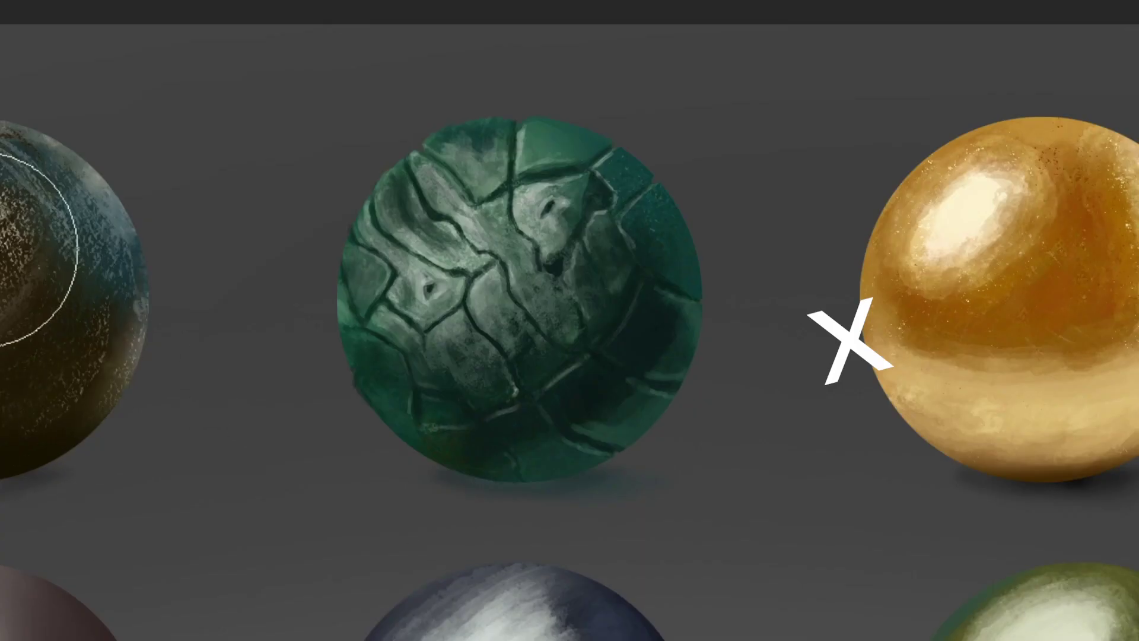
- Darken the red-and-green sphere's lower-right edge with dark red, then zoom in on the gold sphere
{"action": "scroll", "coordinate": [610, 427], "scroll_direction": "right", "scroll_amount": 10}
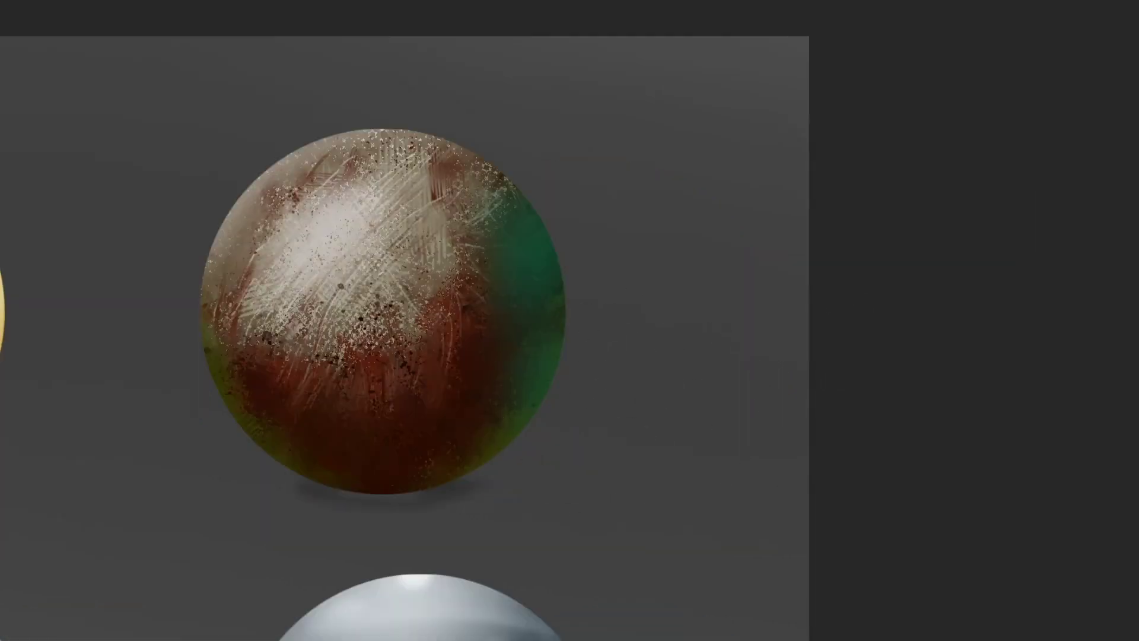
{"action": "left_click_drag", "start_coordinate": [463, 457], "coordinate": [504, 433]}
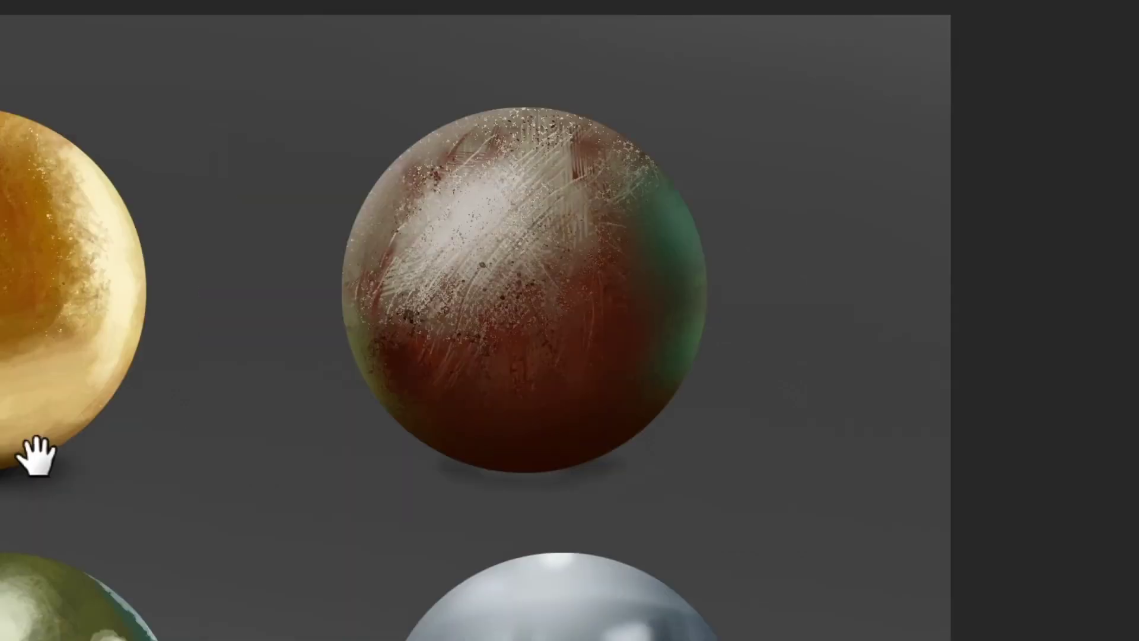
{"action": "left_click_drag", "start_coordinate": [38, 453], "coordinate": [893, 580]}
{"action": "key", "text": "bracketright"}
{"action": "key", "text": "bracketright"}
{"action": "key", "text": "bracketright"}
{"action": "key", "text": "z"}
{"action": "left_click", "coordinate": [859, 426]}
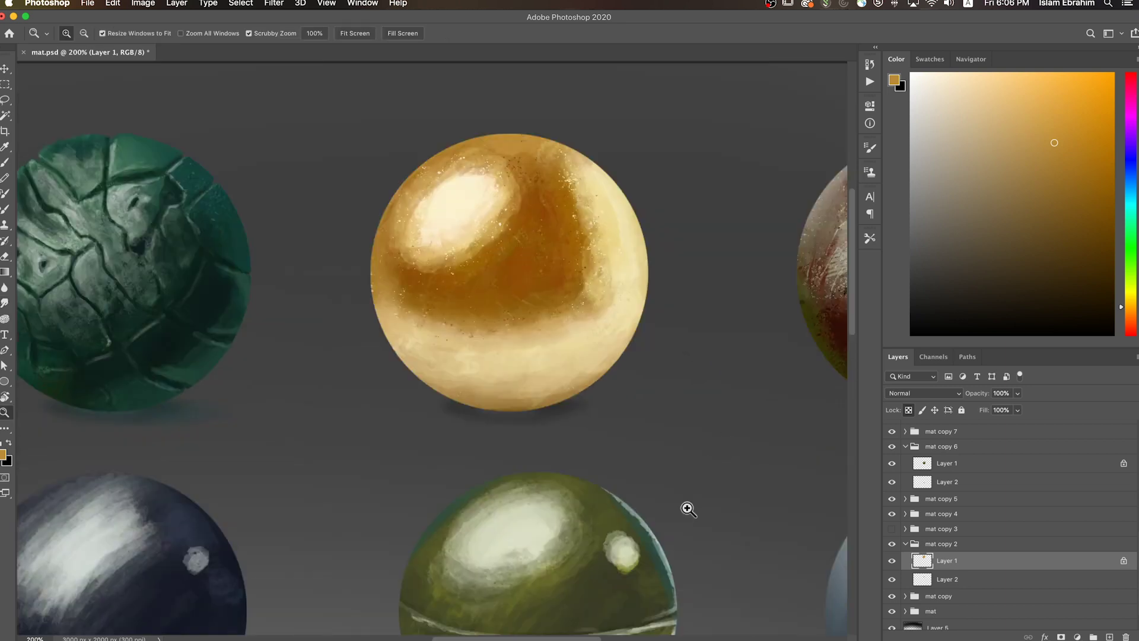
- Switch to a different brush and apply Curves to a lasso selection of the gold sphere's lower half
{"action": "right_click", "coordinate": [620, 250]}
{"action": "double_click", "coordinate": [851, 433]}
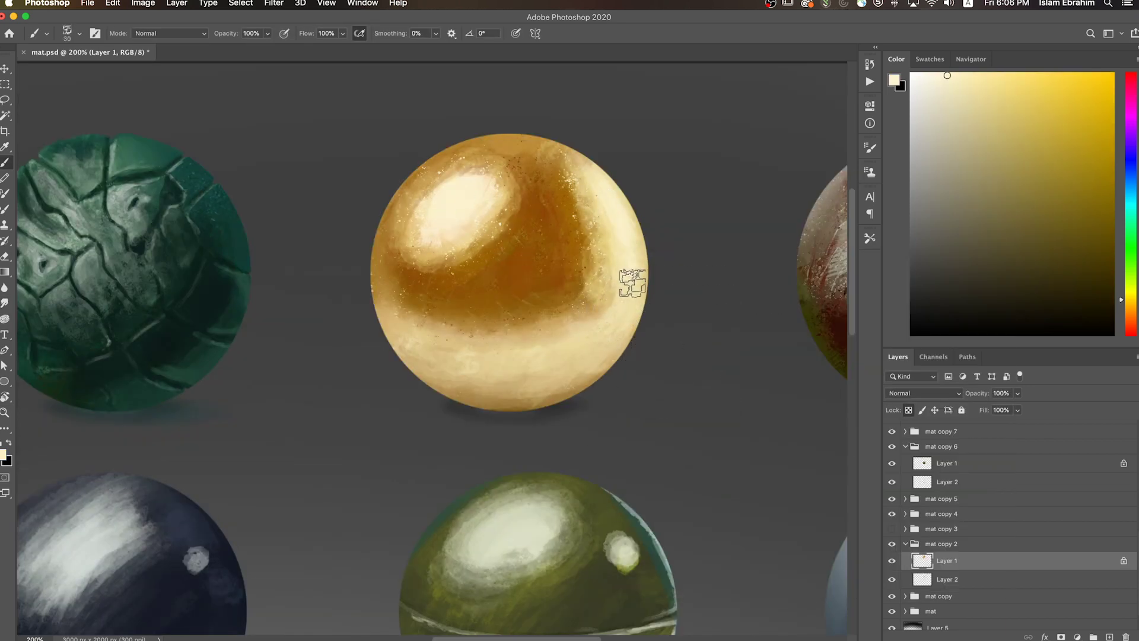
{"action": "key", "text": "l"}
{"action": "left_click_drag", "start_coordinate": [646, 291], "coordinate": [623, 297]}
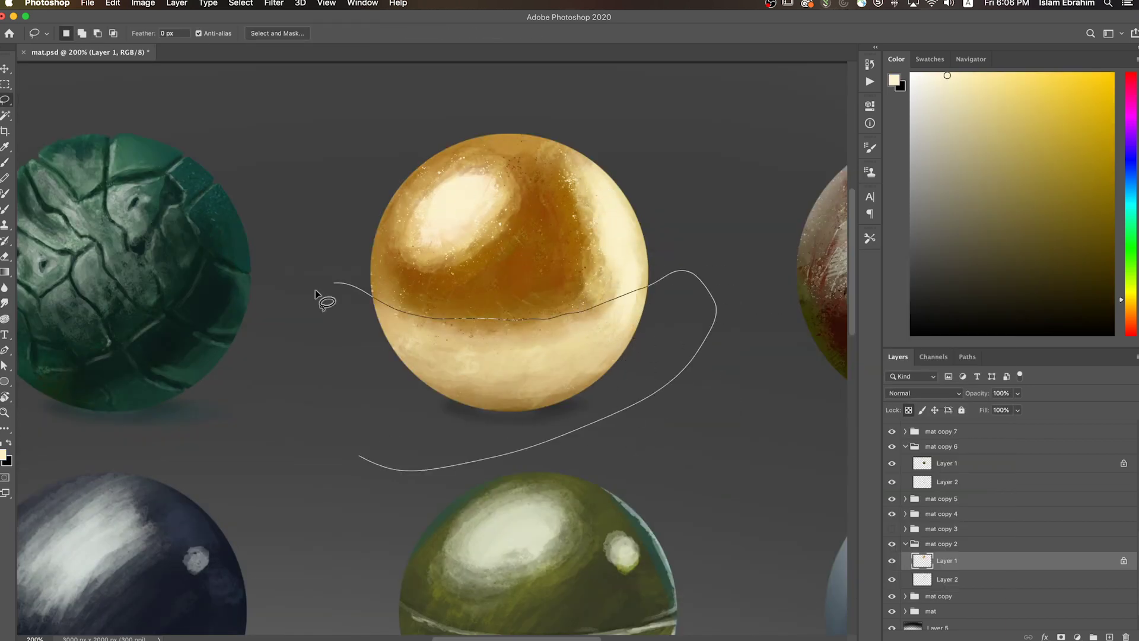
{"action": "key", "text": "ctrl+m"}
{"action": "key", "text": "Return"}
- Deselect and smoothly repaint the gold sphere's lower half with its sampled colour
{"action": "key", "text": "ctrl+d"}
{"action": "key", "text": "b"}
{"action": "left_click", "coordinate": [537, 338], "text": "alt"}
{"action": "mouse_move", "coordinate": [537, 338]}
{"action": "left_mouse_down"}
{"action": "mouse_move", "coordinate": [572, 318]}
{"action": "mouse_move", "coordinate": [432, 330]}
{"action": "mouse_move", "coordinate": [597, 326]}
{"action": "left_mouse_up"}
{"action": "left_click", "coordinate": [501, 315], "text": "alt"}
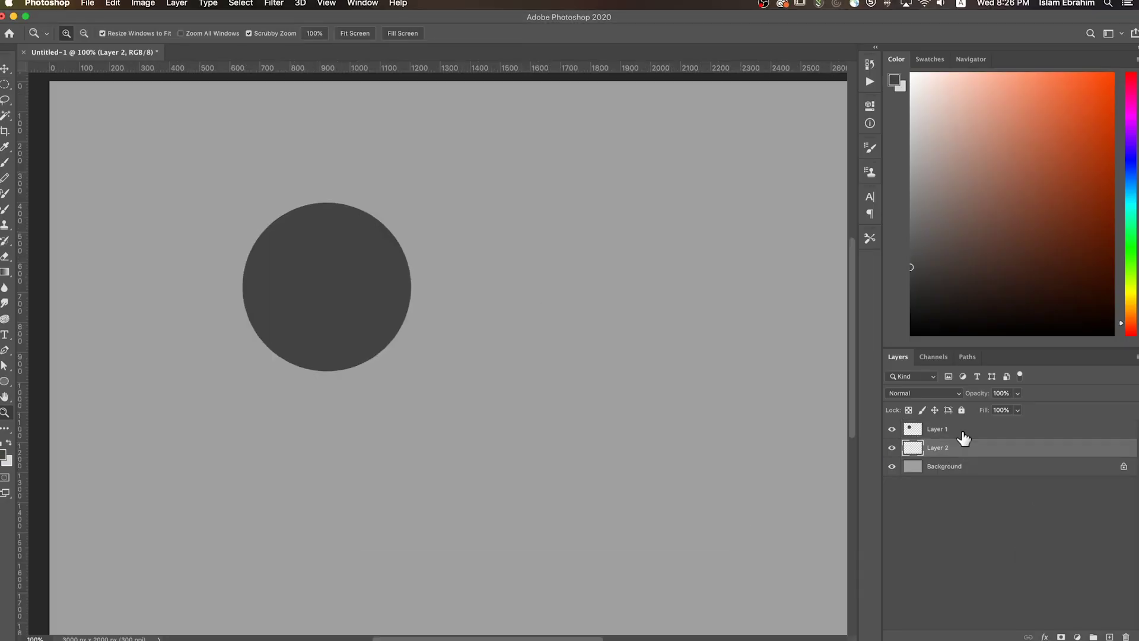
- Brush a blurred shadow under the circle, then erase it thinner and lighter
{"action": "key", "text": "b"}
{"action": "right_click", "coordinate": [570, 301]}
{"action": "key", "text": "Escape"}
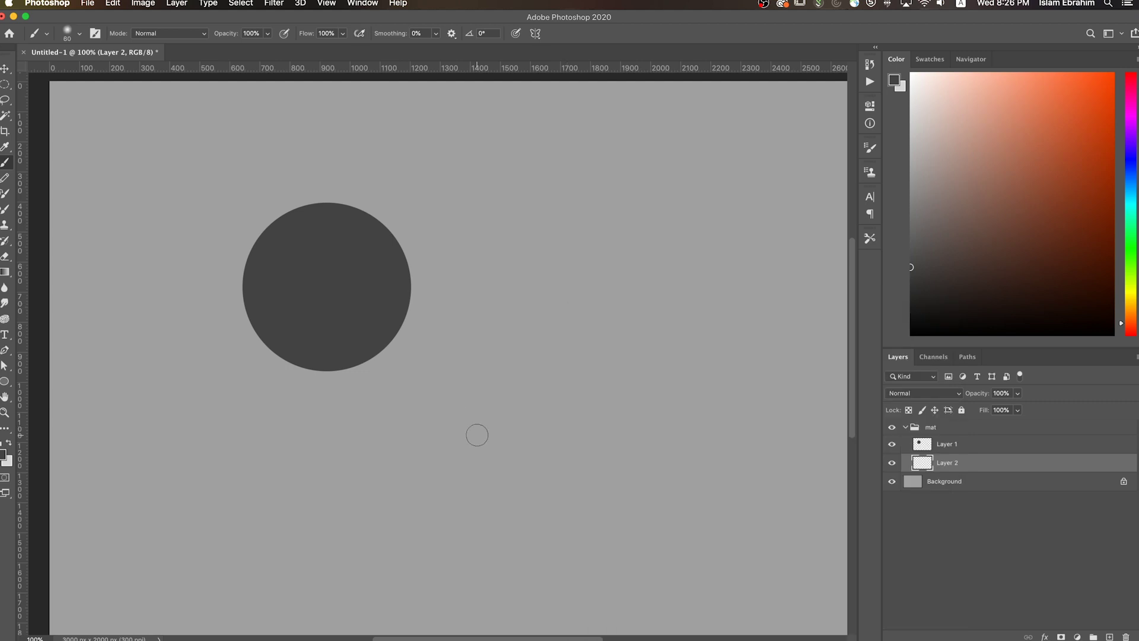
{"action": "left_click_drag", "start_coordinate": [319, 370], "coordinate": [397, 369]}
{"action": "left_click", "coordinate": [1017, 393]}
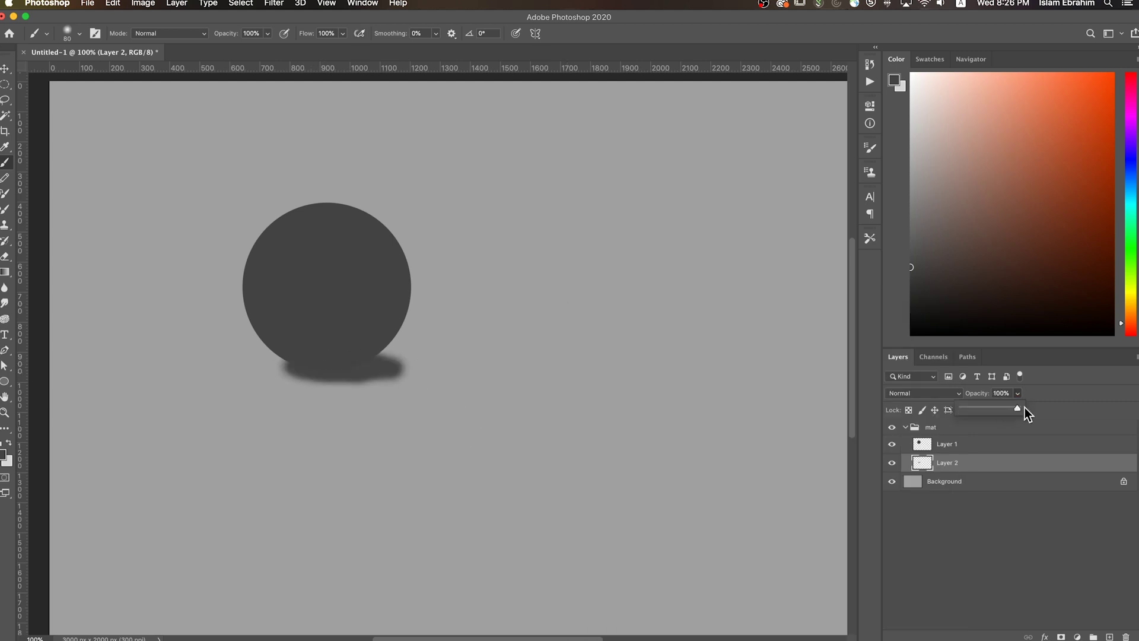
{"action": "key", "text": "e"}
{"action": "left_click_drag", "start_coordinate": [445, 406], "coordinate": [367, 379]}
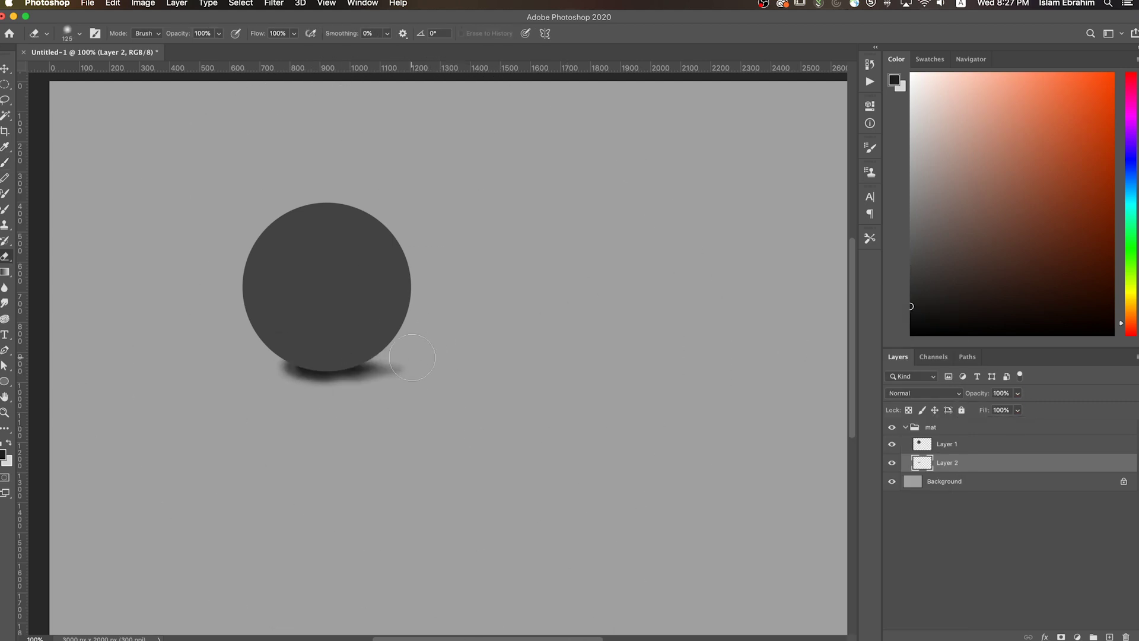
- Reshape the shadow with a Free Transform warp after checking the Smudge brush presets
{"action": "key", "text": "v"}
{"action": "key", "text": "r"}
{"action": "right_click", "coordinate": [423, 354]}
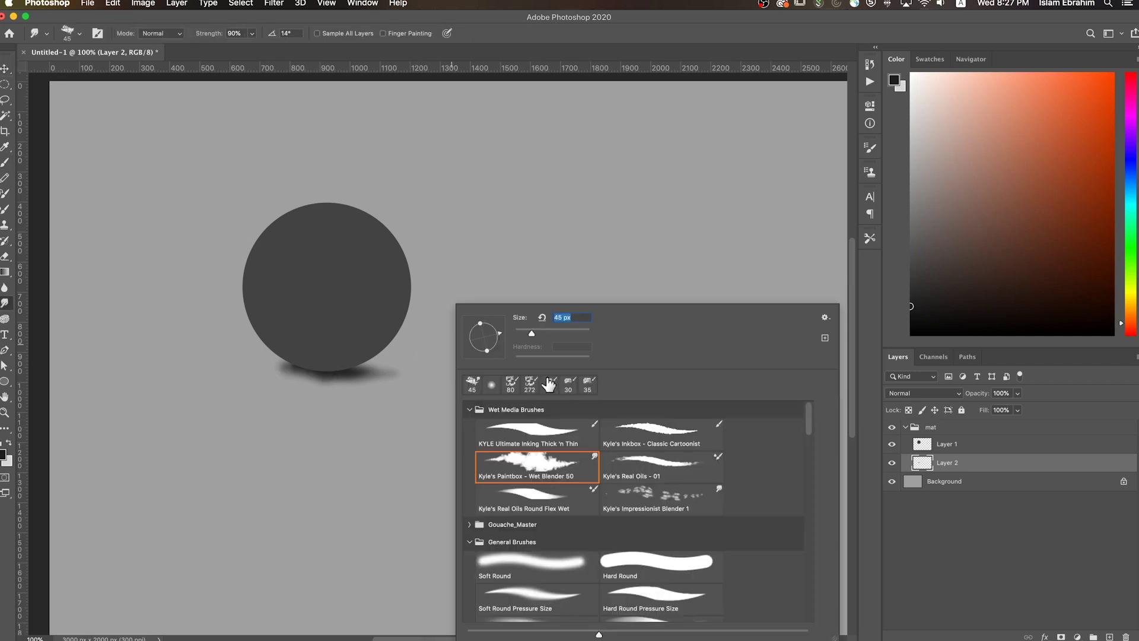
{"action": "key", "text": "Escape"}
{"action": "key", "text": "ctrl+t"}
{"action": "right_click", "coordinate": [385, 359]}
{"action": "left_click", "coordinate": [440, 442]}
{"action": "key", "text": "Return"}
- Enable Brush Settings Transfer for pressure-based opacity, test it, and erase the test strokes
{"action": "key", "text": "b"}
{"action": "key", "text": "F5"}
{"action": "left_click", "coordinate": [677, 195]}
{"action": "left_click", "coordinate": [665, 252]}
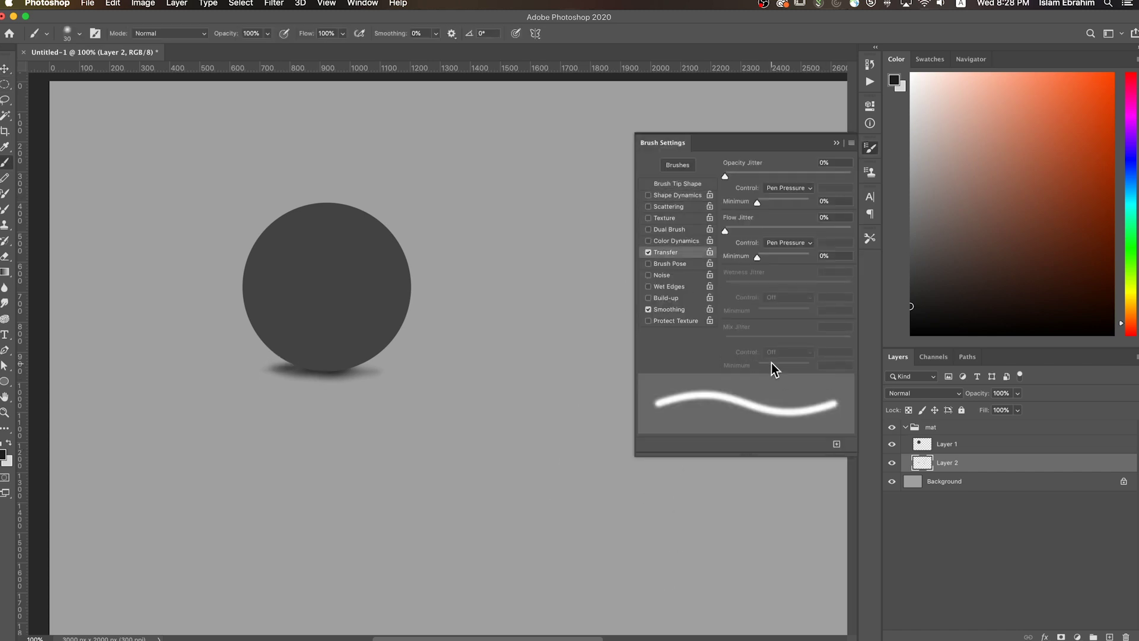
{"action": "left_click_drag", "start_coordinate": [556, 343], "coordinate": [468, 547]}
{"action": "left_click", "coordinate": [455, 462]}
{"action": "left_click_drag", "start_coordinate": [510, 483], "coordinate": [631, 573]}
{"action": "key", "text": "e"}
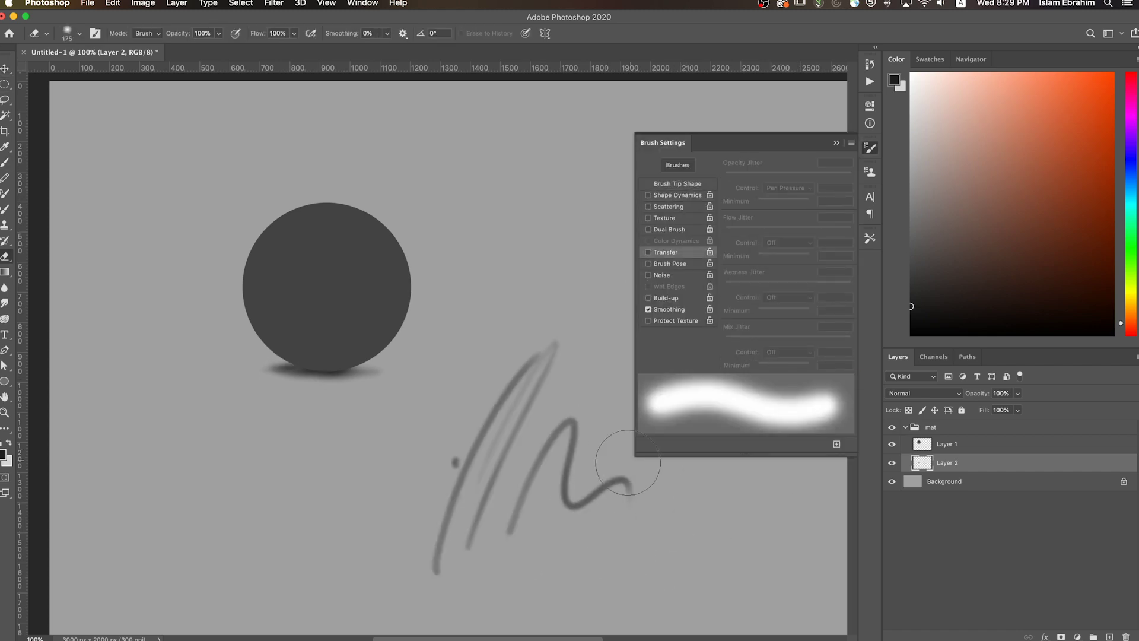
{"action": "left_click_drag", "start_coordinate": [632, 522], "coordinate": [463, 474]}
- Return to the circle's layer and sample its grey as the paint colour
{"action": "left_click", "coordinate": [947, 444]}
{"action": "key", "text": "F5"}
{"action": "key", "text": "b"}
{"action": "left_click", "coordinate": [384, 314], "text": "alt"}
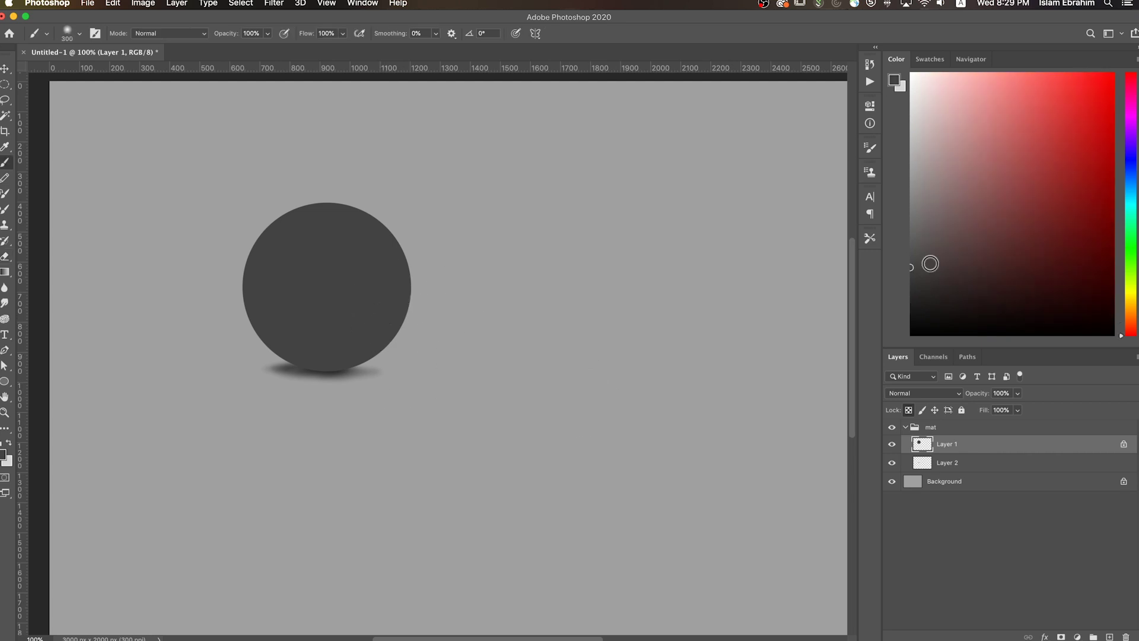
- Shade the circle's lower right and nudge Layer 2's shadow slightly right
{"action": "left_click_drag", "start_coordinate": [410, 224], "coordinate": [370, 340]}
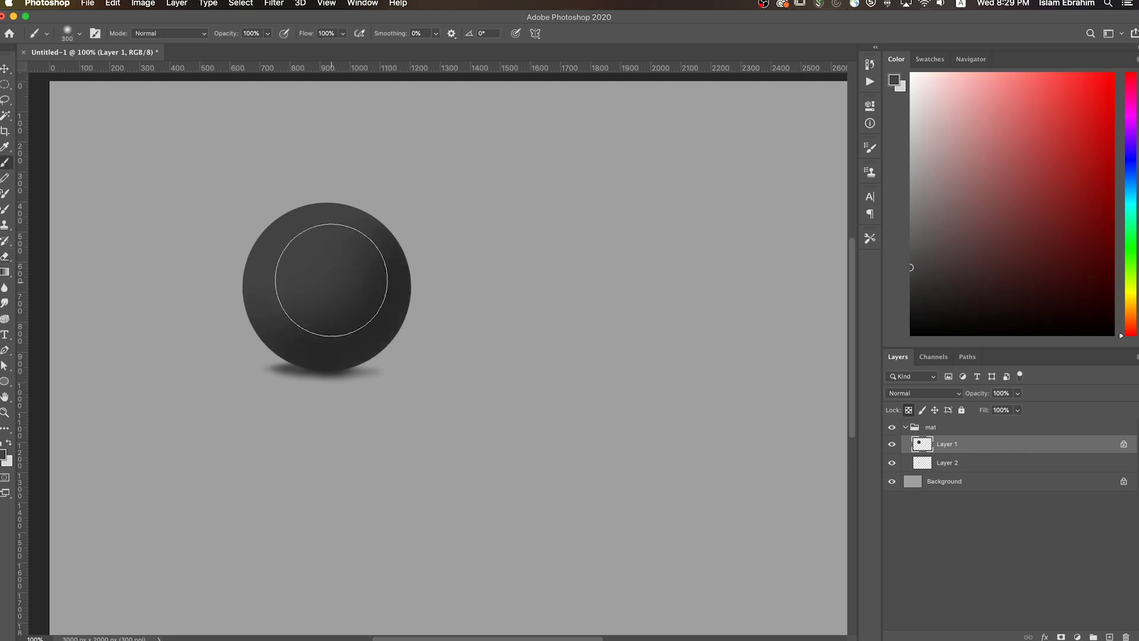
{"action": "left_click", "coordinate": [1008, 462]}
{"action": "key", "text": "v"}
{"action": "key", "text": "shift+Right"}
{"action": "key", "text": "shift+Right"}
{"action": "key", "text": "shift+Right"}
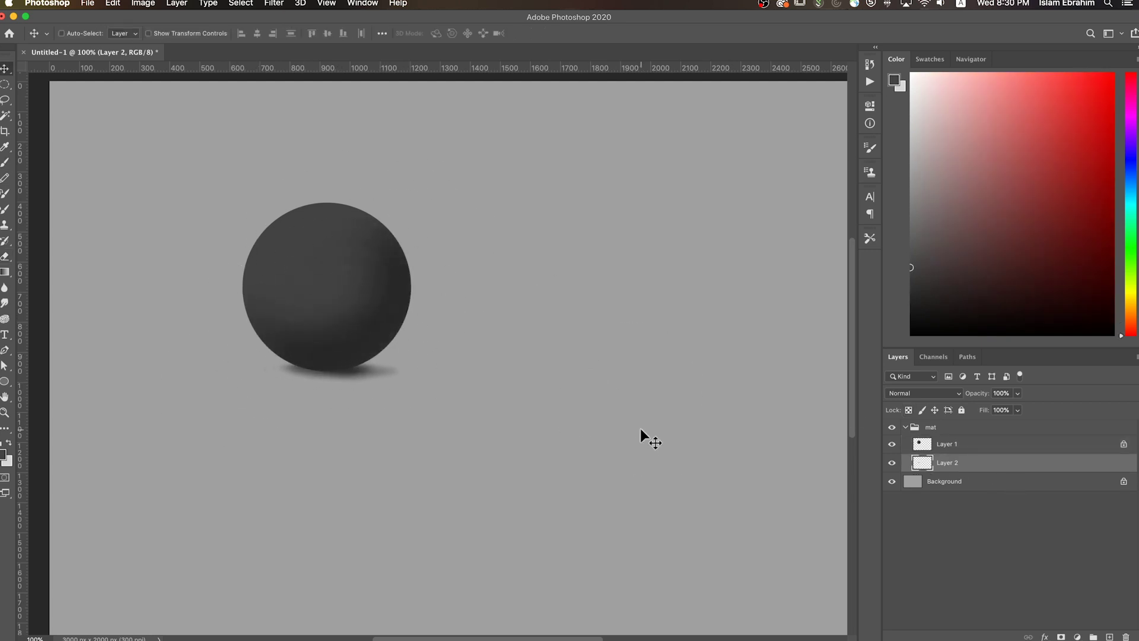
- Add a soft upper-left highlight and a lighter rim along the left and top on Layer 1
{"action": "key", "text": "b"}
{"action": "left_click", "coordinate": [1008, 445]}
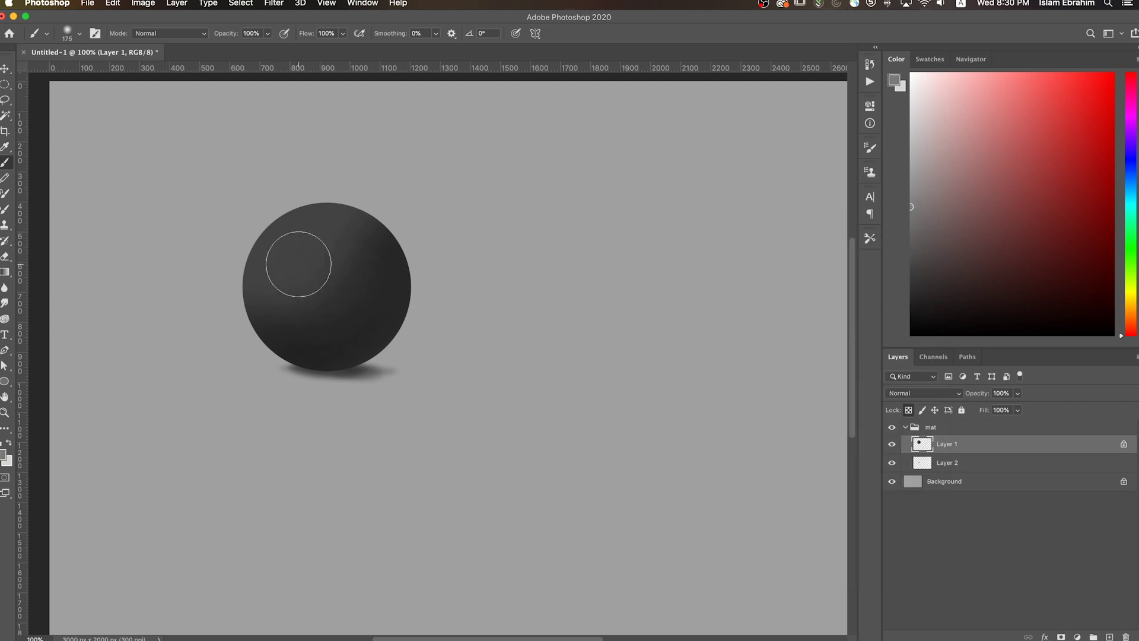
{"action": "left_click", "coordinate": [301, 263]}
{"action": "key", "text": "bracketleft"}
{"action": "key", "text": "bracketleft"}
{"action": "key", "text": "bracketleft"}
{"action": "left_click_drag", "start_coordinate": [241, 259], "coordinate": [337, 180]}
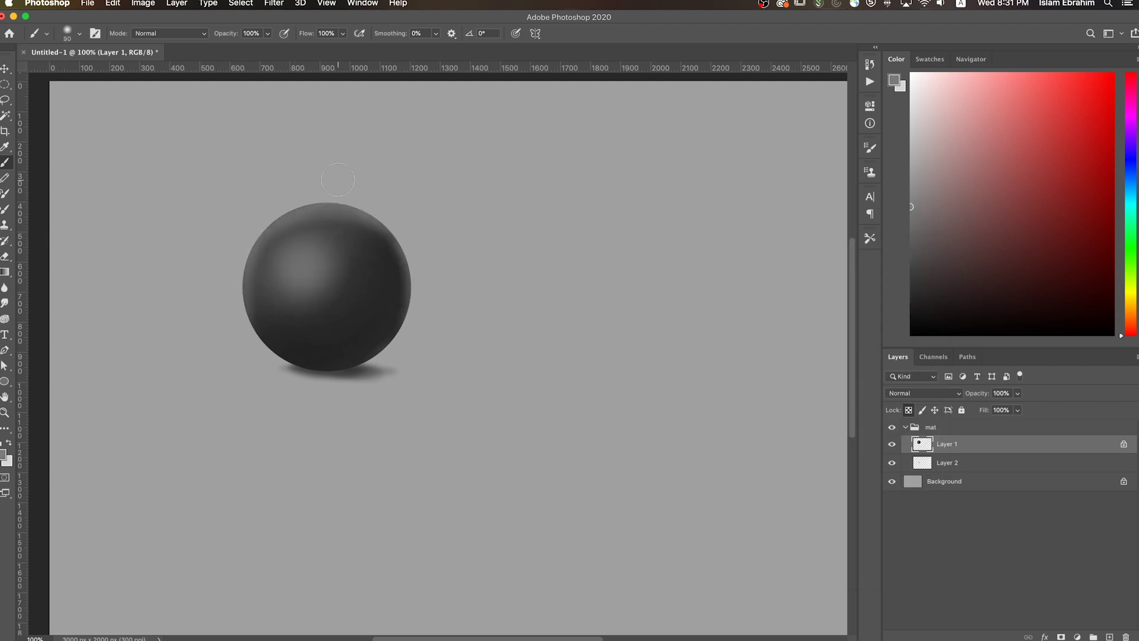
- Pick a light warm colour and a textured brush with Flow Jitter Control set to Off
{"action": "left_click", "coordinate": [1131, 310]}
{"action": "left_click", "coordinate": [939, 127]}
{"action": "right_click", "coordinate": [571, 281]}
{"action": "double_click", "coordinate": [900, 496]}
{"action": "left_click", "coordinate": [869, 147]}
{"action": "left_click", "coordinate": [787, 242]}
{"action": "left_click", "coordinate": [782, 221]}
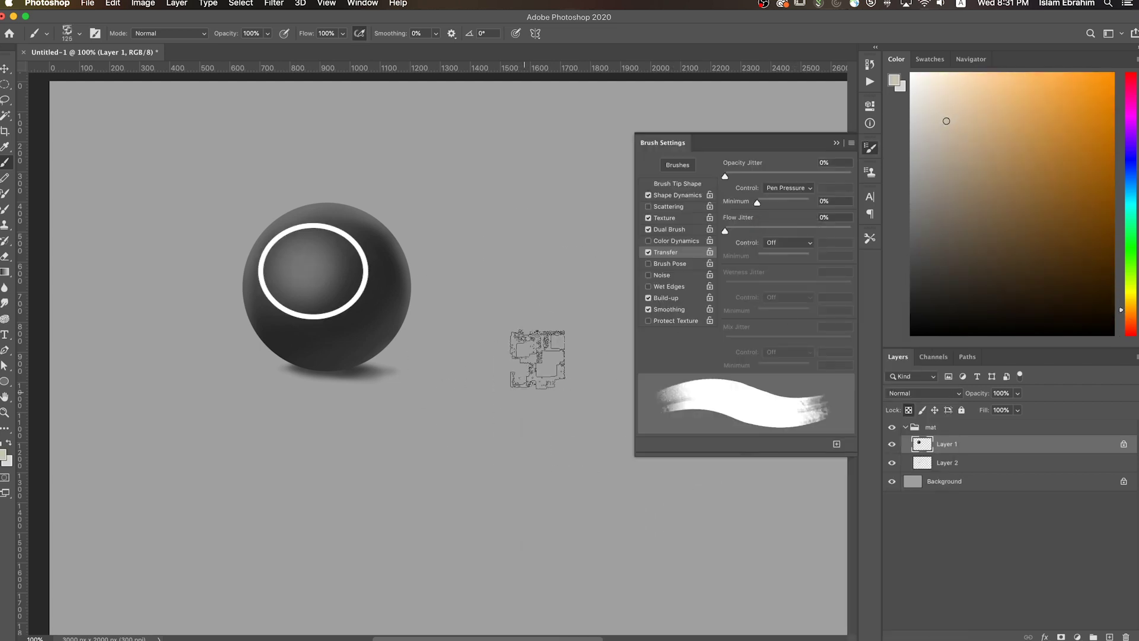
{"action": "left_click_drag", "start_coordinate": [531, 415], "coordinate": [519, 534]}
{"action": "key", "text": "ctrl+z"}
- Paint beige texture across the sphere's top, left edge and centre-right
{"action": "mouse_move", "coordinate": [305, 249]}
{"action": "left_mouse_down"}
{"action": "mouse_move", "coordinate": [302, 296]}
{"action": "mouse_move", "coordinate": [332, 255]}
{"action": "left_mouse_up"}
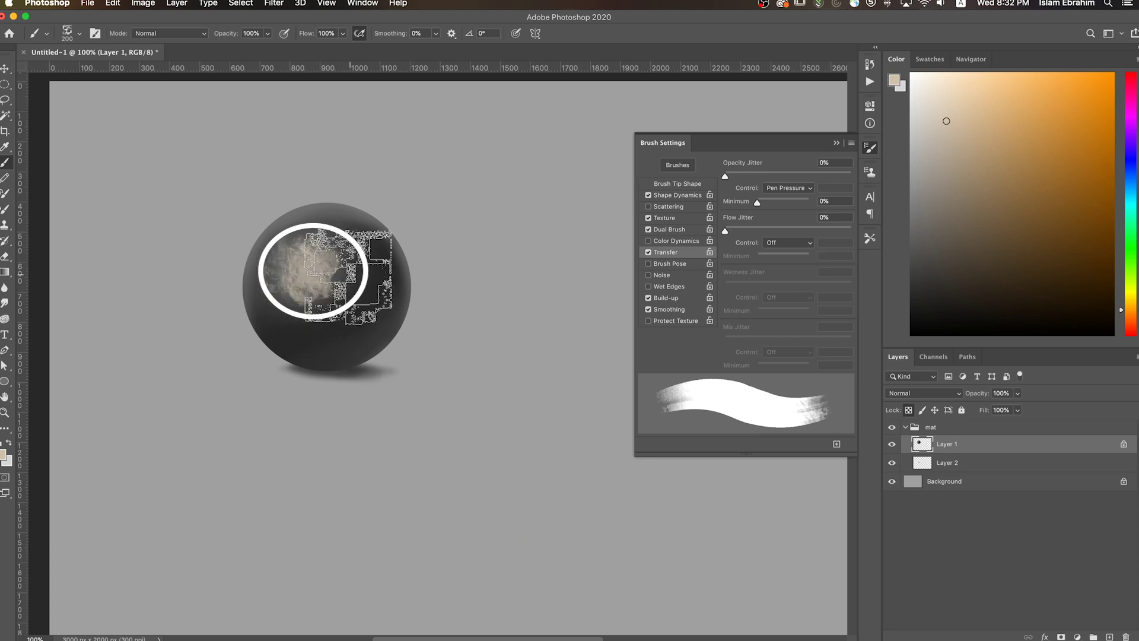
{"action": "left_click", "coordinate": [836, 143]}
{"action": "key", "text": "bracketleft"}
{"action": "key", "text": "bracketleft"}
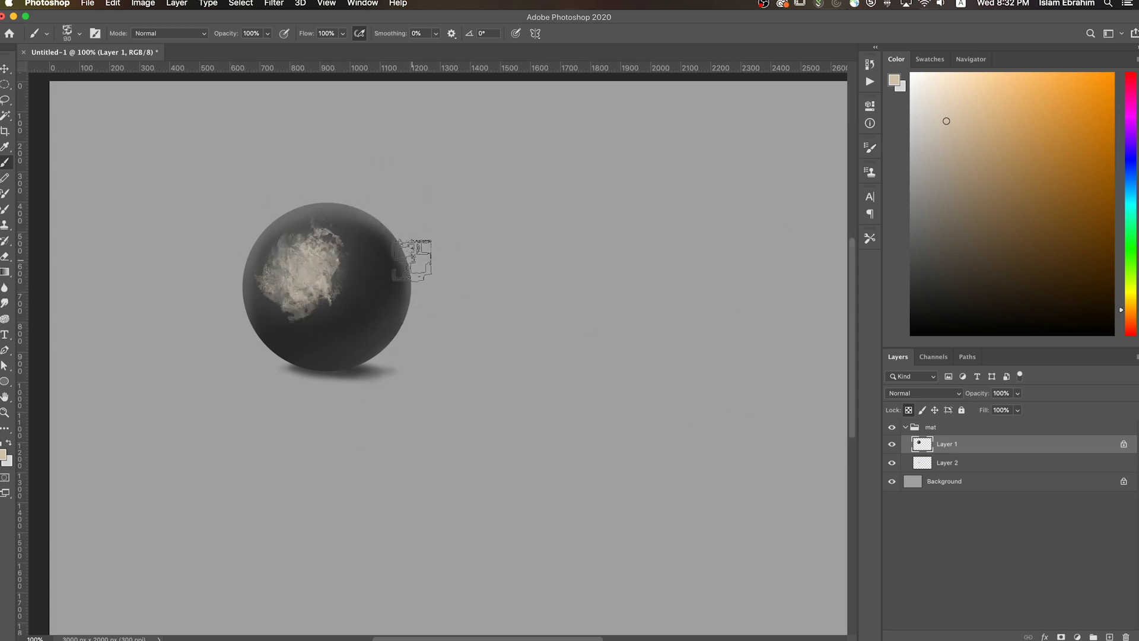
{"action": "left_click_drag", "start_coordinate": [387, 209], "coordinate": [234, 276]}
{"action": "key", "text": "bracketleft"}
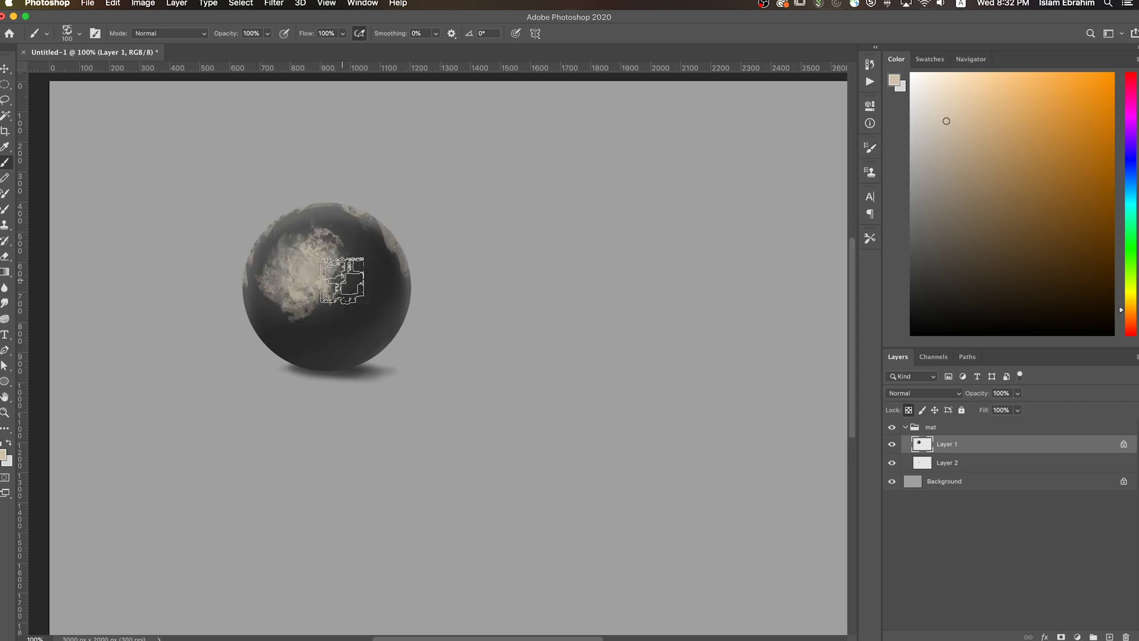
{"action": "left_click_drag", "start_coordinate": [332, 279], "coordinate": [398, 255]}
- Add dark teal-grey strokes and sampled dark strokes across the sphere
{"action": "left_click_drag", "start_coordinate": [1121, 321], "coordinate": [1121, 190]}
{"action": "left_click", "coordinate": [937, 207]}
{"action": "mouse_move", "coordinate": [402, 237]}
{"action": "left_mouse_down"}
{"action": "mouse_move", "coordinate": [314, 228]}
{"action": "mouse_move", "coordinate": [305, 305]}
{"action": "mouse_move", "coordinate": [381, 242]}
{"action": "left_mouse_up"}
{"action": "key", "text": "bracketright"}
{"action": "key", "text": "bracketright"}
{"action": "left_click", "coordinate": [356, 308], "text": "alt"}
{"action": "left_click_drag", "start_coordinate": [354, 312], "coordinate": [259, 302]}
- Cover the beige patch and darken the sphere's lower and right parts with dark brown
{"action": "key", "text": "bracketleft"}
{"action": "scroll", "coordinate": [521, 362], "scroll_direction": "right", "scroll_amount": 3}
{"action": "scroll", "coordinate": [521, 362], "scroll_direction": "down", "scroll_amount": 1}
{"action": "left_click", "coordinate": [276, 270], "text": "alt"}
{"action": "left_click", "coordinate": [252, 225], "text": "alt"}
{"action": "mouse_move", "coordinate": [237, 226]}
{"action": "left_mouse_down"}
{"action": "mouse_move", "coordinate": [279, 267]}
{"action": "mouse_move", "coordinate": [241, 317]}
{"action": "left_mouse_up"}
{"action": "left_click", "coordinate": [261, 249], "text": "alt"}
{"action": "mouse_move", "coordinate": [202, 250]}
{"action": "left_mouse_down"}
{"action": "mouse_move", "coordinate": [338, 261]}
{"action": "mouse_move", "coordinate": [318, 242]}
{"action": "left_mouse_up"}
{"action": "left_click", "coordinate": [319, 299], "text": "alt"}
{"action": "left_click", "coordinate": [280, 242], "text": "alt"}
{"action": "mouse_move", "coordinate": [280, 241]}
{"action": "left_mouse_down"}
{"action": "mouse_move", "coordinate": [267, 204]}
{"action": "mouse_move", "coordinate": [234, 287]}
{"action": "mouse_move", "coordinate": [261, 309]}
{"action": "left_mouse_up"}
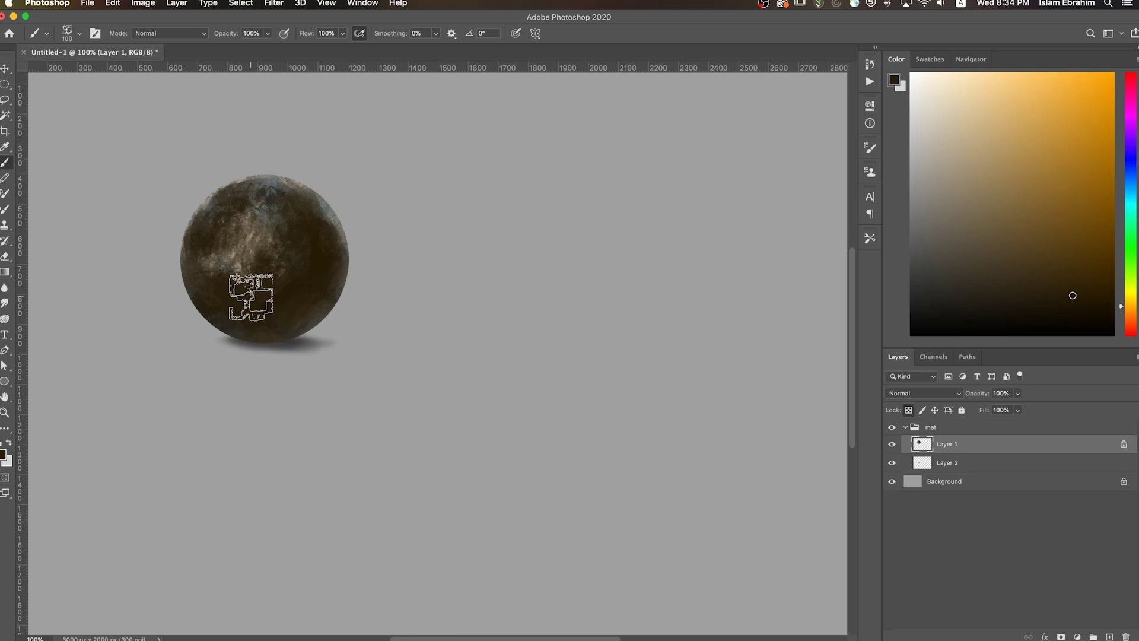
- Paint a teal right edge, a light beige upper-left highlight and light lower-right texture
{"action": "left_click", "coordinate": [1132, 191]}
{"action": "mouse_move", "coordinate": [333, 195]}
{"action": "left_mouse_down"}
{"action": "mouse_move", "coordinate": [343, 279]}
{"action": "mouse_move", "coordinate": [333, 323]}
{"action": "left_mouse_up"}
{"action": "left_click", "coordinate": [1131, 292]}
{"action": "left_click", "coordinate": [963, 159]}
{"action": "mouse_move", "coordinate": [255, 231]}
{"action": "left_mouse_down"}
{"action": "mouse_move", "coordinate": [247, 214]}
{"action": "mouse_move", "coordinate": [261, 217]}
{"action": "left_mouse_up"}
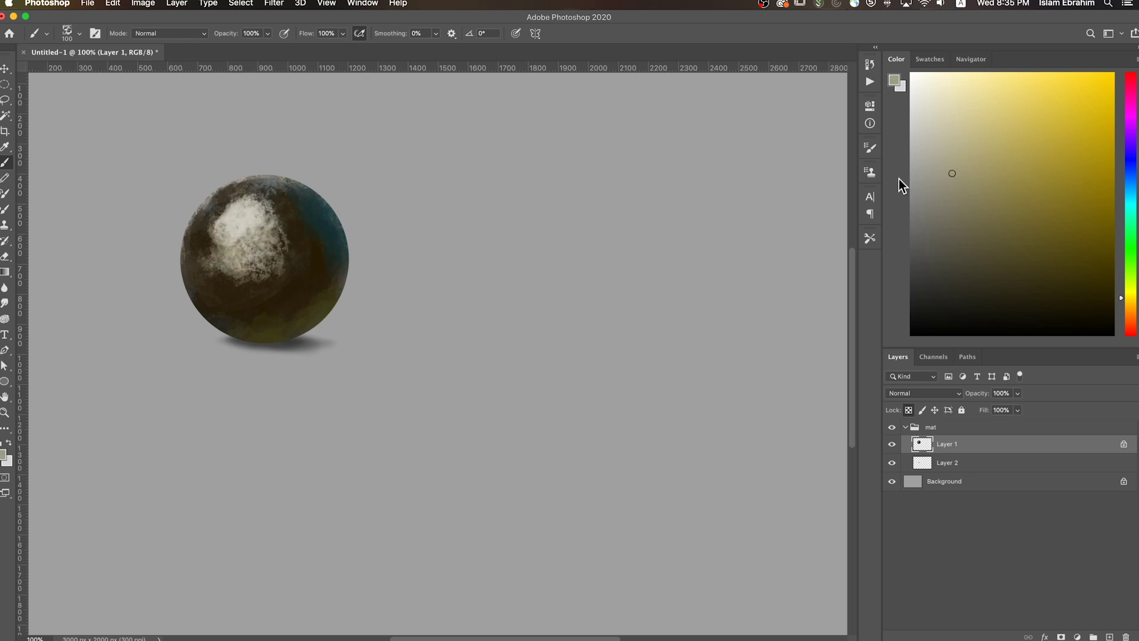
{"action": "key", "text": "bracketleft"}
{"action": "key", "text": "bracketleft"}
{"action": "key", "text": "bracketleft"}
{"action": "key", "text": "bracketleft"}
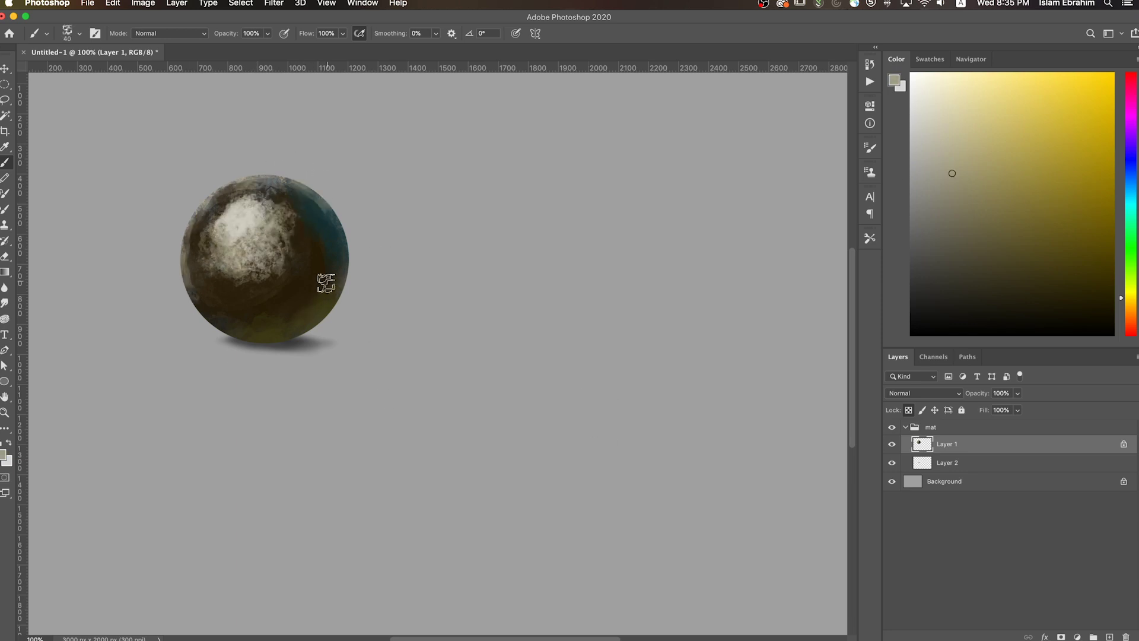
{"action": "left_click_drag", "start_coordinate": [326, 283], "coordinate": [259, 325]}
{"action": "right_click", "coordinate": [696, 414]}
{"action": "key", "text": "Return"}
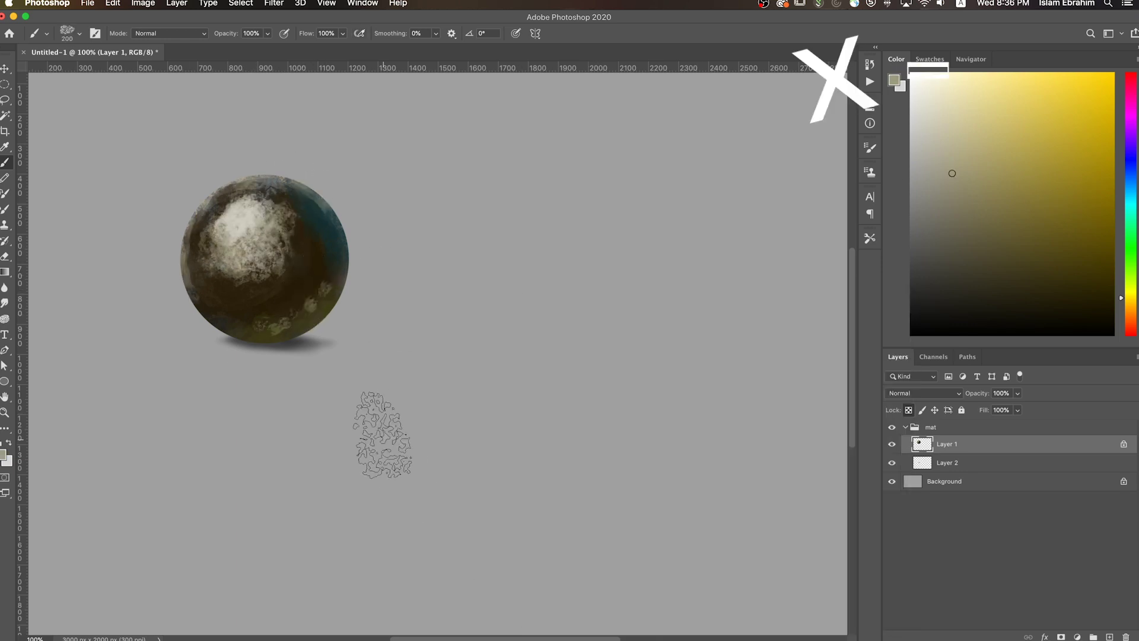
{"action": "right_click", "coordinate": [673, 433]}
- Select a large spatter brush, briefly checking the Smudge tool's presets
{"action": "scroll", "coordinate": [854, 549], "scroll_direction": "up", "scroll_amount": 1}
{"action": "double_click", "coordinate": [575, 541]}
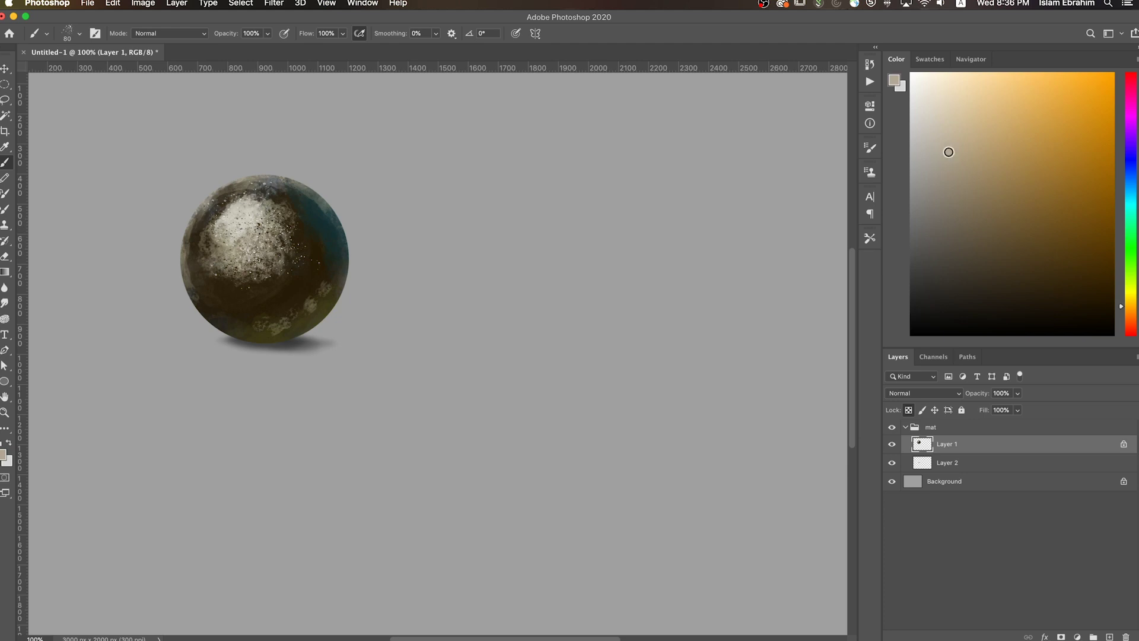
{"action": "right_click", "coordinate": [842, 507]}
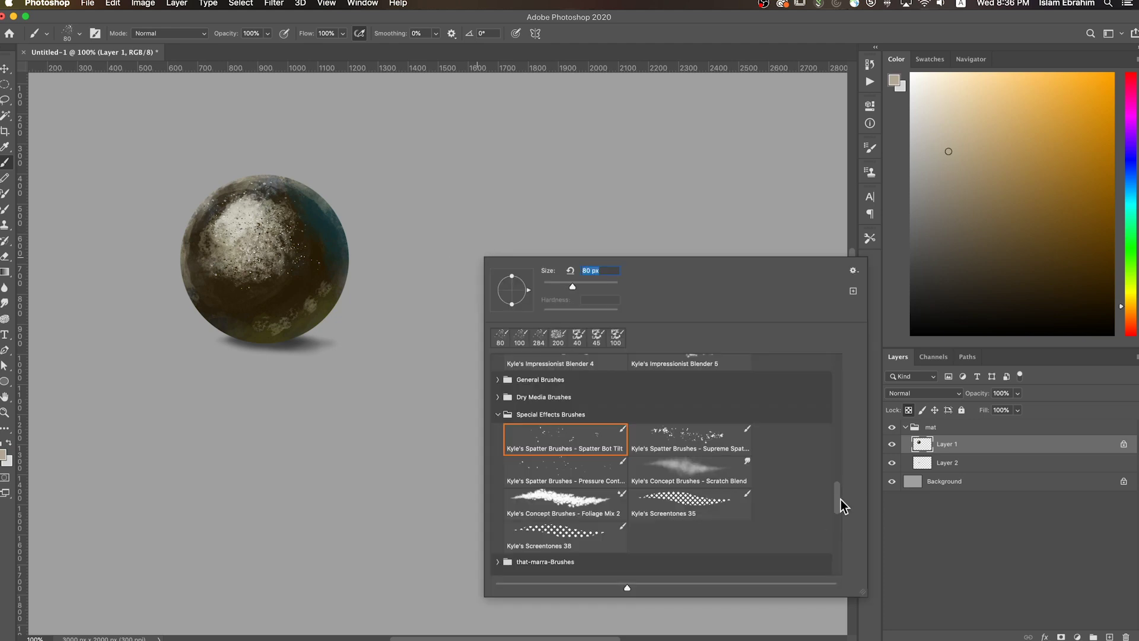
{"action": "key", "text": "Escape"}
{"action": "key", "text": "r"}
{"action": "right_click", "coordinate": [852, 508]}
{"action": "key", "text": "Escape"}
{"action": "key", "text": "b"}
- Sample dark brown and light colours from the sphere and zoom out on the canvas
{"action": "left_click", "coordinate": [267, 279], "text": "alt"}
{"action": "right_click", "coordinate": [857, 522]}
{"action": "key", "text": "Escape"}
{"action": "left_click", "coordinate": [257, 207], "text": "alt"}
{"action": "key", "text": "z"}
{"action": "left_click", "coordinate": [516, 336], "text": "alt"}
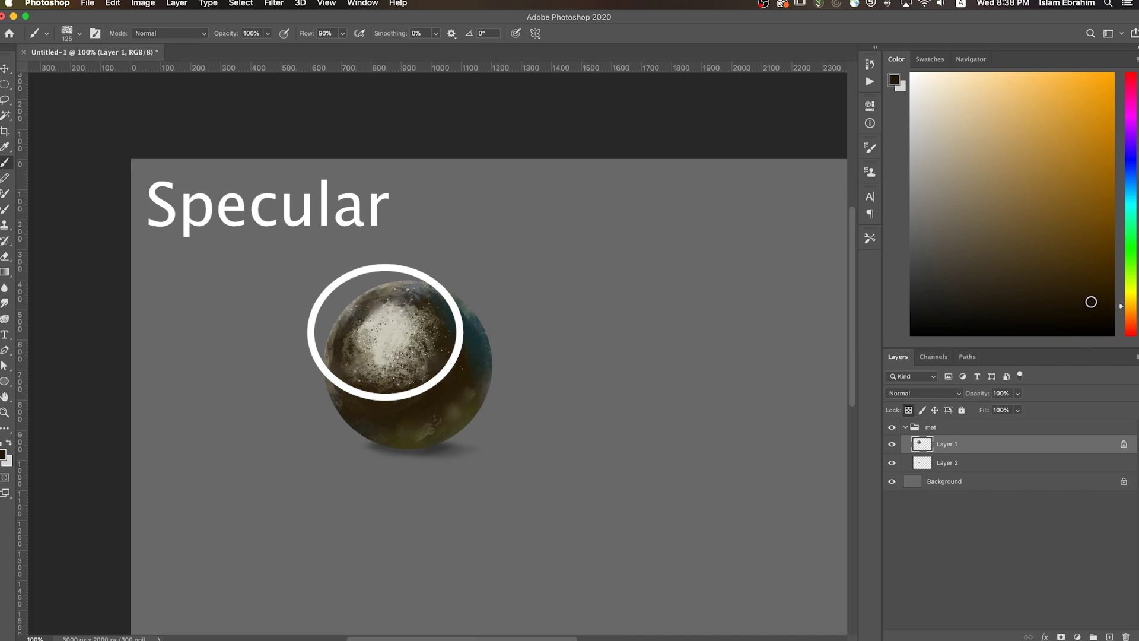
{"action": "right_click", "coordinate": [564, 247]}
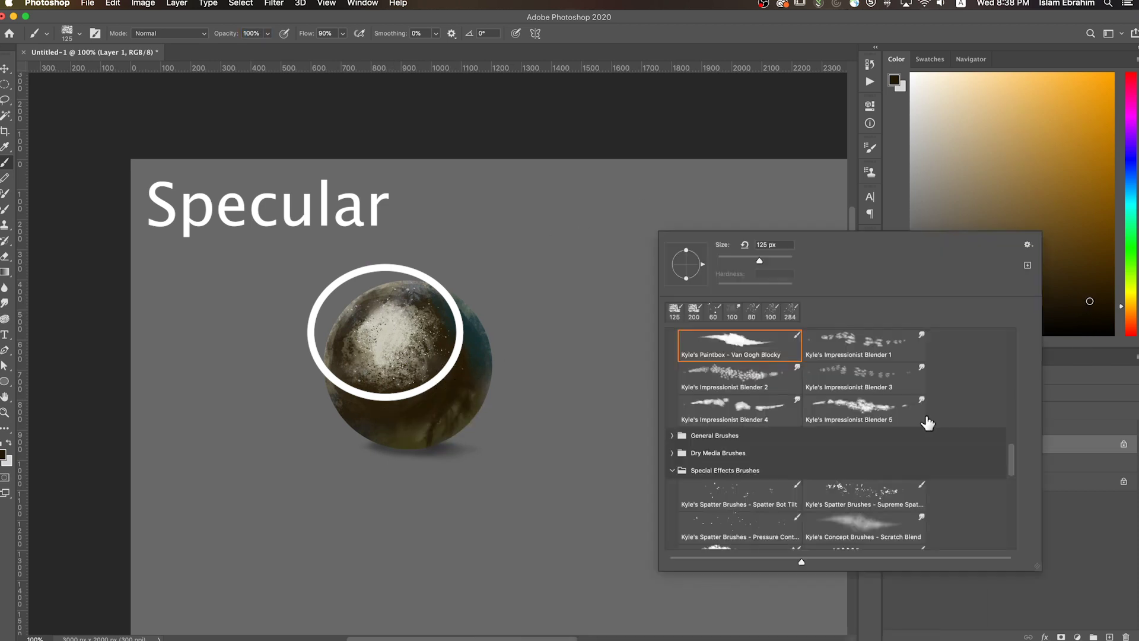
{"action": "scroll", "coordinate": [928, 425], "scroll_direction": "down", "scroll_amount": 5}
{"action": "key", "text": "Escape"}
{"action": "right_click", "coordinate": [585, 254]}
{"action": "key", "text": "Return"}
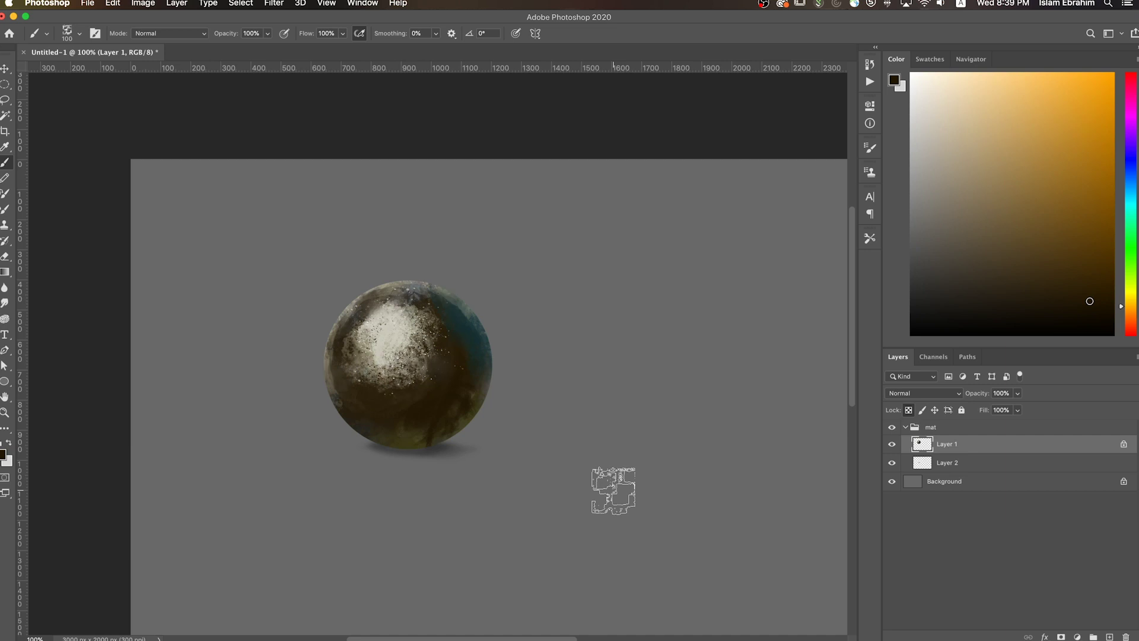
- Try yellow, dark orange-brown, teal and grey, settling on a pale beige highlight colour
{"action": "left_click", "coordinate": [407, 419], "text": "alt"}
{"action": "key", "text": "bracketleft"}
{"action": "key", "text": "bracketleft"}
{"action": "left_click", "coordinate": [480, 410], "text": "alt"}
{"action": "left_click", "coordinate": [405, 443], "text": "alt"}
{"action": "left_click", "coordinate": [457, 453], "text": "alt"}
{"action": "left_click", "coordinate": [432, 360], "text": "alt"}
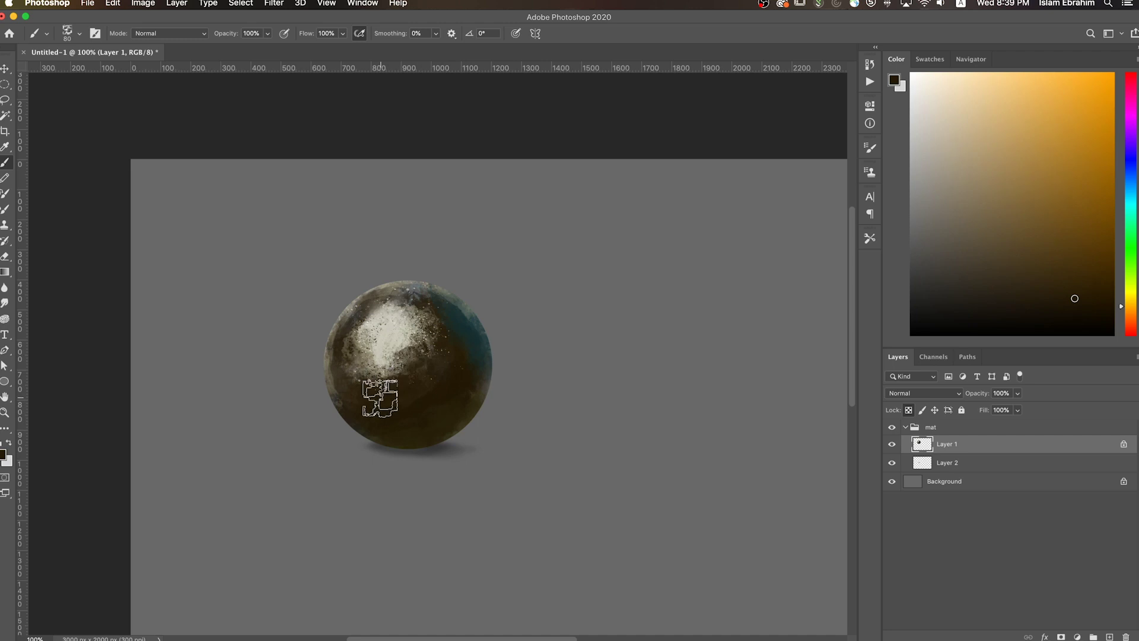
{"action": "left_click", "coordinate": [460, 335], "text": "alt"}
{"action": "key", "text": "bracketleft"}
{"action": "key", "text": "bracketleft"}
{"action": "key", "text": "bracketleft"}
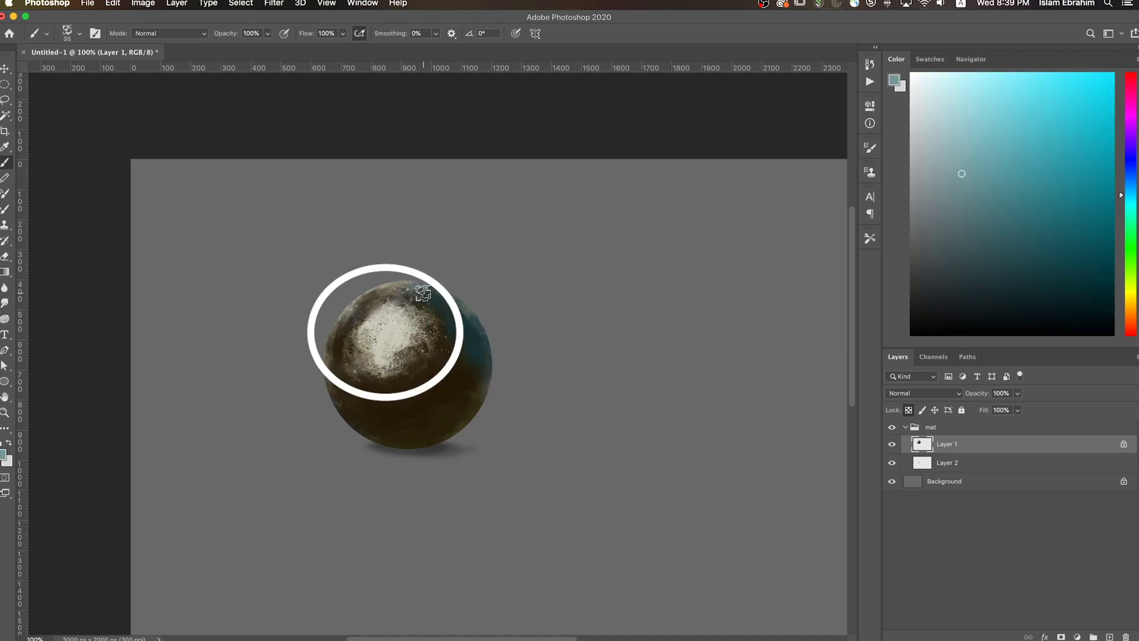
{"action": "left_click", "coordinate": [386, 332], "text": "alt"}
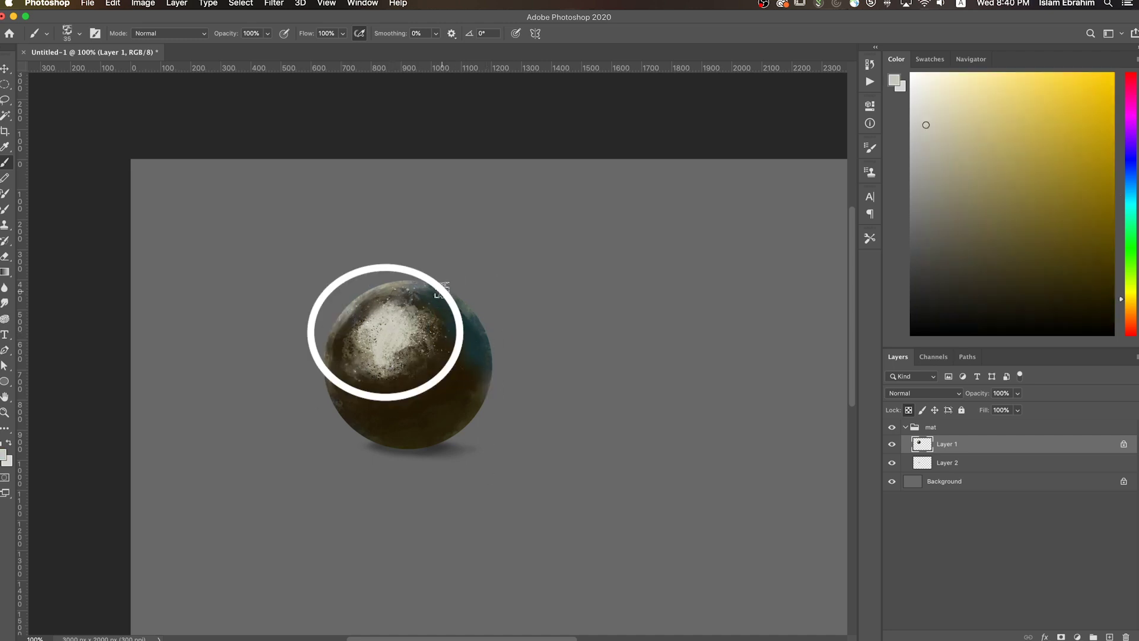
{"action": "left_click", "coordinate": [360, 341], "text": "alt"}
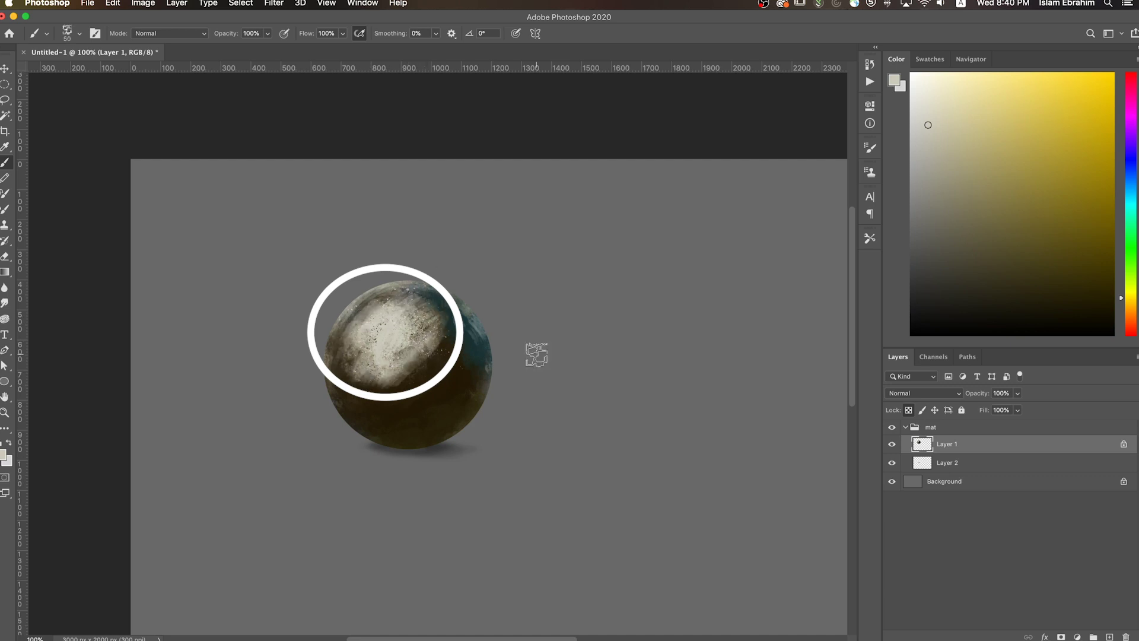
- Duplicate the mat group with Ctrl+J and drag the copy to the right of the original
{"action": "key", "text": "ctrl+0"}
{"action": "left_click", "coordinate": [930, 427]}
{"action": "key", "text": "ctrl+j"}
{"action": "key", "text": "v"}
{"action": "left_click_drag", "start_coordinate": [322, 261], "coordinate": [578, 261]}
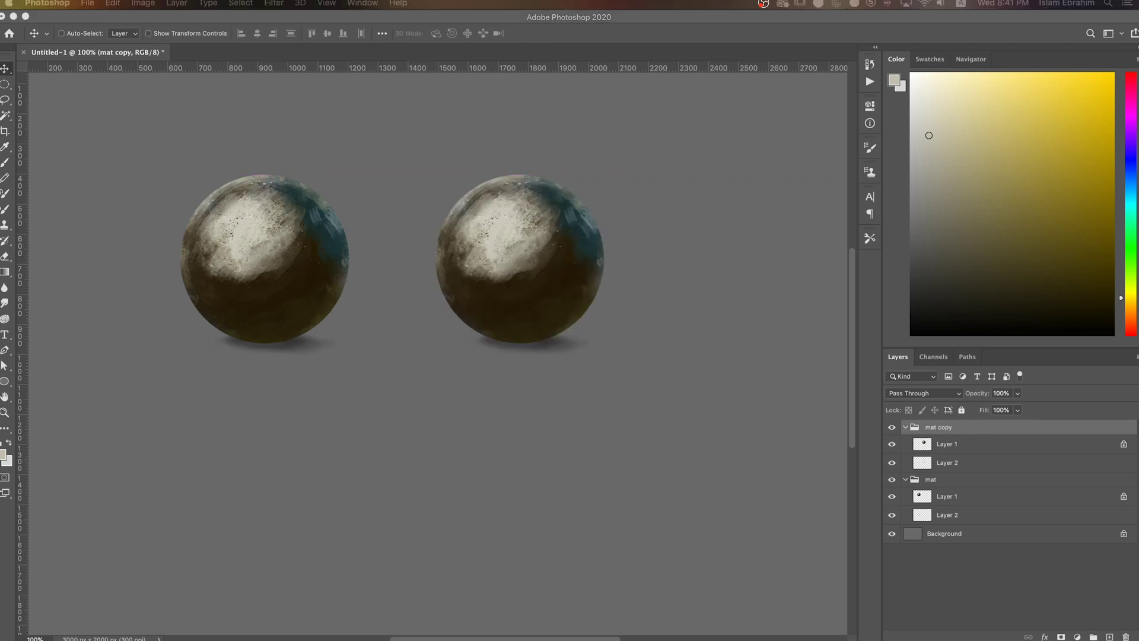
- Fill the copied sphere's paint layer with a dark green
{"action": "left_click", "coordinate": [1131, 217]}
{"action": "left_click", "coordinate": [961, 450]}
{"action": "key", "text": "alt+BackSpace"}
{"action": "left_click", "coordinate": [1014, 232]}
{"action": "key", "text": "alt+BackSpace"}
{"action": "left_click", "coordinate": [1081, 289]}
{"action": "key", "text": "alt+BackSpace"}
- Switch to the Brush tool with opacity controlled by pen pressure
{"action": "right_click", "coordinate": [660, 228]}
{"action": "key", "text": "b"}
{"action": "right_click", "coordinate": [703, 257]}
{"action": "key", "text": "Escape"}
{"action": "left_click", "coordinate": [869, 147]}
{"action": "left_click", "coordinate": [781, 288]}
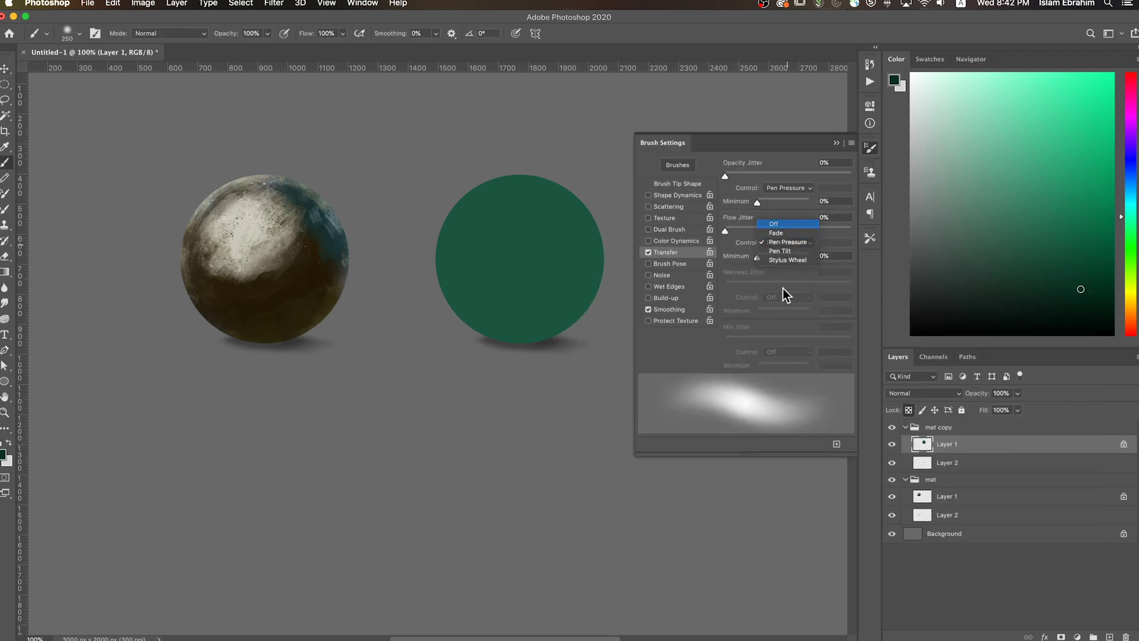
- Shade the sphere darker lower-right, highlight the upper-left, and blend a pale stroke across it
{"action": "left_click_drag", "start_coordinate": [593, 196], "coordinate": [587, 320]}
{"action": "mouse_move", "coordinate": [464, 355]}
{"action": "left_mouse_down"}
{"action": "mouse_move", "coordinate": [557, 281]}
{"action": "mouse_move", "coordinate": [490, 262]}
{"action": "left_mouse_up"}
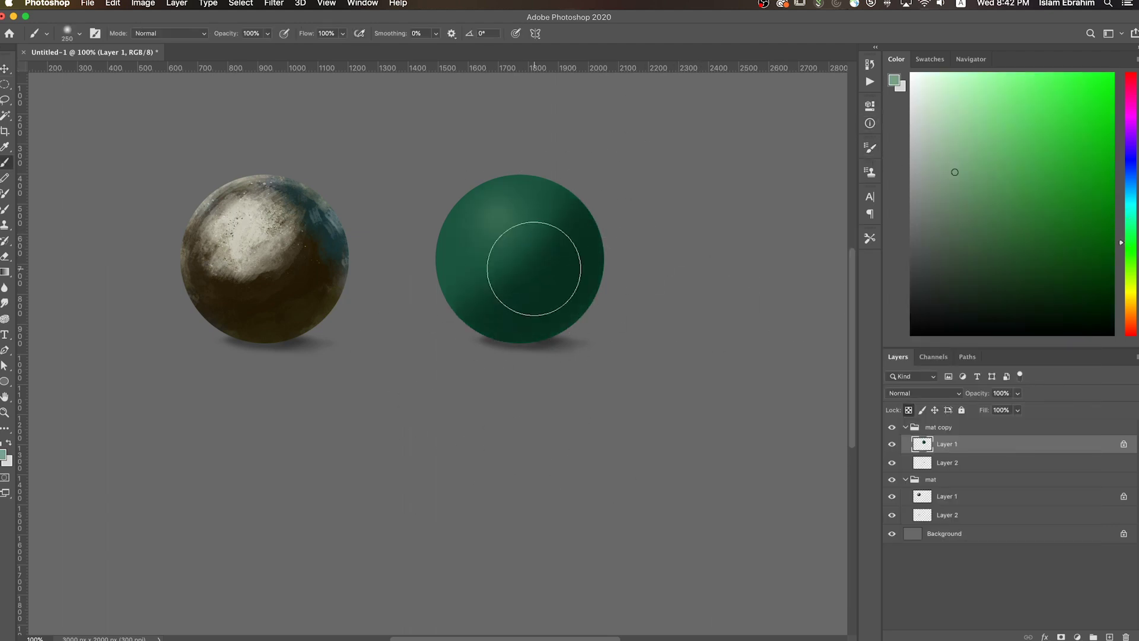
{"action": "left_click", "coordinate": [591, 227], "text": "alt"}
{"action": "key", "text": "shift+b"}
{"action": "left_click_drag", "start_coordinate": [463, 261], "coordinate": [578, 311]}
- Undo the pale blended stroke and choose a small brush size
{"action": "right_click", "coordinate": [623, 219]}
{"action": "key", "text": "Escape"}
{"action": "key", "text": "ctrl+z"}
{"action": "right_click", "coordinate": [697, 457]}
{"action": "left_click", "coordinate": [1004, 450]}
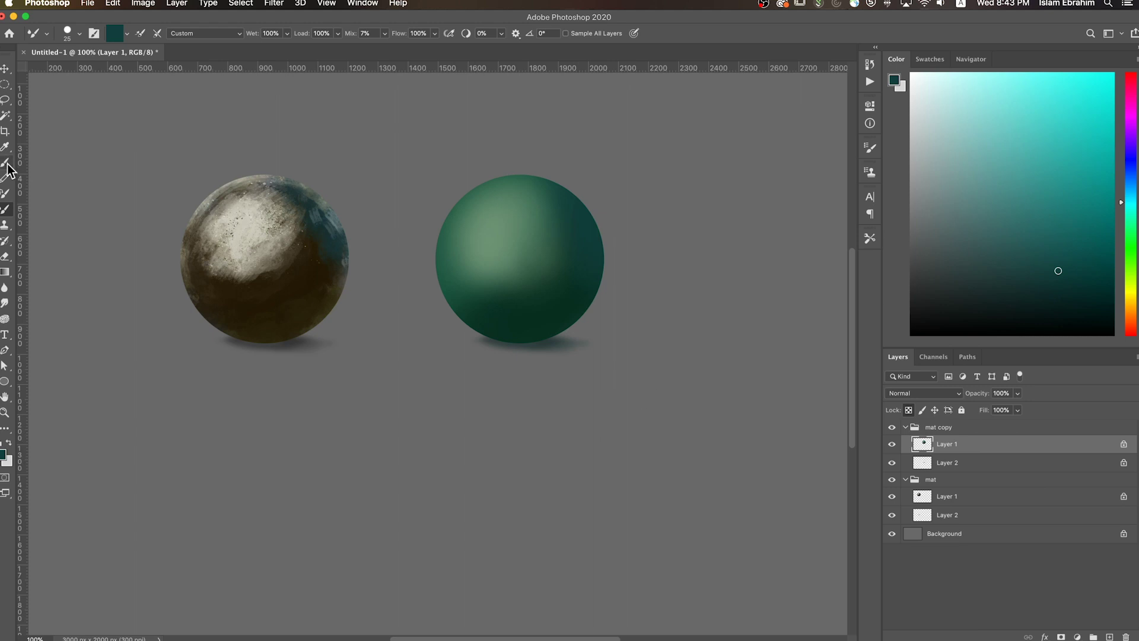
- Return to the regular brush, zoom in, and sample dark greens from the sphere
{"action": "key", "text": "shift+b"}
{"action": "left_click_drag", "start_coordinate": [466, 210], "coordinate": [666, 212]}
{"action": "key", "text": "ctrl+plus"}
{"action": "key", "text": "ctrl+z"}
{"action": "left_click", "coordinate": [580, 484], "text": "alt"}
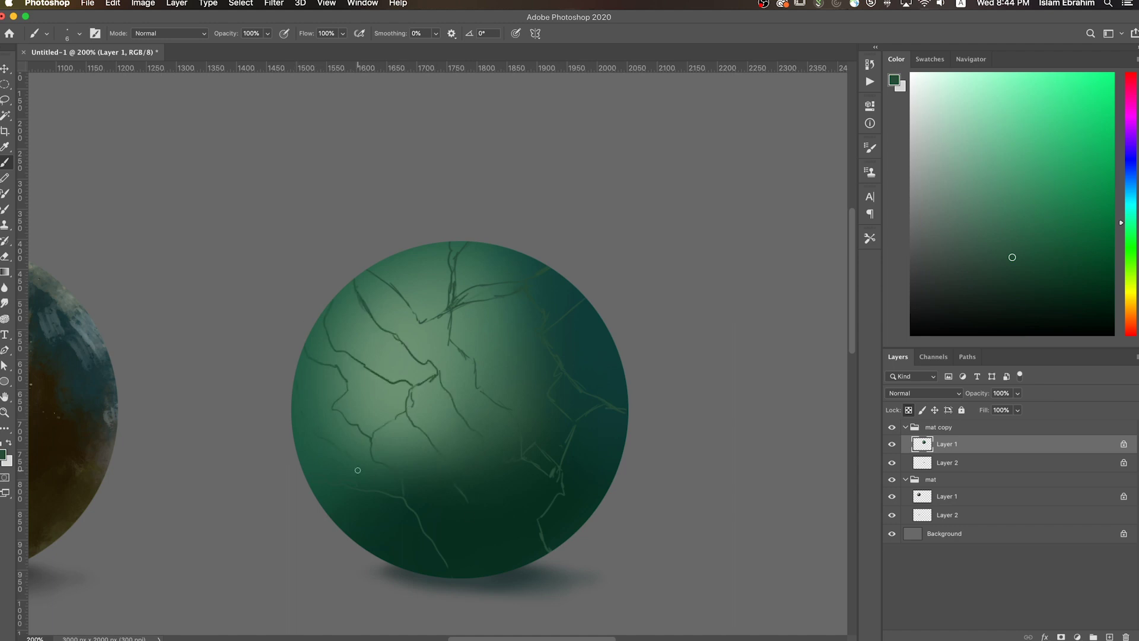
{"action": "left_click", "coordinate": [597, 331], "text": "alt"}
- Paint a dark crack near the right edge at brush size 10 and erase notches
{"action": "left_click_drag", "start_coordinate": [625, 410], "coordinate": [583, 393]}
{"action": "right_click", "coordinate": [583, 393]}
{"action": "double_click", "coordinate": [615, 422]}
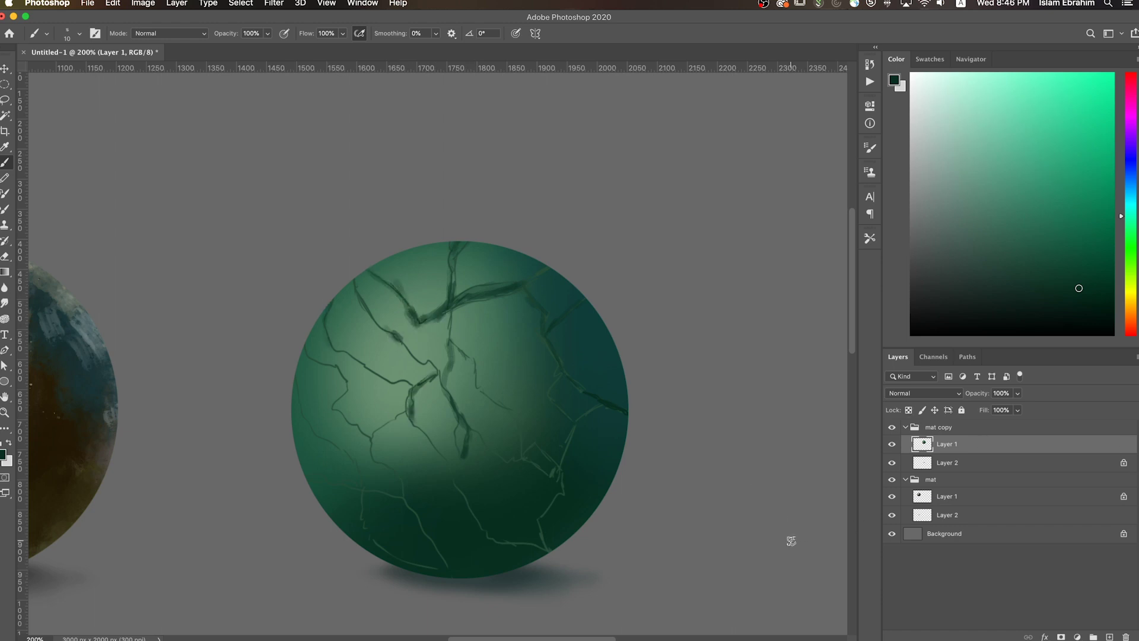
{"action": "key", "text": "e"}
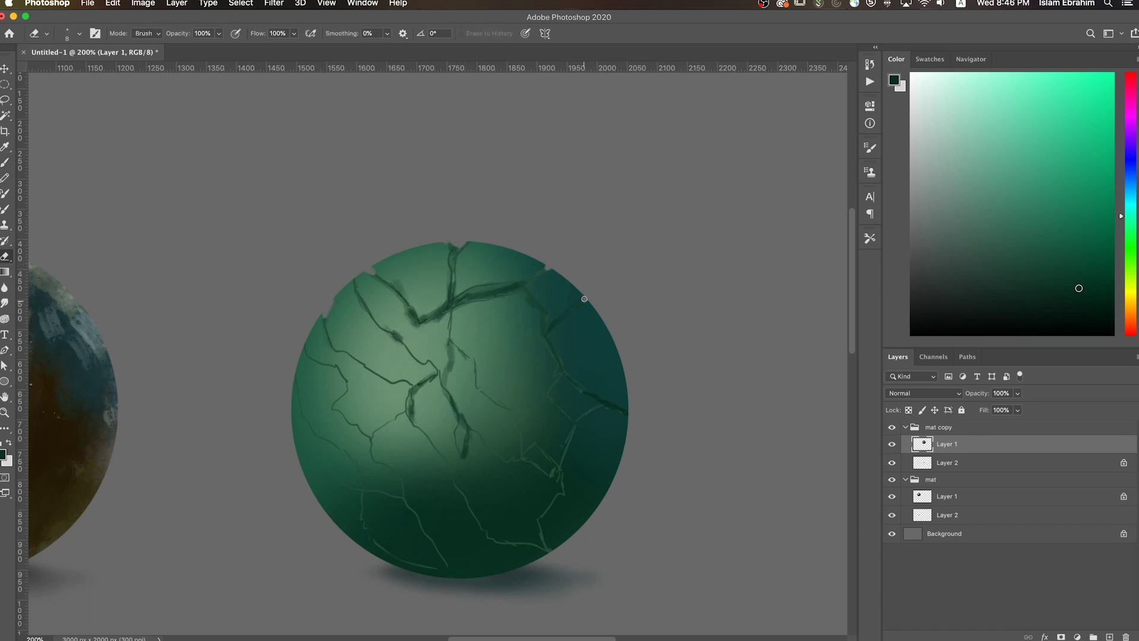
{"action": "key", "text": "b"}
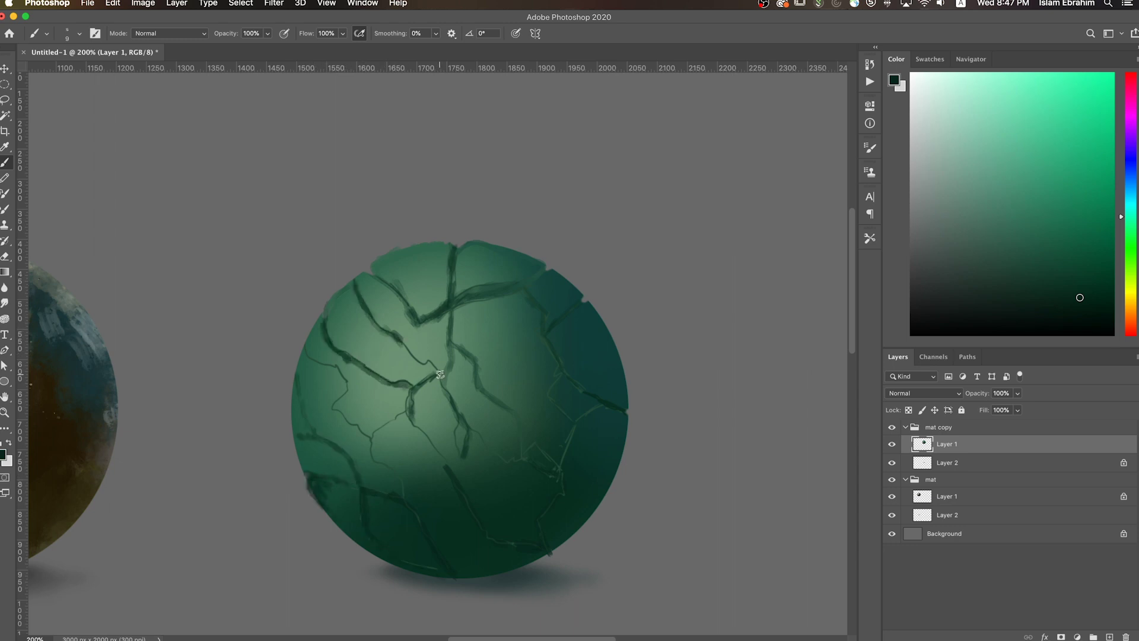
- Pick a darker teal, enlarge the brush, then pick a lighter green
{"action": "left_click", "coordinate": [599, 362], "text": "alt"}
{"action": "scroll", "coordinate": [530, 408], "scroll_direction": "down", "scroll_amount": 5}
{"action": "key", "text": "bracketright"}
{"action": "key", "text": "bracketright"}
{"action": "key", "text": "bracketright"}
{"action": "key", "text": "bracketright"}
{"action": "key", "text": "bracketright"}
{"action": "key", "text": "slash"}
{"action": "left_click", "coordinate": [413, 263], "text": "alt"}
- Paint light-green highlight strokes beside the cracks, including a broad one down the sphere
{"action": "left_click_drag", "start_coordinate": [438, 265], "coordinate": [405, 238]}
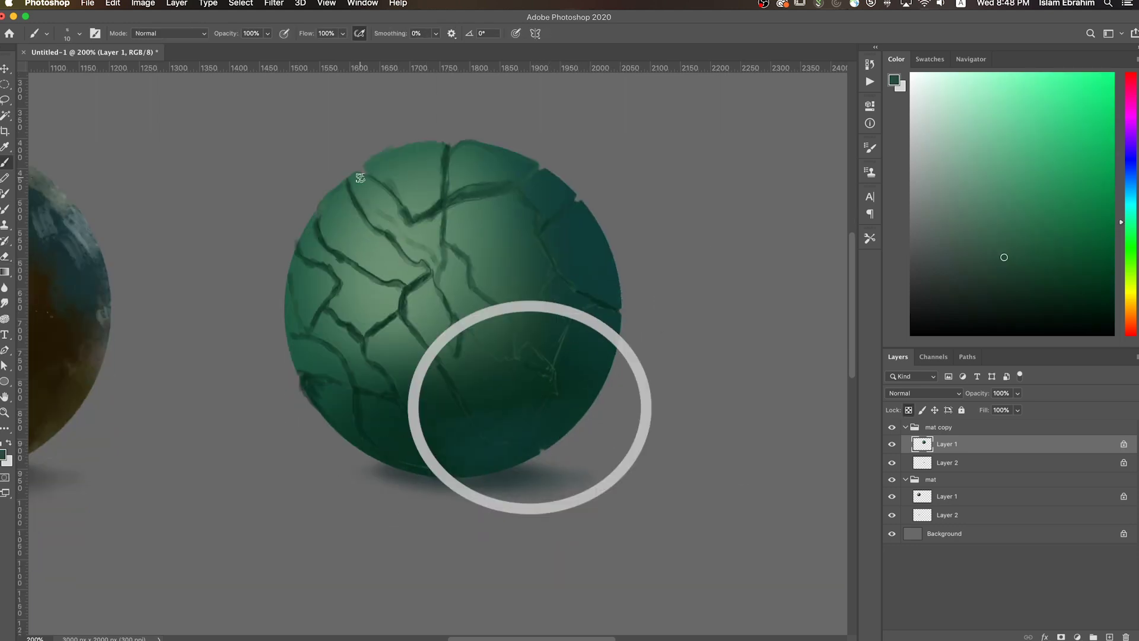
{"action": "key", "text": "bracketleft"}
{"action": "left_click", "coordinate": [460, 337], "text": "alt"}
{"action": "key", "text": "bracketright"}
{"action": "key", "text": "bracketright"}
{"action": "left_click", "coordinate": [454, 302], "text": "alt"}
{"action": "left_click_drag", "start_coordinate": [447, 276], "coordinate": [502, 341]}
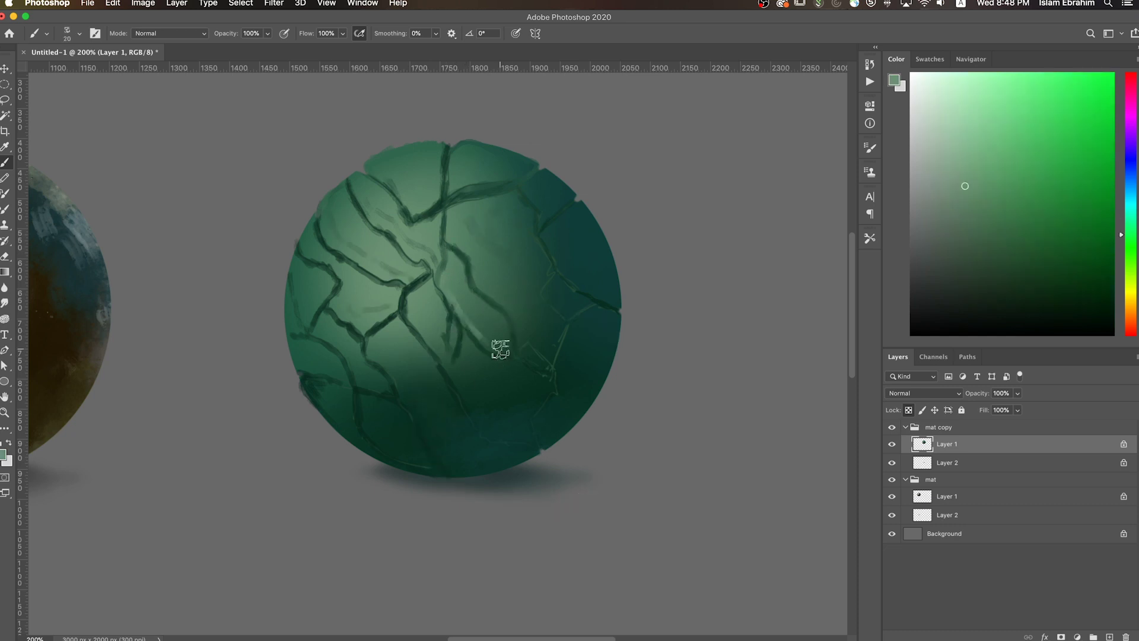
{"action": "key", "text": "bracketright"}
{"action": "key", "text": "bracketright"}
{"action": "mouse_move", "coordinate": [460, 234]}
{"action": "left_mouse_down"}
{"action": "mouse_move", "coordinate": [519, 318]}
{"action": "mouse_move", "coordinate": [522, 296]}
{"action": "left_mouse_up"}
- With a finer brush and paler green, highlight the upper, lower-middle, left and lower-left crack edges
{"action": "key", "text": "bracketleft"}
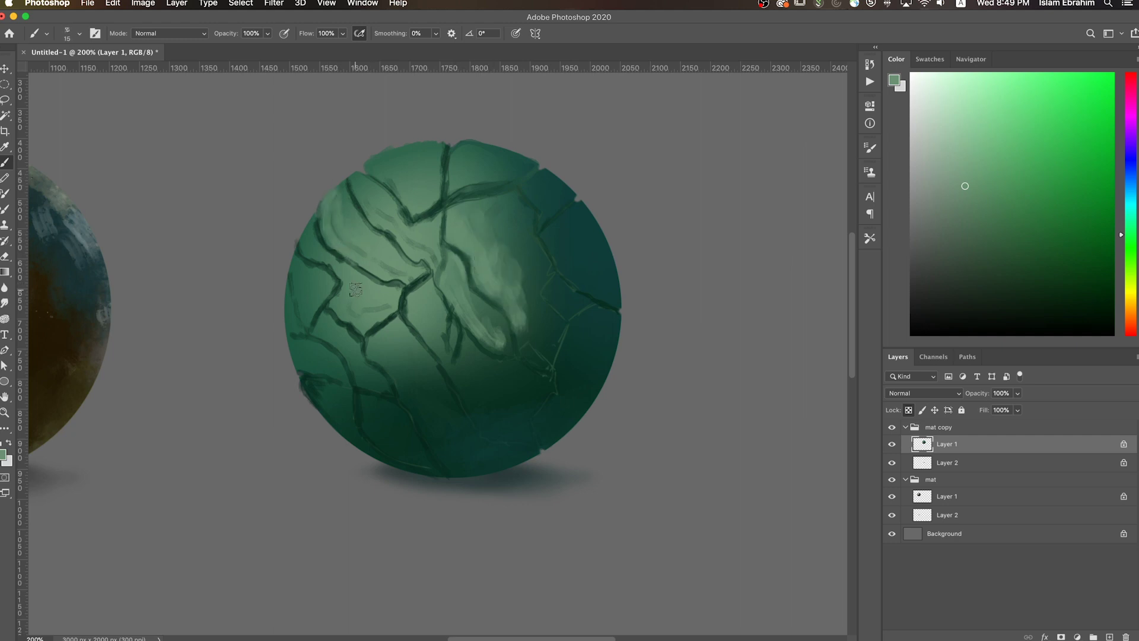
{"action": "left_click_drag", "start_coordinate": [347, 347], "coordinate": [329, 332]}
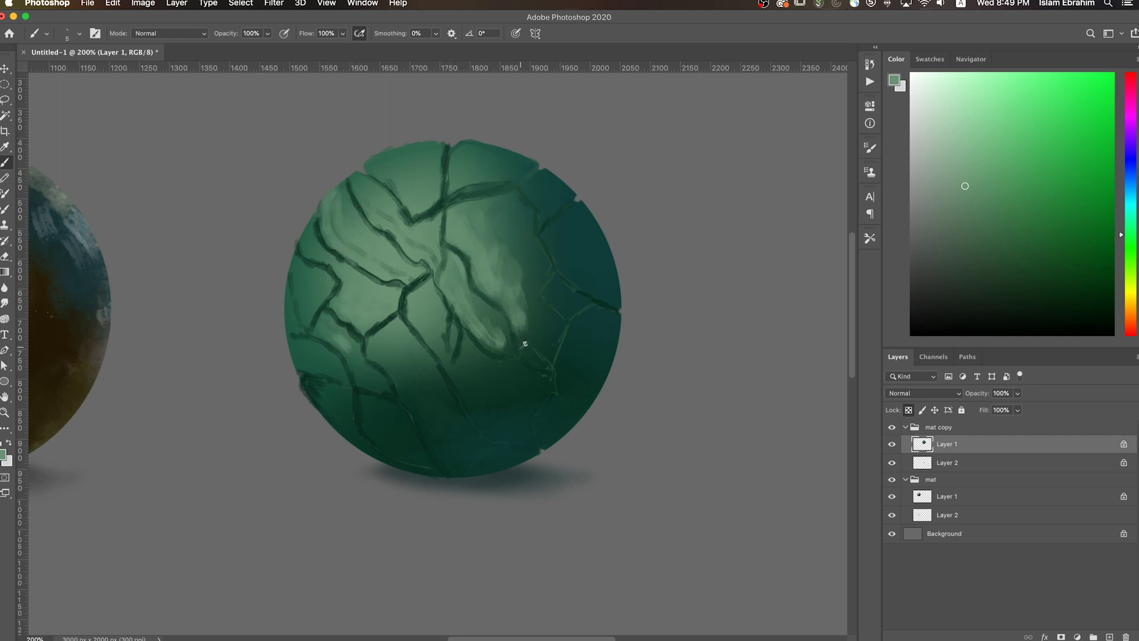
{"action": "key", "text": "bracketleft"}
{"action": "key", "text": "bracketleft"}
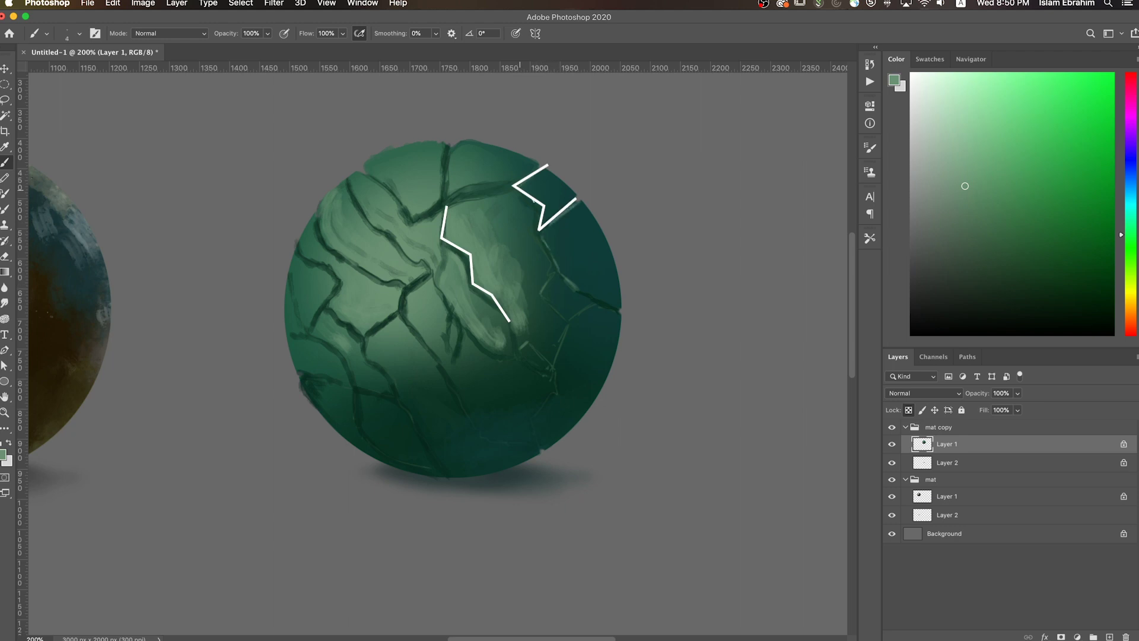
{"action": "left_click", "coordinate": [947, 154]}
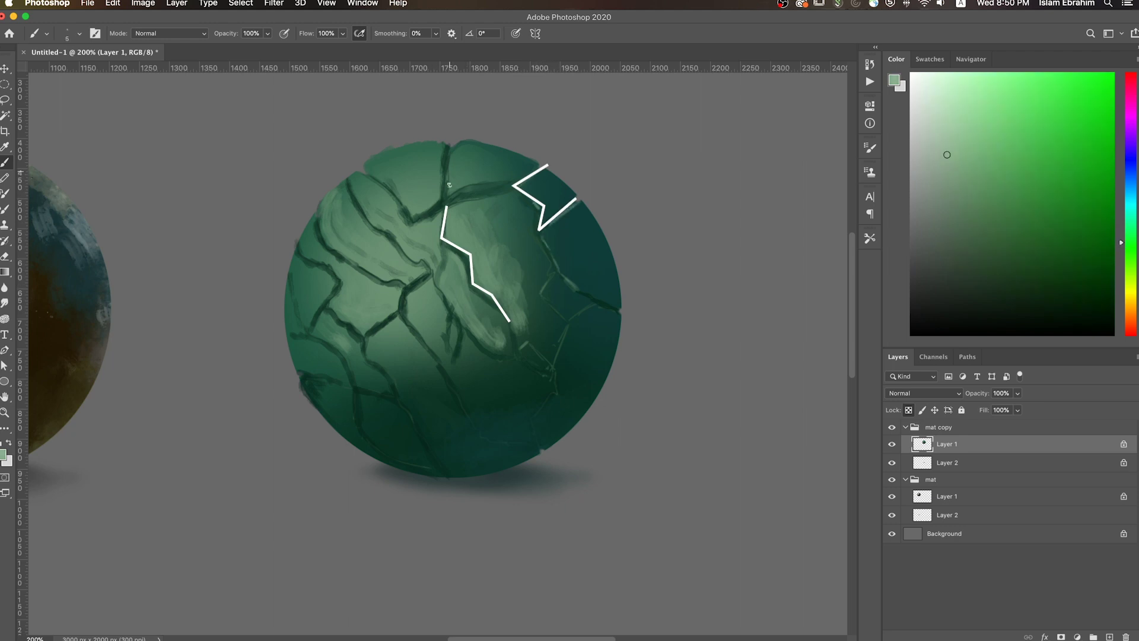
{"action": "left_click_drag", "start_coordinate": [438, 188], "coordinate": [415, 216]}
{"action": "left_click_drag", "start_coordinate": [366, 167], "coordinate": [394, 190]}
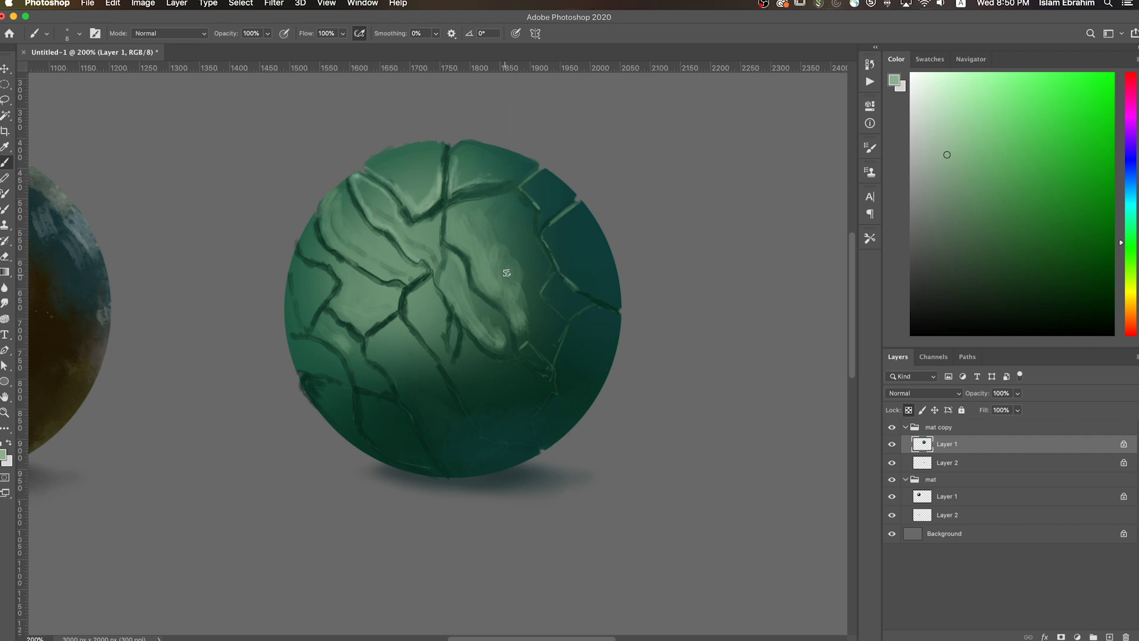
{"action": "left_click_drag", "start_coordinate": [439, 286], "coordinate": [456, 321]}
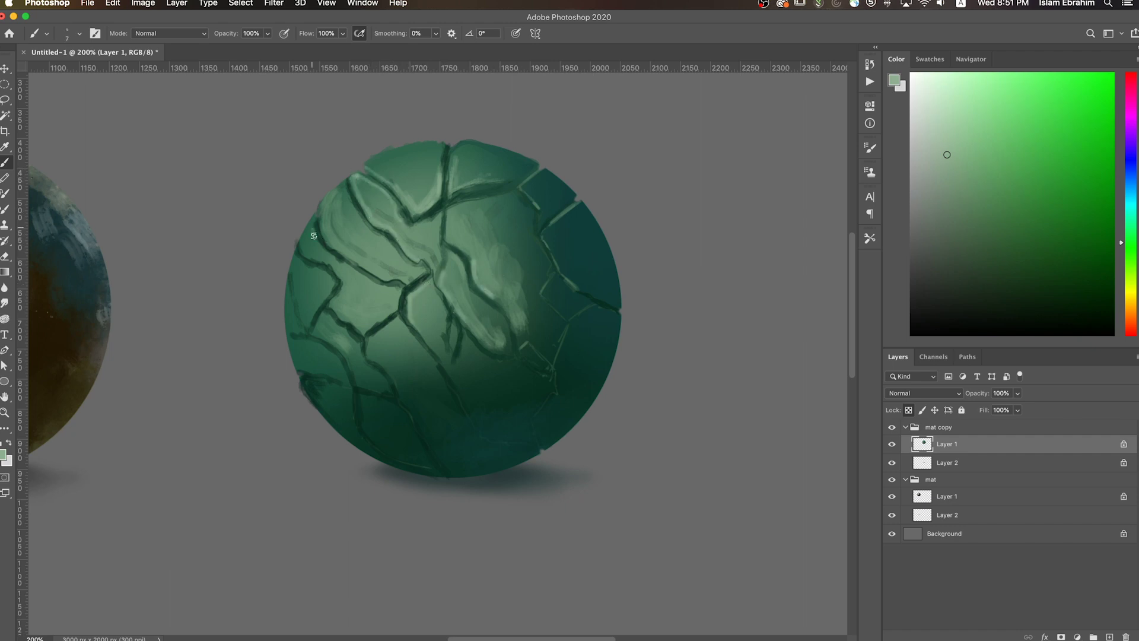
{"action": "mouse_move", "coordinate": [327, 234]}
{"action": "left_mouse_down"}
{"action": "mouse_move", "coordinate": [367, 270]}
{"action": "mouse_move", "coordinate": [361, 277]}
{"action": "left_mouse_up"}
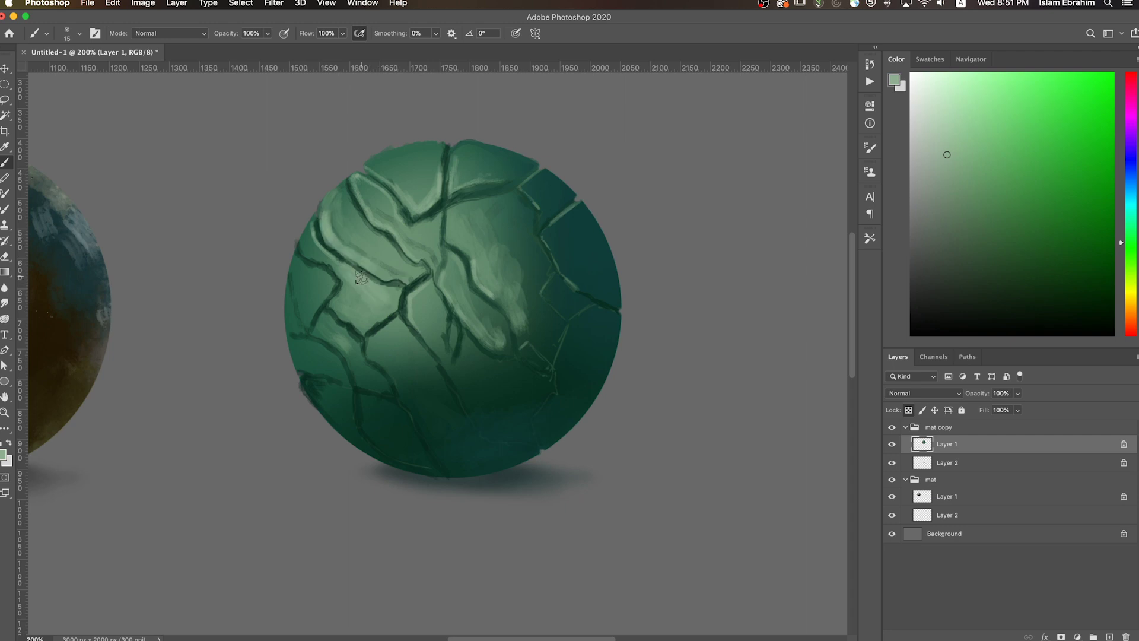
{"action": "left_click_drag", "start_coordinate": [360, 325], "coordinate": [356, 364]}
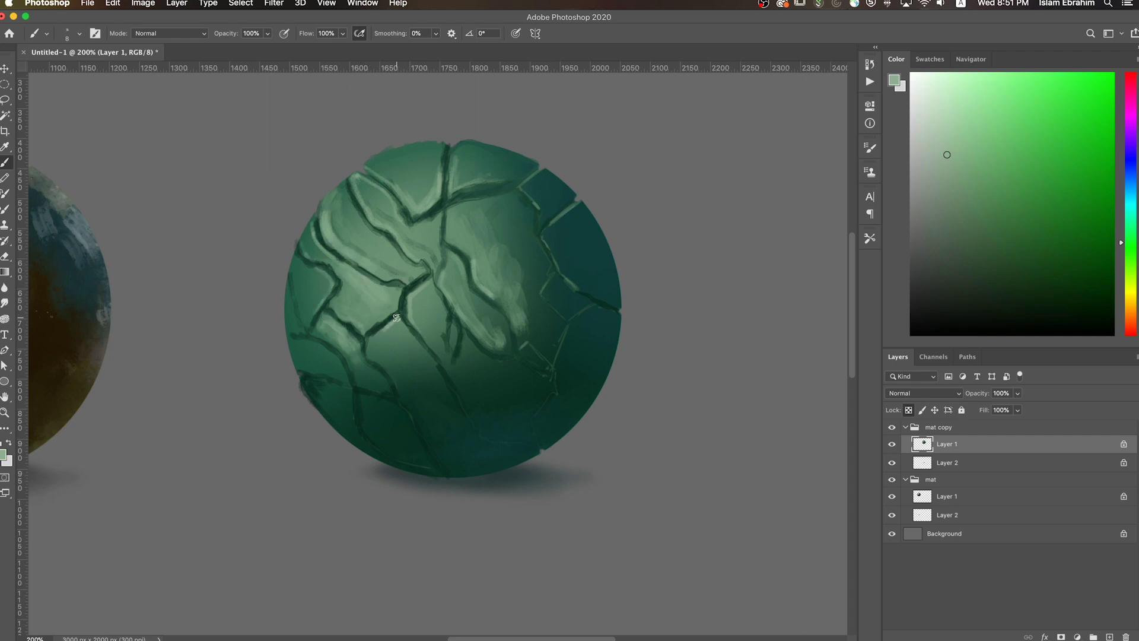
- Zoom out, choose a textured brush, and speckle dark texture on the sphere's lower middle
{"action": "key", "text": "super+minus"}
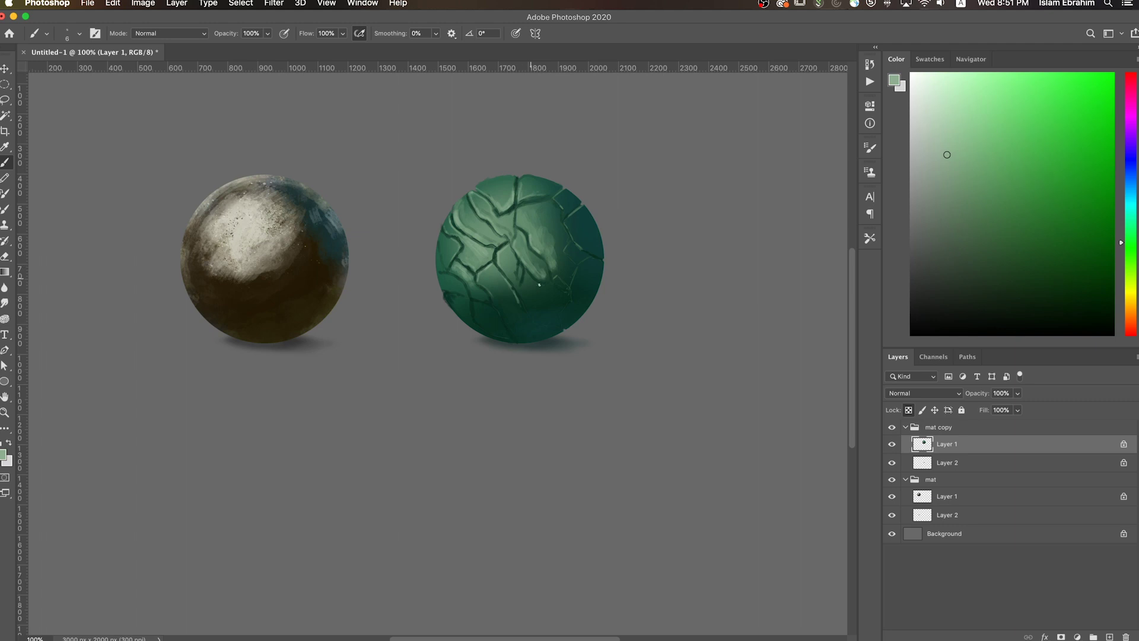
{"action": "right_click", "coordinate": [608, 256]}
{"action": "left_click", "coordinate": [801, 575]}
{"action": "key", "text": "Return"}
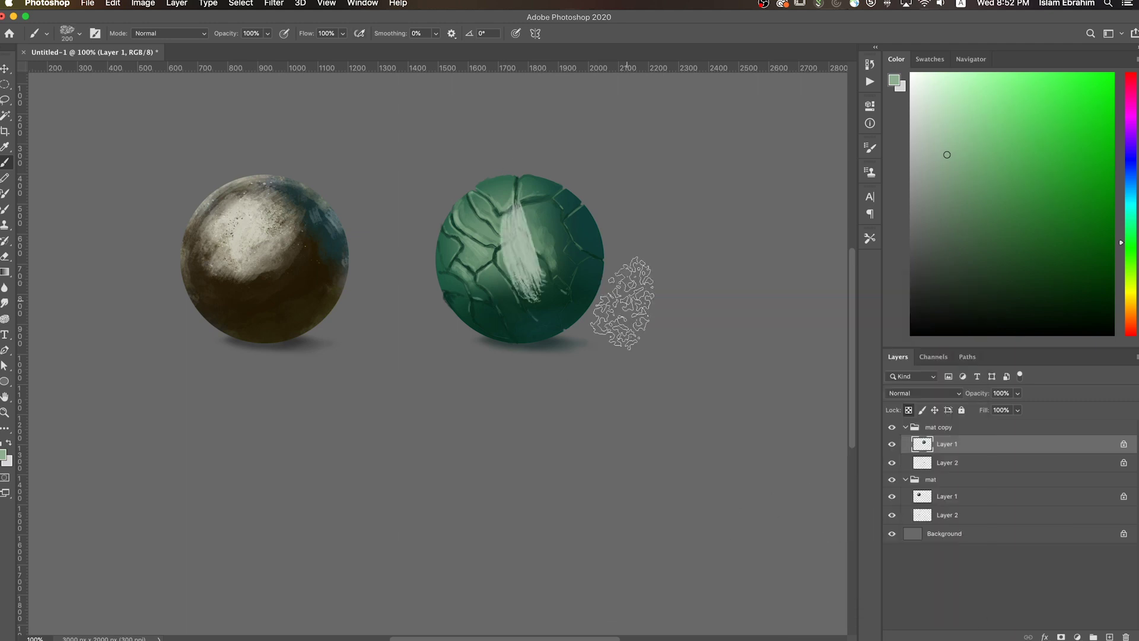
{"action": "left_click", "coordinate": [566, 252], "text": "alt"}
{"action": "right_click", "coordinate": [584, 343]}
{"action": "key", "text": "Return"}
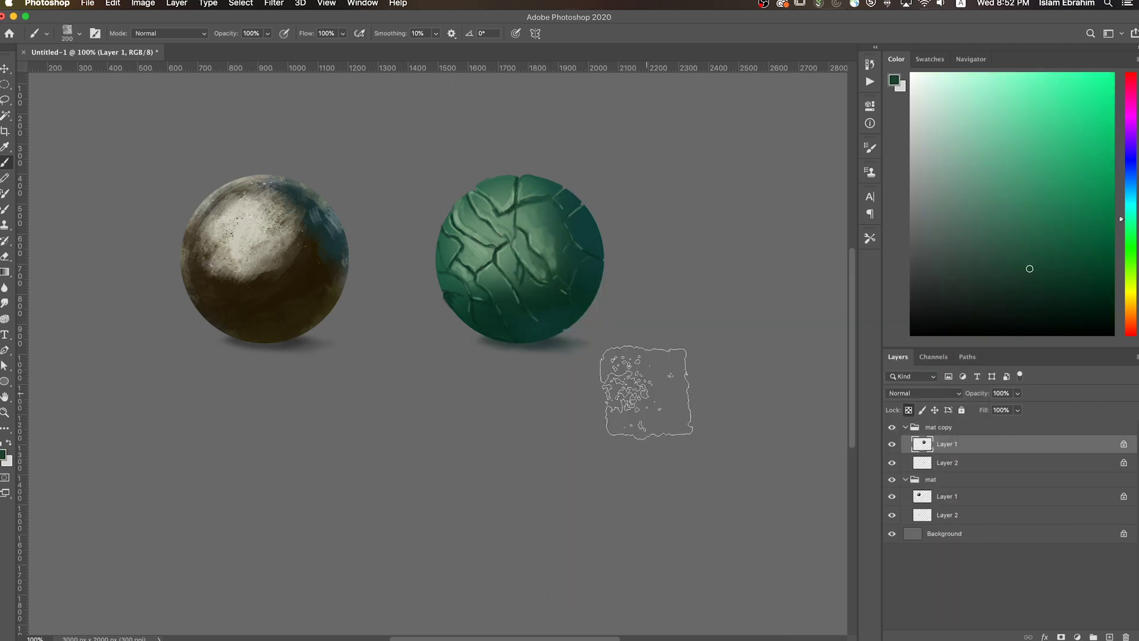
{"action": "left_click_drag", "start_coordinate": [513, 249], "coordinate": [511, 333]}
- Speckle light-green texture onto the sphere and highlight along a crack
{"action": "left_click", "coordinate": [531, 301], "text": "alt"}
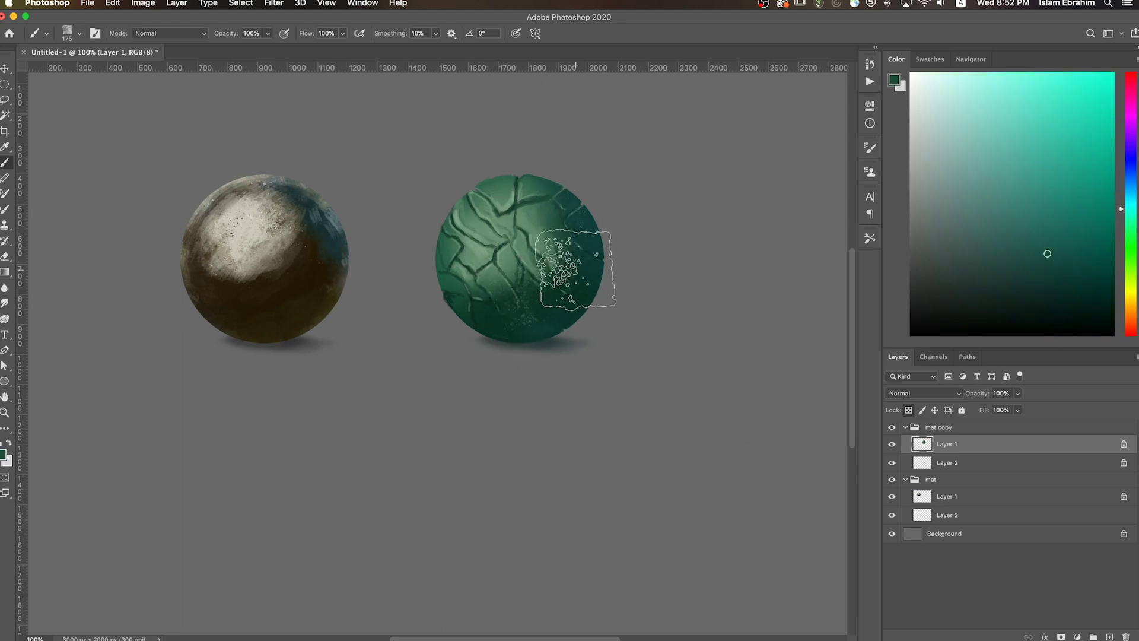
{"action": "left_click", "coordinate": [551, 261], "text": "alt"}
{"action": "key", "text": "bracketleft"}
{"action": "key", "text": "bracketleft"}
{"action": "key", "text": "bracketleft"}
{"action": "mouse_move", "coordinate": [505, 261]}
{"action": "left_mouse_down"}
{"action": "mouse_move", "coordinate": [545, 235]}
{"action": "mouse_move", "coordinate": [552, 258]}
{"action": "left_mouse_up"}
{"action": "key", "text": "bracketleft"}
{"action": "key", "text": "bracketleft"}
{"action": "key", "text": "bracketleft"}
{"action": "key", "text": "bracketleft"}
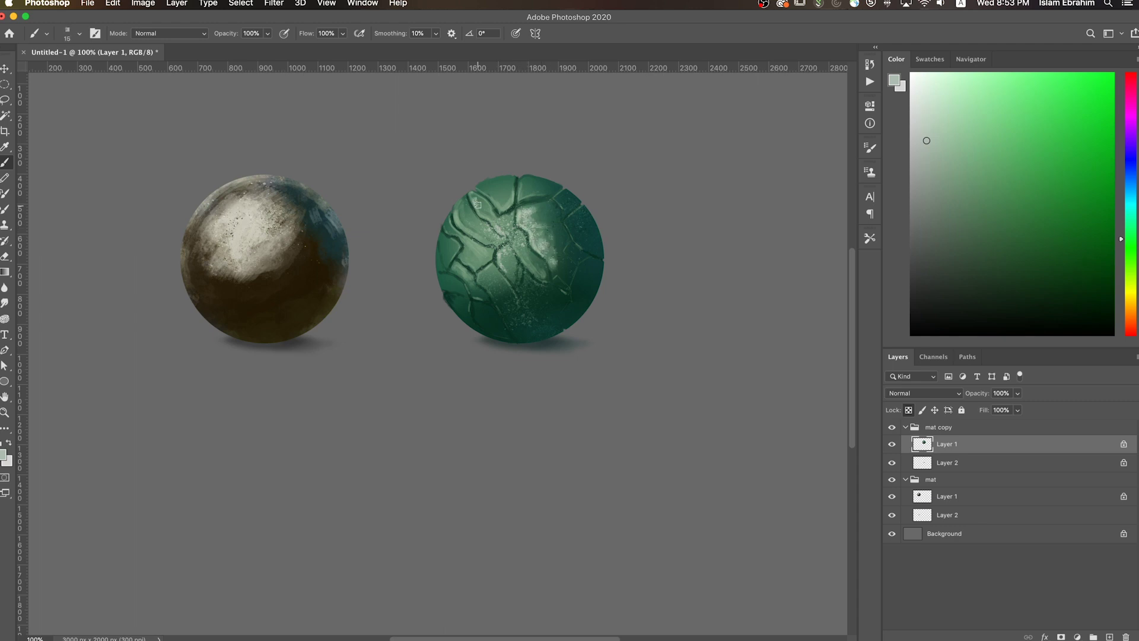
{"action": "key", "text": "bracketright"}
{"action": "left_click_drag", "start_coordinate": [470, 226], "coordinate": [489, 252]}
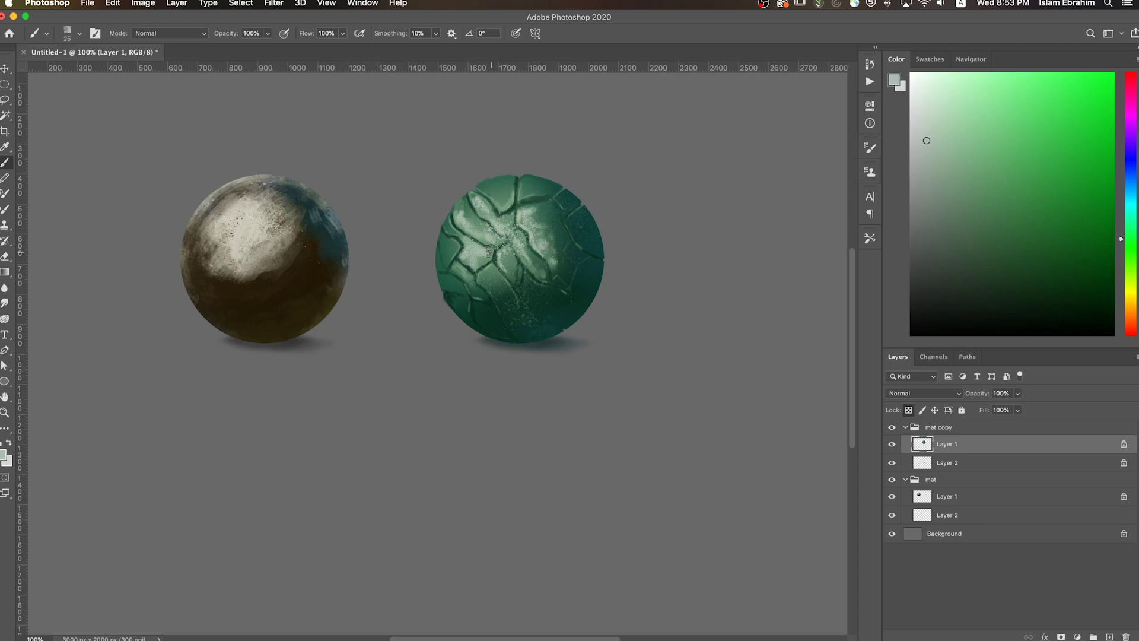
- Sample dark teal, medium green and dark olive from the sphere while resizing the brush
{"action": "left_click", "coordinate": [493, 269], "text": "alt"}
{"action": "key", "text": "bracketleft"}
{"action": "key", "text": "bracketleft"}
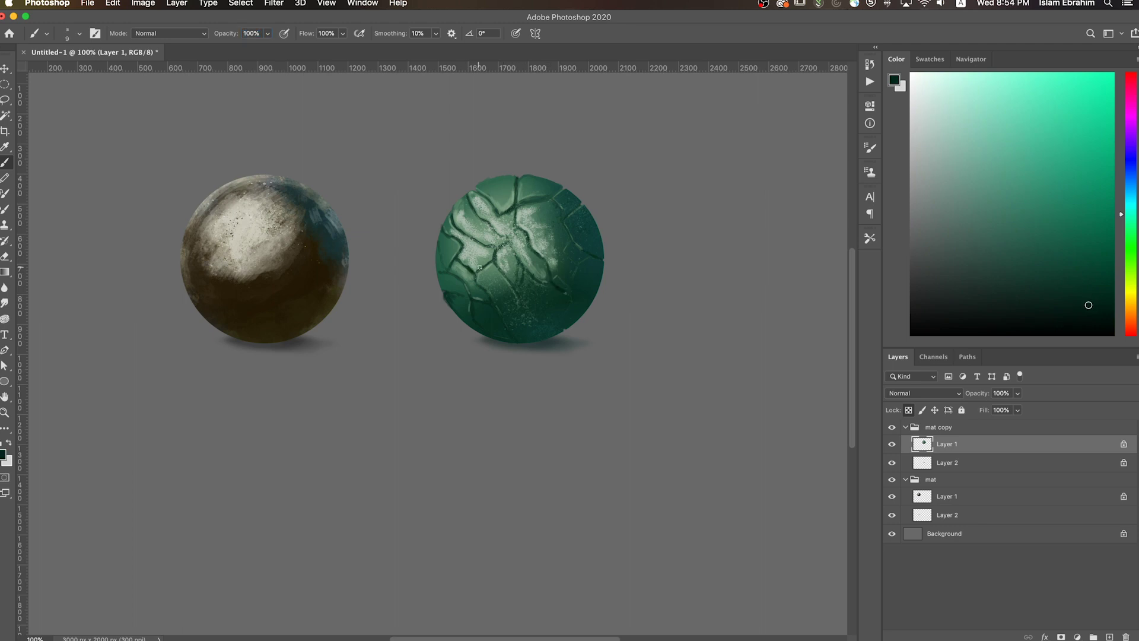
{"action": "left_click", "coordinate": [514, 259], "text": "alt"}
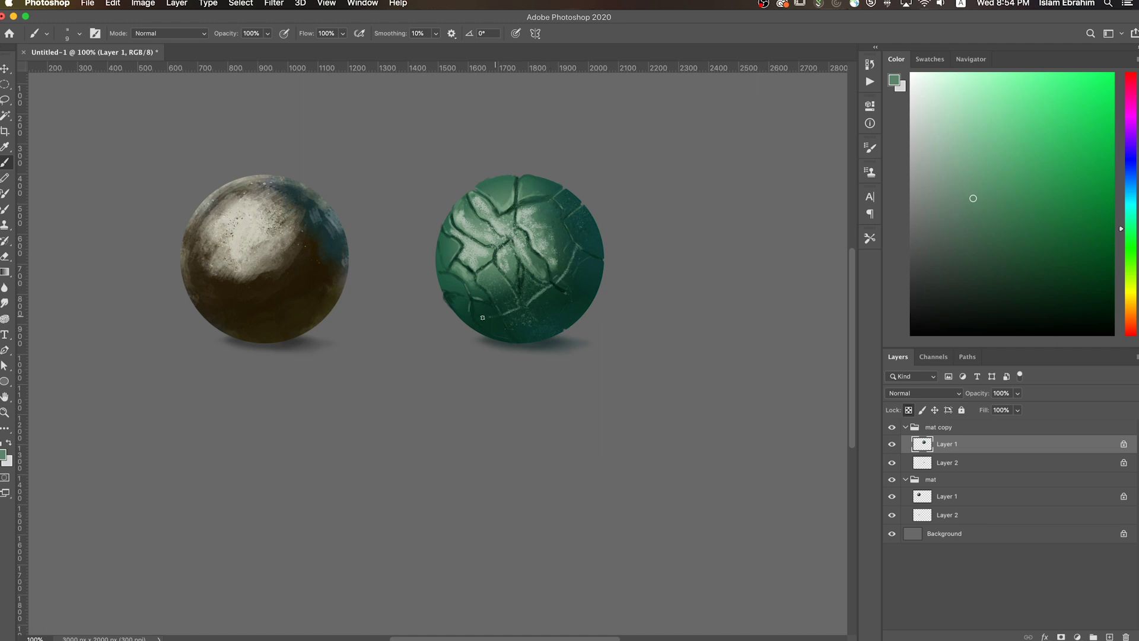
{"action": "left_click", "coordinate": [502, 271], "text": "alt"}
{"action": "left_click", "coordinate": [528, 306], "text": "alt"}
{"action": "left_click", "coordinate": [591, 269], "text": "alt"}
{"action": "key", "text": "bracketright"}
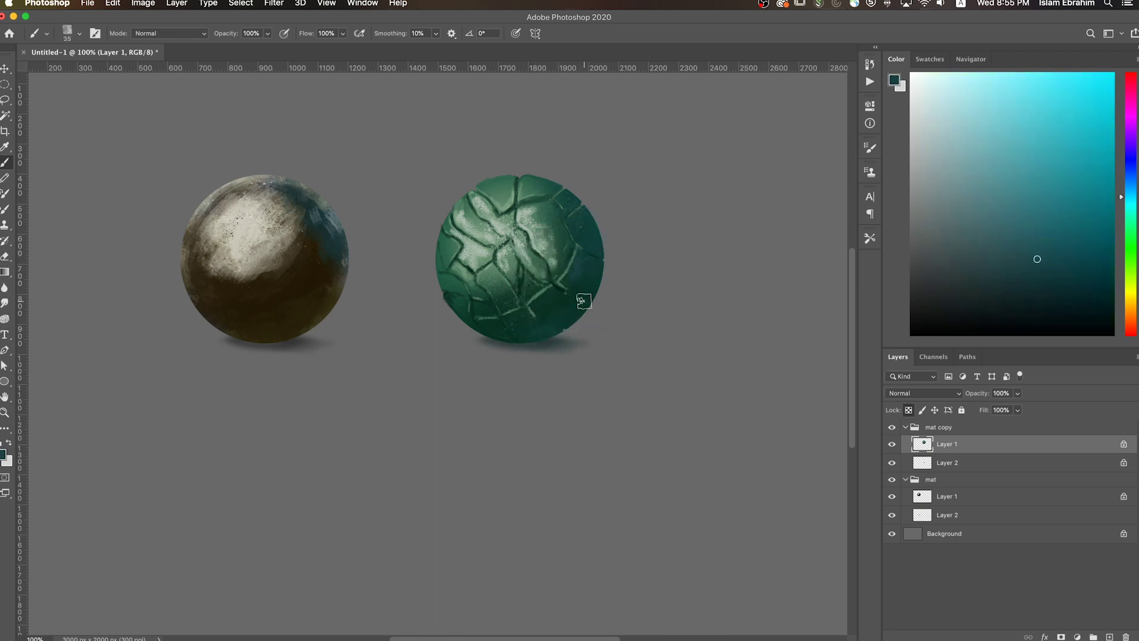
{"action": "key", "text": "bracketright"}
{"action": "left_click", "coordinate": [558, 304], "text": "alt"}
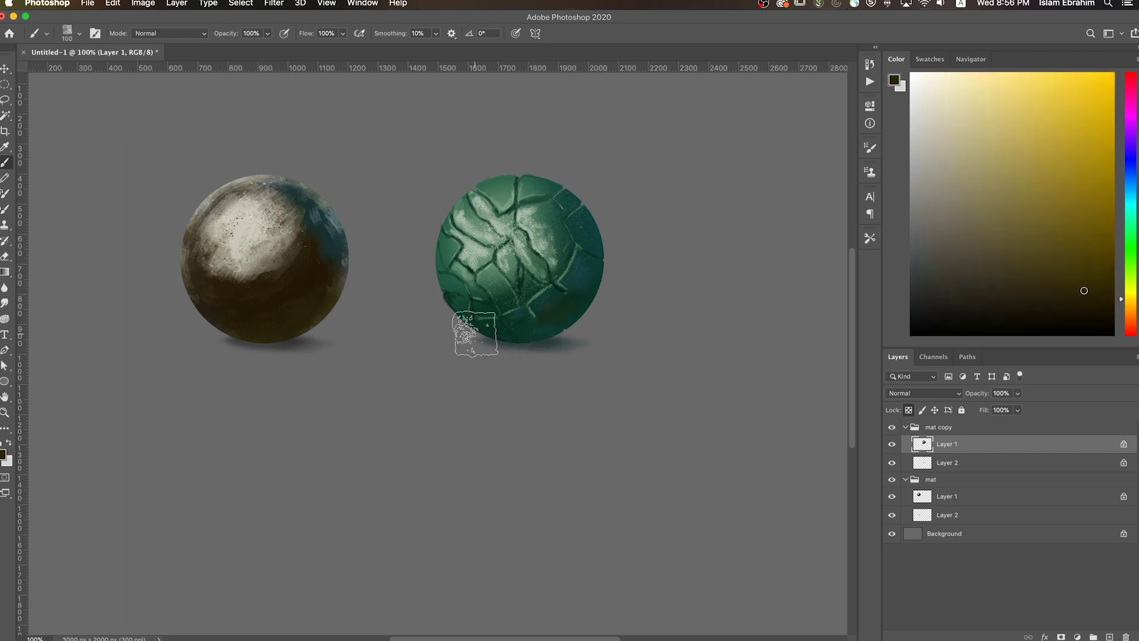
- Undo the tan stroke and set up the Dark Hatcher brush at 15 px
{"action": "key", "text": "ctrl+z"}
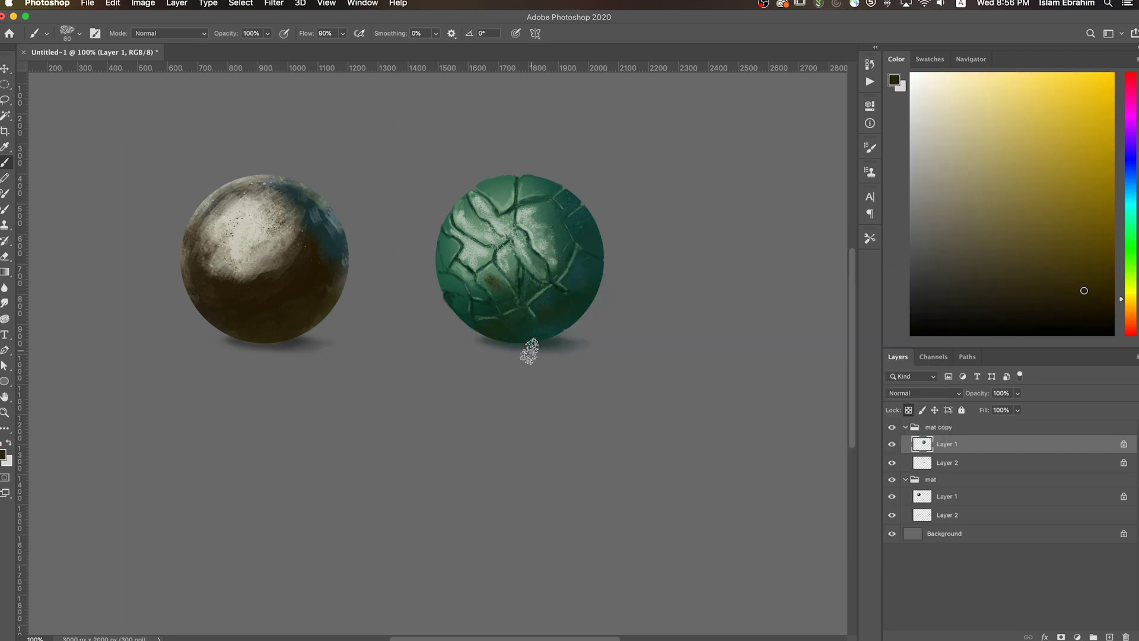
{"action": "left_click", "coordinate": [534, 321], "text": "alt"}
{"action": "right_click", "coordinate": [564, 454]}
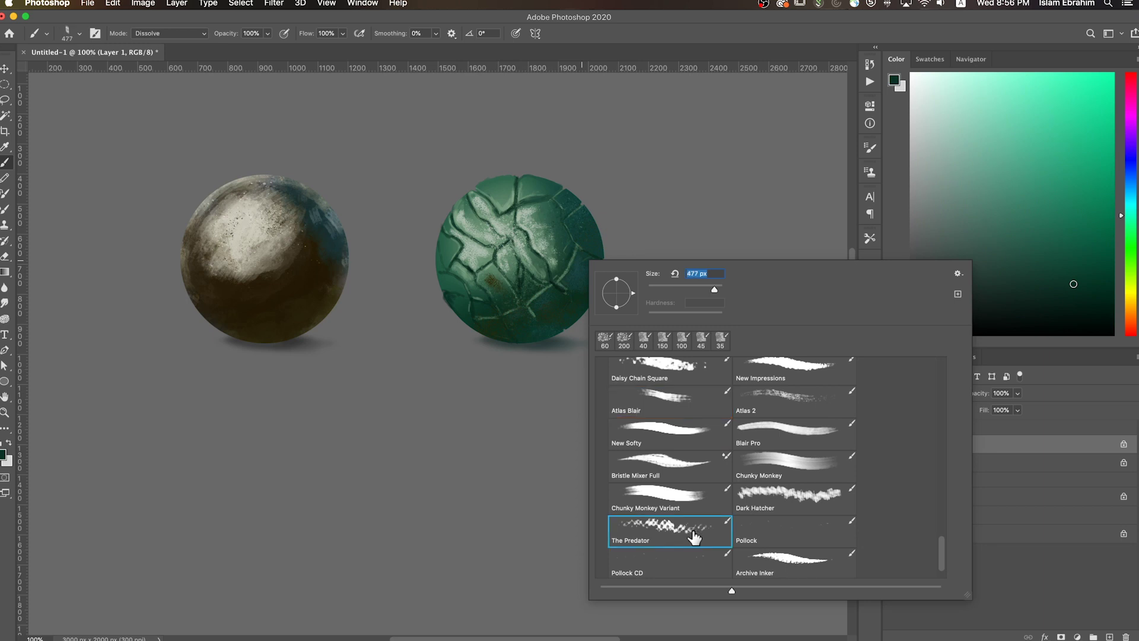
{"action": "left_click", "coordinate": [771, 508]}
{"action": "key", "text": "Return"}
{"action": "right_click", "coordinate": [564, 282]}
{"action": "key", "text": "Return"}
{"action": "right_click", "coordinate": [540, 265]}
{"action": "key", "text": "Return"}
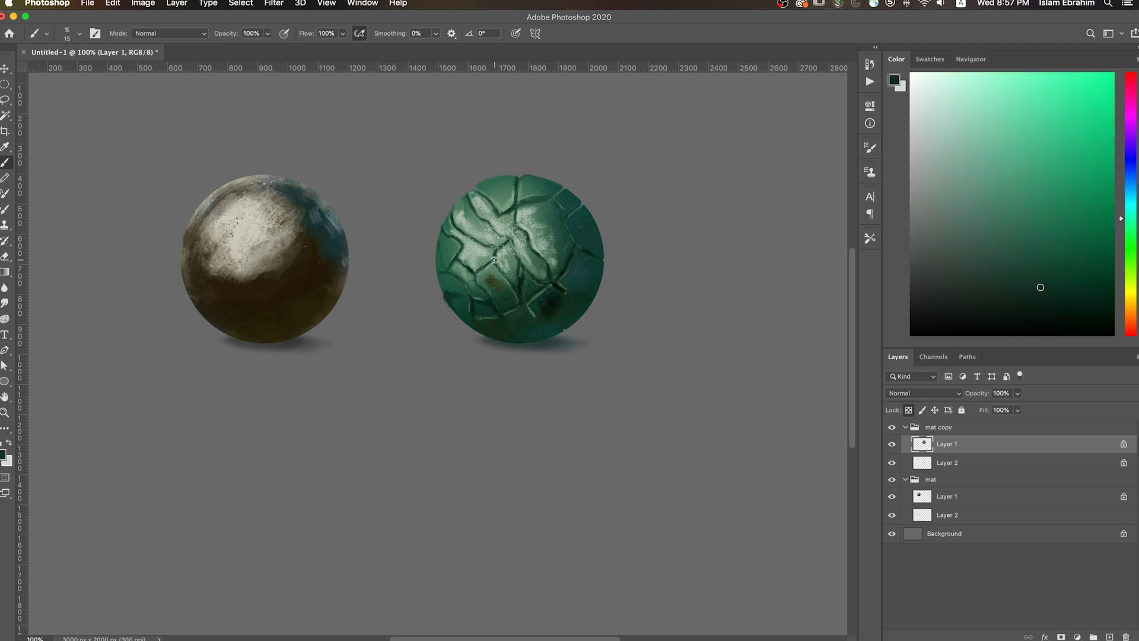
- Sample grey-green and dark greens at 8-35 px and dab light grey-green onto the sphere
{"action": "key", "text": "bracketright"}
{"action": "key", "text": "bracketright"}
{"action": "left_click", "coordinate": [539, 237], "text": "alt"}
{"action": "key", "text": "bracketleft"}
{"action": "key", "text": "bracketleft"}
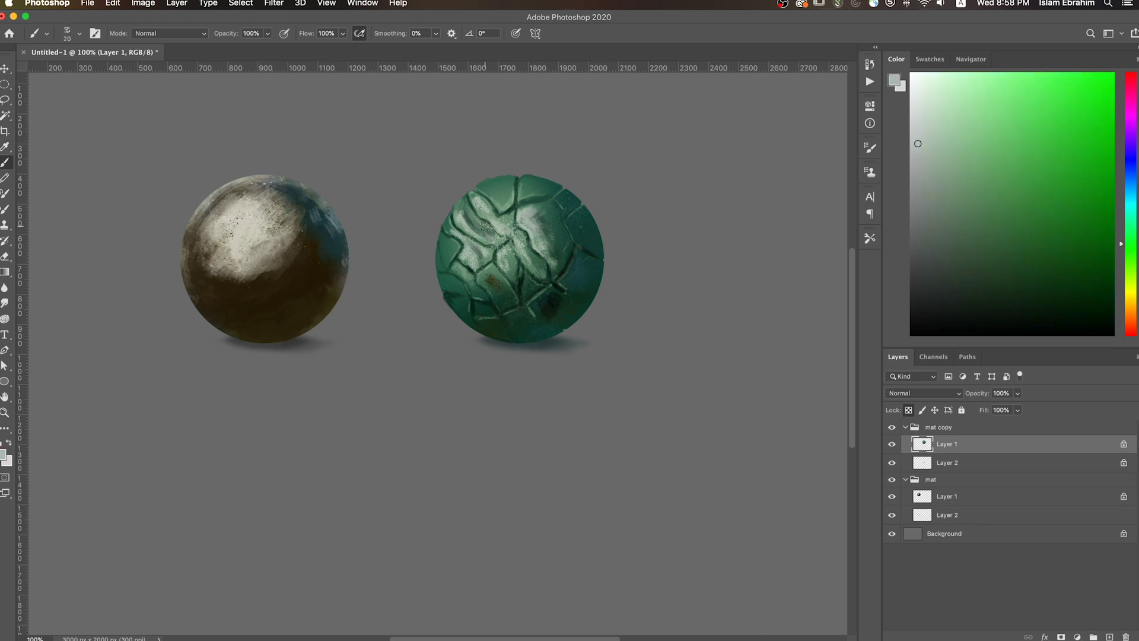
{"action": "left_click", "coordinate": [481, 252], "text": "alt"}
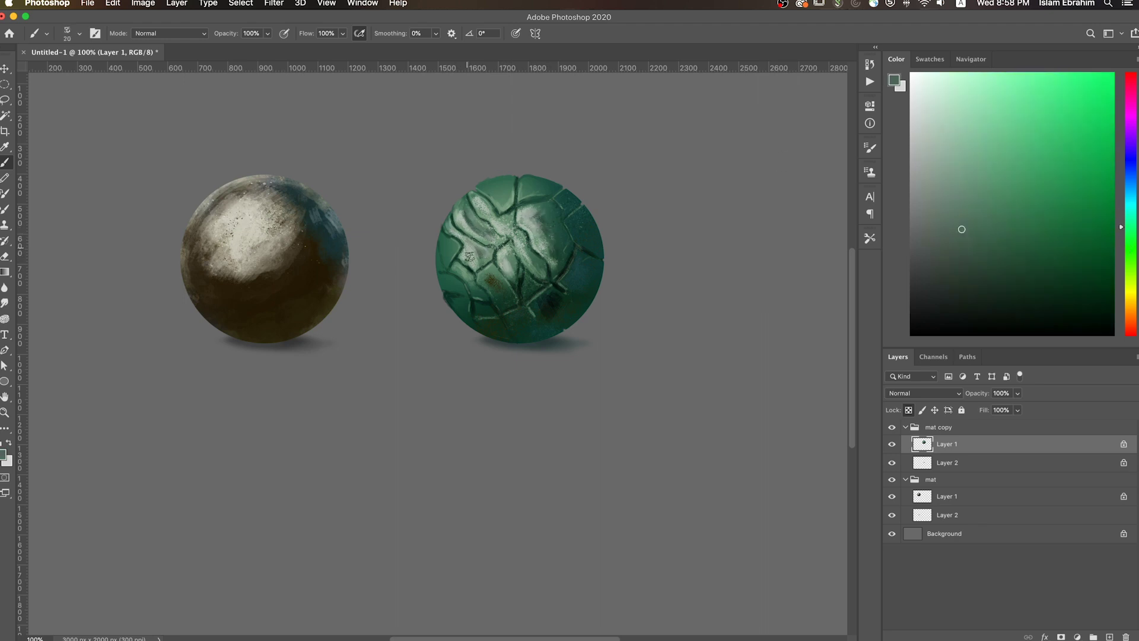
{"action": "left_click", "coordinate": [529, 274], "text": "alt"}
{"action": "key", "text": "bracketleft"}
{"action": "key", "text": "bracketleft"}
{"action": "key", "text": "bracketleft"}
{"action": "left_click", "coordinate": [587, 205], "text": "alt"}
{"action": "key", "text": "bracketright"}
{"action": "key", "text": "bracketright"}
{"action": "key", "text": "bracketright"}
{"action": "left_click", "coordinate": [510, 178], "text": "alt"}
- Darken the sphere's lower-right with dark teal at 80 px, then shrink the brush to 15 px
{"action": "left_click", "coordinate": [555, 295], "text": "alt"}
{"action": "key", "text": "bracketright"}
{"action": "key", "text": "bracketright"}
{"action": "key", "text": "bracketright"}
{"action": "left_click_drag", "start_coordinate": [551, 309], "coordinate": [585, 261]}
{"action": "left_click", "coordinate": [580, 306], "text": "alt"}
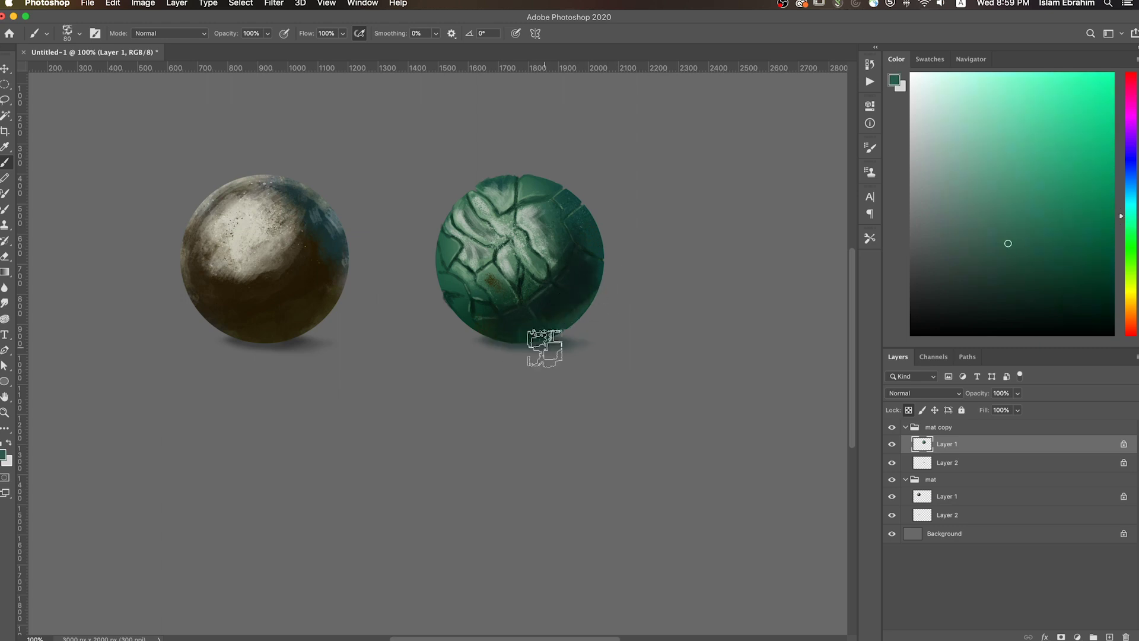
{"action": "left_click", "coordinate": [578, 297], "text": "alt"}
{"action": "key", "text": "bracketleft"}
{"action": "key", "text": "bracketleft"}
{"action": "key", "text": "bracketleft"}
- Dab light grey-green onto the tiles at 45 px, then shrink the brush to 8 px
{"action": "left_click", "coordinate": [554, 324], "text": "alt"}
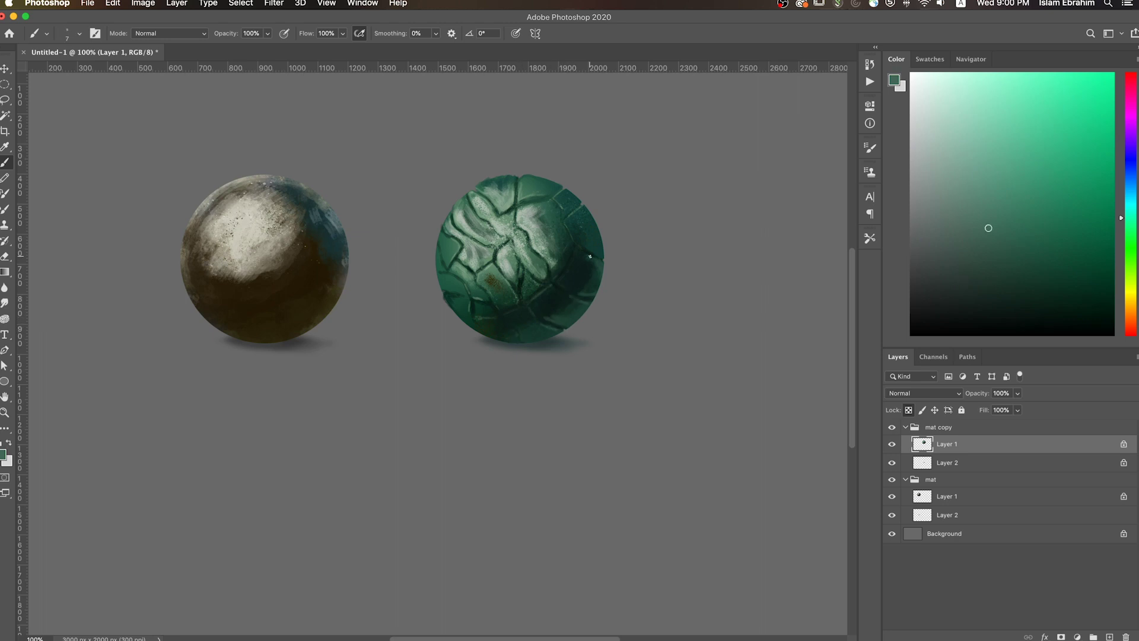
{"action": "left_click", "coordinate": [456, 294], "text": "alt"}
{"action": "key", "text": "bracketright"}
{"action": "key", "text": "bracketright"}
{"action": "left_click", "coordinate": [449, 244], "text": "alt"}
{"action": "left_click", "coordinate": [445, 212], "text": "alt"}
{"action": "key", "text": "bracketleft"}
{"action": "key", "text": "bracketleft"}
{"action": "key", "text": "bracketleft"}
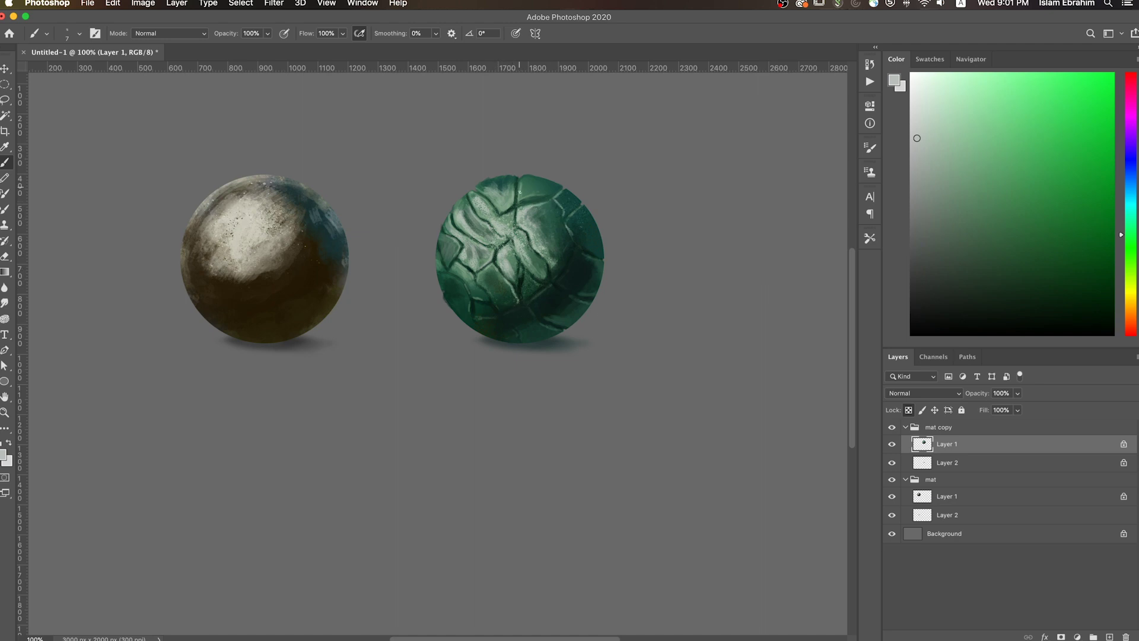
- Alternate dark teal and light grey-green on the tiles at 9-20 px brush sizes
{"action": "left_click", "coordinate": [514, 243], "text": "alt"}
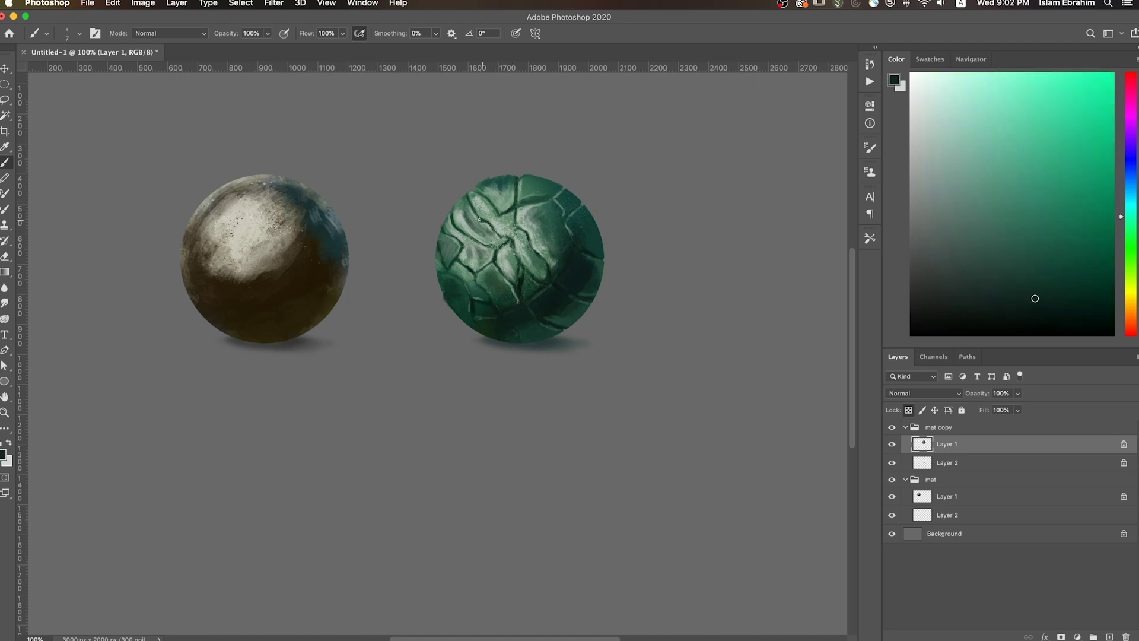
{"action": "key", "text": "bracketright"}
{"action": "key", "text": "bracketright"}
{"action": "key", "text": "bracketright"}
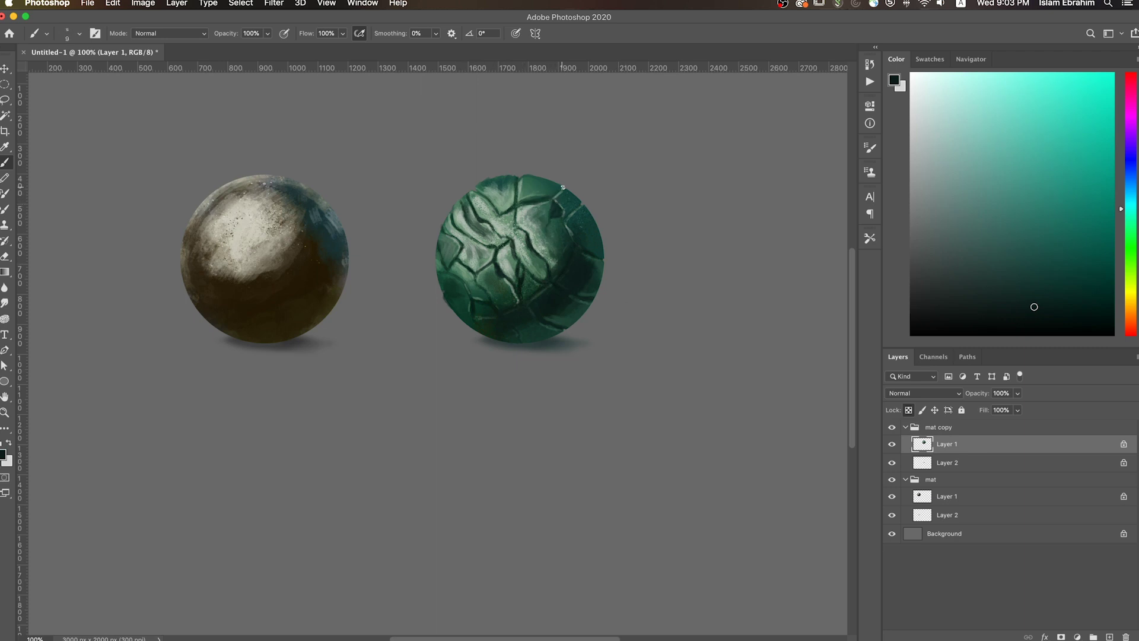
{"action": "key", "text": "bracketright"}
{"action": "key", "text": "bracketright"}
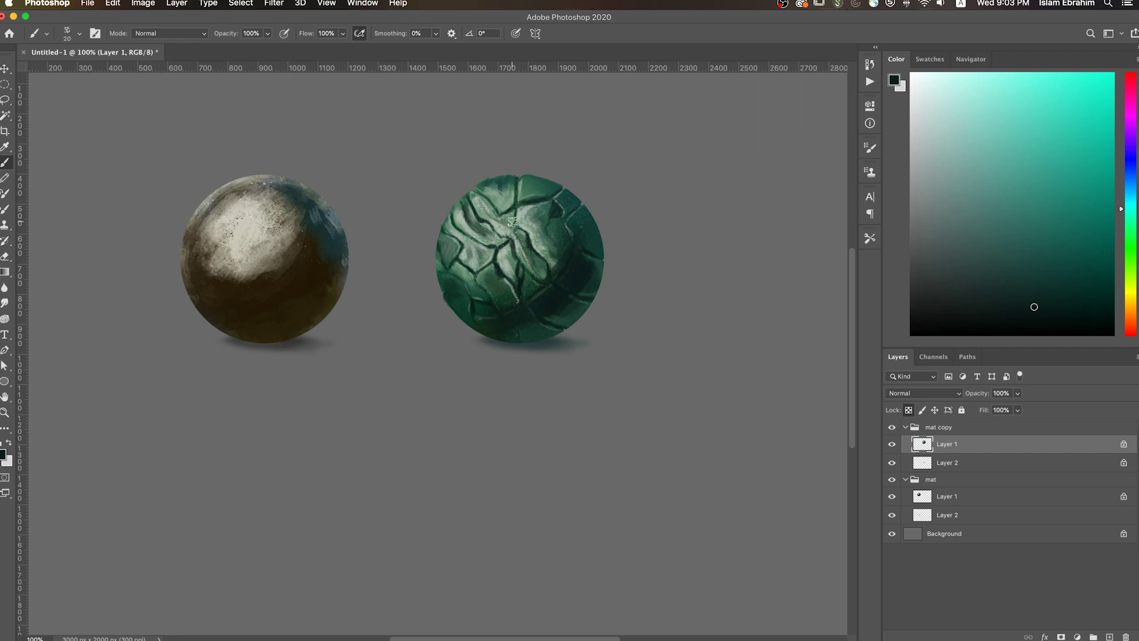
{"action": "left_click", "coordinate": [474, 261], "text": "alt"}
{"action": "key", "text": "bracketleft"}
{"action": "key", "text": "bracketleft"}
{"action": "key", "text": "bracketleft"}
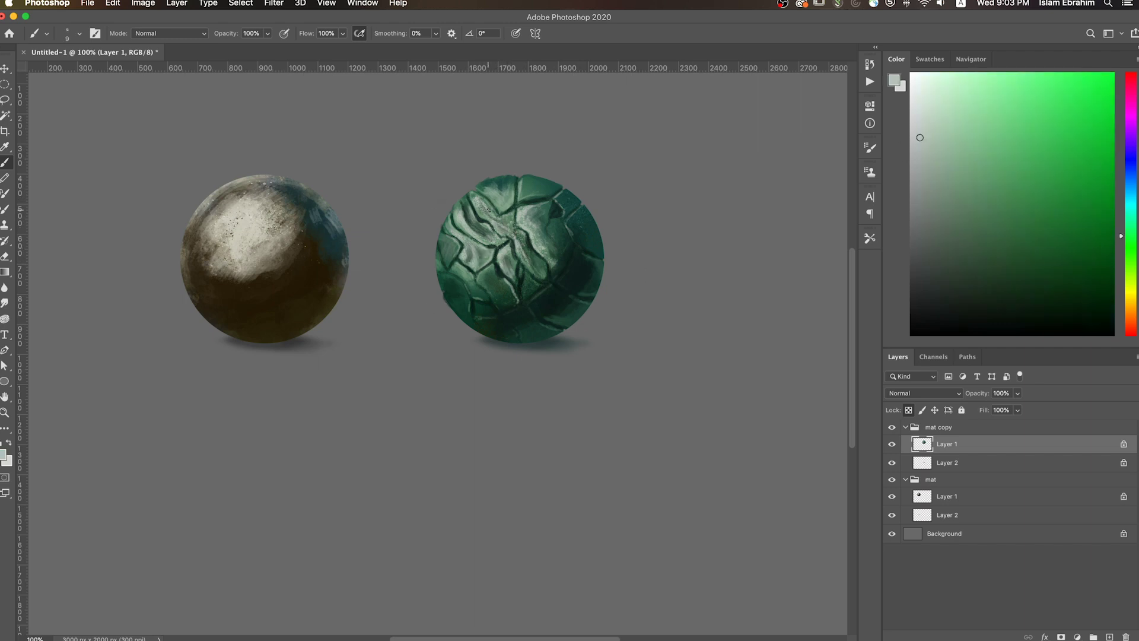
{"action": "left_click", "coordinate": [554, 210], "text": "alt"}
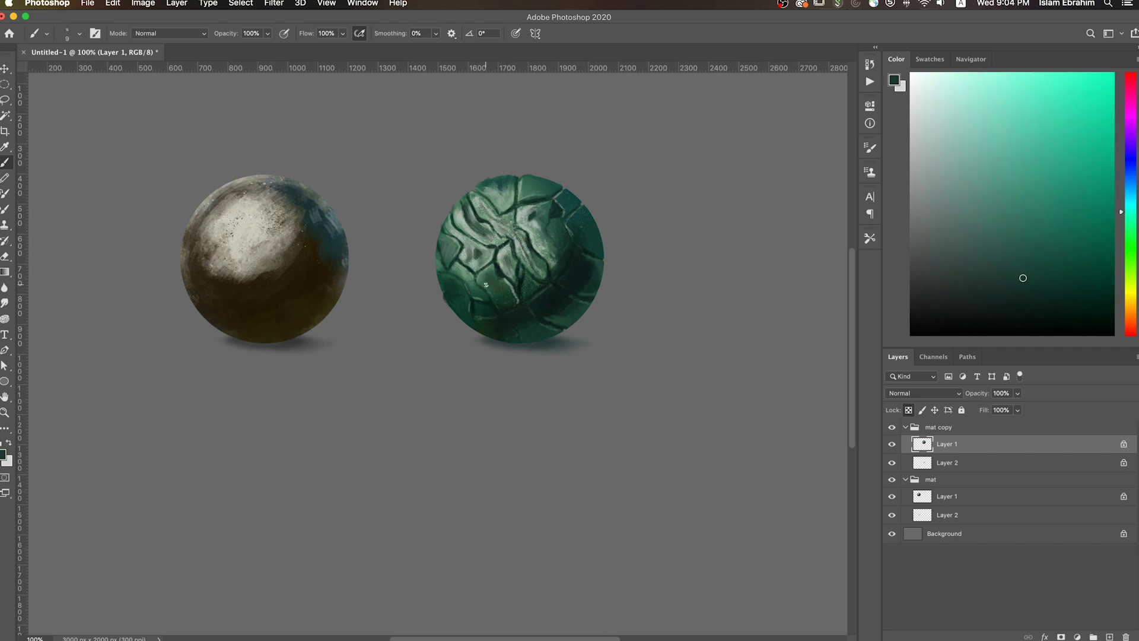
{"action": "left_click", "coordinate": [527, 210], "text": "alt"}
{"action": "key", "text": "bracketleft"}
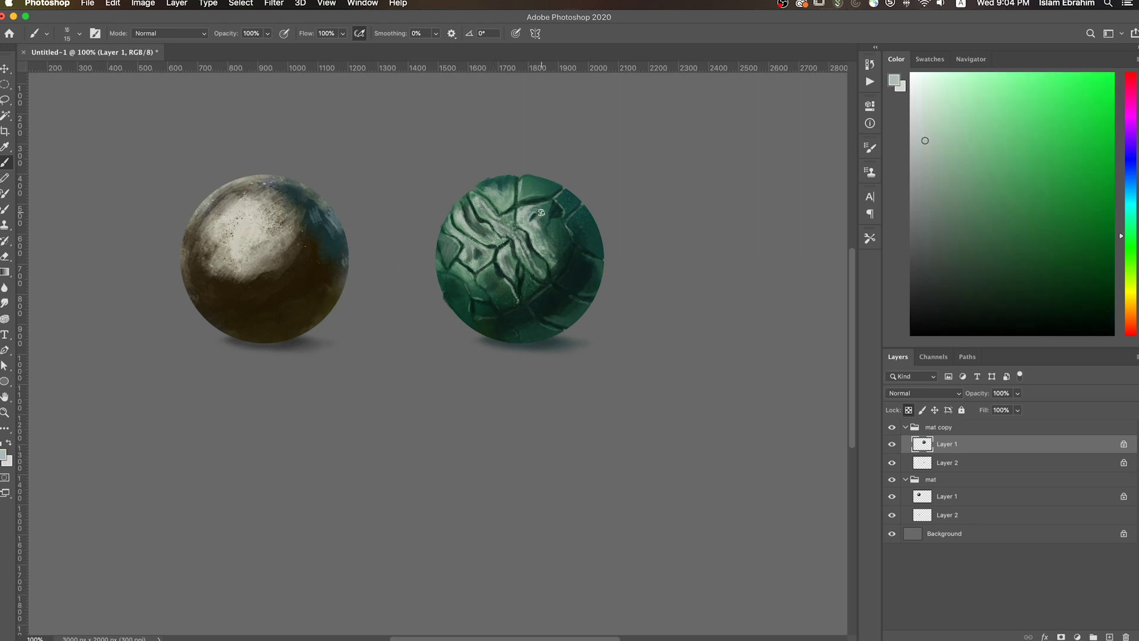
{"action": "left_click", "coordinate": [473, 258], "text": "alt"}
- Paint light strokes across the green sphere's centre, sampling greens with a brush shrinking from 25 to 8 px
{"action": "key", "text": "z"}
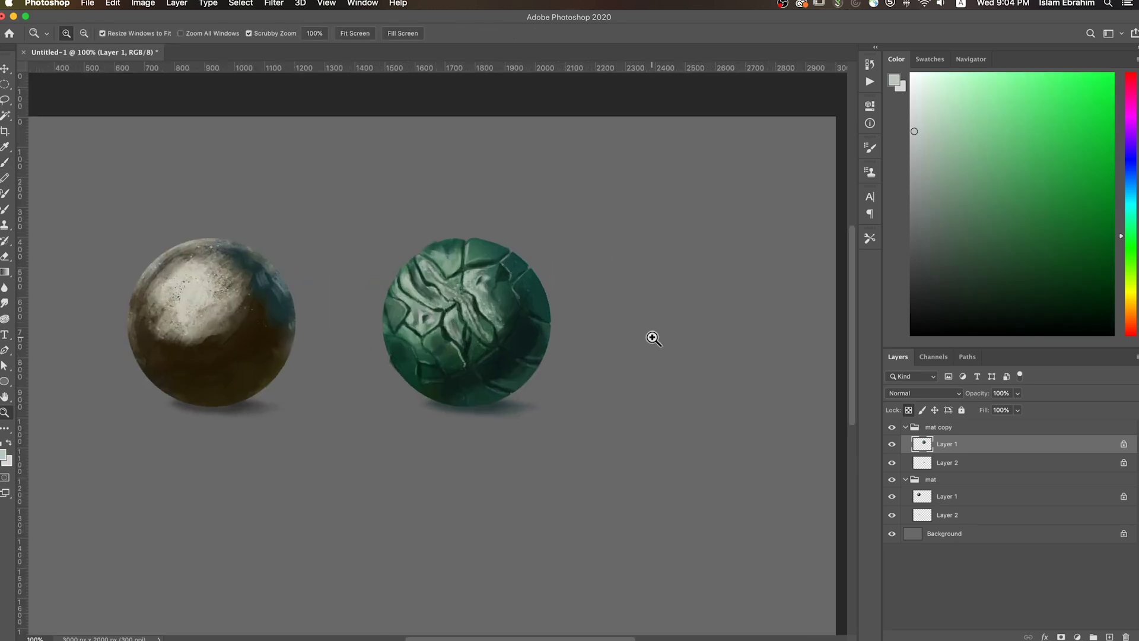
{"action": "key", "text": "b"}
{"action": "left_click", "coordinate": [452, 327], "text": "alt"}
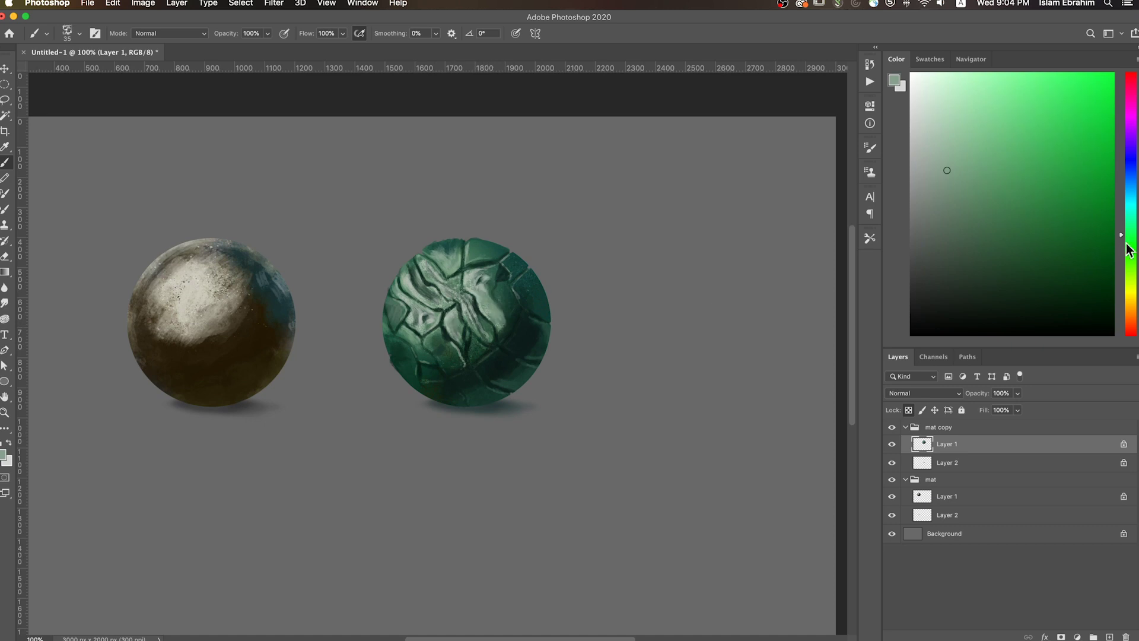
{"action": "left_click_drag", "start_coordinate": [474, 300], "coordinate": [424, 270]}
{"action": "key", "text": "bracketleft"}
{"action": "mouse_move", "coordinate": [471, 324]}
{"action": "left_mouse_down"}
{"action": "mouse_move", "coordinate": [416, 296]}
{"action": "mouse_move", "coordinate": [409, 338]}
{"action": "mouse_move", "coordinate": [463, 321]}
{"action": "mouse_move", "coordinate": [451, 284]}
{"action": "left_mouse_up"}
{"action": "left_click", "coordinate": [500, 323], "text": "alt"}
{"action": "key", "text": "bracketleft"}
{"action": "left_click", "coordinate": [502, 300], "text": "alt"}
{"action": "key", "text": "bracketleft"}
{"action": "key", "text": "bracketleft"}
{"action": "key", "text": "bracketleft"}
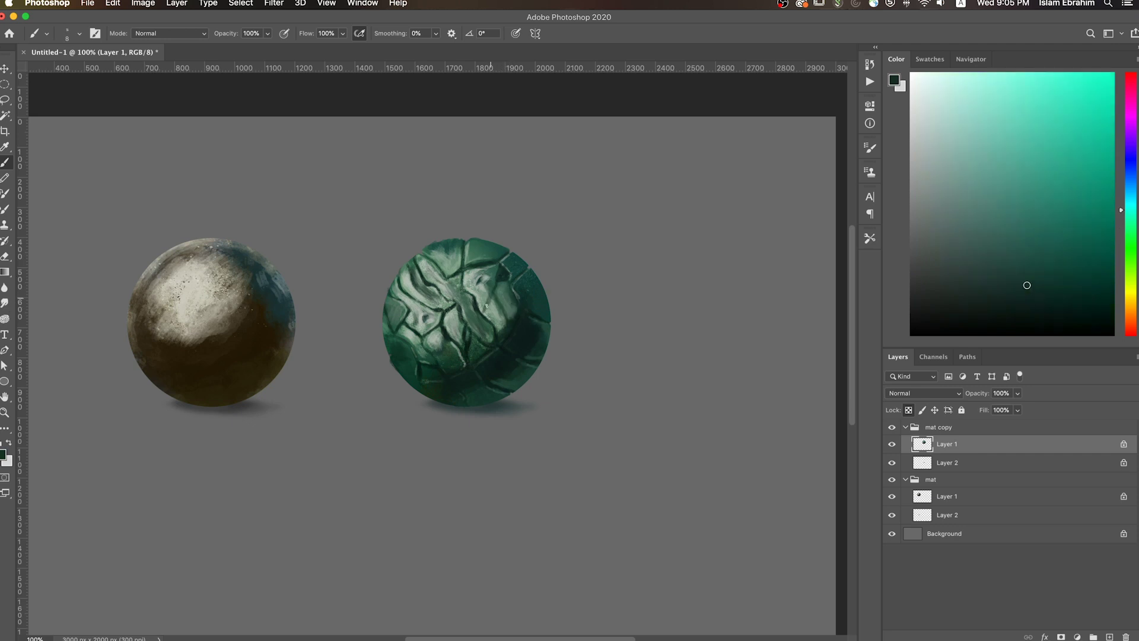
- Add dark and light green tile strokes to the green sphere with a 25 px brush
{"action": "left_click", "coordinate": [492, 294], "text": "alt"}
{"action": "key", "text": "bracketleft"}
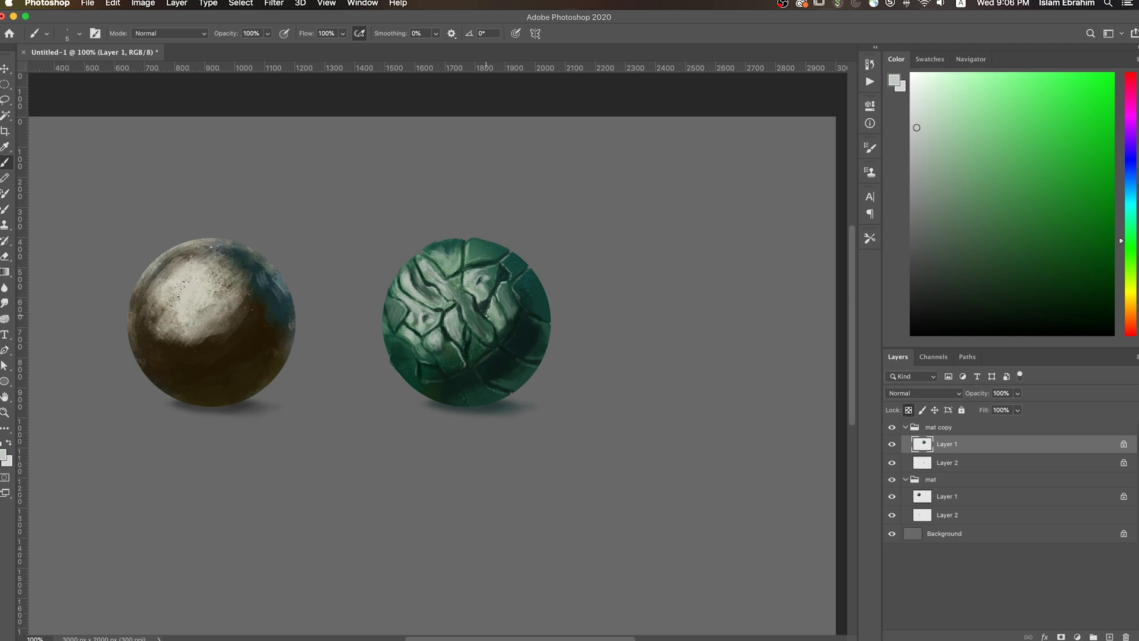
{"action": "scroll", "coordinate": [659, 435], "scroll_direction": "down", "scroll_amount": 3}
{"action": "scroll", "coordinate": [660, 435], "scroll_direction": "left", "scroll_amount": 2}
{"action": "left_click", "coordinate": [506, 253], "text": "alt"}
{"action": "key", "text": "bracketright"}
{"action": "key", "text": "bracketright"}
{"action": "key", "text": "bracketright"}
{"action": "mouse_move", "coordinate": [464, 254]}
{"action": "left_mouse_down"}
{"action": "mouse_move", "coordinate": [466, 275]}
{"action": "mouse_move", "coordinate": [503, 296]}
{"action": "left_mouse_up"}
{"action": "left_click", "coordinate": [503, 280], "text": "alt"}
{"action": "left_click", "coordinate": [568, 248], "text": "alt"}
{"action": "left_click_drag", "start_coordinate": [552, 237], "coordinate": [555, 264]}
- Paint a darker green stroke and final tile shading touches on the green sphere
{"action": "left_click", "coordinate": [504, 260], "text": "alt"}
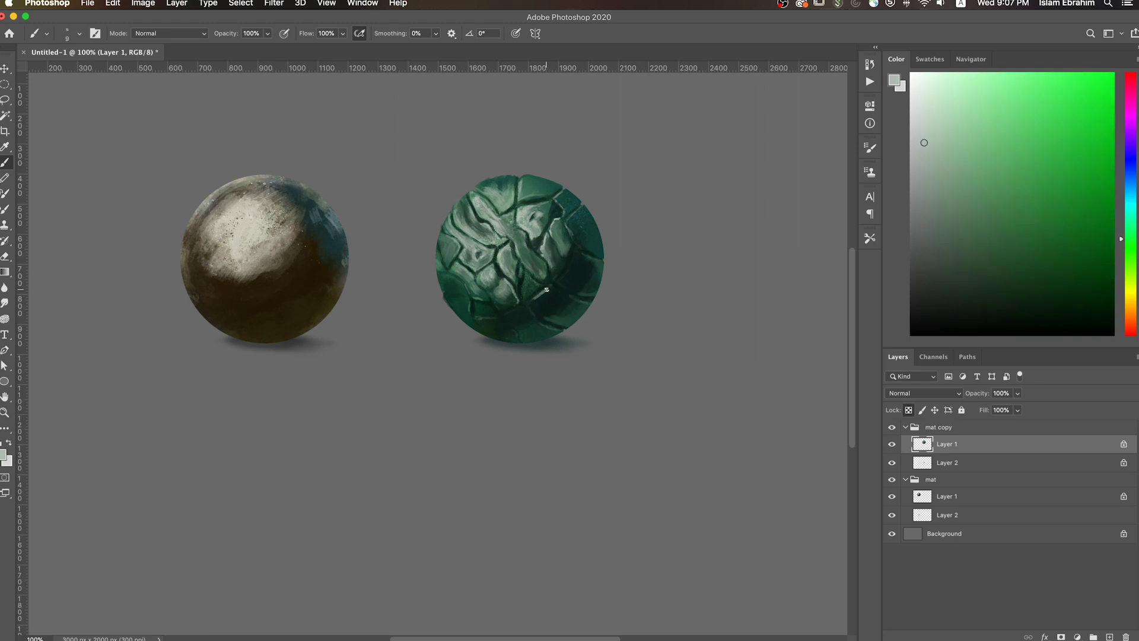
{"action": "key", "text": "q"}
{"action": "key", "text": "q"}
{"action": "left_click", "coordinate": [514, 267], "text": "alt"}
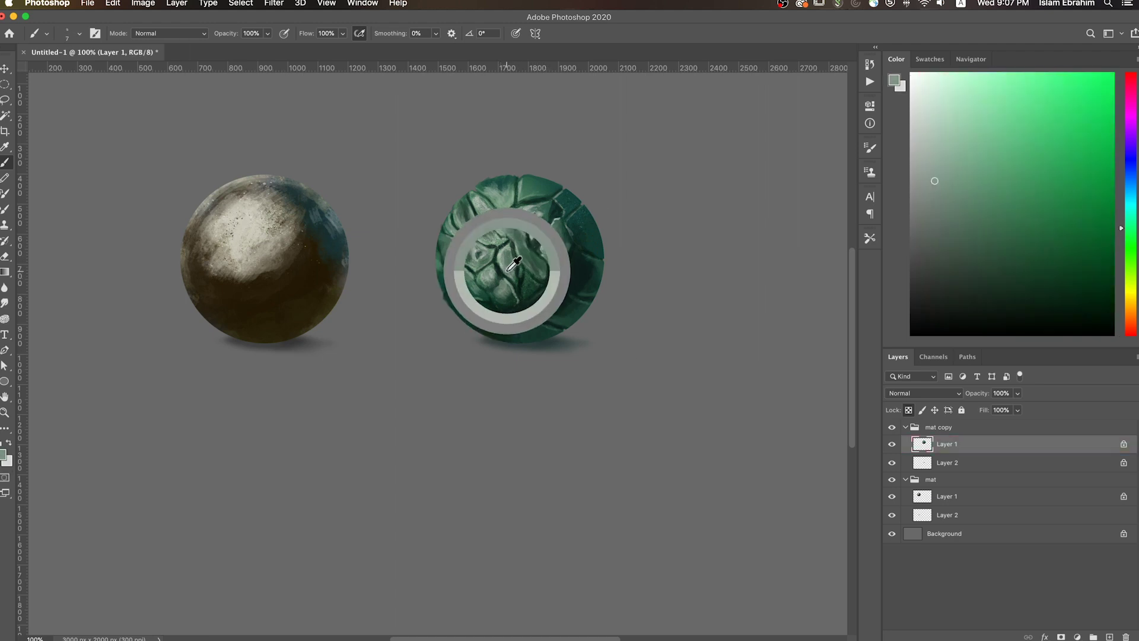
{"action": "left_click", "coordinate": [558, 245], "text": "alt"}
{"action": "mouse_move", "coordinate": [537, 247]}
{"action": "left_mouse_down"}
{"action": "mouse_move", "coordinate": [527, 287]}
{"action": "mouse_move", "coordinate": [457, 297]}
{"action": "mouse_move", "coordinate": [487, 196]}
{"action": "left_mouse_up"}
{"action": "key", "text": "bracketright"}
{"action": "key", "text": "bracketright"}
{"action": "key", "text": "bracketright"}
{"action": "key", "text": "bracketright"}
{"action": "key", "text": "bracketright"}
{"action": "key", "text": "bracketright"}
{"action": "key", "text": "bracketright"}
{"action": "key", "text": "bracketright"}
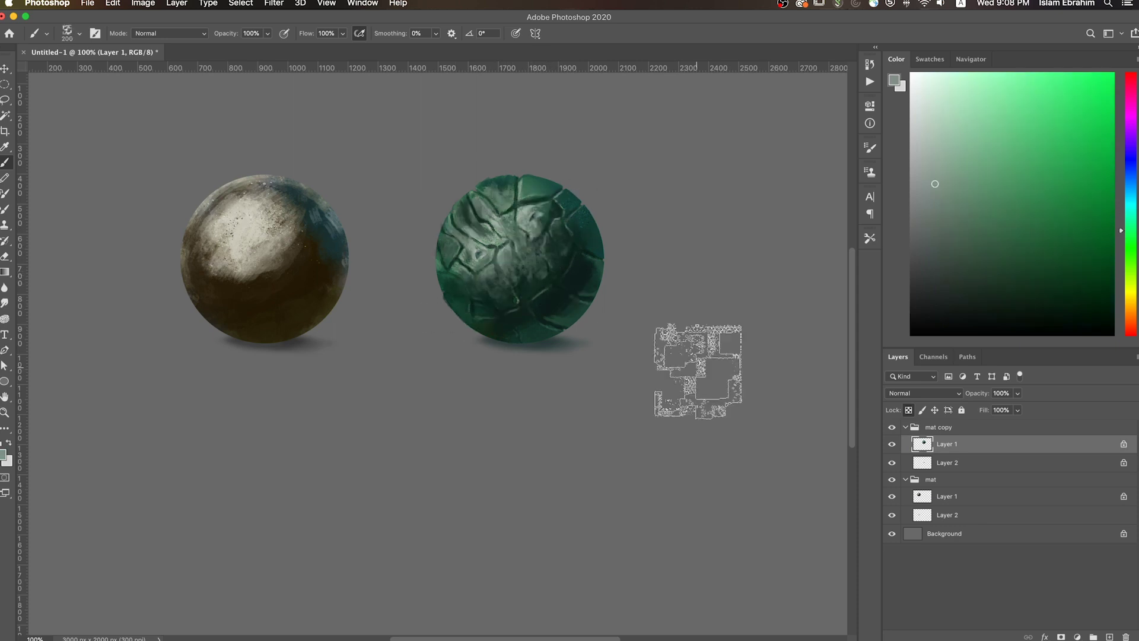
{"action": "left_click_drag", "start_coordinate": [549, 295], "coordinate": [457, 318]}
{"action": "left_click", "coordinate": [433, 321], "text": "alt"}
{"action": "key", "text": "bracketleft"}
{"action": "key", "text": "bracketleft"}
{"action": "key", "text": "bracketleft"}
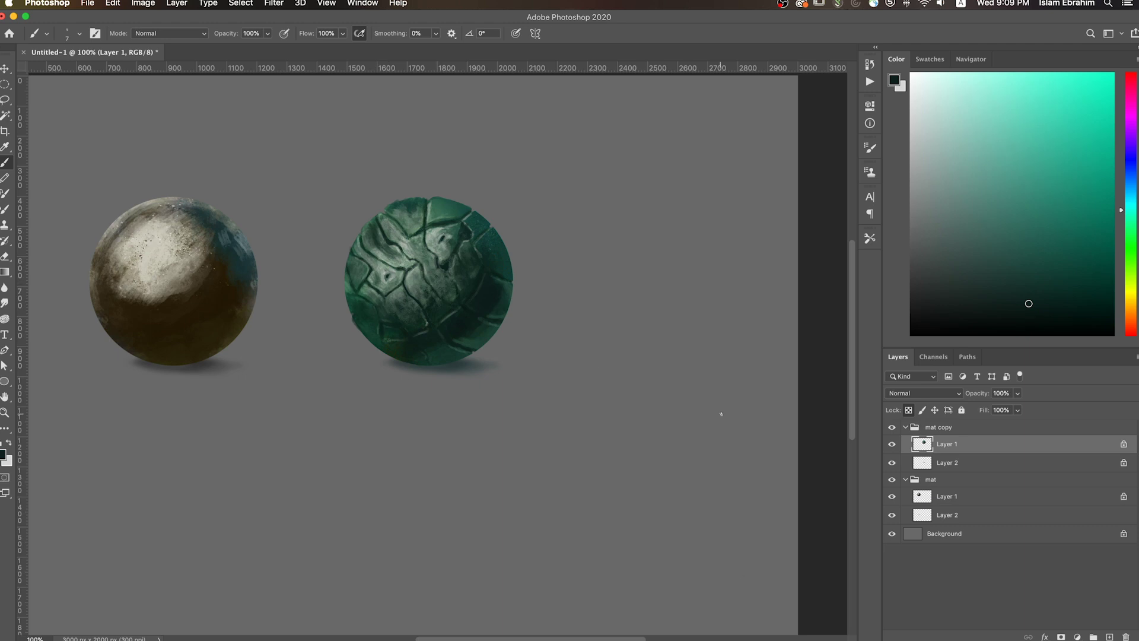
- Reposition the spheres and Alt-drag the brown sphere's group to place a copy on the right
{"action": "key", "text": "ctrl+minus"}
{"action": "key", "text": "v"}
{"action": "left_click_drag", "start_coordinate": [474, 296], "coordinate": [386, 237]}
{"action": "mouse_move", "coordinate": [234, 261]}
{"action": "left_mouse_down"}
{"action": "mouse_move", "coordinate": [588, 261]}
{"action": "mouse_move", "coordinate": [561, 254]}
{"action": "left_mouse_up"}
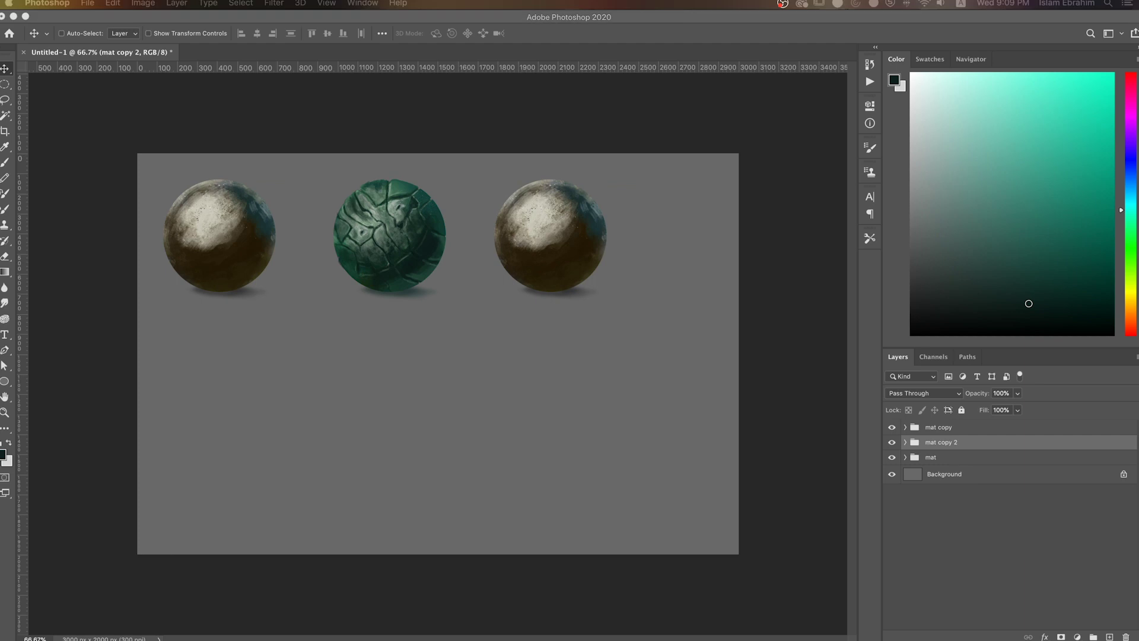
- Shift all three sphere groups about 65 px right and clear Layer 1 of mat copy 2
{"action": "left_click", "coordinate": [930, 457], "text": "shift"}
{"action": "left_click_drag", "start_coordinate": [559, 261], "coordinate": [598, 263]}
{"action": "left_click", "coordinate": [905, 442]}
{"action": "left_click", "coordinate": [946, 444]}
{"action": "key", "text": "b"}
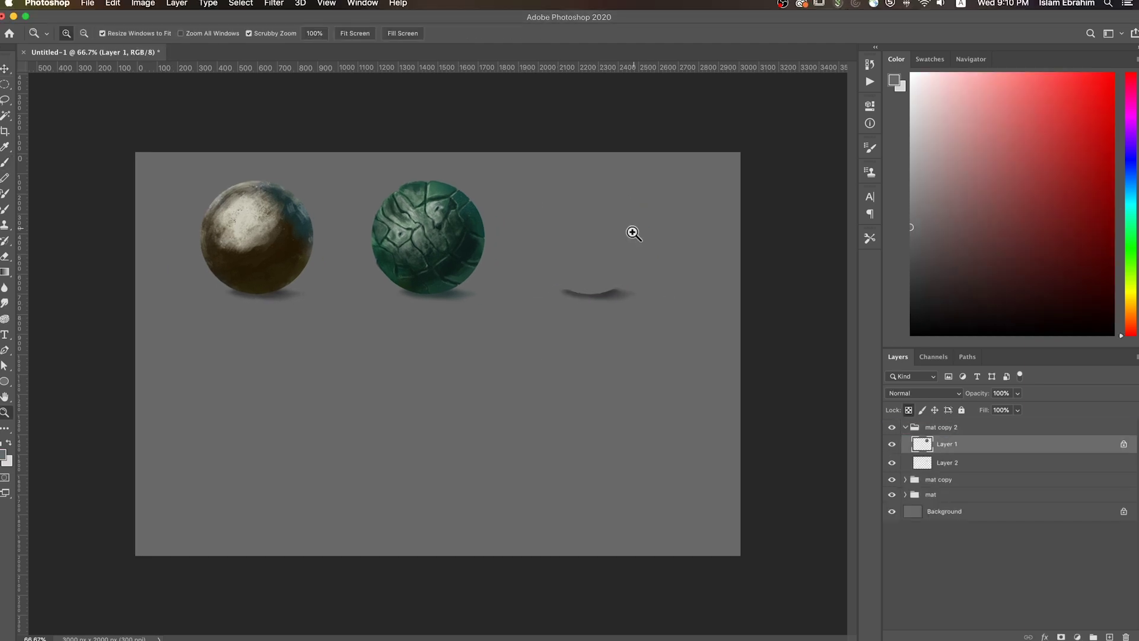
{"action": "key", "text": "ctrl+plus"}
- Paint a dark teal crescent on the third sphere with a textured 90 px brush
{"action": "right_click", "coordinate": [488, 366]}
{"action": "double_click", "coordinate": [568, 383]}
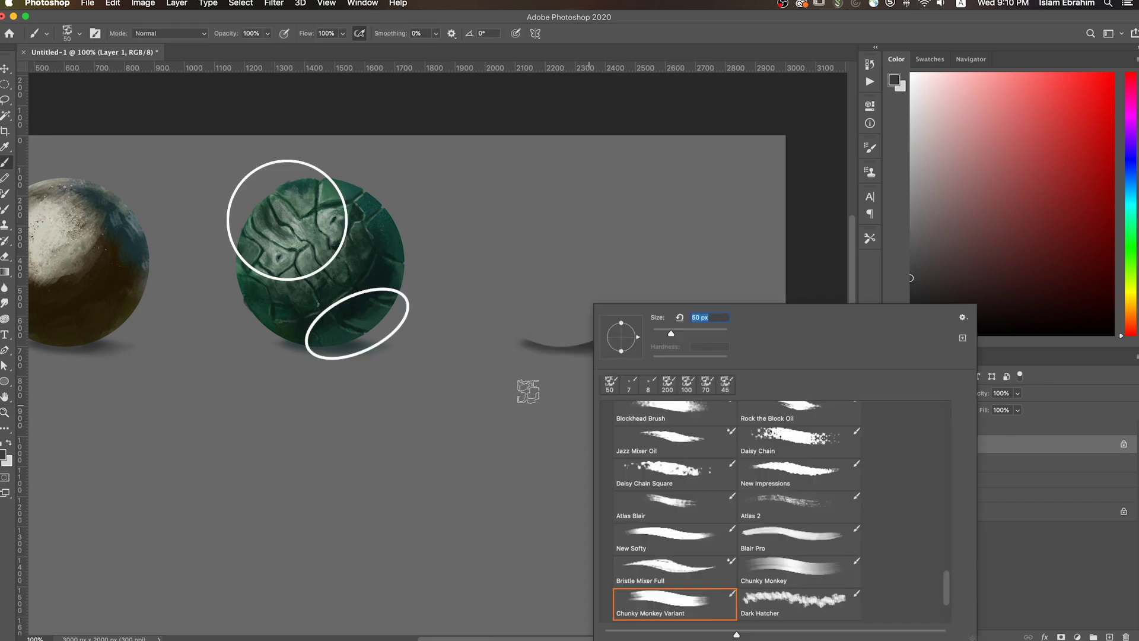
{"action": "right_click", "coordinate": [505, 274]}
{"action": "double_click", "coordinate": [590, 466]}
{"action": "mouse_move", "coordinate": [493, 281]}
{"action": "left_mouse_down"}
{"action": "mouse_move", "coordinate": [501, 321]}
{"action": "mouse_move", "coordinate": [492, 237]}
{"action": "left_mouse_up"}
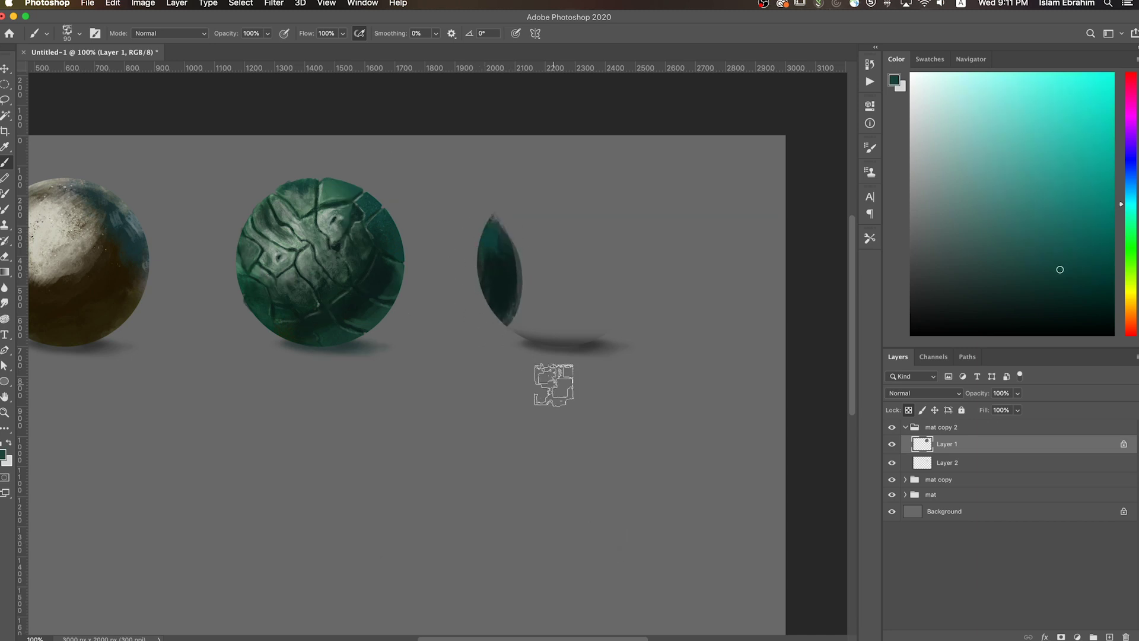
- Add lighter streaks inside the teal crescent and paint the sphere's light grey body at 90 px
{"action": "left_click", "coordinate": [483, 233], "text": "alt"}
{"action": "key", "text": "bracketleft"}
{"action": "key", "text": "bracketleft"}
{"action": "key", "text": "bracketleft"}
- Paint a pinkish rim on the sphere's right side and a lighter warm-grey band across the top
{"action": "key", "text": "bracketleft"}
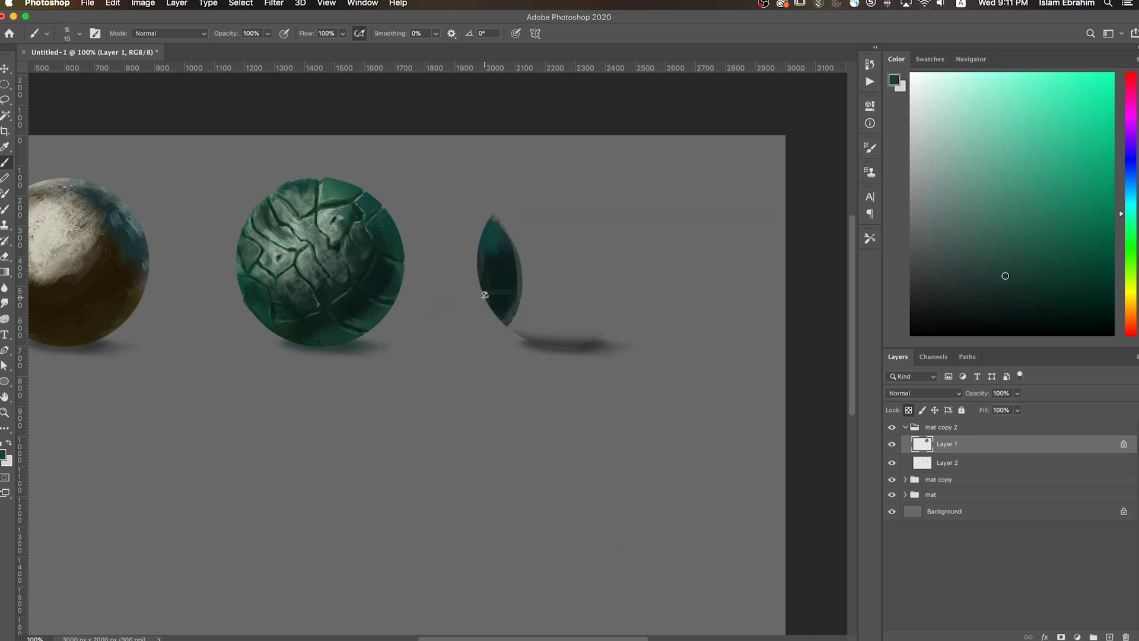
{"action": "left_click_drag", "start_coordinate": [500, 312], "coordinate": [495, 233]}
{"action": "key", "text": "bracketright"}
{"action": "key", "text": "bracketright"}
{"action": "key", "text": "bracketright"}
{"action": "left_click", "coordinate": [681, 488], "text": "alt"}
{"action": "left_click_drag", "start_coordinate": [1011, 195], "coordinate": [923, 185]}
{"action": "key", "text": "bracketright"}
{"action": "key", "text": "bracketright"}
{"action": "key", "text": "bracketright"}
{"action": "mouse_move", "coordinate": [509, 189]}
{"action": "left_mouse_down"}
{"action": "mouse_move", "coordinate": [630, 184]}
{"action": "mouse_move", "coordinate": [635, 314]}
{"action": "left_mouse_up"}
{"action": "left_click", "coordinate": [604, 257], "text": "alt"}
{"action": "left_click_drag", "start_coordinate": [629, 226], "coordinate": [630, 270]}
{"action": "left_click", "coordinate": [565, 178], "text": "alt"}
{"action": "key", "text": "bracketleft"}
{"action": "key", "text": "bracketleft"}
{"action": "key", "text": "bracketleft"}
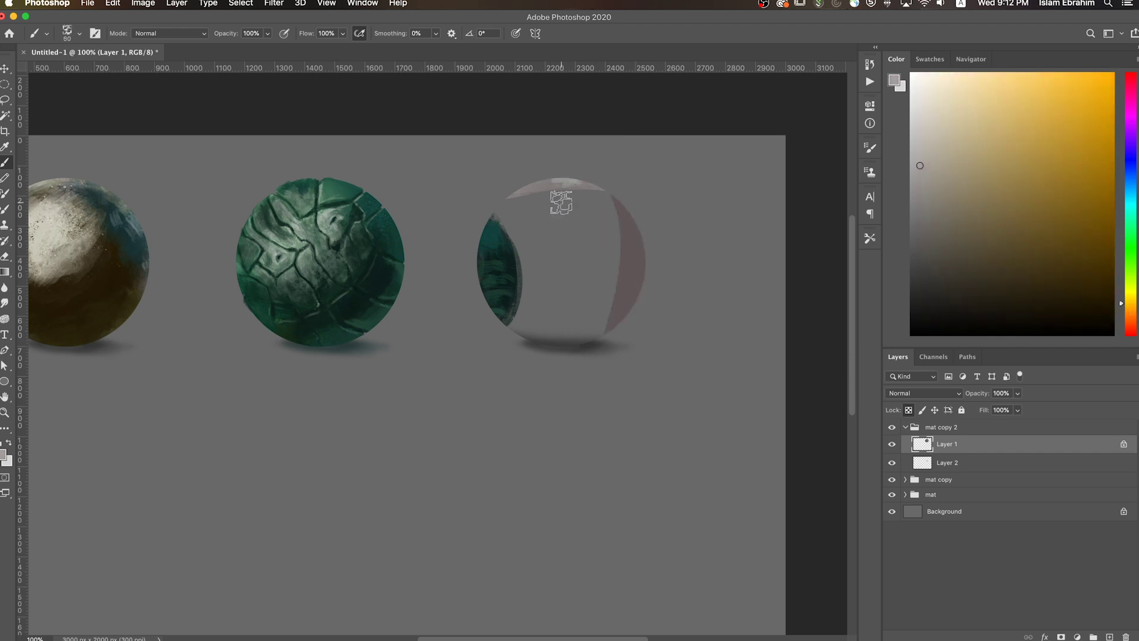
{"action": "left_click_drag", "start_coordinate": [501, 196], "coordinate": [614, 190]}
{"action": "left_click", "coordinate": [557, 190], "text": "alt"}
{"action": "key", "text": "bracketleft"}
- Dab a white highlight atop the sphere and paint white reflection strokes down its middle
{"action": "left_click", "coordinate": [565, 315], "text": "alt"}
{"action": "key", "text": "bracketright"}
{"action": "key", "text": "bracketright"}
{"action": "key", "text": "bracketright"}
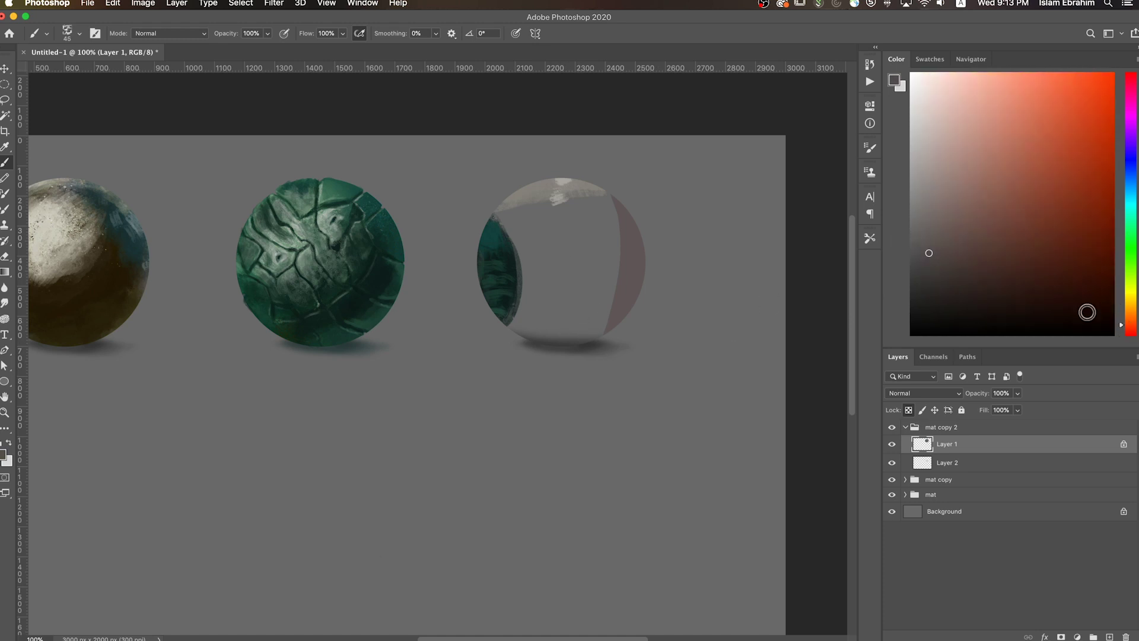
{"action": "left_click", "coordinate": [623, 190], "text": "alt"}
{"action": "key", "text": "bracketleft"}
{"action": "key", "text": "bracketleft"}
{"action": "key", "text": "bracketleft"}
{"action": "left_click", "coordinate": [558, 199]}
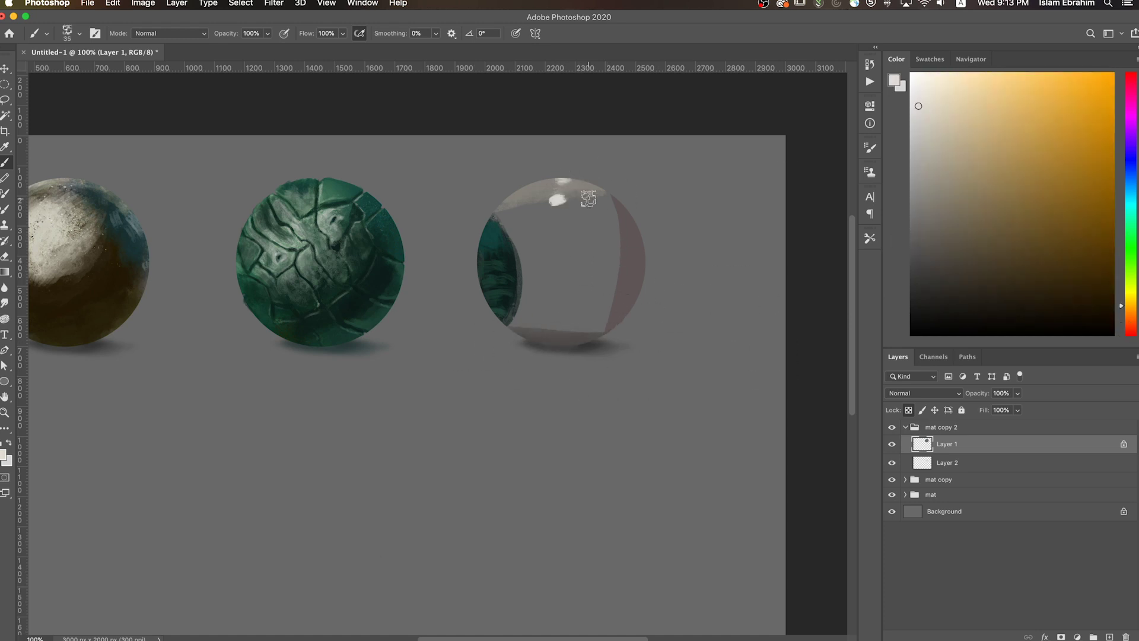
{"action": "mouse_move", "coordinate": [579, 228]}
{"action": "left_mouse_down"}
{"action": "mouse_move", "coordinate": [594, 328]}
{"action": "mouse_move", "coordinate": [573, 303]}
{"action": "left_mouse_up"}
{"action": "key", "text": "ctrl+z"}
{"action": "key", "text": "bracketleft"}
{"action": "key", "text": "bracketleft"}
- Reshape the white reflection and add a whitish block, sampling warm off-white and dark greys
{"action": "left_click", "coordinate": [572, 303], "text": "alt"}
{"action": "mouse_move", "coordinate": [591, 228]}
{"action": "left_mouse_down"}
{"action": "mouse_move", "coordinate": [596, 306]}
{"action": "mouse_move", "coordinate": [572, 330]}
{"action": "mouse_move", "coordinate": [594, 272]}
{"action": "mouse_move", "coordinate": [587, 321]}
{"action": "left_mouse_up"}
{"action": "mouse_move", "coordinate": [600, 213]}
{"action": "left_mouse_down"}
{"action": "mouse_move", "coordinate": [582, 237]}
{"action": "mouse_move", "coordinate": [600, 314]}
{"action": "mouse_move", "coordinate": [587, 221]}
{"action": "mouse_move", "coordinate": [592, 320]}
{"action": "left_mouse_up"}
{"action": "left_click", "coordinate": [593, 214], "text": "alt"}
{"action": "key", "text": "bracketright"}
{"action": "key", "text": "bracketright"}
{"action": "mouse_move", "coordinate": [531, 221]}
{"action": "left_mouse_down"}
{"action": "mouse_move", "coordinate": [561, 255]}
{"action": "mouse_move", "coordinate": [560, 243]}
{"action": "left_mouse_up"}
{"action": "left_click", "coordinate": [544, 239], "text": "alt"}
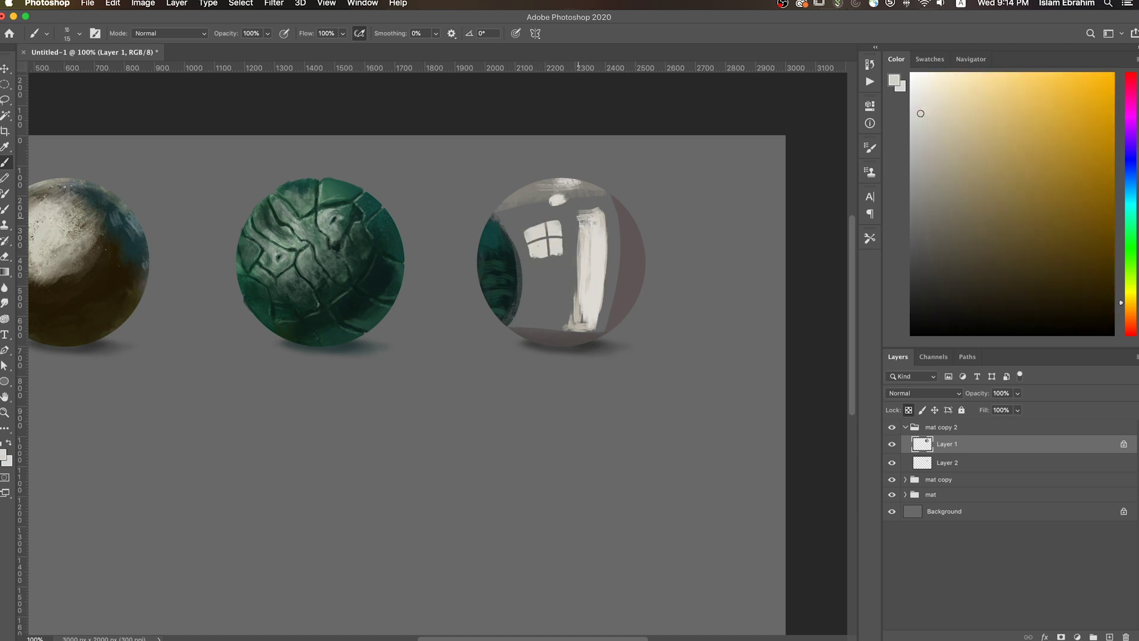
{"action": "left_click", "coordinate": [562, 322], "text": "alt"}
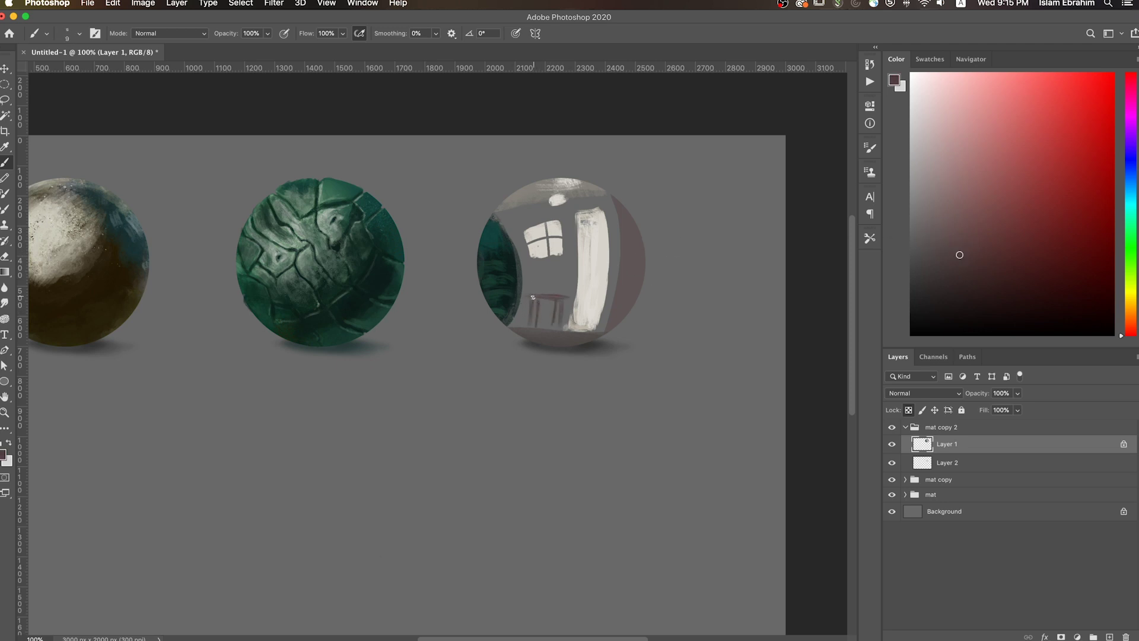
{"action": "left_click", "coordinate": [555, 199], "text": "alt"}
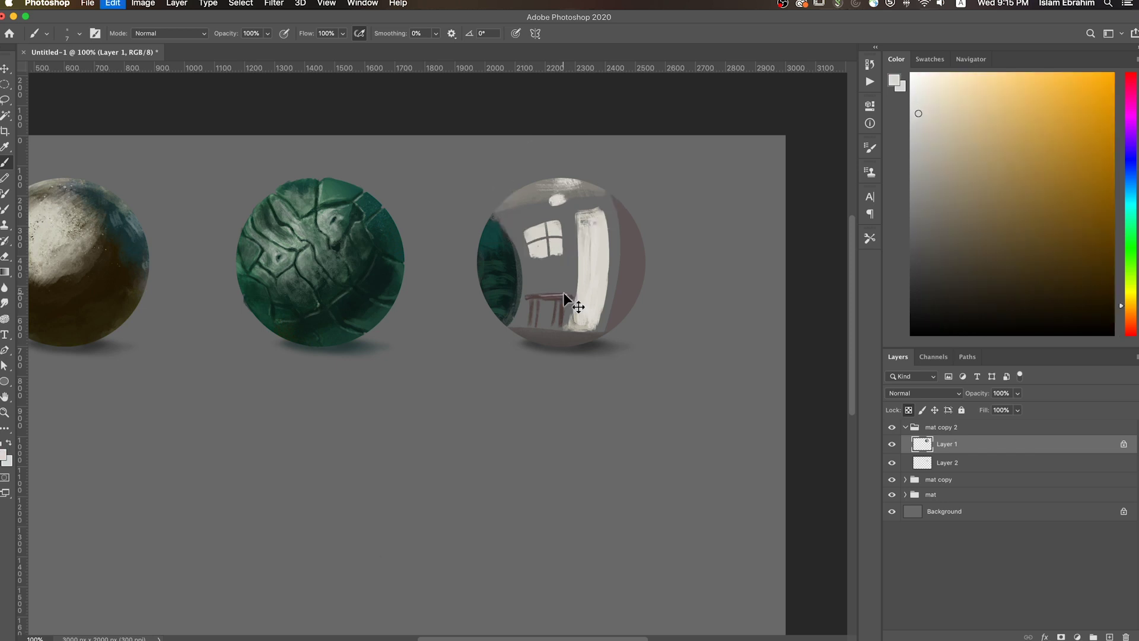
- Inspect the spheres at different zooms and set up a smaller brush with a light warm grey
{"action": "key", "text": "z"}
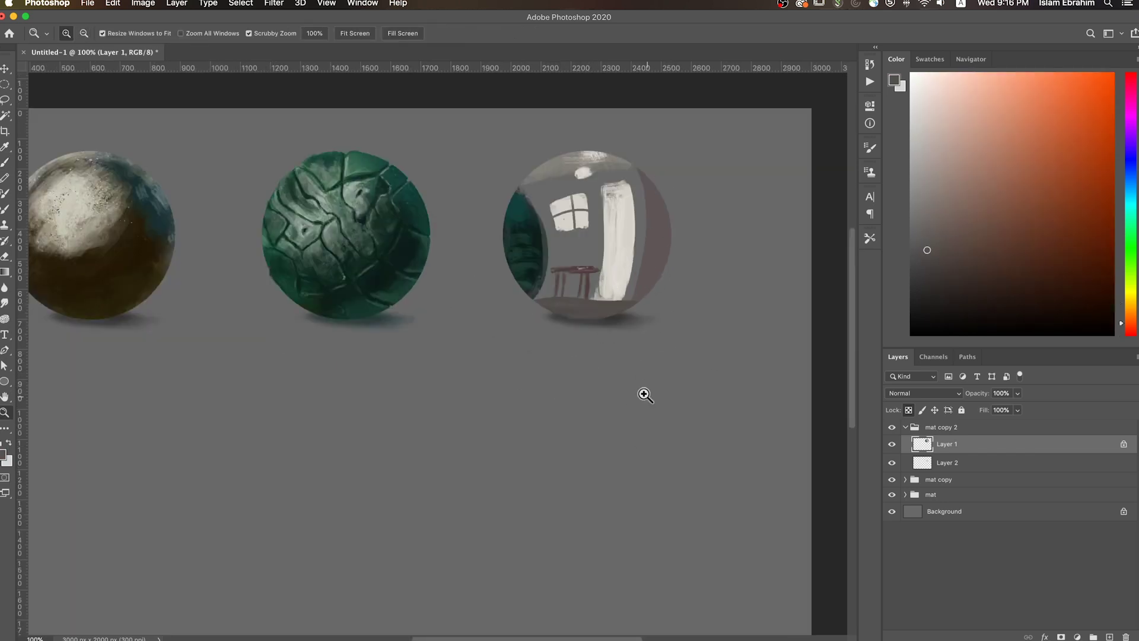
{"action": "key", "text": "b"}
{"action": "key", "text": "F5"}
{"action": "key", "text": "F5"}
{"action": "key", "text": "super+minus"}
{"action": "key", "text": "x"}
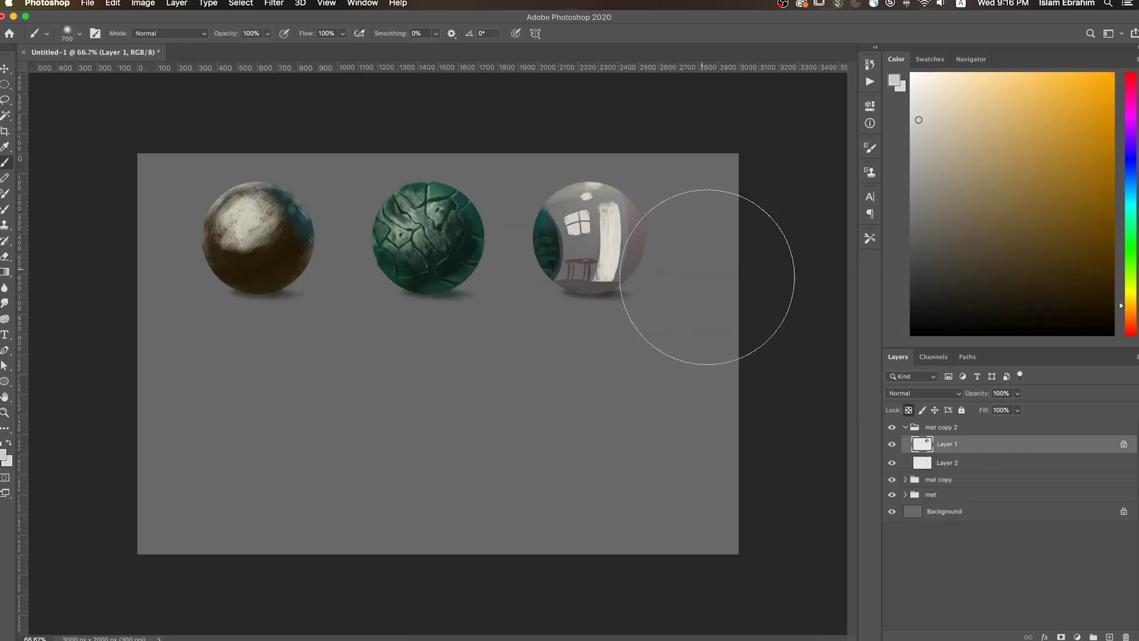
{"action": "key", "text": "x"}
{"action": "key", "text": "bracketleft"}
{"action": "key", "text": "bracketleft"}
{"action": "key", "text": "bracketleft"}
{"action": "key", "text": "bracketleft"}
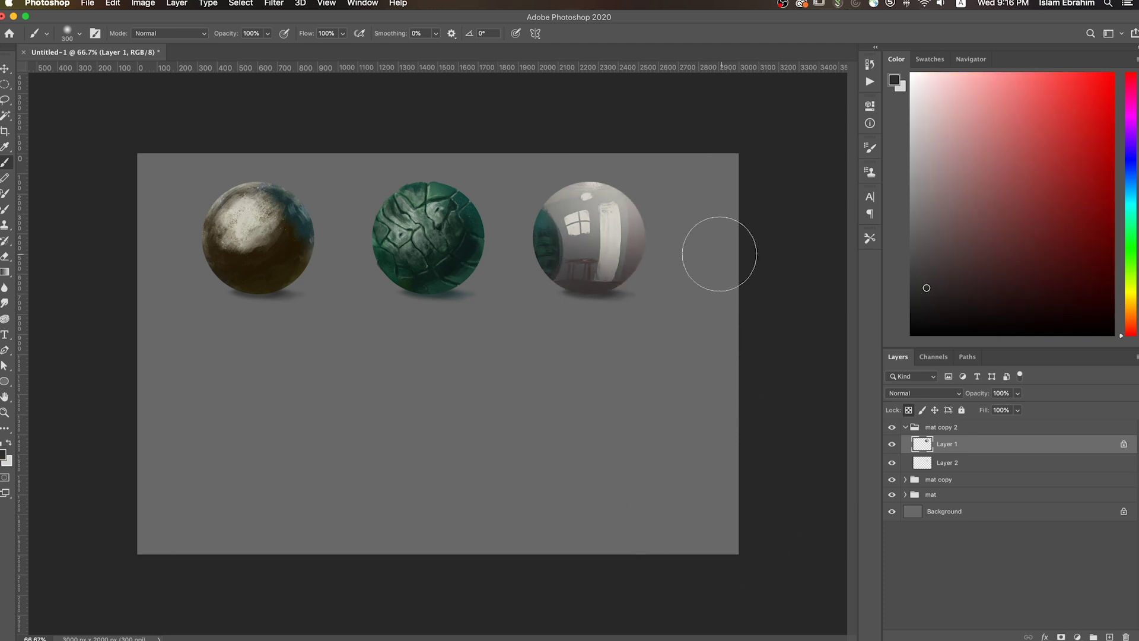
{"action": "key", "text": "z"}
{"action": "left_click_drag", "start_coordinate": [674, 380], "coordinate": [650, 393]}
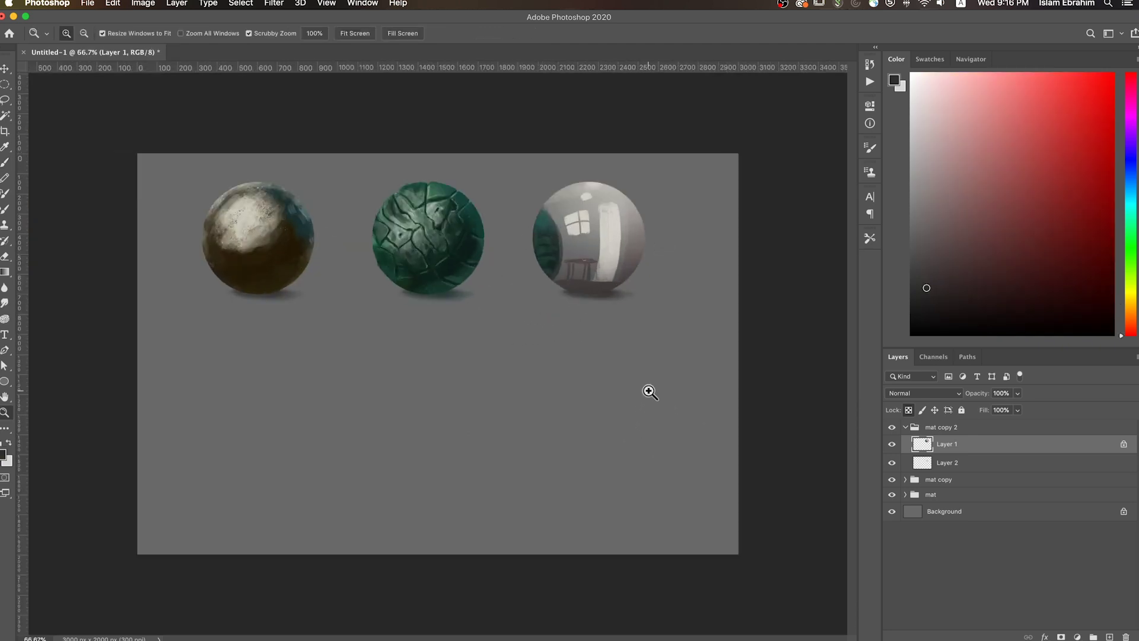
{"action": "key", "text": "b"}
{"action": "key", "text": "bracketleft"}
{"action": "key", "text": "bracketleft"}
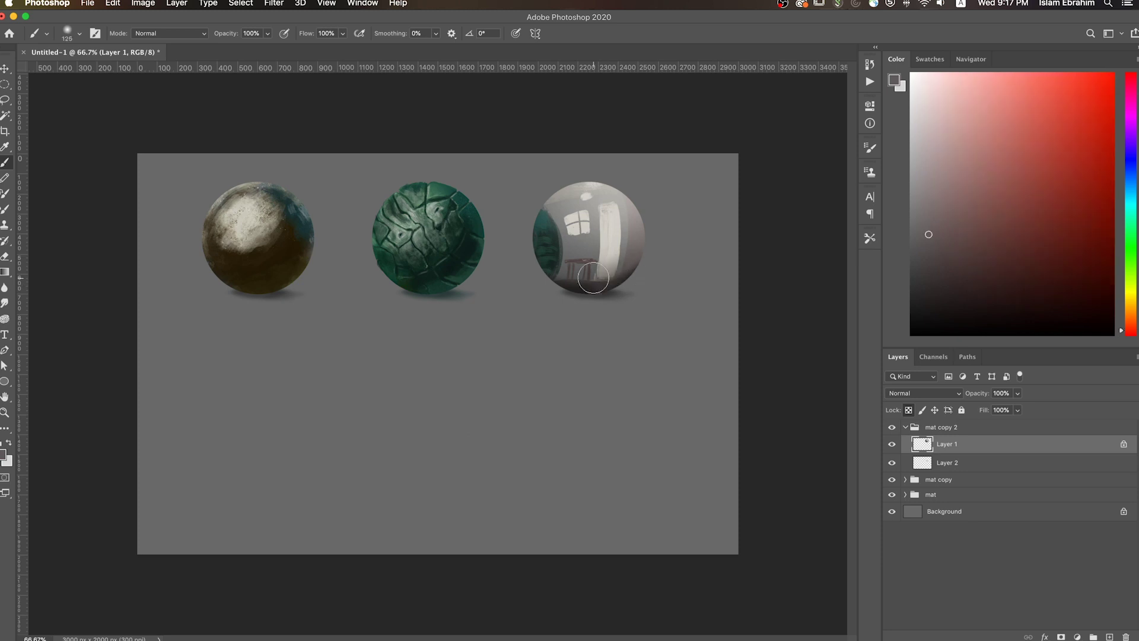
{"action": "left_click", "coordinate": [603, 261], "text": "alt"}
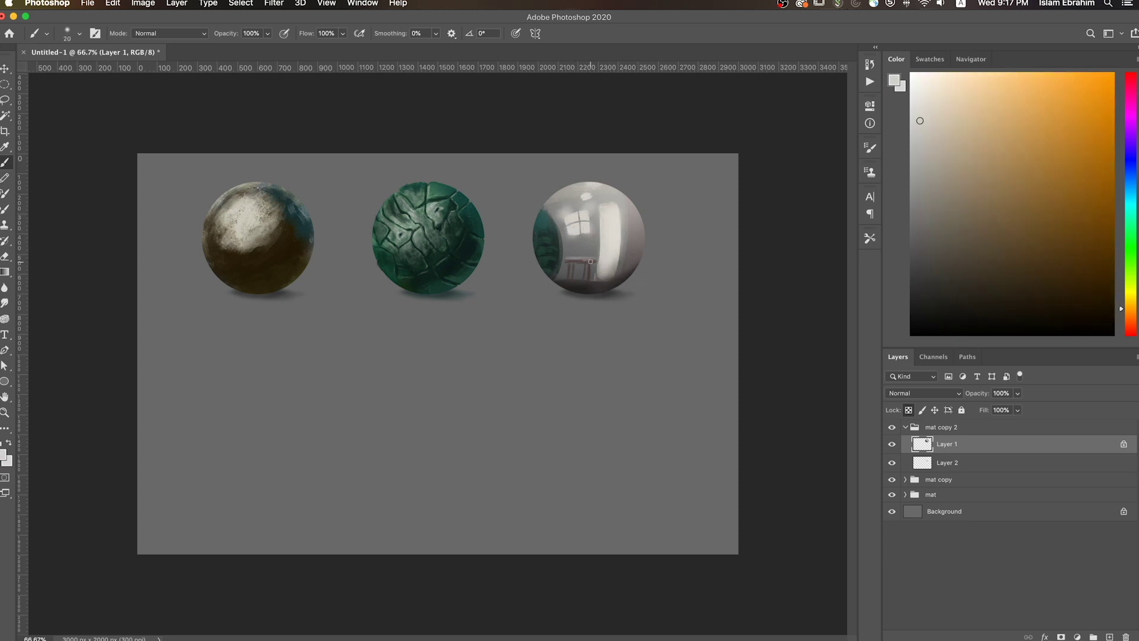
- Paint light grey over the reddish rim on the mirror sphere's right edge
{"action": "key", "text": "z"}
{"action": "key", "text": "super+minus"}
{"action": "key", "text": "super+minus"}
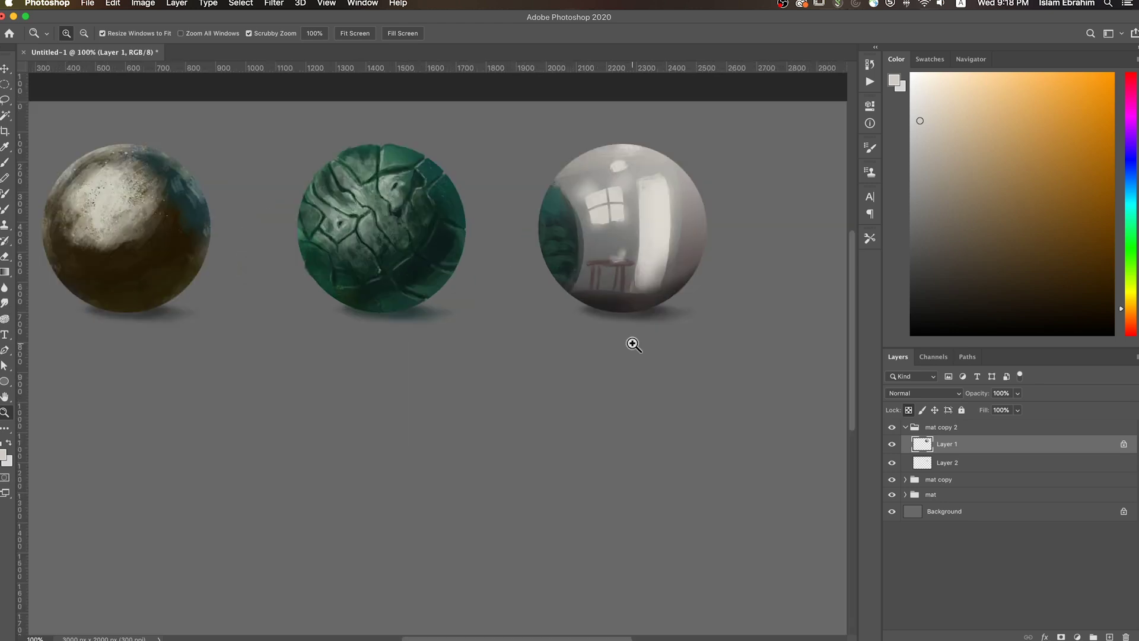
{"action": "key", "text": "bracketleft"}
{"action": "key", "text": "bracketleft"}
{"action": "key", "text": "bracketleft"}
{"action": "left_click", "coordinate": [562, 202], "text": "alt"}
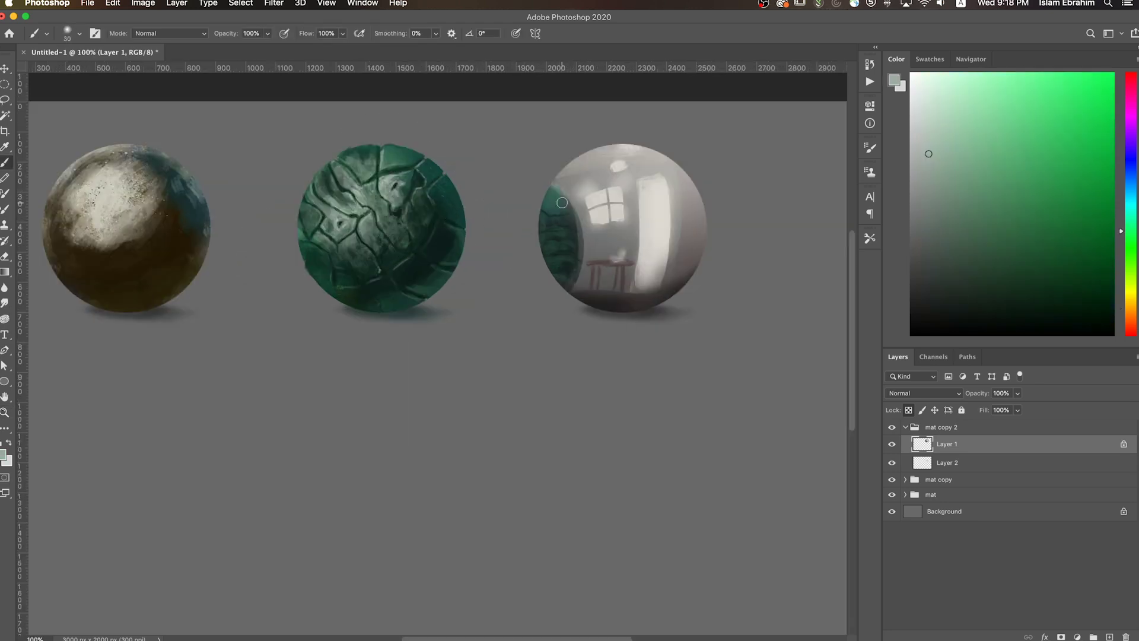
{"action": "left_click", "coordinate": [548, 245], "text": "alt"}
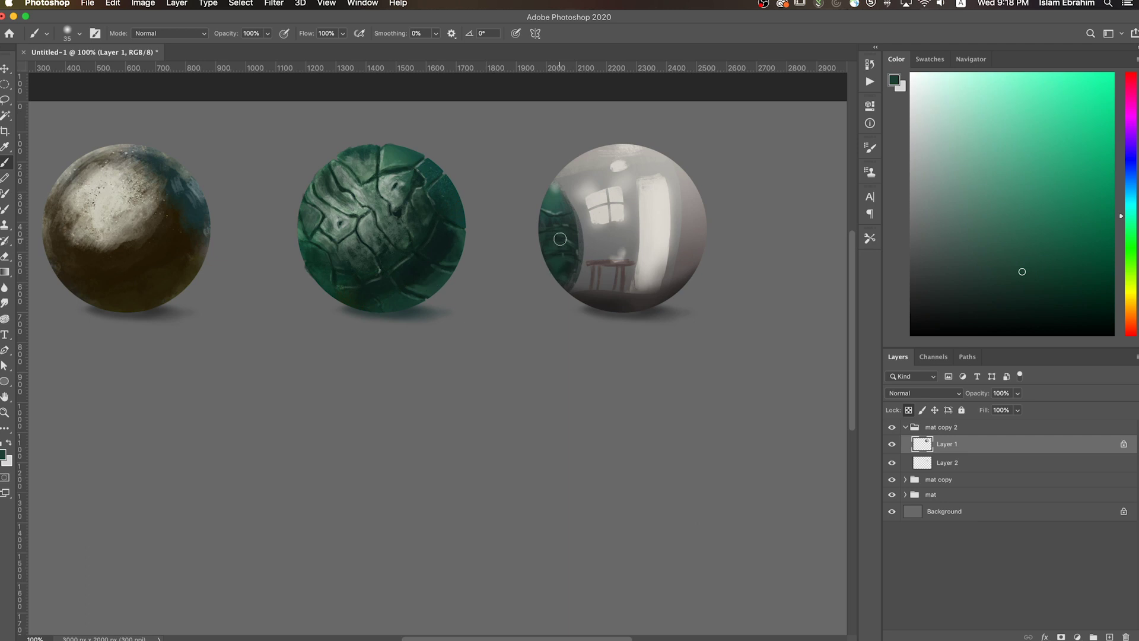
{"action": "key", "text": "bracketright"}
{"action": "key", "text": "bracketright"}
{"action": "key", "text": "bracketright"}
{"action": "left_click", "coordinate": [561, 234], "text": "alt"}
{"action": "key", "text": "super+minus"}
{"action": "key", "text": "super+minus"}
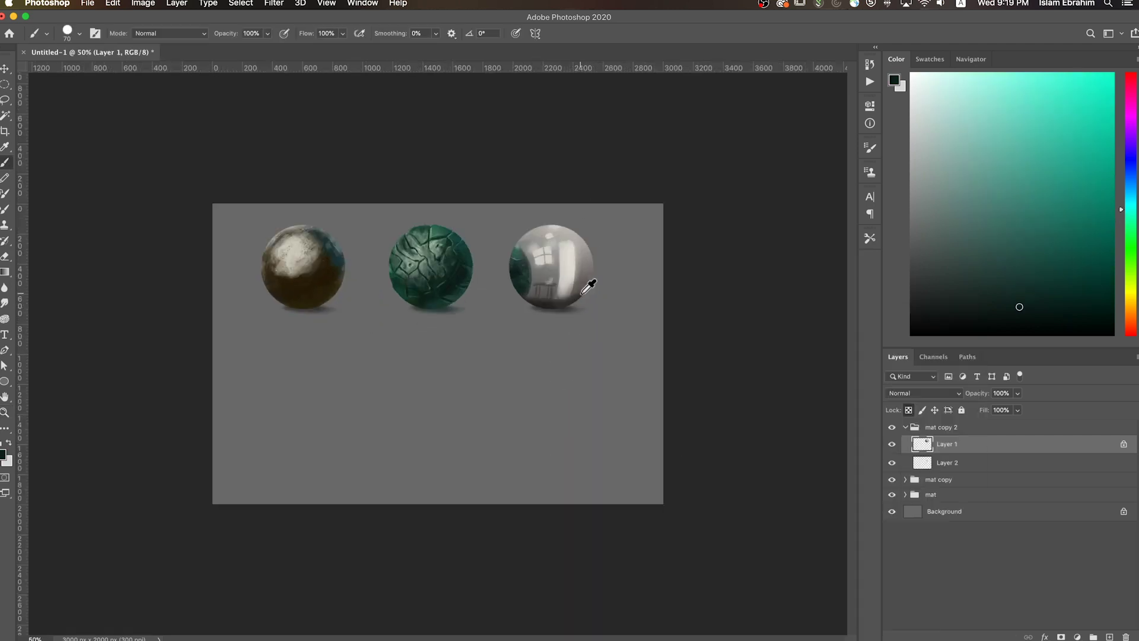
{"action": "left_click", "coordinate": [581, 293], "text": "alt"}
{"action": "key", "text": "bracketright"}
{"action": "key", "text": "bracketright"}
{"action": "key", "text": "bracketright"}
{"action": "left_click", "coordinate": [579, 261], "text": "alt"}
{"action": "mouse_move", "coordinate": [588, 283]}
{"action": "left_mouse_down"}
{"action": "mouse_move", "coordinate": [581, 233]}
{"action": "mouse_move", "coordinate": [584, 314]}
{"action": "left_mouse_up"}
- Apply Curves to a lasso selection, then duplicate the mirror sphere group down into a second row
{"action": "key", "text": "l"}
{"action": "key", "text": "ctrl+m"}
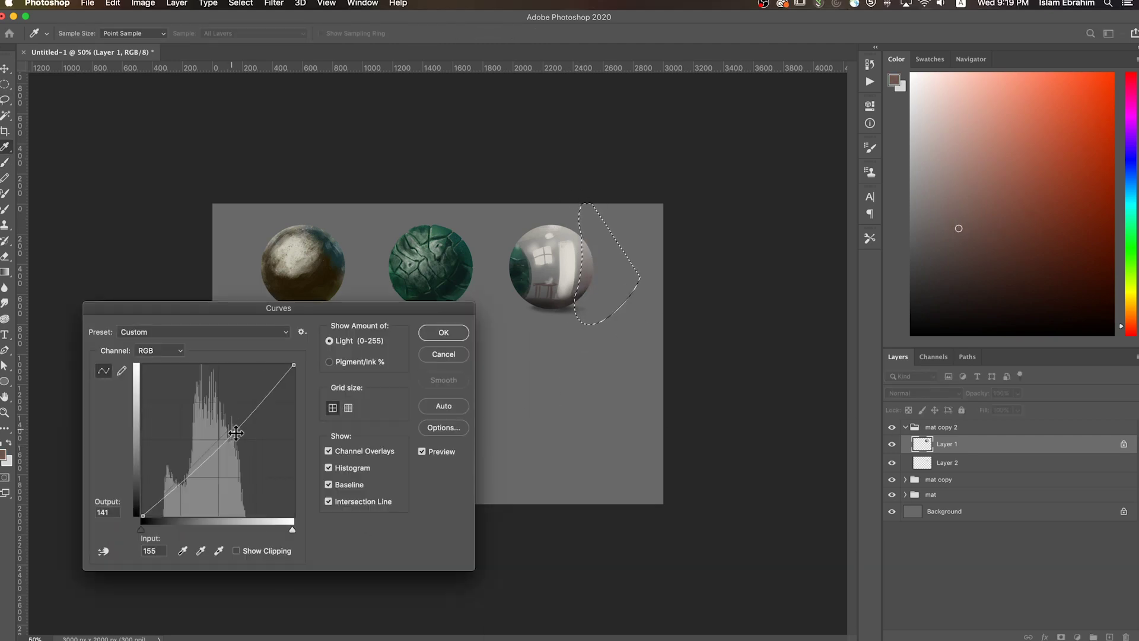
{"action": "left_click", "coordinate": [523, 353], "text": "alt"}
{"action": "key", "text": "ctrl+plus"}
{"action": "key", "text": "ctrl+plus"}
{"action": "left_click", "coordinate": [969, 427]}
{"action": "key", "text": "ctrl+j"}
{"action": "key", "text": "v"}
{"action": "mouse_move", "coordinate": [600, 239]}
{"action": "left_mouse_down"}
{"action": "mouse_move", "coordinate": [600, 376]}
{"action": "mouse_move", "coordinate": [276, 393]}
{"action": "left_mouse_up"}
{"action": "key", "text": "ctrl+plus"}
- Hide the first duplicate and fill the bottom-left copy's paint layer with dark brown
{"action": "left_click", "coordinate": [891, 480]}
{"action": "left_click", "coordinate": [946, 444]}
{"action": "key", "text": "b"}
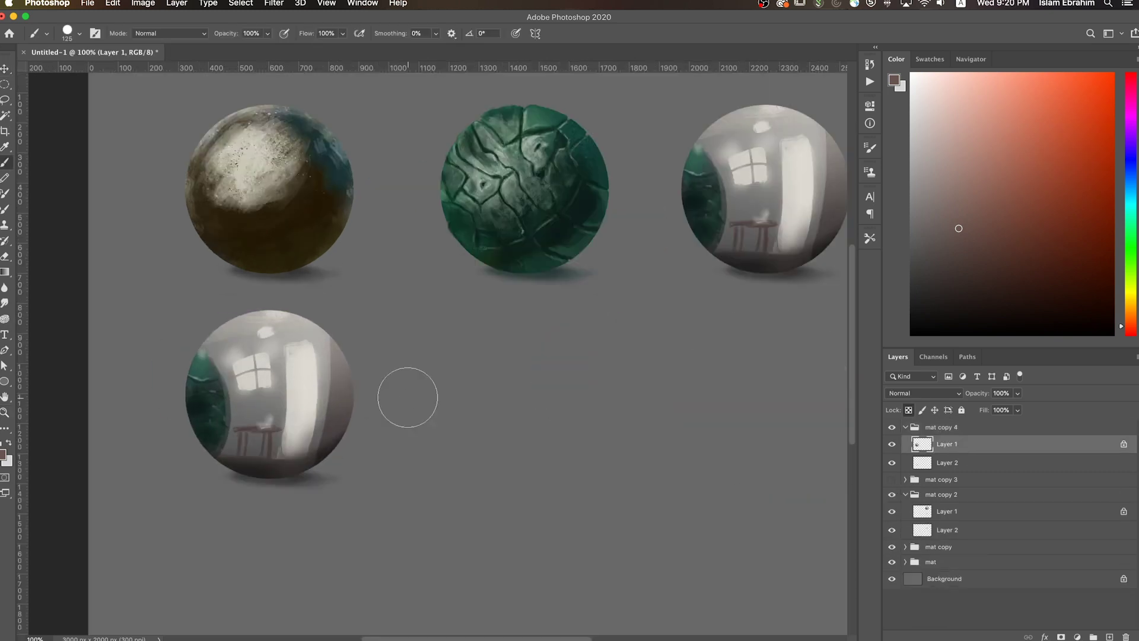
{"action": "key", "text": "Delete"}
{"action": "left_click", "coordinate": [942, 268]}
{"action": "key", "text": "alt+BackSpace"}
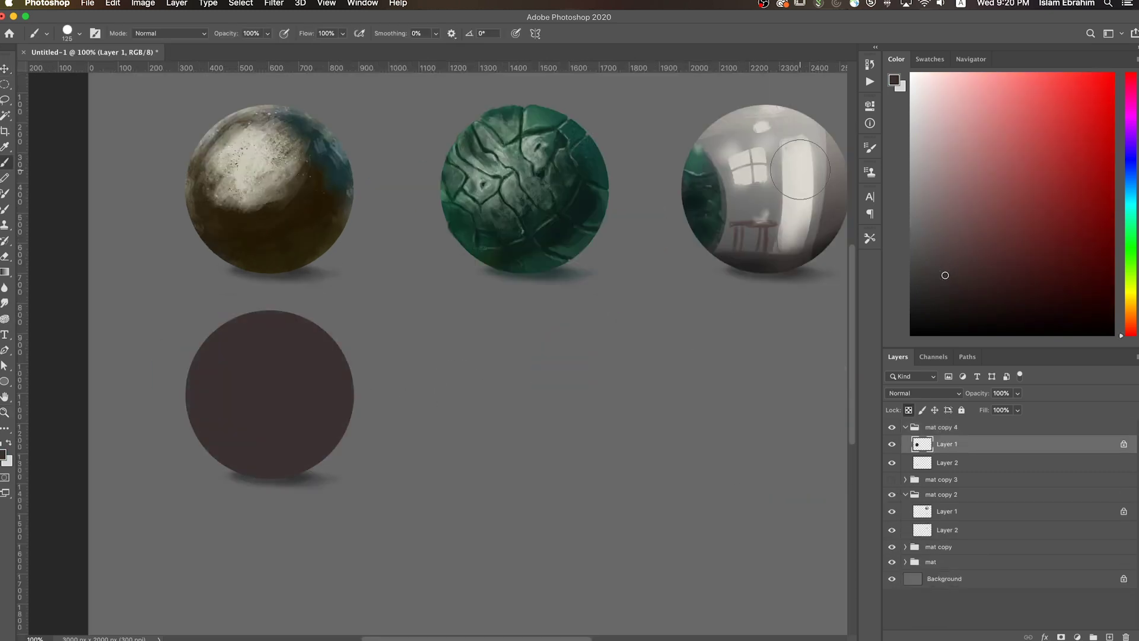
- Paint a soft highlight and, at 27% opacity, a light reflected band along the sphere's bottom
{"action": "left_click", "coordinate": [800, 169], "text": "alt"}
{"action": "key", "text": "bracketright"}
{"action": "key", "text": "bracketright"}
{"action": "key", "text": "bracketright"}
{"action": "left_click", "coordinate": [261, 356]}
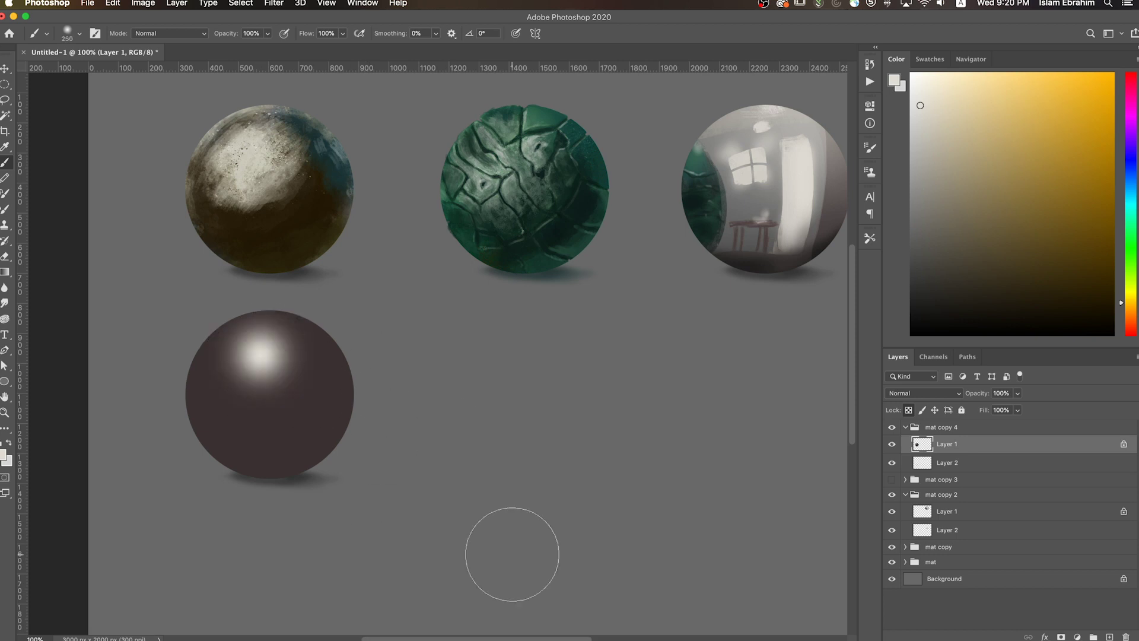
{"action": "key", "text": "bracketright"}
{"action": "key", "text": "bracketright"}
{"action": "key", "text": "bracketright"}
{"action": "left_click_drag", "start_coordinate": [267, 33], "coordinate": [231, 47]}
{"action": "key", "text": "bracketleft"}
{"action": "key", "text": "bracketleft"}
{"action": "key", "text": "bracketleft"}
{"action": "left_click_drag", "start_coordinate": [169, 439], "coordinate": [409, 460]}
- Darken the brown sphere's lower part with sampled dark reddish-greys on a larger brush
{"action": "left_click", "coordinate": [409, 460], "text": "alt"}
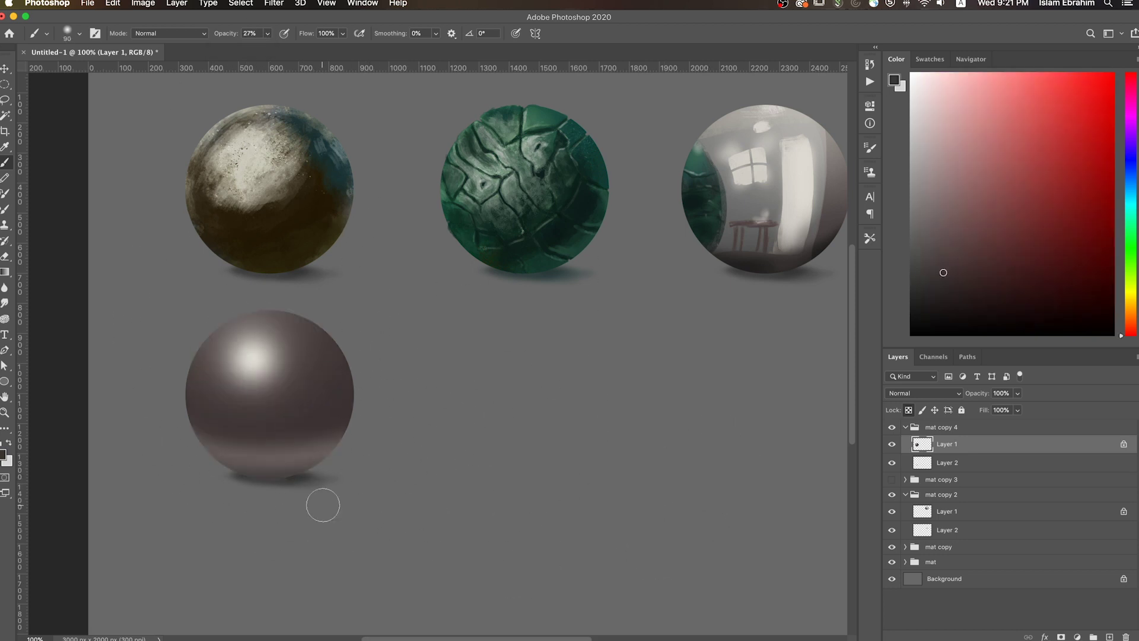
{"action": "key", "text": "bracketright"}
{"action": "key", "text": "bracketright"}
{"action": "left_click", "coordinate": [252, 461], "text": "alt"}
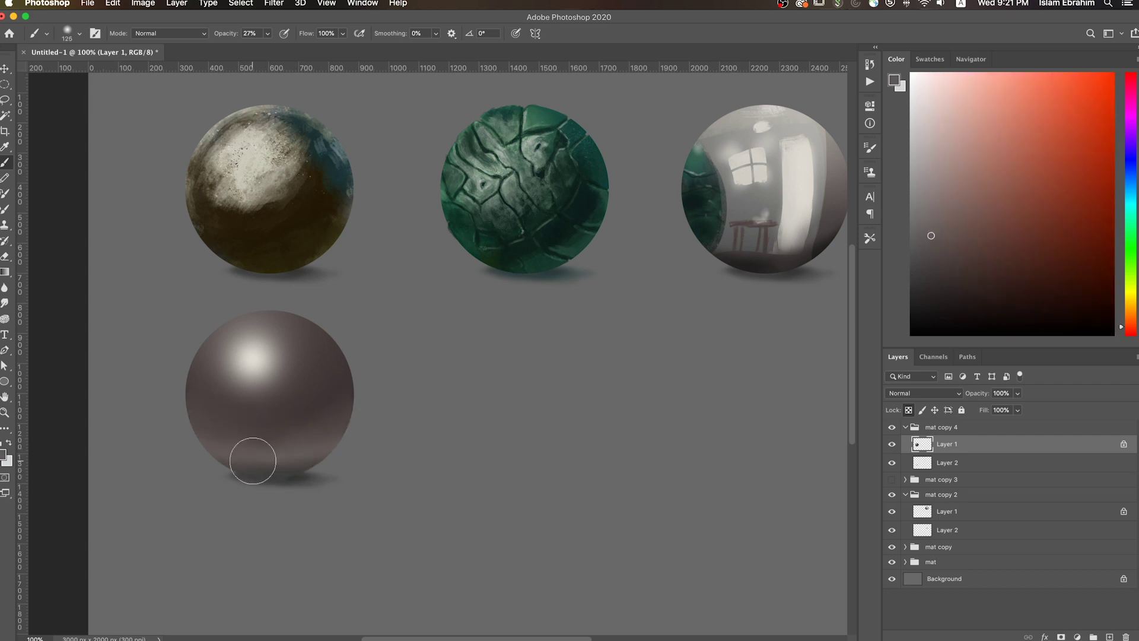
{"action": "left_click", "coordinate": [294, 411], "text": "alt"}
{"action": "key", "text": "bracketright"}
{"action": "key", "text": "bracketright"}
{"action": "key", "text": "bracketright"}
{"action": "left_click_drag", "start_coordinate": [178, 386], "coordinate": [306, 356]}
- Alt-drag the brown sphere's group to duplicate it to its right
{"action": "key", "text": "ctrl+minus"}
{"action": "key", "text": "ctrl+minus"}
{"action": "key", "text": "bracketleft"}
{"action": "key", "text": "ctrl+plus"}
{"action": "left_click", "coordinate": [249, 362], "text": "alt"}
{"action": "left_click", "coordinate": [943, 428]}
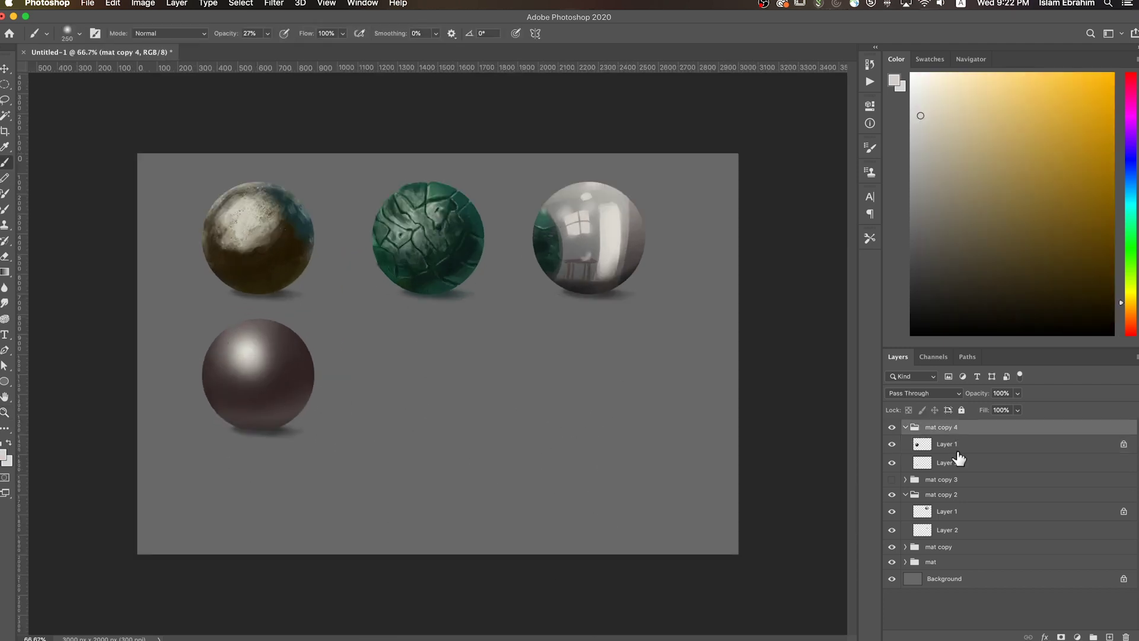
{"action": "left_click_drag", "start_coordinate": [284, 394], "coordinate": [452, 394]}
{"action": "left_click", "coordinate": [947, 462]}
- Lock transparency on the copy's paint layer and choose a textured brush
{"action": "left_click", "coordinate": [908, 409]}
{"action": "key", "text": "x"}
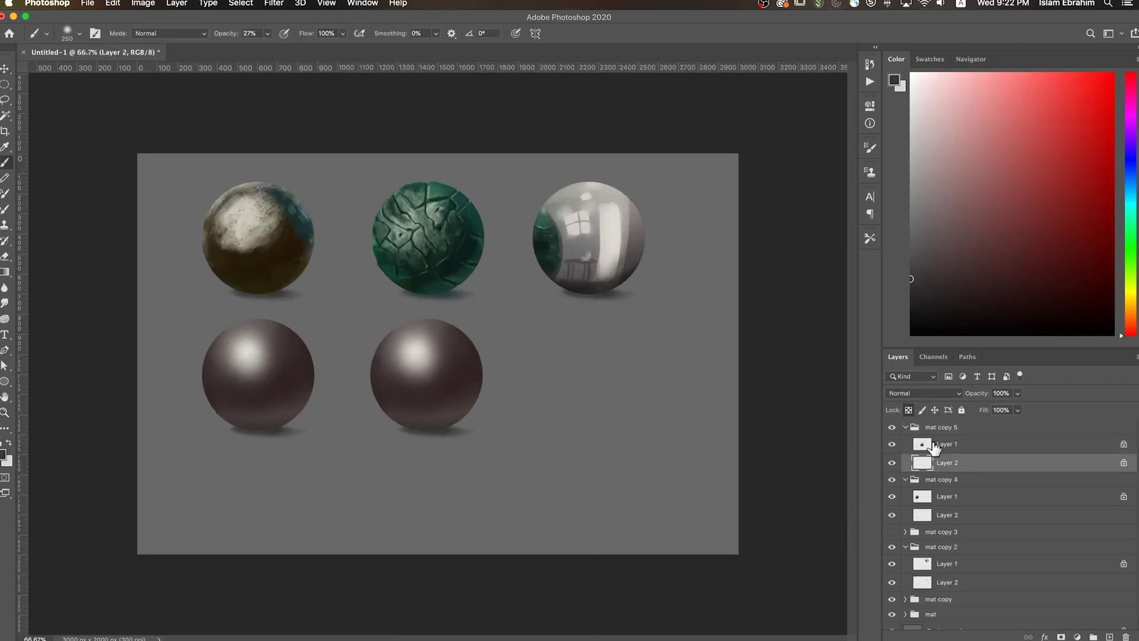
{"action": "left_click", "coordinate": [934, 444]}
{"action": "key", "text": "ctrl+plus"}
{"action": "right_click", "coordinate": [539, 305]}
{"action": "double_click", "coordinate": [591, 457]}
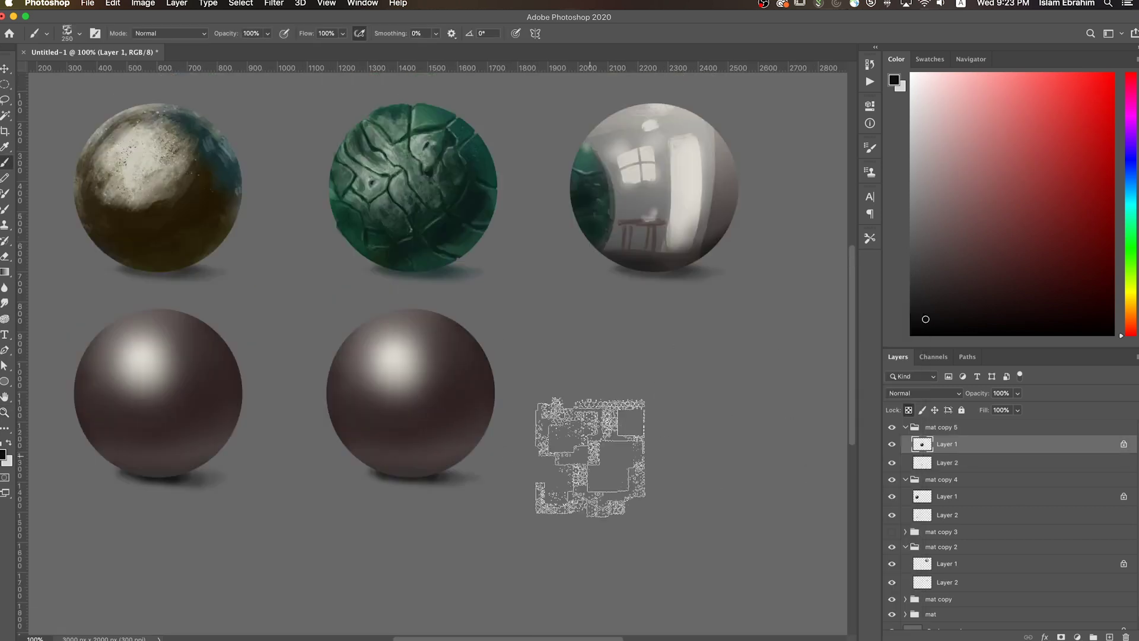
- Paint light streaks in several shades across the second brown sphere
{"action": "key", "text": "bracketleft"}
{"action": "key", "text": "bracketleft"}
{"action": "key", "text": "bracketleft"}
{"action": "left_click", "coordinate": [394, 343], "text": "alt"}
{"action": "mouse_move", "coordinate": [368, 368]}
{"action": "left_mouse_down"}
{"action": "mouse_move", "coordinate": [439, 332]}
{"action": "mouse_move", "coordinate": [451, 344]}
{"action": "left_mouse_up"}
{"action": "left_click", "coordinate": [466, 322], "text": "alt"}
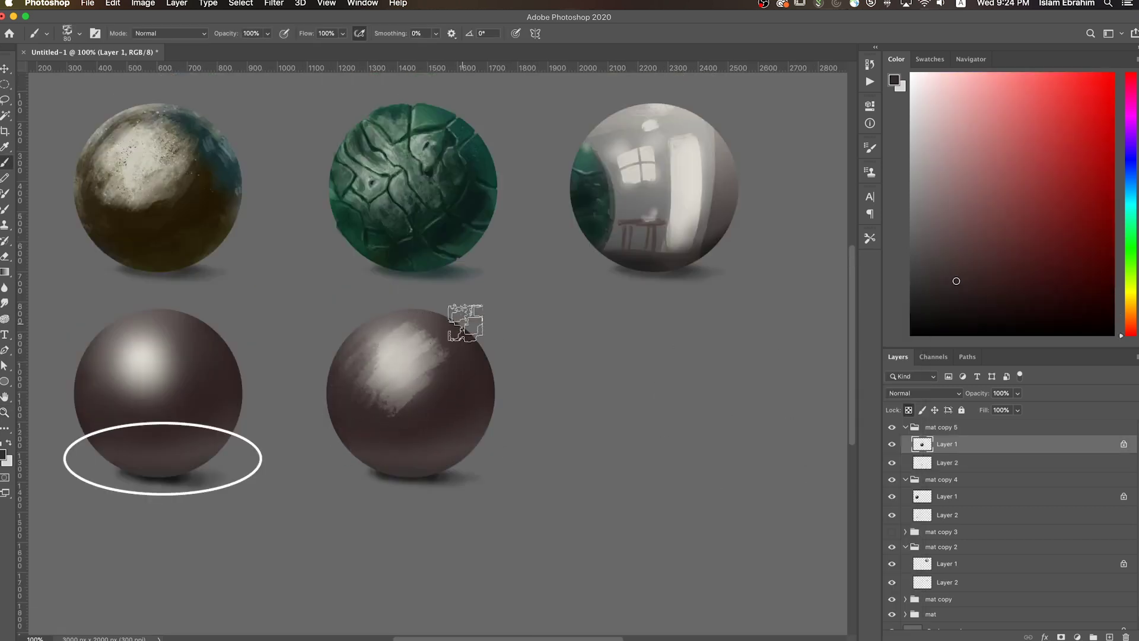
{"action": "left_click_drag", "start_coordinate": [448, 386], "coordinate": [409, 367]}
{"action": "left_click", "coordinate": [415, 362], "text": "alt"}
{"action": "mouse_move", "coordinate": [373, 410]}
{"action": "left_mouse_down"}
{"action": "mouse_move", "coordinate": [465, 375]}
{"action": "mouse_move", "coordinate": [373, 421]}
{"action": "mouse_move", "coordinate": [445, 333]}
{"action": "left_mouse_up"}
- Darken parts of the highlight streaks with a smaller brush
{"action": "key", "text": "bracketleft"}
{"action": "key", "text": "bracketleft"}
{"action": "key", "text": "bracketleft"}
{"action": "left_click", "coordinate": [403, 379], "text": "alt"}
{"action": "mouse_move", "coordinate": [356, 379]}
{"action": "left_mouse_down"}
{"action": "mouse_move", "coordinate": [425, 334]}
{"action": "mouse_move", "coordinate": [362, 374]}
{"action": "left_mouse_up"}
{"action": "left_click_drag", "start_coordinate": [404, 329], "coordinate": [373, 356]}
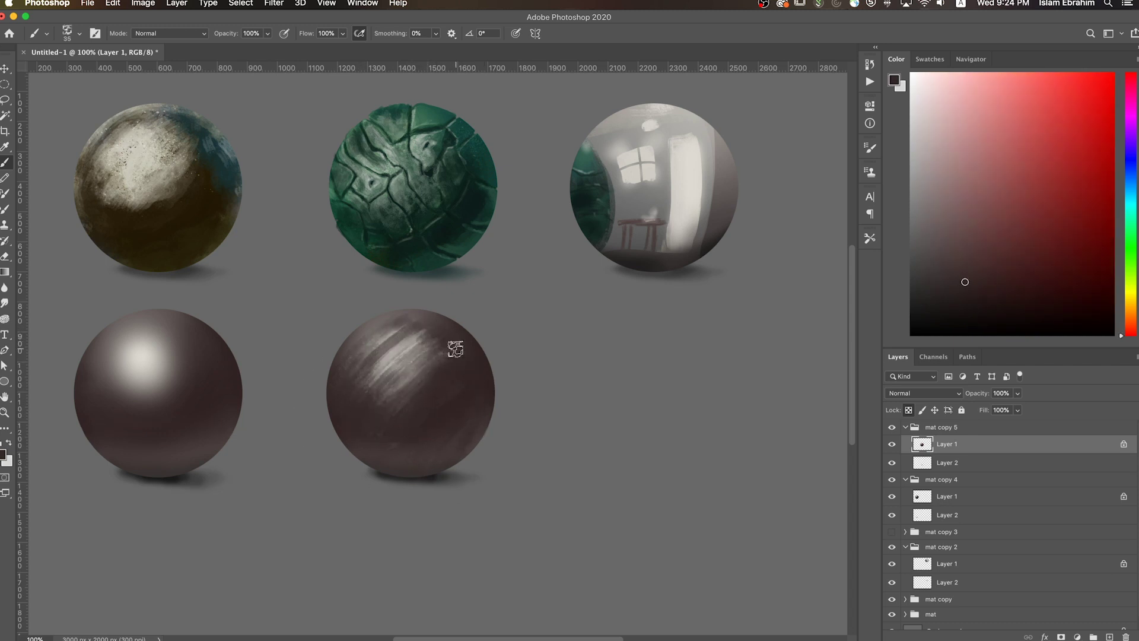
- Shift the sphere toward blue with Color Balance and add light streaks
{"action": "key", "text": "super+b"}
{"action": "left_click_drag", "start_coordinate": [620, 206], "coordinate": [632, 211]}
{"action": "left_click", "coordinate": [753, 154]}
{"action": "key", "text": "bracketright"}
{"action": "left_click_drag", "start_coordinate": [436, 356], "coordinate": [368, 397]}
{"action": "mouse_move", "coordinate": [418, 323]}
{"action": "left_mouse_down"}
{"action": "mouse_move", "coordinate": [350, 382]}
{"action": "mouse_move", "coordinate": [356, 362]}
{"action": "mouse_move", "coordinate": [382, 348]}
{"action": "mouse_move", "coordinate": [413, 358]}
{"action": "mouse_move", "coordinate": [368, 386]}
{"action": "mouse_move", "coordinate": [409, 332]}
{"action": "left_mouse_up"}
- Refine the navy sphere with sampled navy and light grey highlight strokes
{"action": "left_click", "coordinate": [411, 372], "text": "alt"}
{"action": "key", "text": "bracketright"}
{"action": "key", "text": "bracketright"}
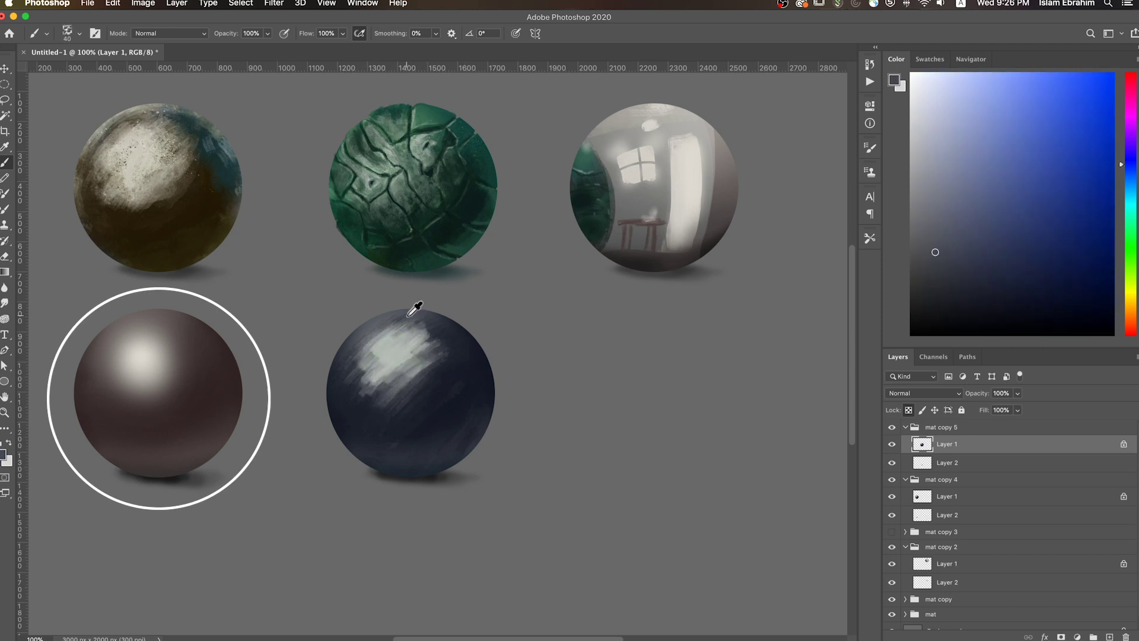
{"action": "key", "text": "ctrl+minus"}
{"action": "left_click", "coordinate": [442, 338], "text": "alt"}
{"action": "key", "text": "bracketright"}
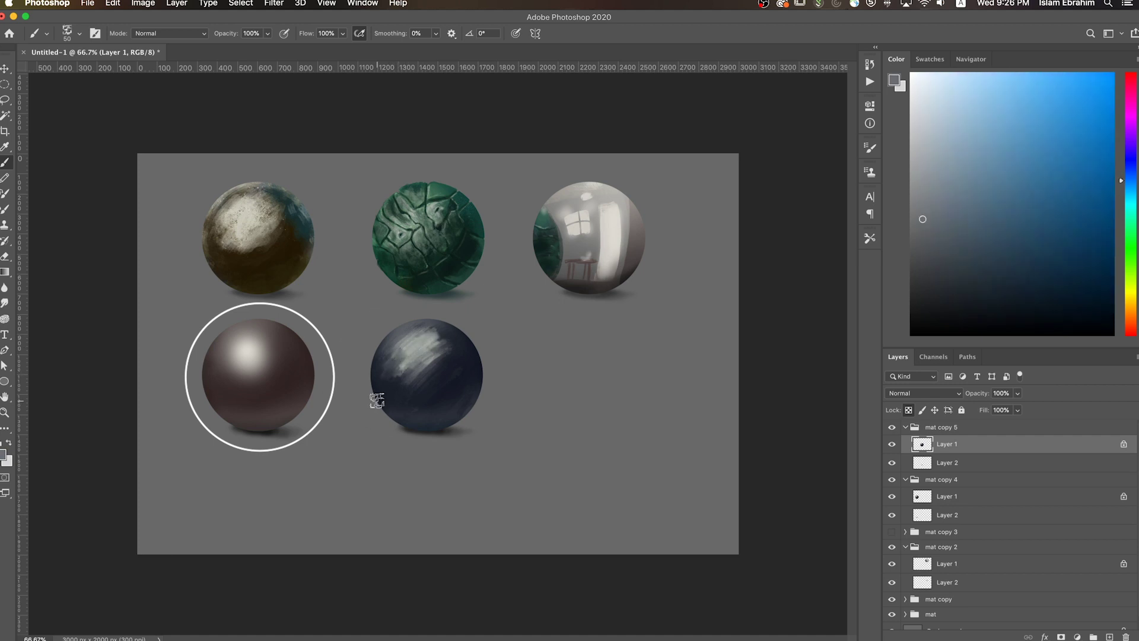
{"action": "key", "text": "bracketleft"}
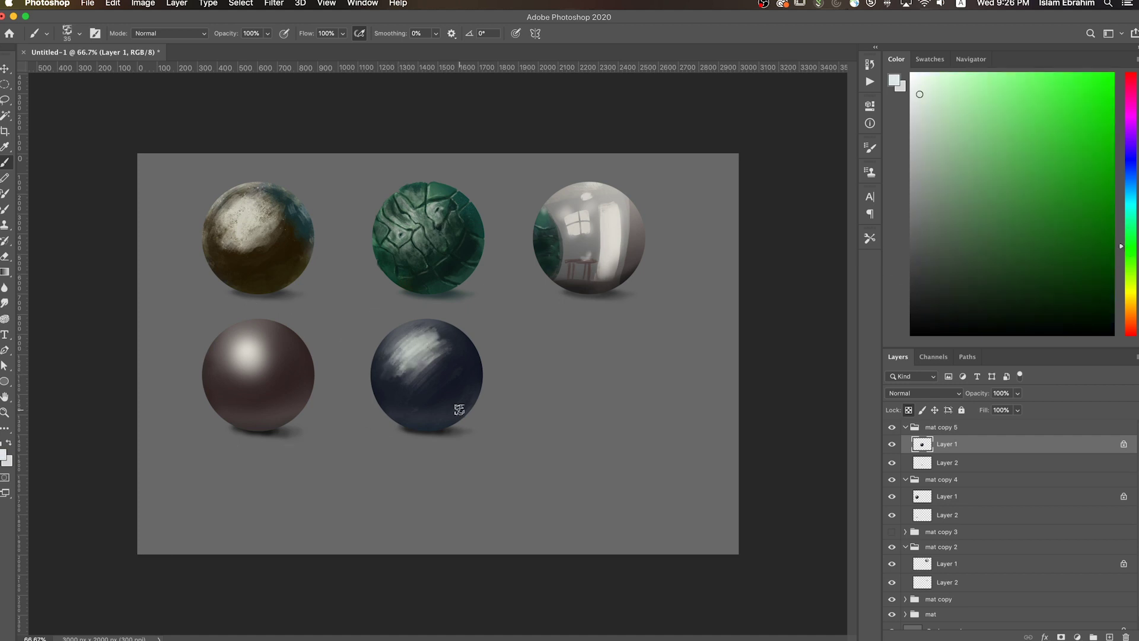
{"action": "left_click", "coordinate": [453, 398], "text": "alt"}
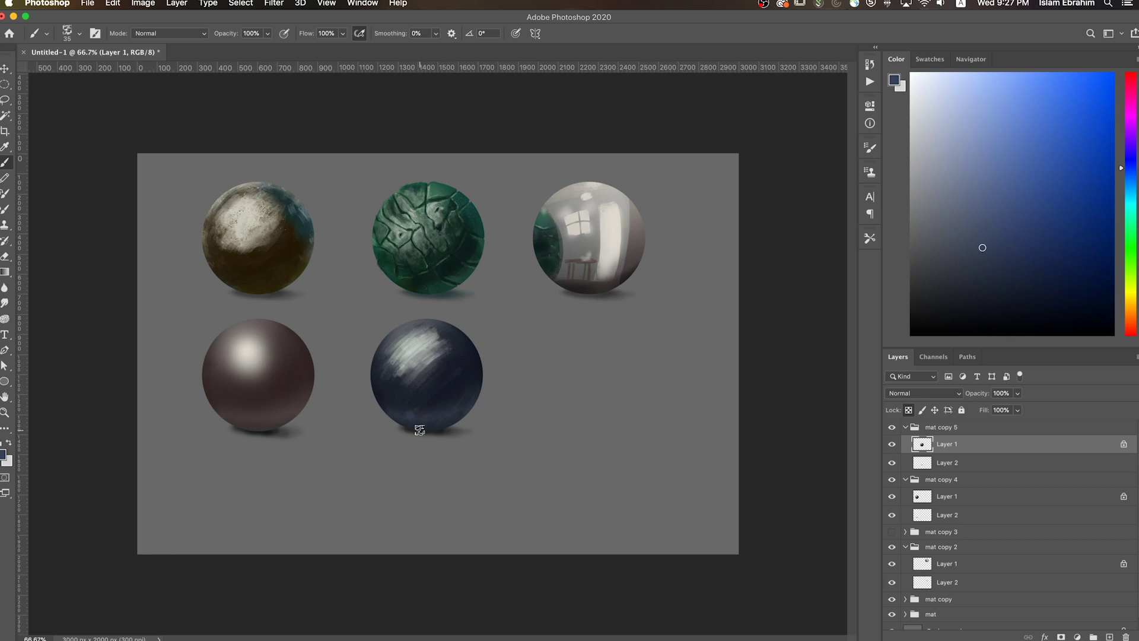
{"action": "left_click", "coordinate": [407, 330], "text": "alt"}
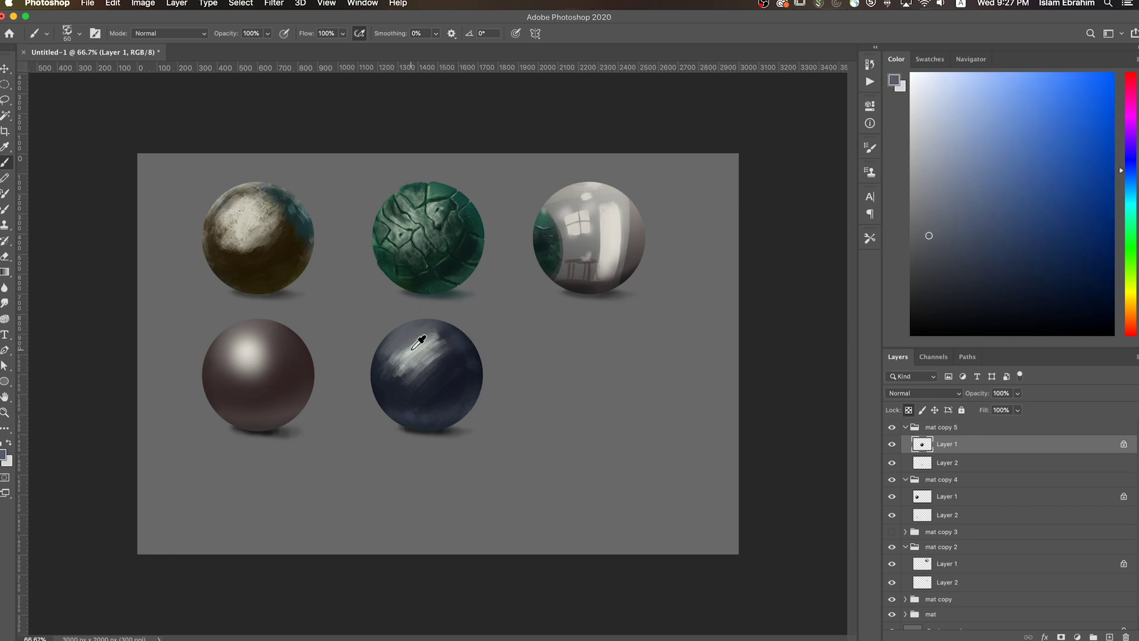
{"action": "left_click_drag", "start_coordinate": [439, 344], "coordinate": [392, 370]}
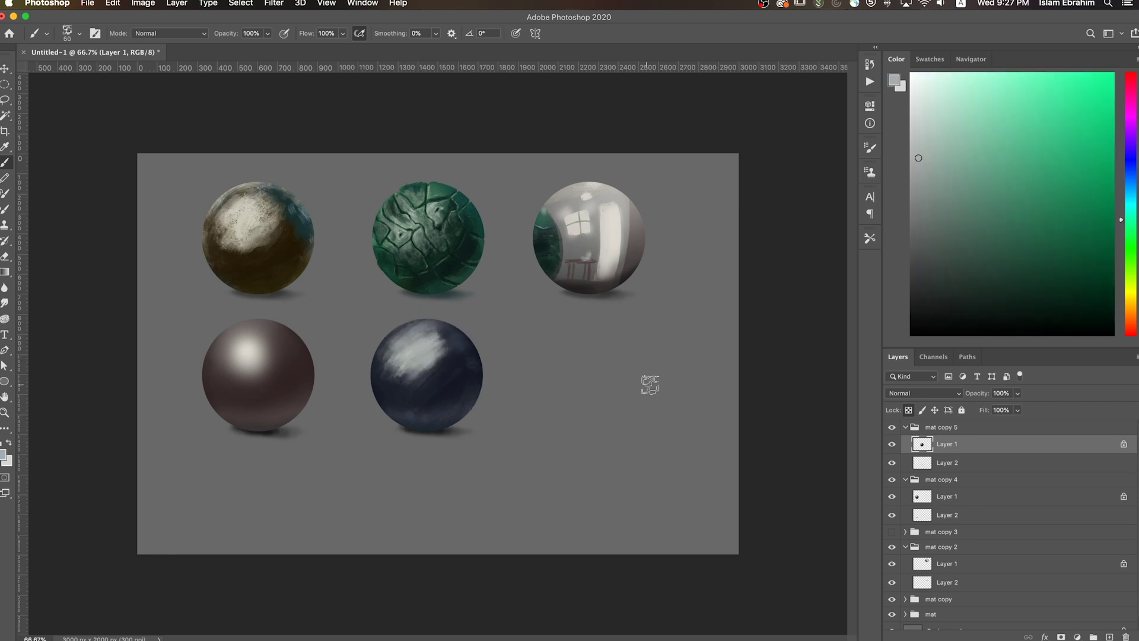
- Dab a small light specular spot on the navy sphere and select its group
{"action": "left_click", "coordinate": [423, 325], "text": "alt"}
{"action": "key", "text": "bracketleft"}
{"action": "key", "text": "bracketleft"}
{"action": "left_click", "coordinate": [450, 364], "text": "alt"}
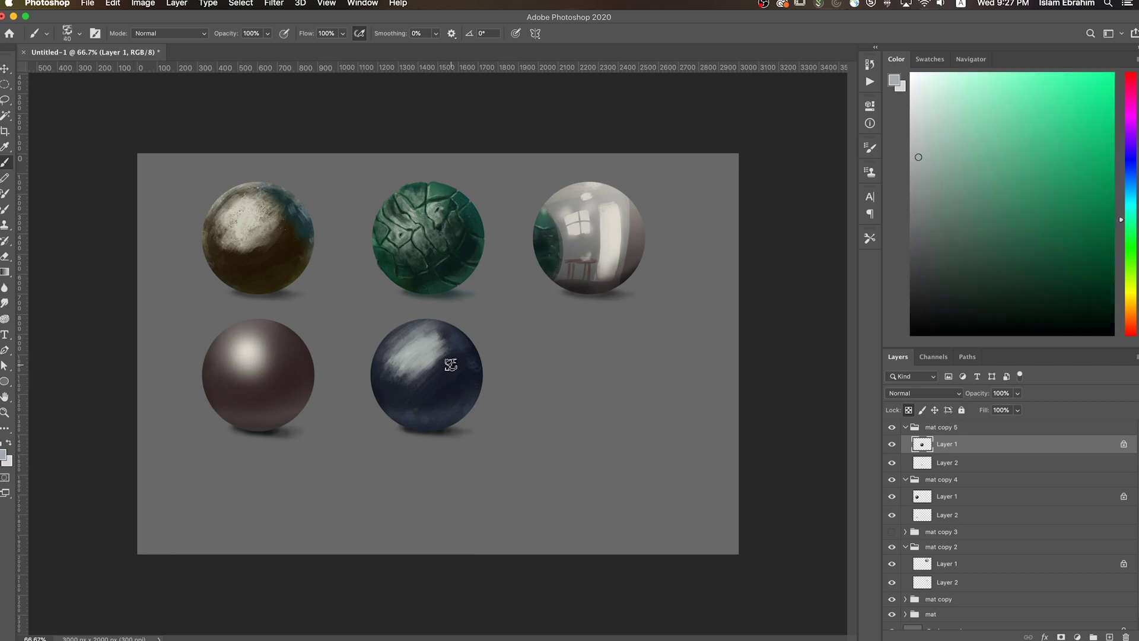
{"action": "left_click", "coordinate": [462, 354]}
{"action": "key", "text": "bracketright"}
{"action": "key", "text": "bracketright"}
{"action": "key", "text": "bracketright"}
{"action": "left_click", "coordinate": [430, 365], "text": "alt"}
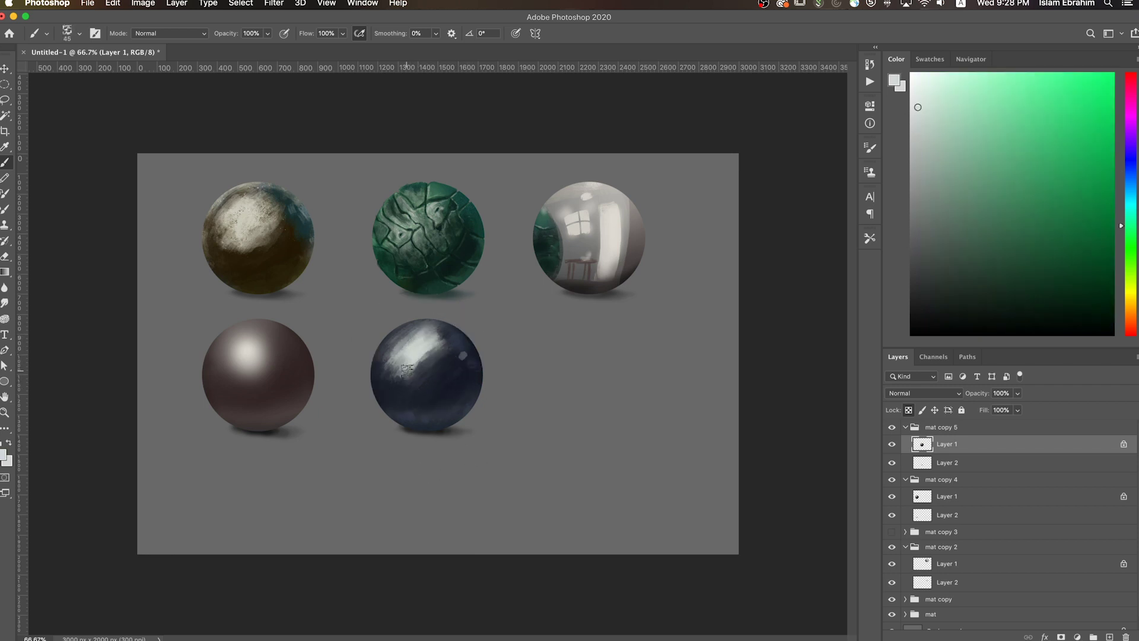
{"action": "left_click", "coordinate": [465, 408], "text": "alt"}
{"action": "key", "text": "bracketright"}
{"action": "key", "text": "bracketright"}
{"action": "key", "text": "bracketright"}
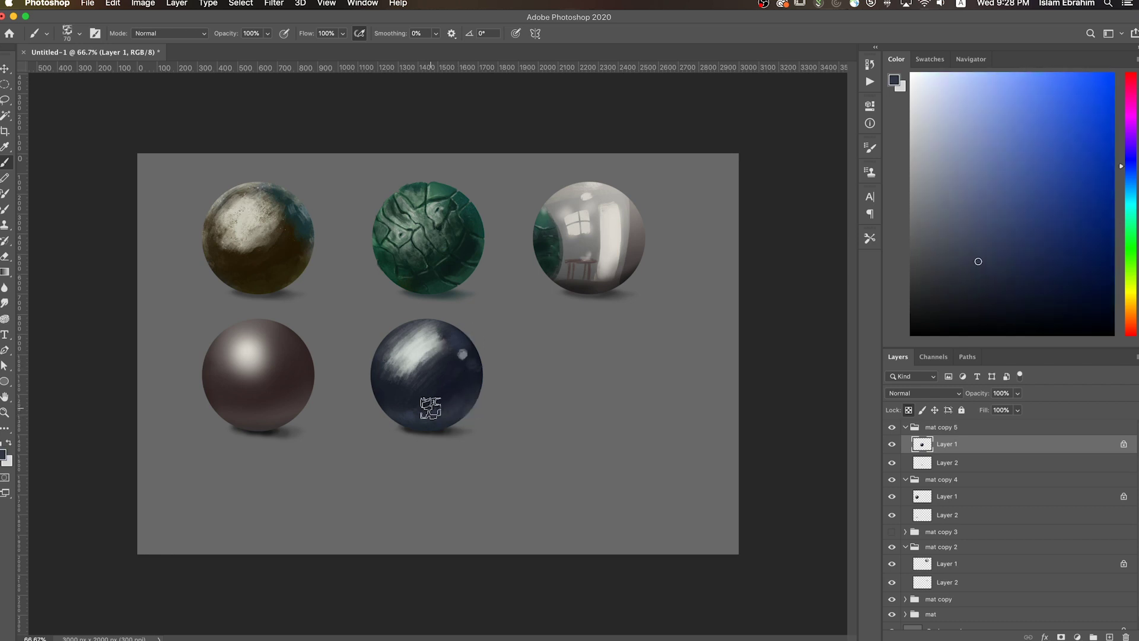
{"action": "left_click", "coordinate": [973, 427]}
- Move the copy to the row's third spot and shift its colour toward yellow-green
{"action": "key", "text": "v"}
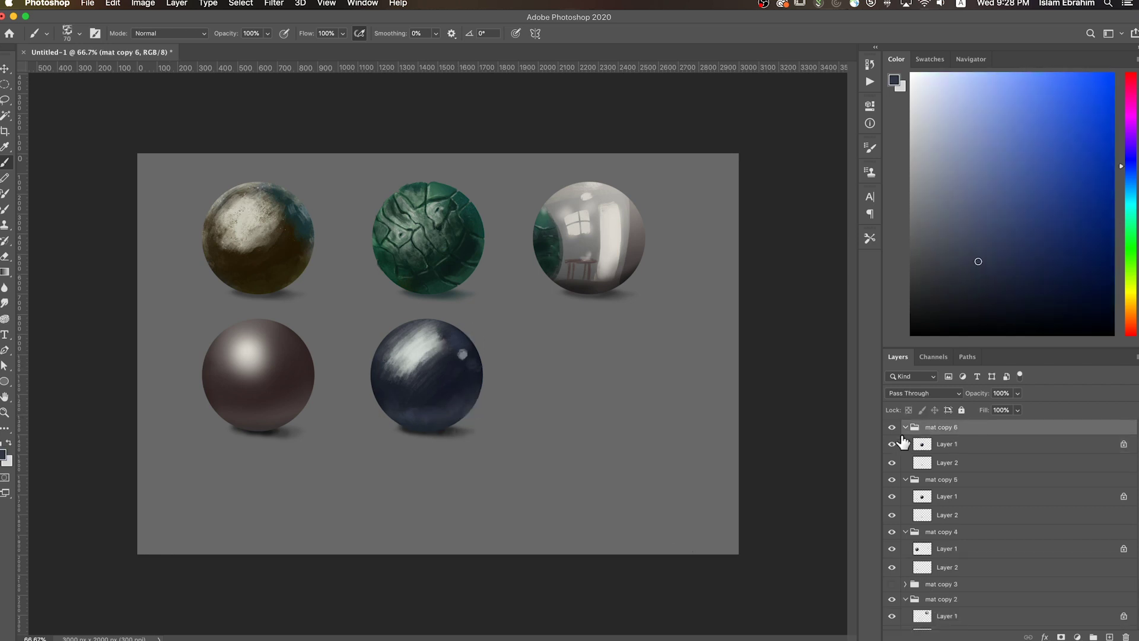
{"action": "left_click_drag", "start_coordinate": [442, 404], "coordinate": [616, 404]}
{"action": "left_click", "coordinate": [952, 444]}
{"action": "key", "text": "ctrl+b"}
{"action": "mouse_move", "coordinate": [628, 180]}
{"action": "left_mouse_down"}
{"action": "mouse_move", "coordinate": [629, 194]}
{"action": "mouse_move", "coordinate": [664, 199]}
{"action": "left_mouse_up"}
{"action": "key", "text": "Return"}
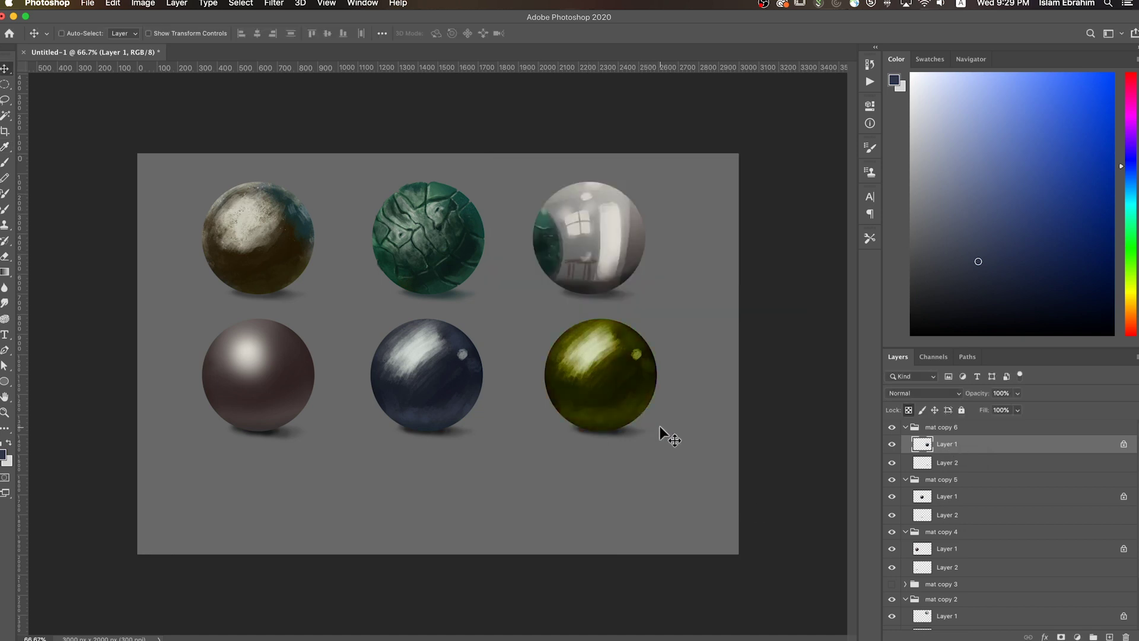
- Raise the sphere's Lightness to +15 and sample a light yellow from it
{"action": "key", "text": "ctrl+u"}
{"action": "left_click_drag", "start_coordinate": [243, 257], "coordinate": [252, 261]}
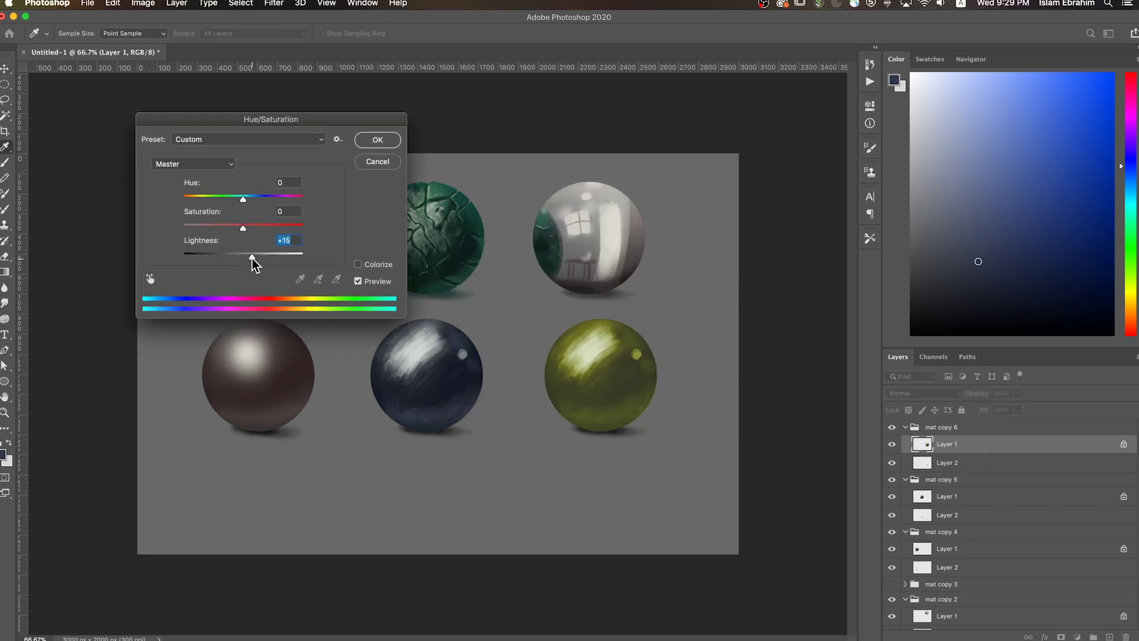
{"action": "key", "text": "Return"}
{"action": "key", "text": "ctrl+1"}
{"action": "key", "text": "b"}
{"action": "left_click", "coordinate": [593, 344], "text": "alt"}
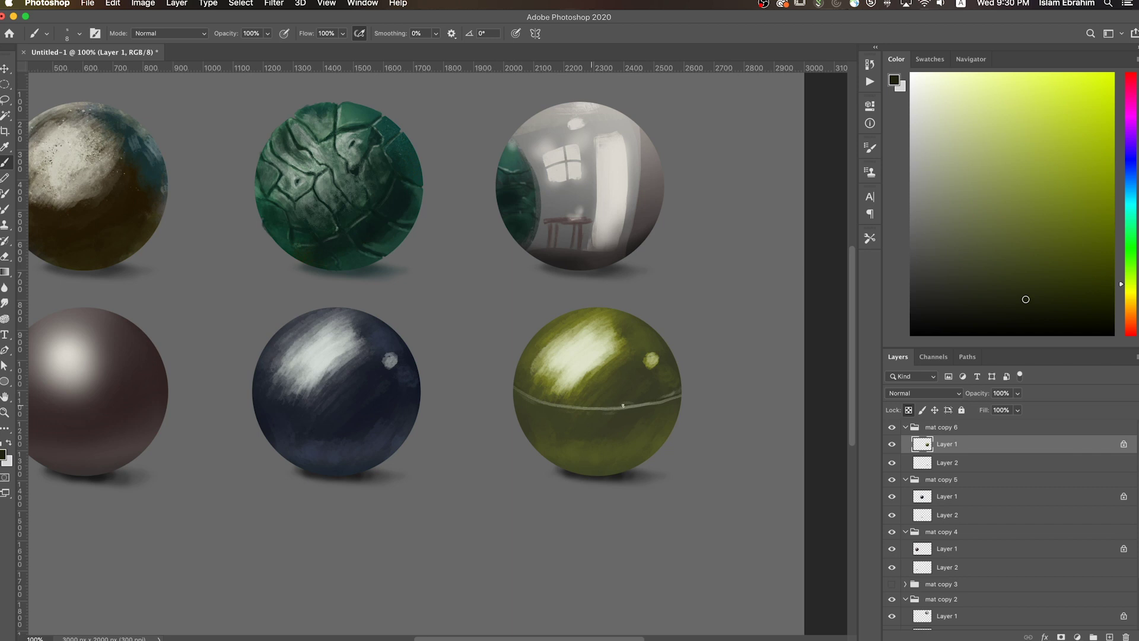
- Centre on the yellow sphere and sample olive and light cream colours at brush size 70
{"action": "scroll", "coordinate": [623, 406], "scroll_direction": "left", "scroll_amount": 3}
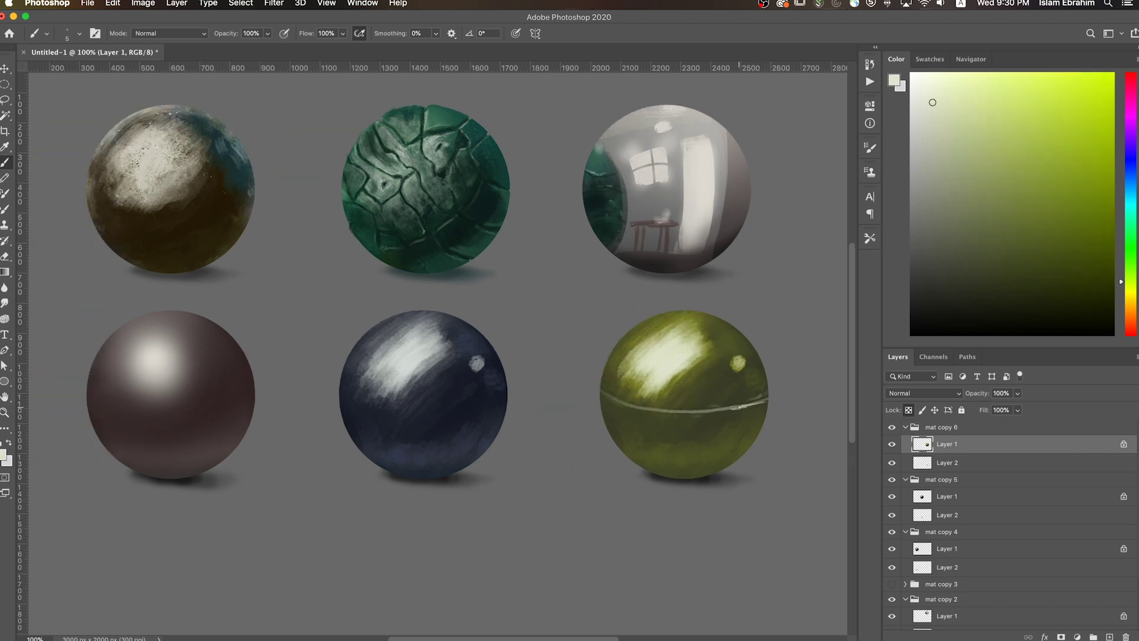
{"action": "left_click_drag", "start_coordinate": [657, 412], "coordinate": [611, 402]}
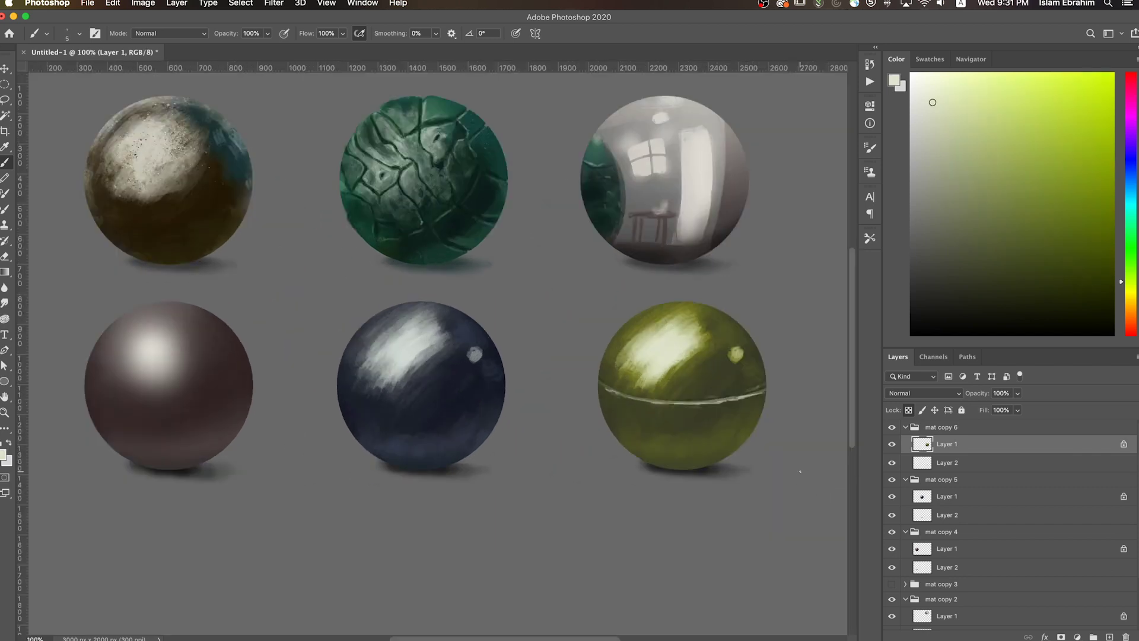
{"action": "left_click_drag", "start_coordinate": [742, 401], "coordinate": [637, 378]}
{"action": "key", "text": "bracketright"}
{"action": "left_click", "coordinate": [637, 378], "text": "alt"}
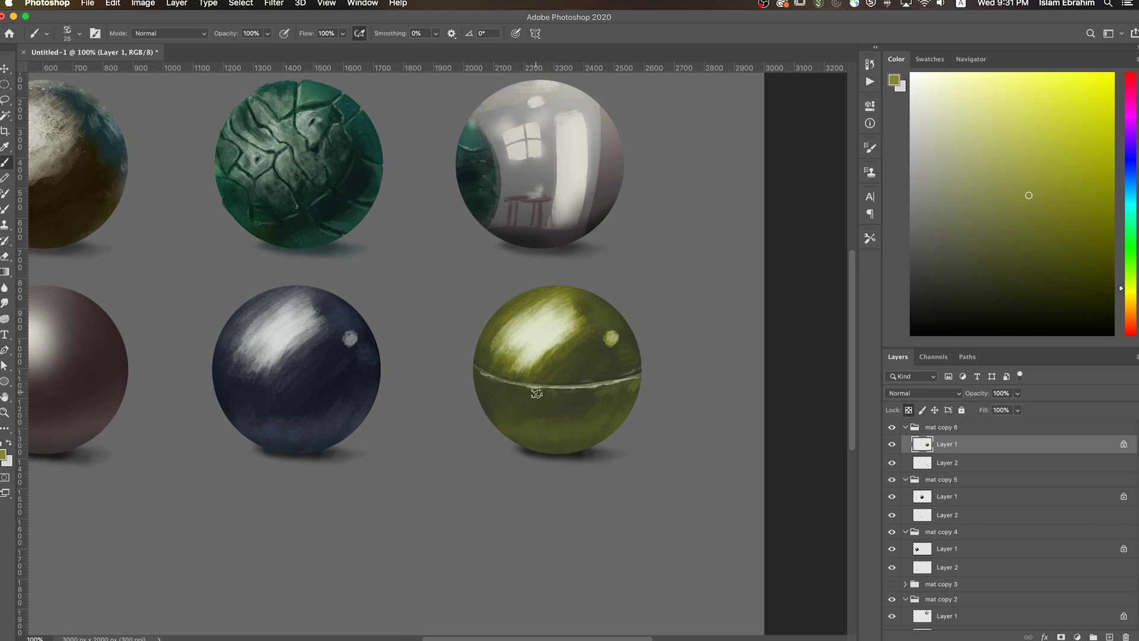
{"action": "key", "text": "super+minus"}
{"action": "key", "text": "bracketright"}
{"action": "key", "text": "bracketright"}
{"action": "key", "text": "bracketright"}
{"action": "left_click", "coordinate": [602, 350], "text": "alt"}
{"action": "mouse_move", "coordinate": [611, 359]}
{"action": "left_mouse_down"}
{"action": "mouse_move", "coordinate": [629, 347]}
{"action": "mouse_move", "coordinate": [570, 359]}
{"action": "left_mouse_up"}
{"action": "key", "text": "bracketright"}
{"action": "key", "text": "bracketright"}
{"action": "key", "text": "bracketright"}
- Paint a teal-green reflection along the yellow sphere's right edge
{"action": "left_click", "coordinate": [563, 368], "text": "alt"}
{"action": "key", "text": "bracketleft"}
{"action": "left_click", "coordinate": [1131, 201]}
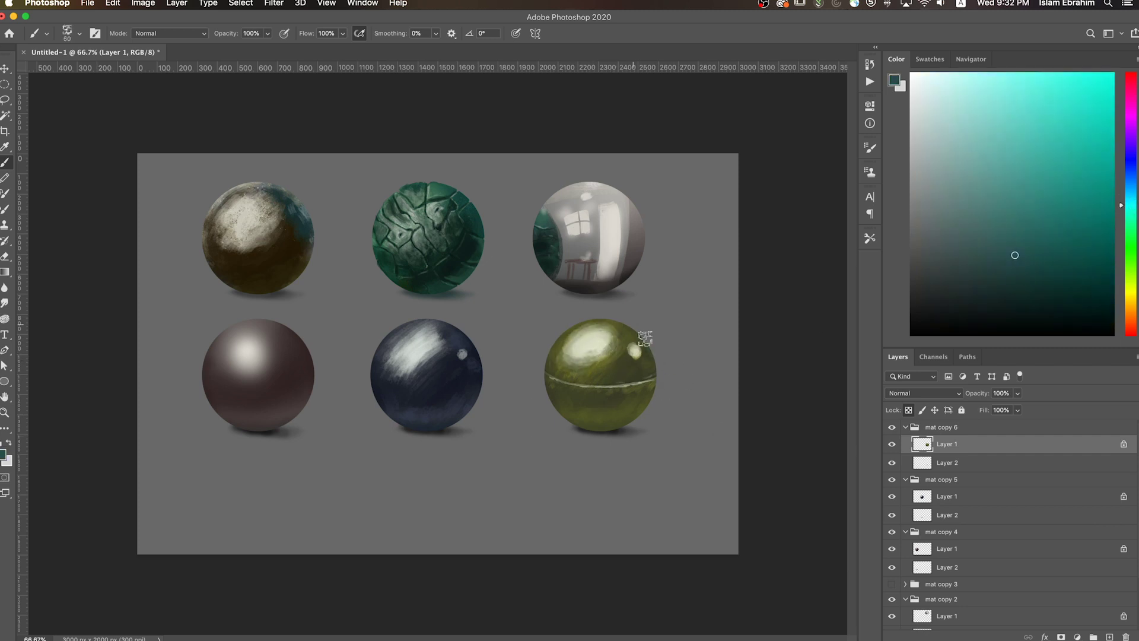
{"action": "left_click", "coordinate": [641, 414], "text": "alt"}
{"action": "key", "text": "bracketleft"}
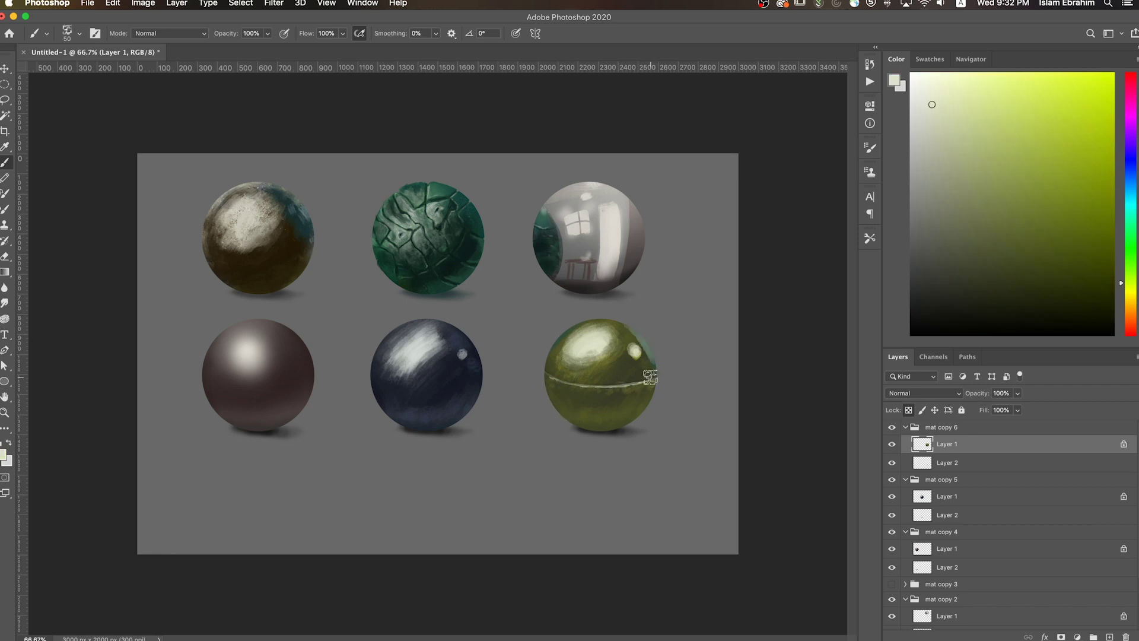
{"action": "left_click_drag", "start_coordinate": [652, 335], "coordinate": [649, 392]}
- Shift the paint toward cyan and select every sphere group from the top down to mat
{"action": "left_click", "coordinate": [1133, 190]}
{"action": "key", "text": "bracketright"}
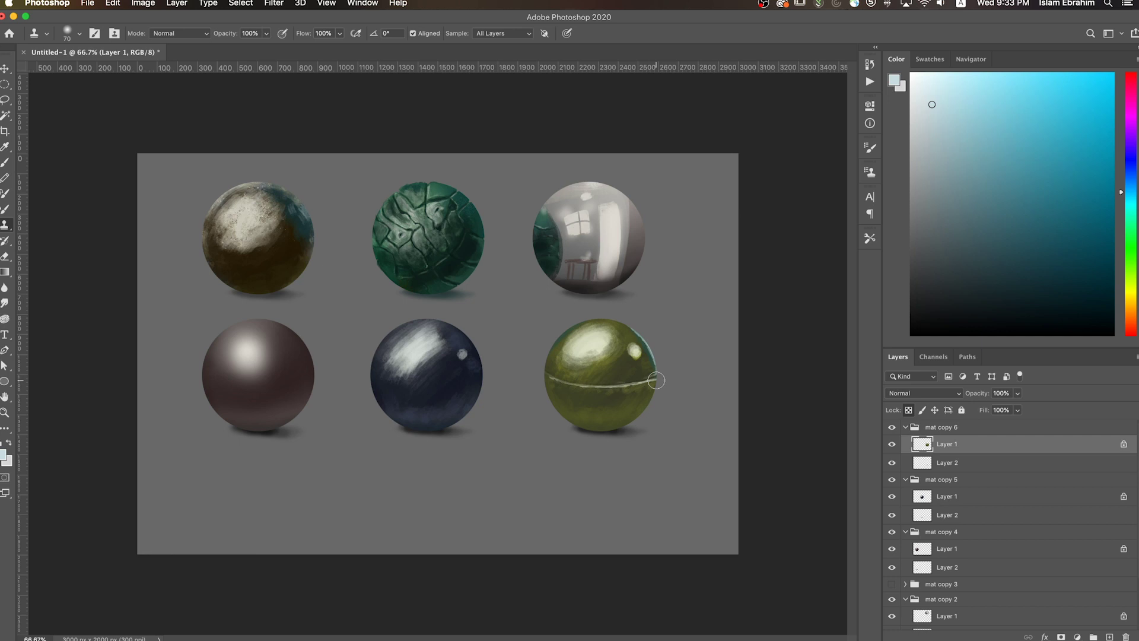
{"action": "key", "text": "z"}
{"action": "left_click", "coordinate": [905, 427], "text": "ctrl"}
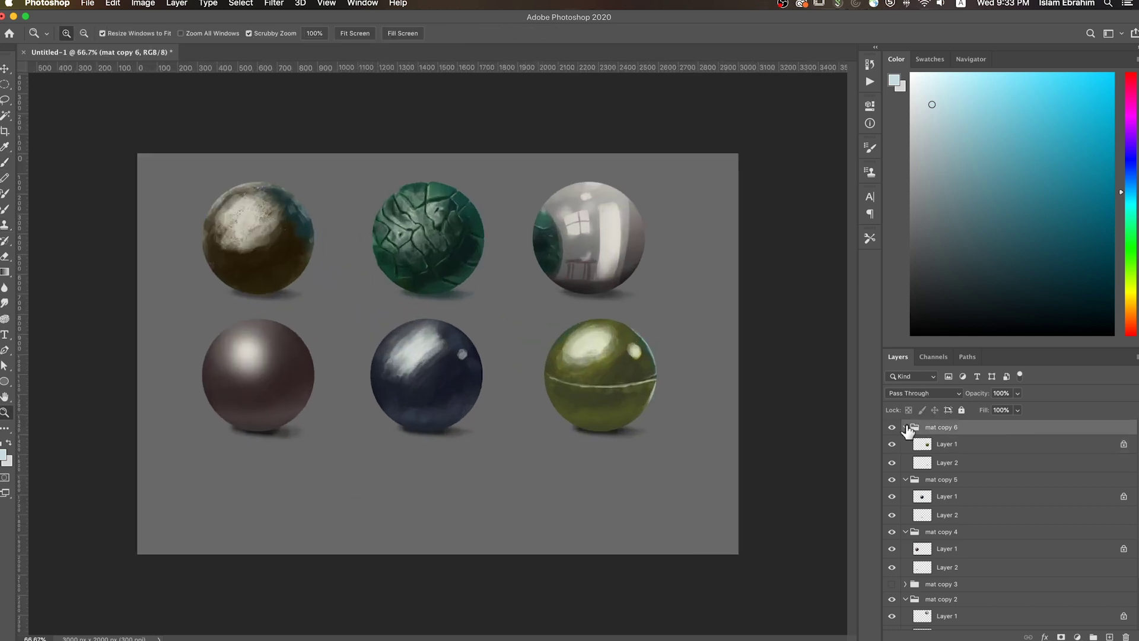
{"action": "left_click", "coordinate": [930, 518], "text": "shift"}
- Scale the selected sphere groups down and shift them left for a new row
{"action": "key", "text": "ctrl+t"}
{"action": "left_click_drag", "start_coordinate": [739, 554], "coordinate": [720, 490]}
{"action": "key", "text": "Return"}
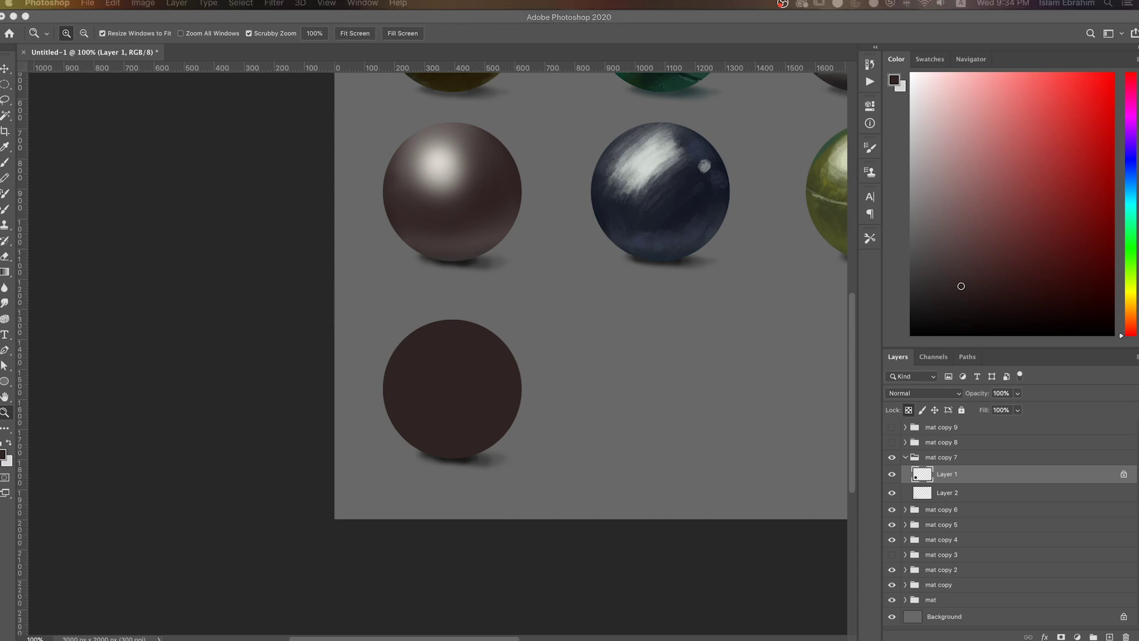
- Fill the new sphere olive yellow and add darker dotted texture with a 125 px Dissolve brush
{"action": "key", "text": "b"}
{"action": "left_click_drag", "start_coordinate": [478, 386], "coordinate": [483, 380]}
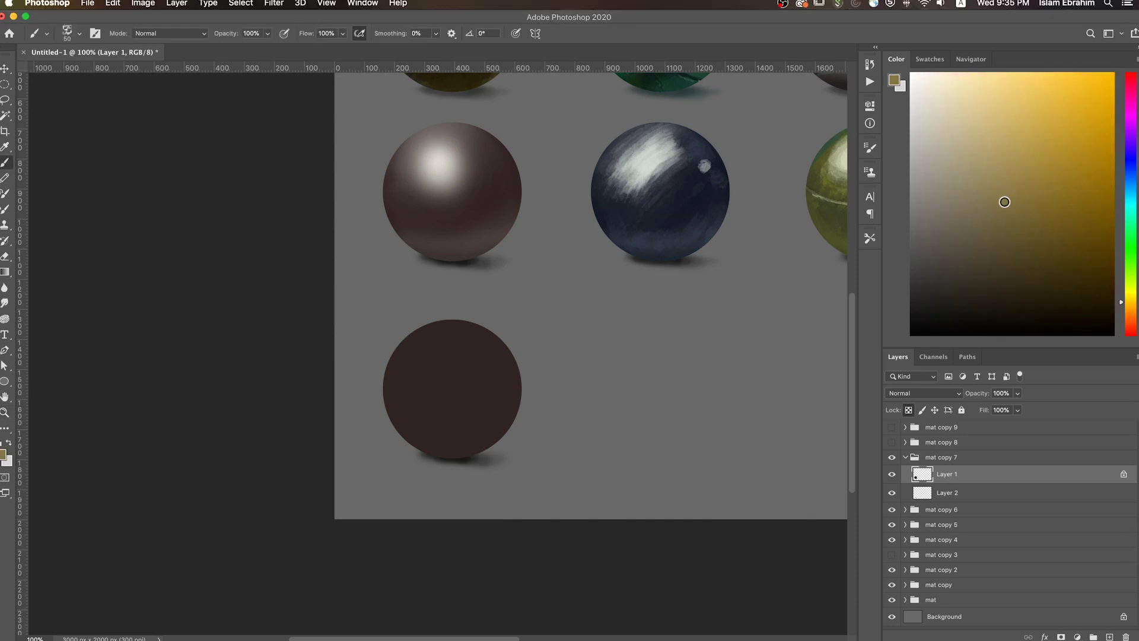
{"action": "key", "text": "alt+BackSpace"}
{"action": "right_click", "coordinate": [620, 285]}
{"action": "double_click", "coordinate": [783, 563]}
{"action": "left_click", "coordinate": [521, 463], "text": "alt"}
{"action": "left_click", "coordinate": [492, 400], "text": "alt"}
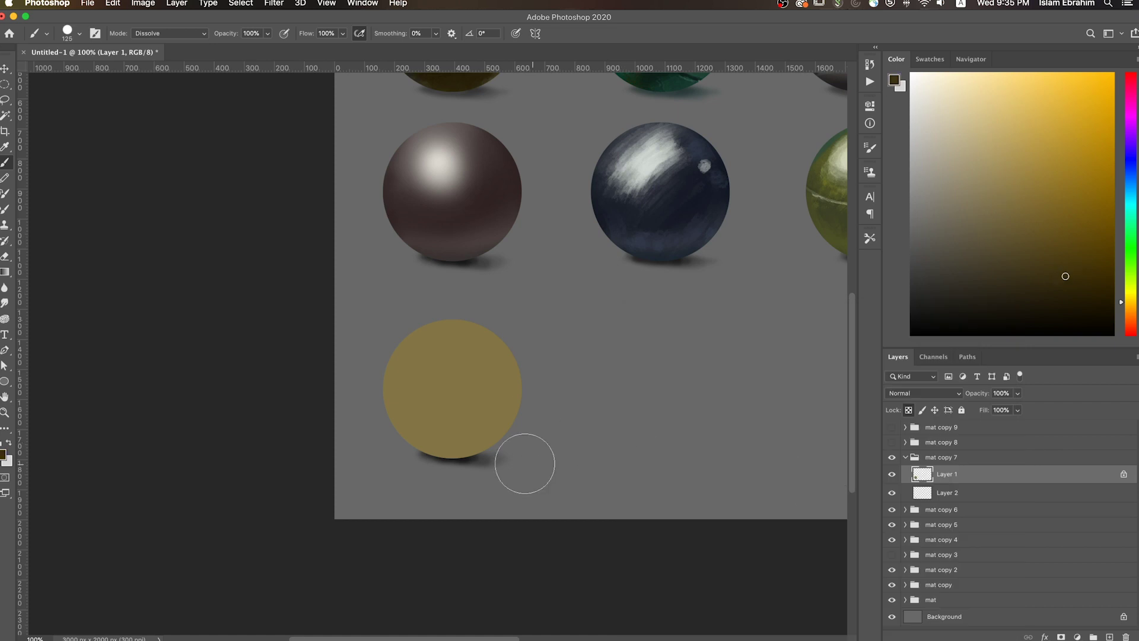
{"action": "mouse_move", "coordinate": [491, 401]}
{"action": "left_mouse_down"}
{"action": "mouse_move", "coordinate": [414, 399]}
{"action": "mouse_move", "coordinate": [472, 404]}
{"action": "mouse_move", "coordinate": [433, 396]}
{"action": "left_mouse_up"}
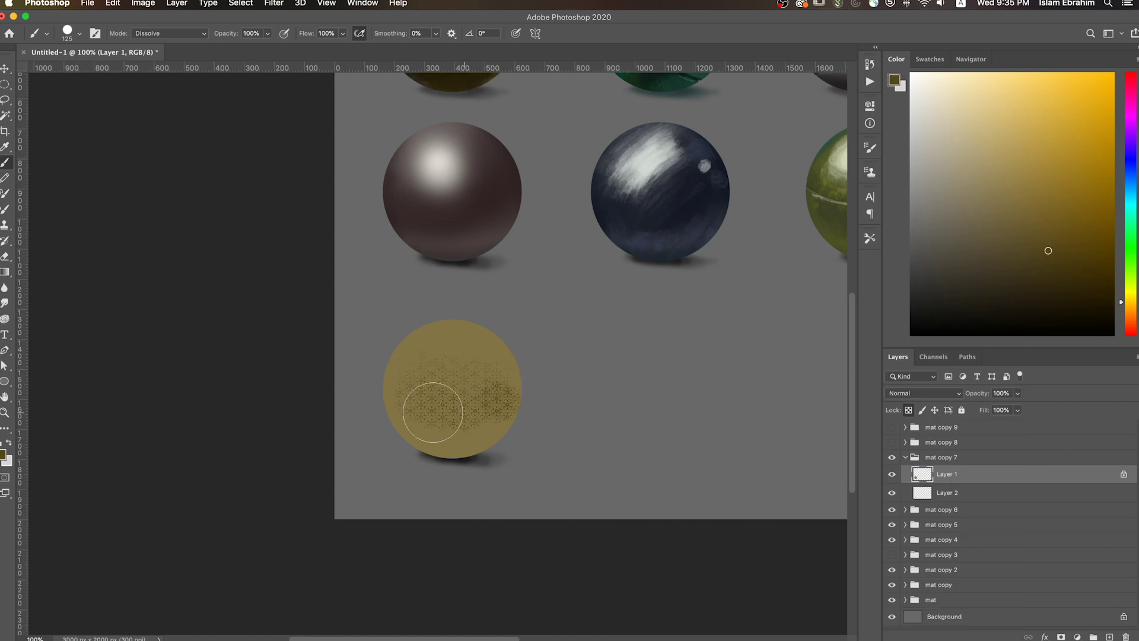
- Smooth over the dotted texture on the yellow sphere
{"action": "right_click", "coordinate": [496, 424]}
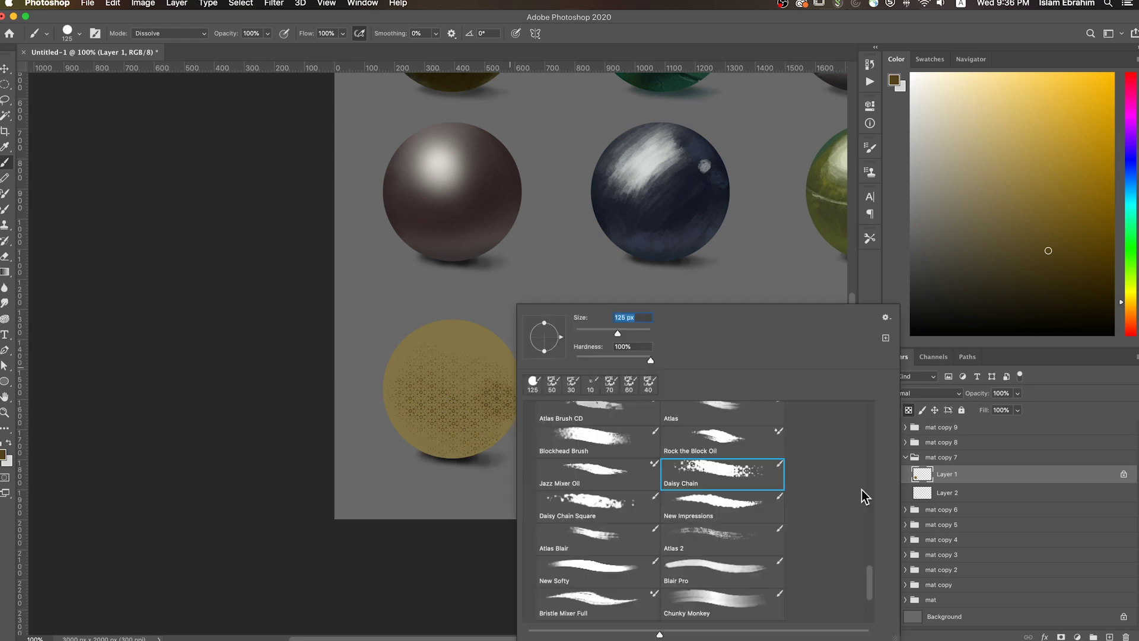
{"action": "key", "text": "Return"}
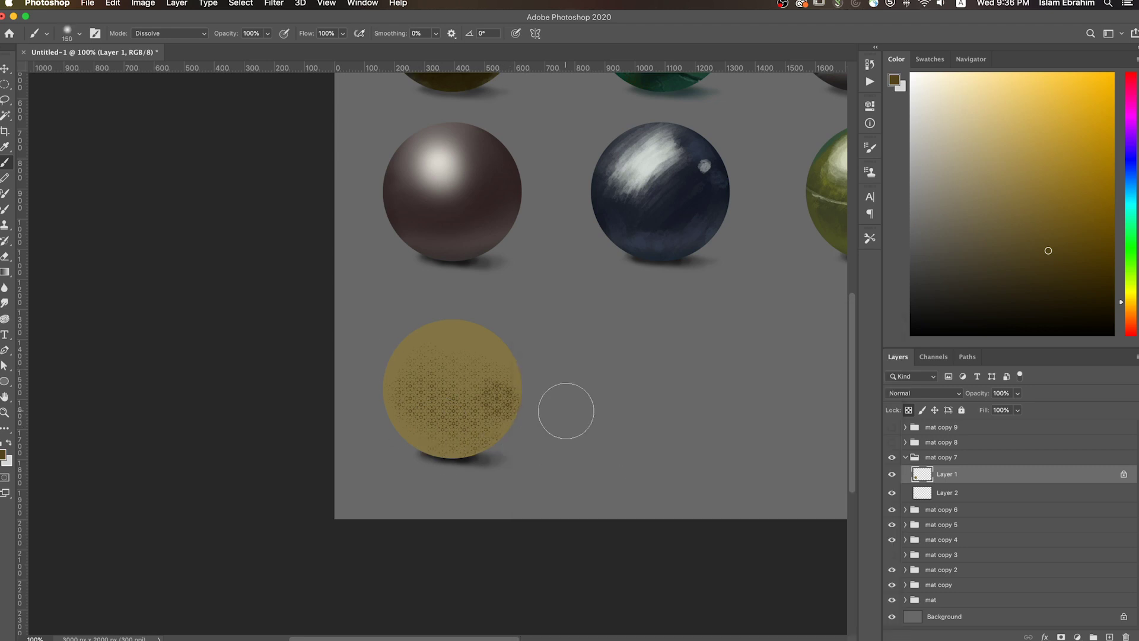
{"action": "mouse_move", "coordinate": [416, 462]}
{"action": "left_mouse_down"}
{"action": "mouse_move", "coordinate": [453, 432]}
{"action": "mouse_move", "coordinate": [469, 386]}
{"action": "left_mouse_up"}
{"action": "right_click", "coordinate": [613, 463]}
- Paint lighter yellow areas and a soft highlight with a soft 200 px brush
{"action": "scroll", "coordinate": [970, 435], "scroll_direction": "down", "scroll_amount": 5}
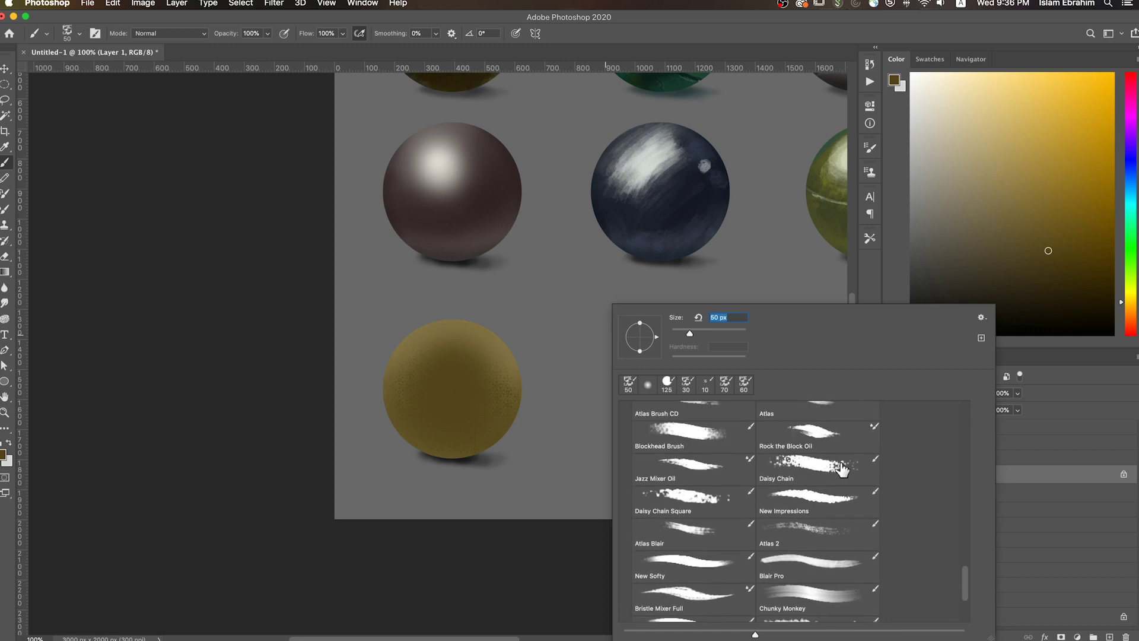
{"action": "key", "text": "Return"}
{"action": "left_click", "coordinate": [1126, 291]}
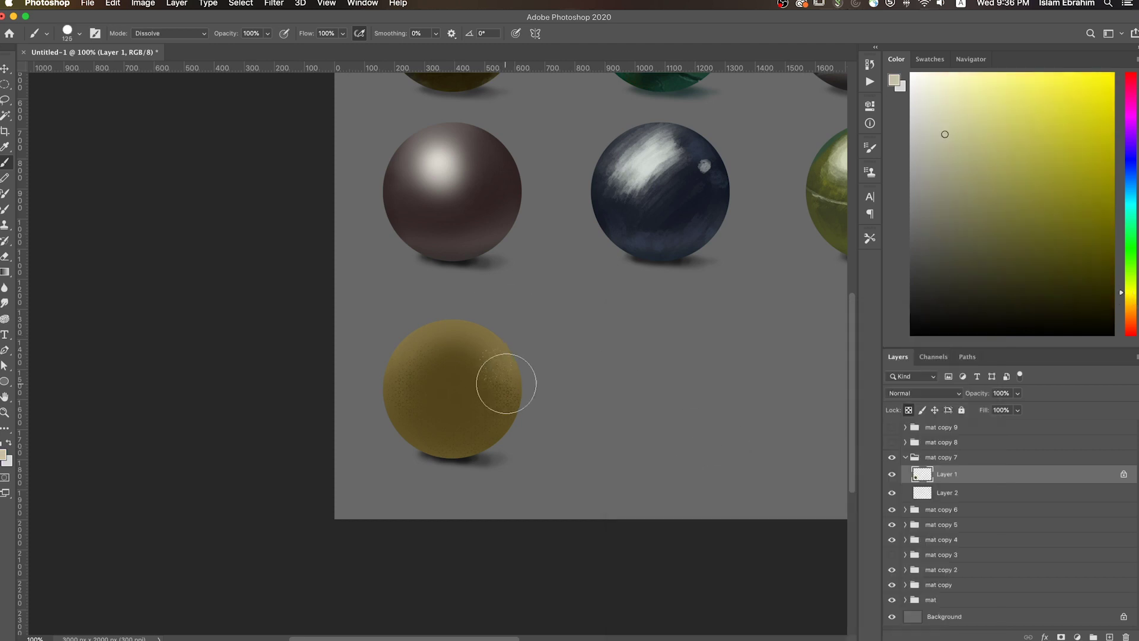
{"action": "right_click", "coordinate": [508, 380]}
{"action": "double_click", "coordinate": [720, 438]}
{"action": "left_click", "coordinate": [515, 398], "text": "alt"}
{"action": "left_click_drag", "start_coordinate": [415, 356], "coordinate": [450, 416]}
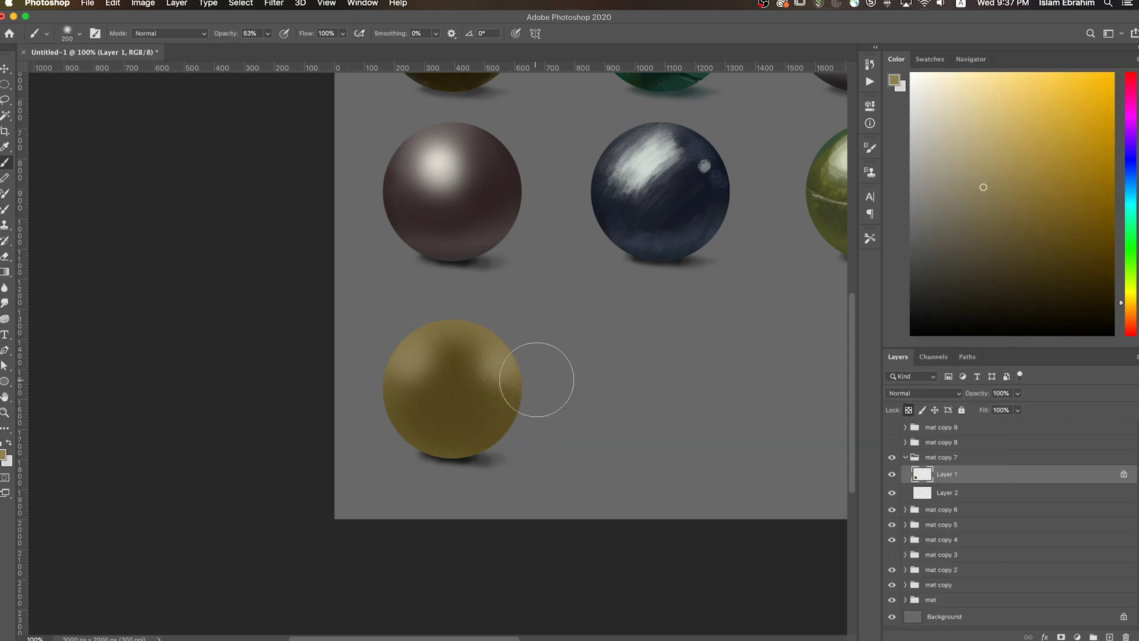
{"action": "key", "text": "bracketleft"}
{"action": "key", "text": "bracketleft"}
{"action": "left_click", "coordinate": [455, 384]}
- Dab darker tones over the centre and a dark dot at the stem
{"action": "left_click", "coordinate": [523, 455], "text": "alt"}
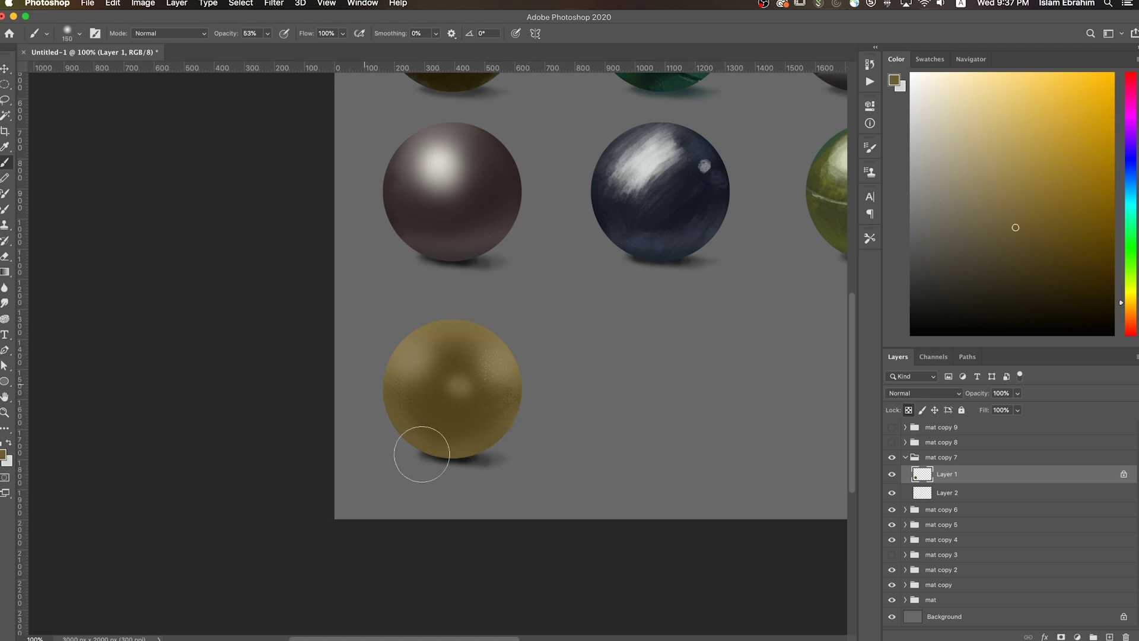
{"action": "left_click", "coordinate": [451, 390]}
{"action": "left_click", "coordinate": [443, 402], "text": "alt"}
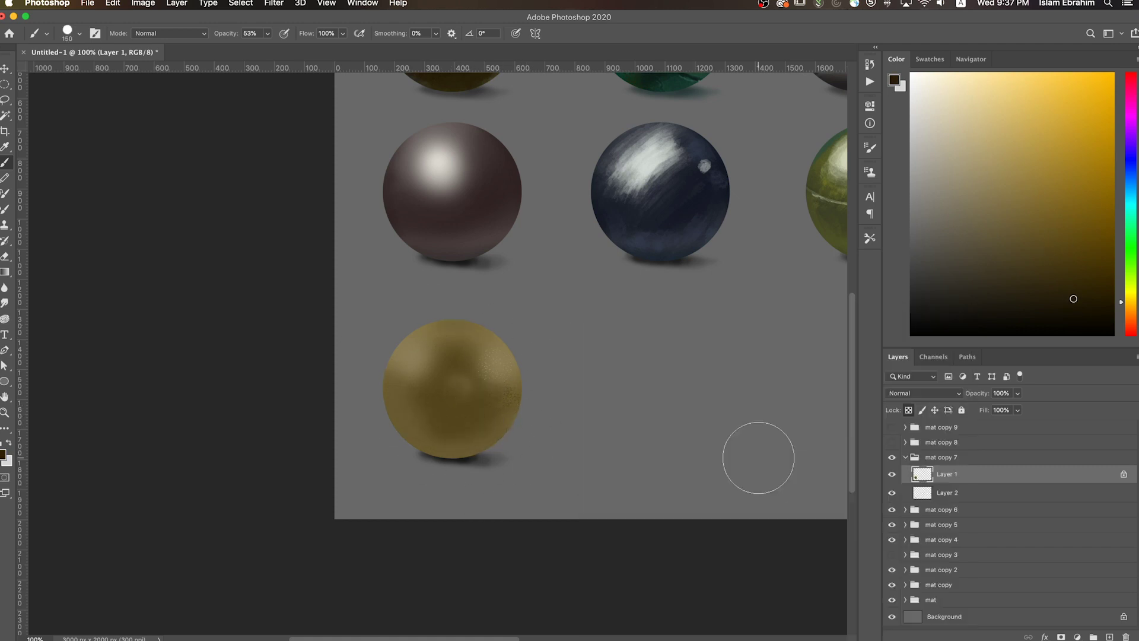
{"action": "left_click", "coordinate": [453, 337]}
{"action": "left_click", "coordinate": [498, 364], "text": "alt"}
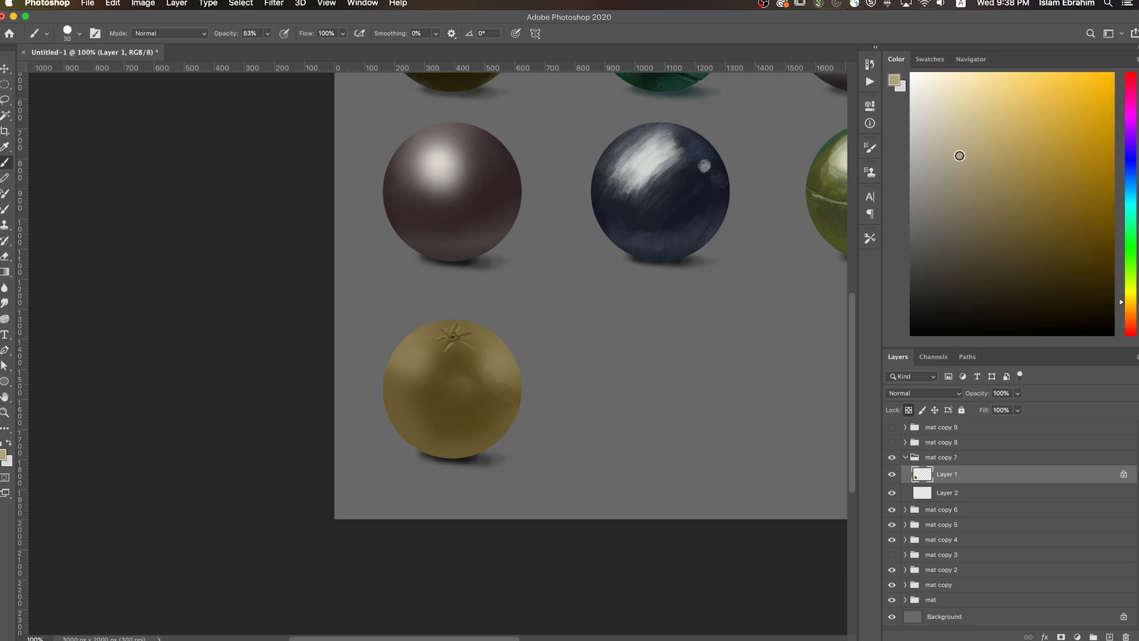
- Paint highlights on both sides of the sphere with a textured 175 px brush
{"action": "right_click", "coordinate": [518, 363]}
{"action": "left_click", "coordinate": [893, 581]}
{"action": "key", "text": "Return"}
{"action": "left_click_drag", "start_coordinate": [482, 360], "coordinate": [504, 409]}
{"action": "left_click_drag", "start_coordinate": [409, 368], "coordinate": [400, 394]}
- Set the brush to 125 px at about 26% opacity, sample dark ochre and choose a round tip
{"action": "key", "text": "bracketleft"}
{"action": "key", "text": "bracketleft"}
{"action": "key", "text": "bracketleft"}
{"action": "key", "text": "bracketright"}
{"action": "key", "text": "bracketright"}
{"action": "key", "text": "bracketright"}
{"action": "key", "text": "2"}
{"action": "key", "text": "8"}
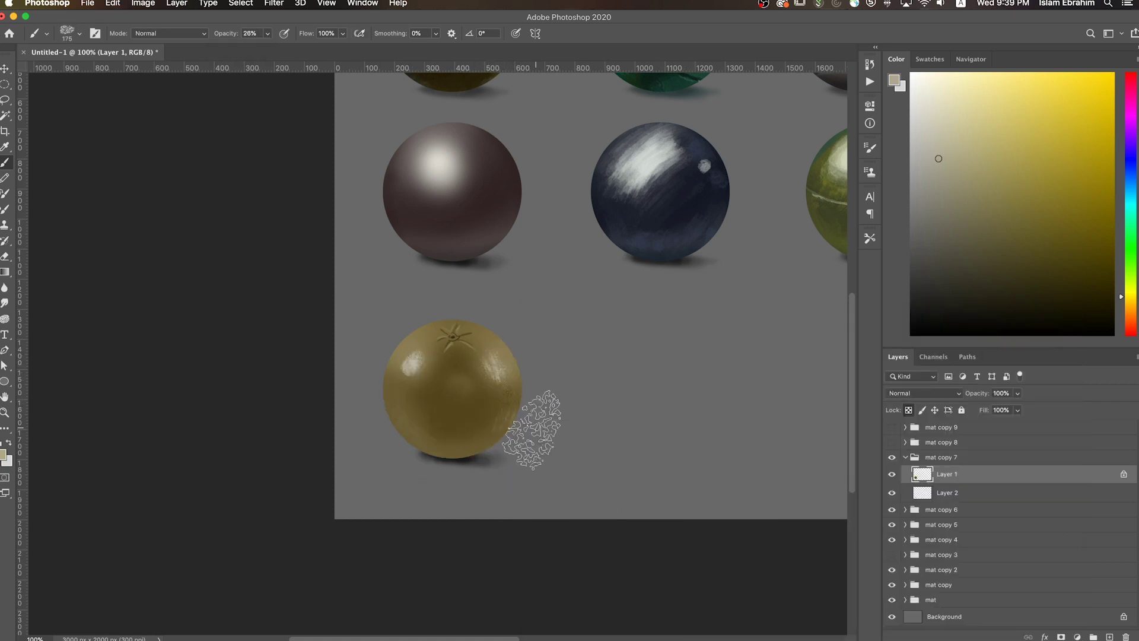
{"action": "key", "text": "bracketleft"}
{"action": "key", "text": "bracketleft"}
{"action": "key", "text": "2"}
{"action": "key", "text": "6"}
{"action": "left_click", "coordinate": [453, 399], "text": "alt"}
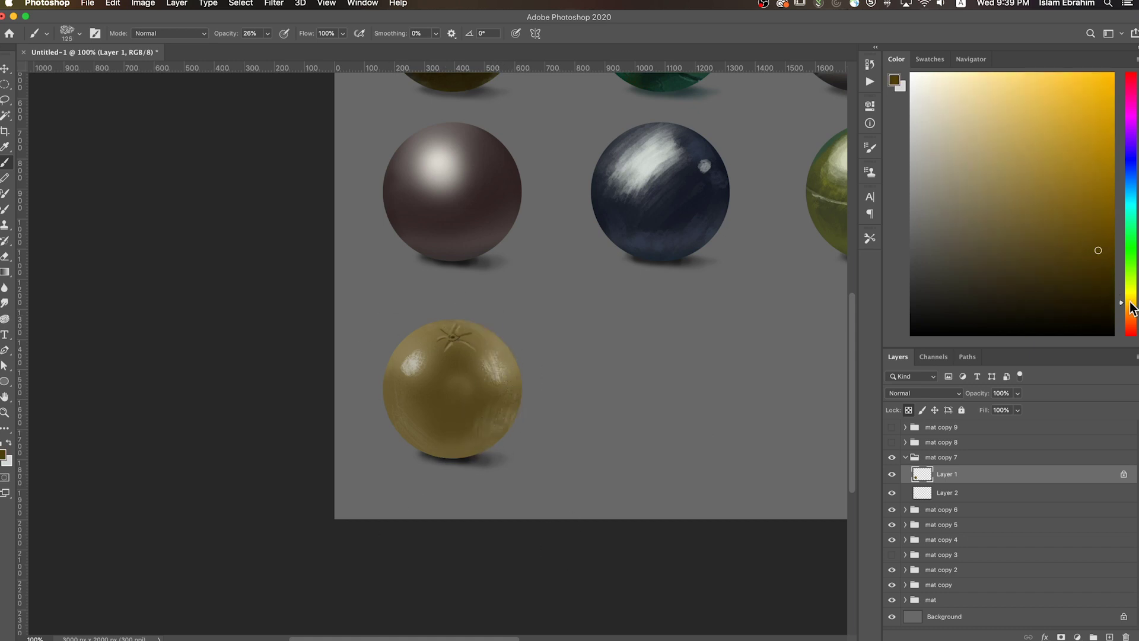
{"action": "right_click", "coordinate": [548, 402]}
{"action": "double_click", "coordinate": [694, 449]}
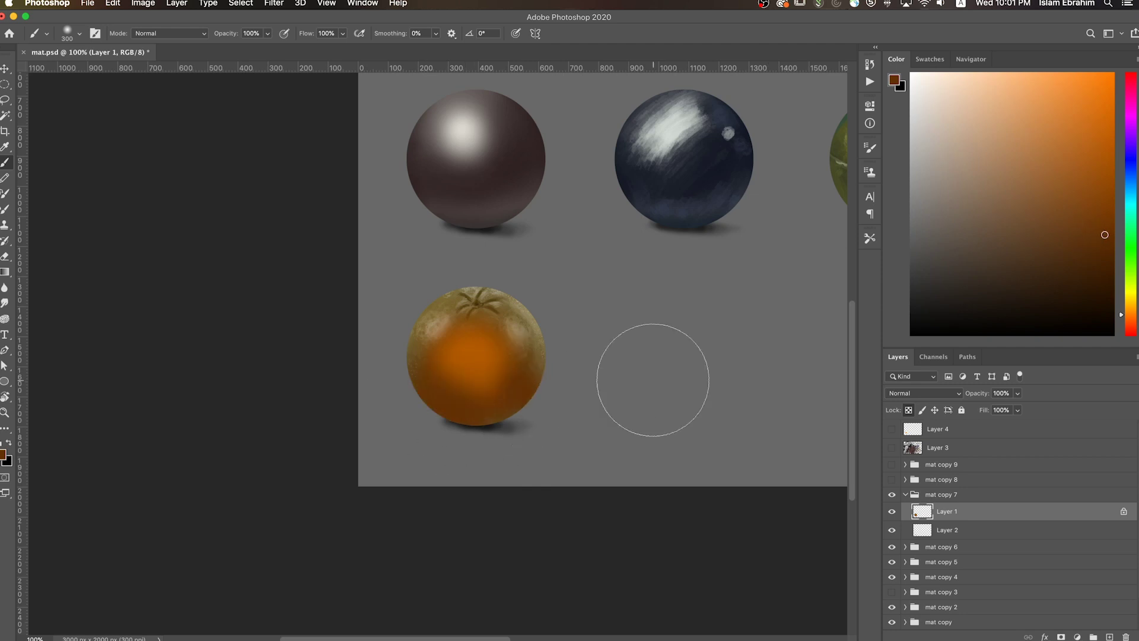
- Cover the greenish texture with orange and add two highlights to the orange sphere
{"action": "left_click_drag", "start_coordinate": [451, 332], "coordinate": [539, 364]}
{"action": "left_click", "coordinate": [969, 79]}
{"action": "key", "text": "bracketleft"}
{"action": "key", "text": "bracketleft"}
{"action": "key", "text": "bracketleft"}
{"action": "left_click", "coordinate": [515, 329]}
- Load the sphere's orange on a 175-size brush at 54% opacity
{"action": "left_click", "coordinate": [434, 321]}
{"action": "key", "text": "1"}
{"action": "key", "text": "1"}
{"action": "key", "text": "bracketleft"}
{"action": "left_click", "coordinate": [508, 383], "text": "alt"}
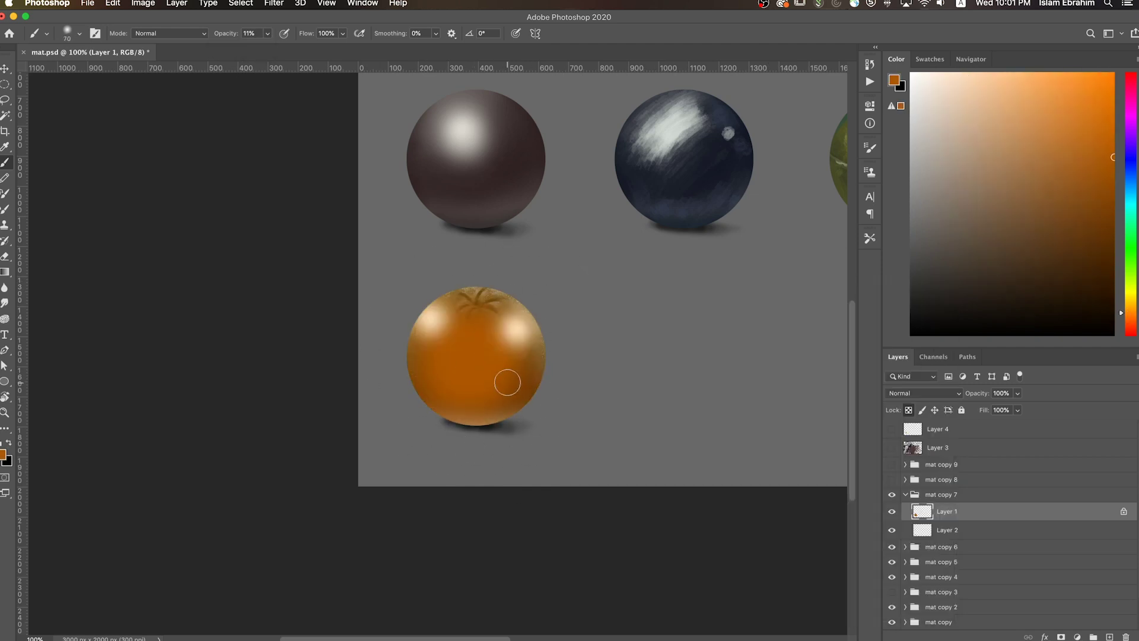
{"action": "key", "text": "5"}
{"action": "key", "text": "4"}
{"action": "key", "text": "bracketright"}
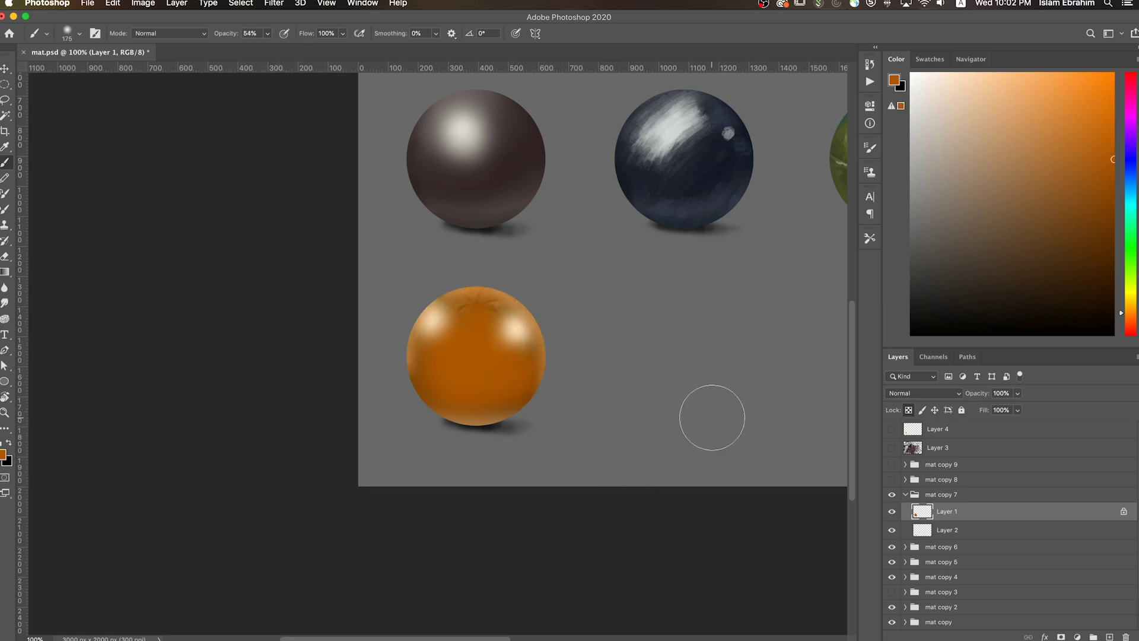
- Zoom in and paint olive stem detail on top of the orange with a size-10 brush
{"action": "key", "text": "super+plus"}
{"action": "key", "text": "bracketleft"}
{"action": "key", "text": "bracketleft"}
{"action": "key", "text": "bracketleft"}
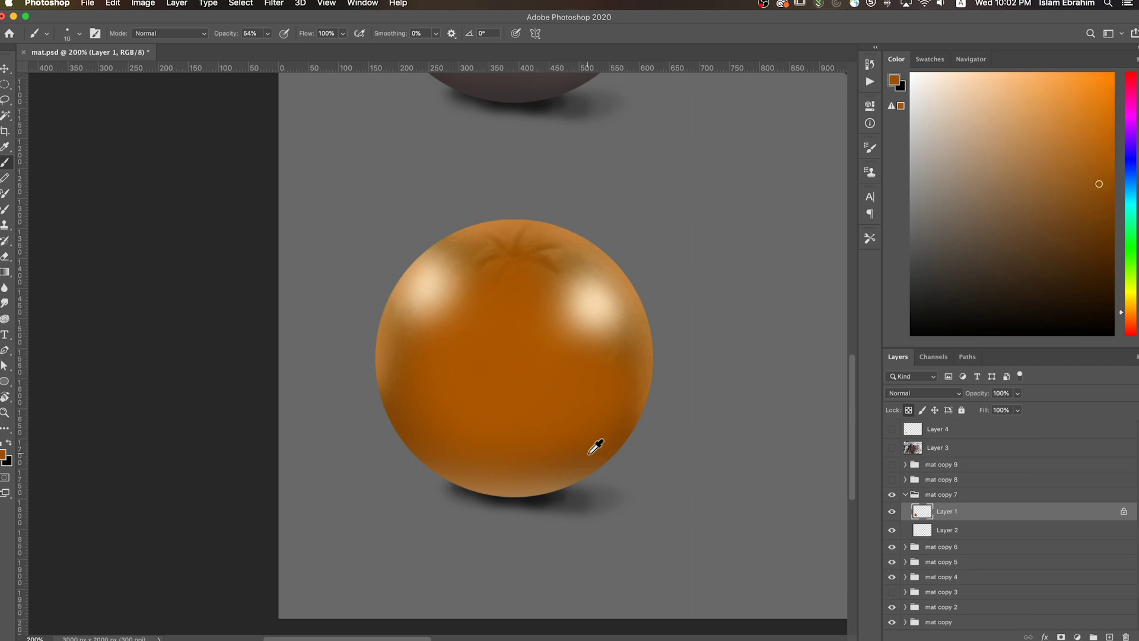
{"action": "left_click_drag", "start_coordinate": [1130, 313], "coordinate": [1131, 289]}
{"action": "left_click", "coordinate": [1092, 218]}
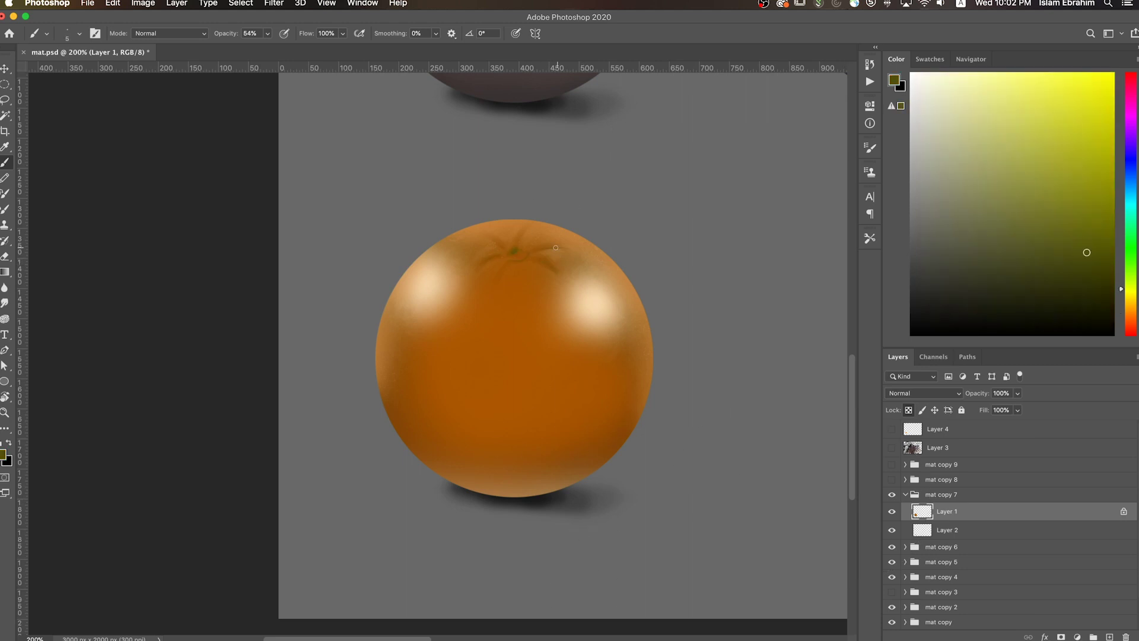
{"action": "right_click", "coordinate": [591, 306]}
{"action": "left_click_drag", "start_coordinate": [939, 427], "coordinate": [937, 529]}
{"action": "left_click", "coordinate": [603, 299], "text": "alt"}
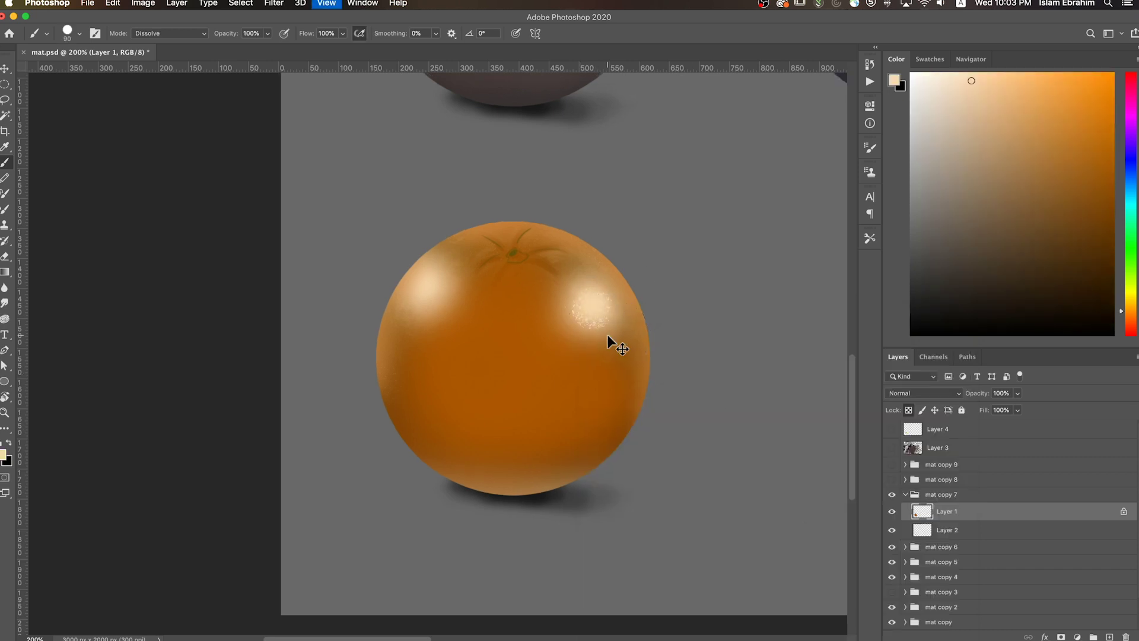
- Back at 100%, brighten the orange's right-side highlight, then load a darker orange on a size-70 brush
{"action": "key", "text": "ctrl+minus"}
{"action": "left_click_drag", "start_coordinate": [508, 342], "coordinate": [514, 328]}
{"action": "left_click", "coordinate": [439, 330], "text": "alt"}
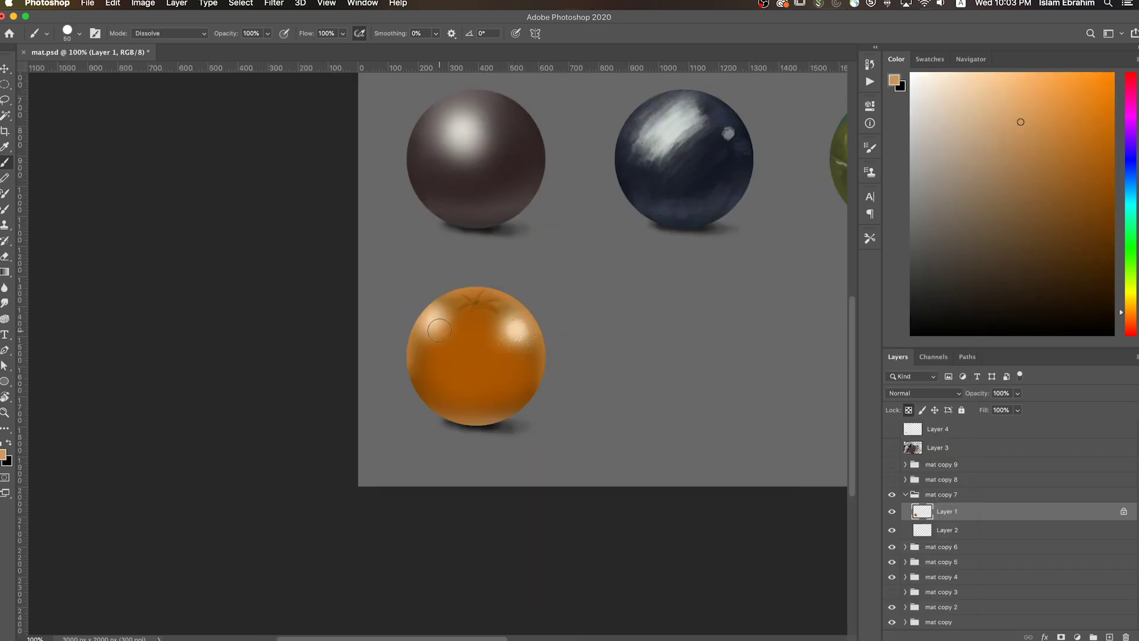
{"action": "left_click", "coordinate": [416, 368], "text": "alt"}
{"action": "key", "text": "bracketright"}
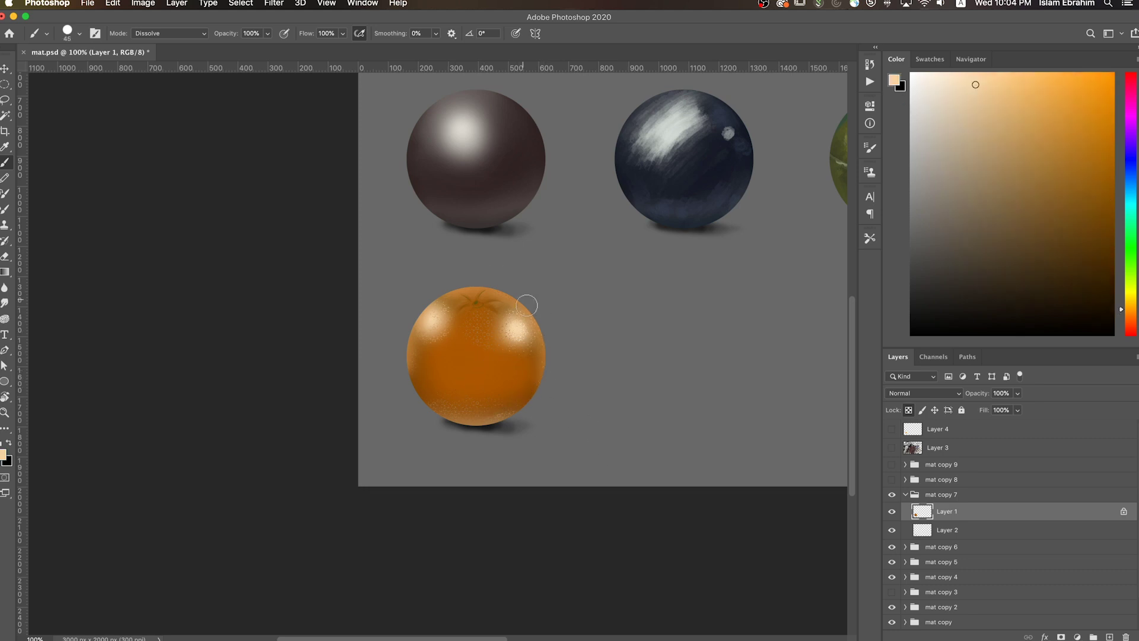
- Pick a darker brown paint colour for further shading
{"action": "scroll", "coordinate": [532, 327], "scroll_direction": "up", "scroll_amount": 5, "text": "alt"}
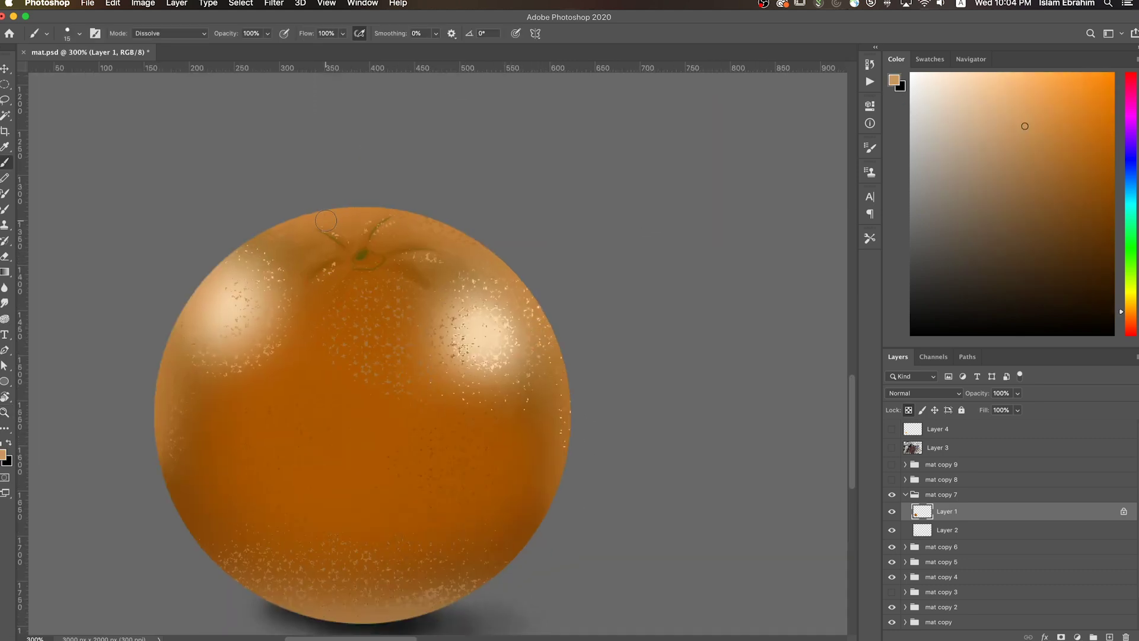
{"action": "left_click", "coordinate": [436, 293], "text": "alt"}
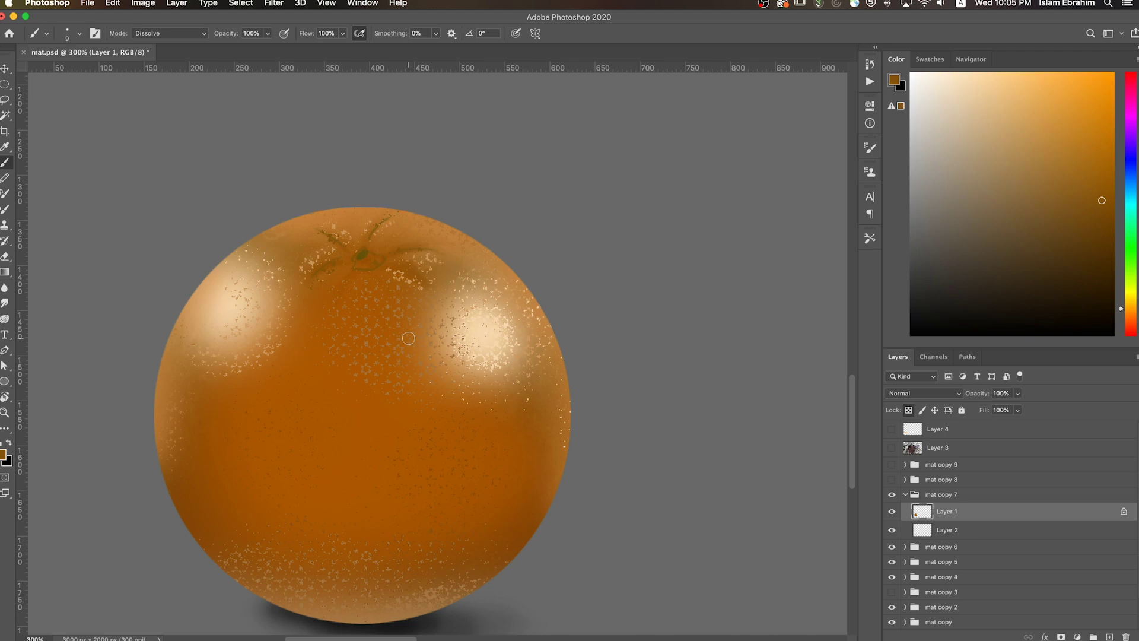
{"action": "scroll", "coordinate": [408, 337], "scroll_direction": "down", "scroll_amount": 3, "text": "alt"}
{"action": "scroll", "coordinate": [649, 450], "scroll_direction": "down", "scroll_amount": 5, "text": "alt"}
- Paint a light highlight on the orange with a textured brush
{"action": "key", "text": "z"}
{"action": "left_click", "coordinate": [565, 382]}
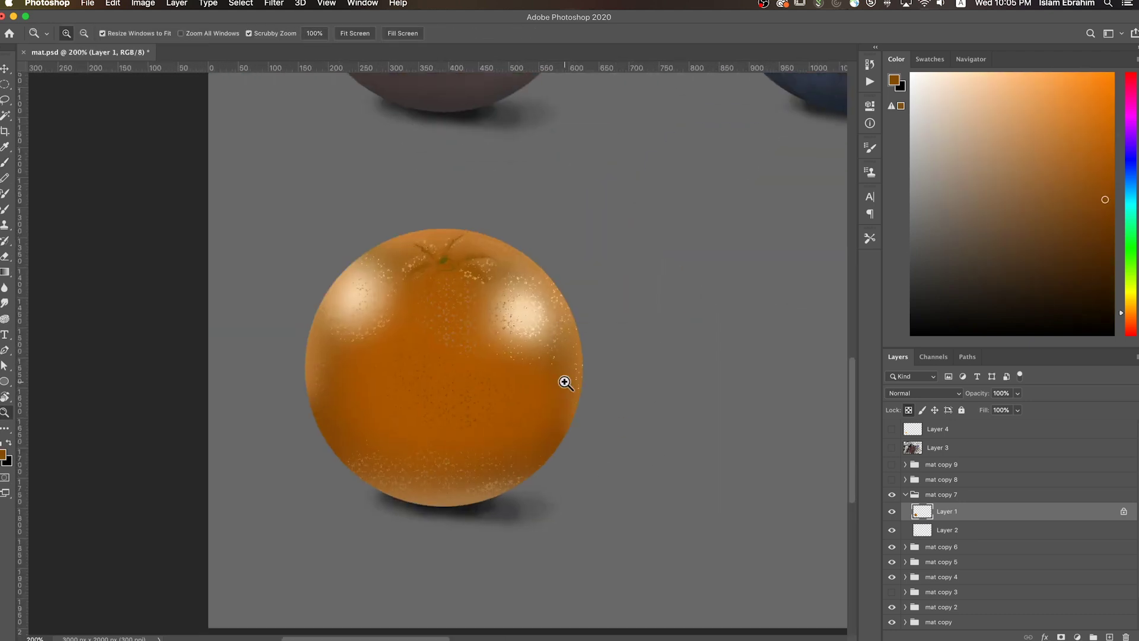
{"action": "key", "text": "b"}
{"action": "right_click", "coordinate": [565, 382]}
{"action": "double_click", "coordinate": [737, 465]}
{"action": "left_click", "coordinate": [552, 332], "text": "alt"}
{"action": "left_click_drag", "start_coordinate": [540, 336], "coordinate": [533, 318]}
- Smooth the orange's centre with darker sampled orange
{"action": "key", "text": "["}
{"action": "key", "text": "["}
{"action": "key", "text": "["}
{"action": "left_click", "coordinate": [538, 360], "text": "alt"}
{"action": "left_click", "coordinate": [475, 371], "text": "alt"}
{"action": "key", "text": "]"}
{"action": "key", "text": "]"}
{"action": "key", "text": "]"}
{"action": "mouse_move", "coordinate": [493, 382]}
{"action": "left_mouse_down"}
{"action": "mouse_move", "coordinate": [377, 407]}
{"action": "mouse_move", "coordinate": [466, 356]}
{"action": "mouse_move", "coordinate": [369, 420]}
{"action": "left_mouse_up"}
- Load a tiny brush with dark olive-green sampled from the stem
{"action": "left_click", "coordinate": [347, 299], "text": "alt"}
{"action": "key", "text": "["}
{"action": "key", "text": "["}
{"action": "key", "text": "["}
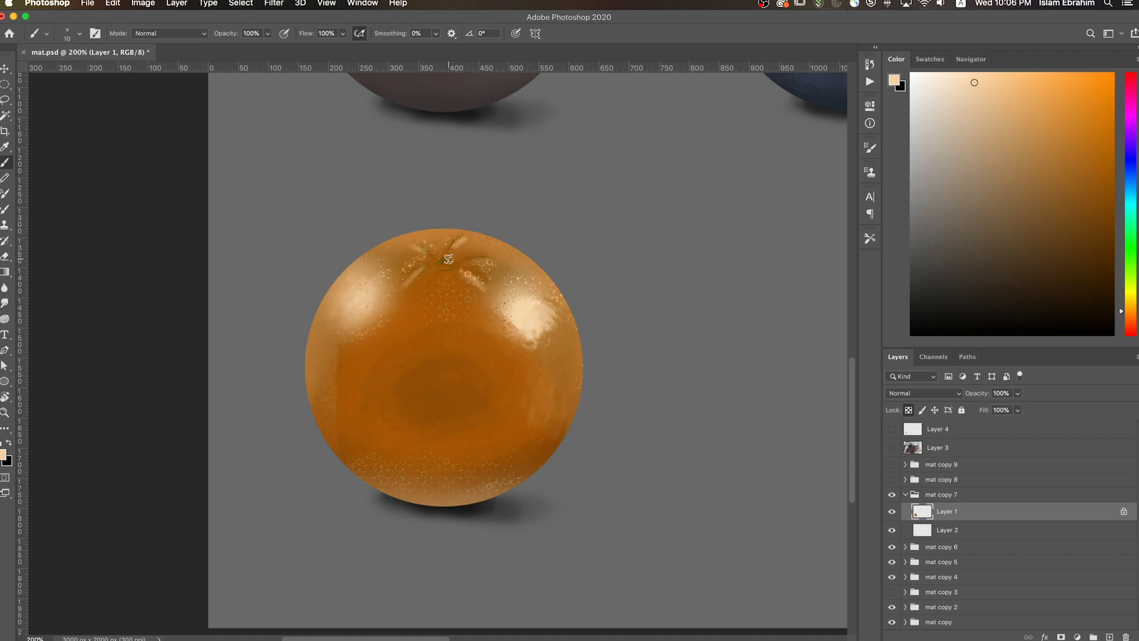
{"action": "left_click", "coordinate": [448, 259], "text": "alt"}
{"action": "key", "text": "["}
{"action": "key", "text": "["}
{"action": "key", "text": "["}
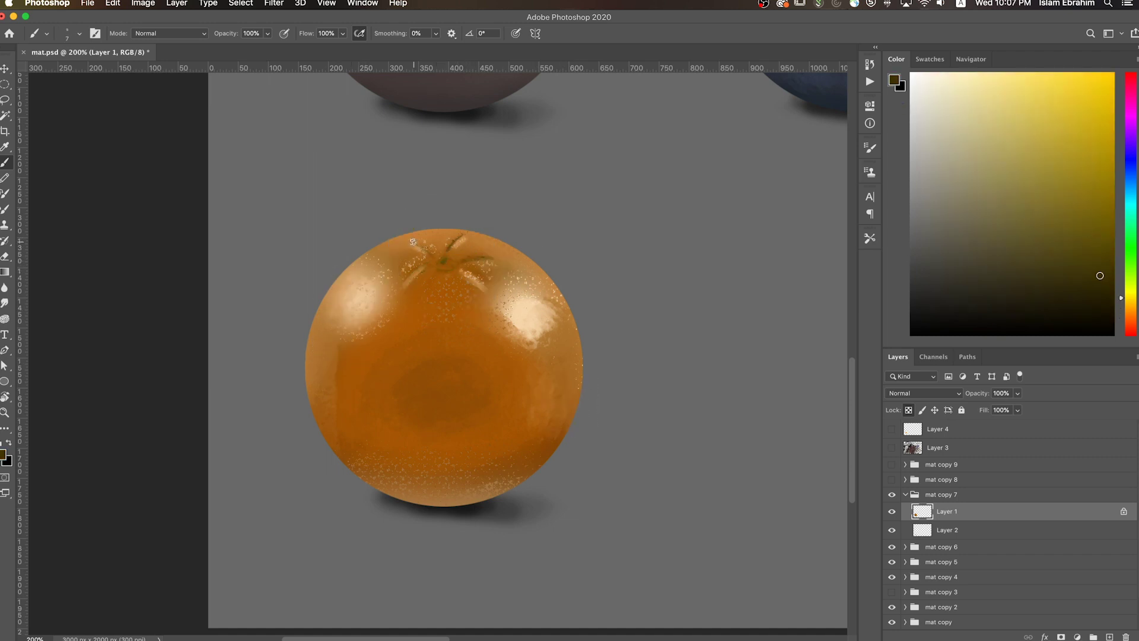
{"action": "left_click", "coordinate": [440, 262], "text": "alt"}
{"action": "key", "text": "bracketleft"}
{"action": "key", "text": "bracketleft"}
{"action": "key", "text": "bracketleft"}
- Dab lighter paint along the orange's right side and lower edge
{"action": "key", "text": "bracketright"}
{"action": "key", "text": "bracketright"}
{"action": "key", "text": "bracketright"}
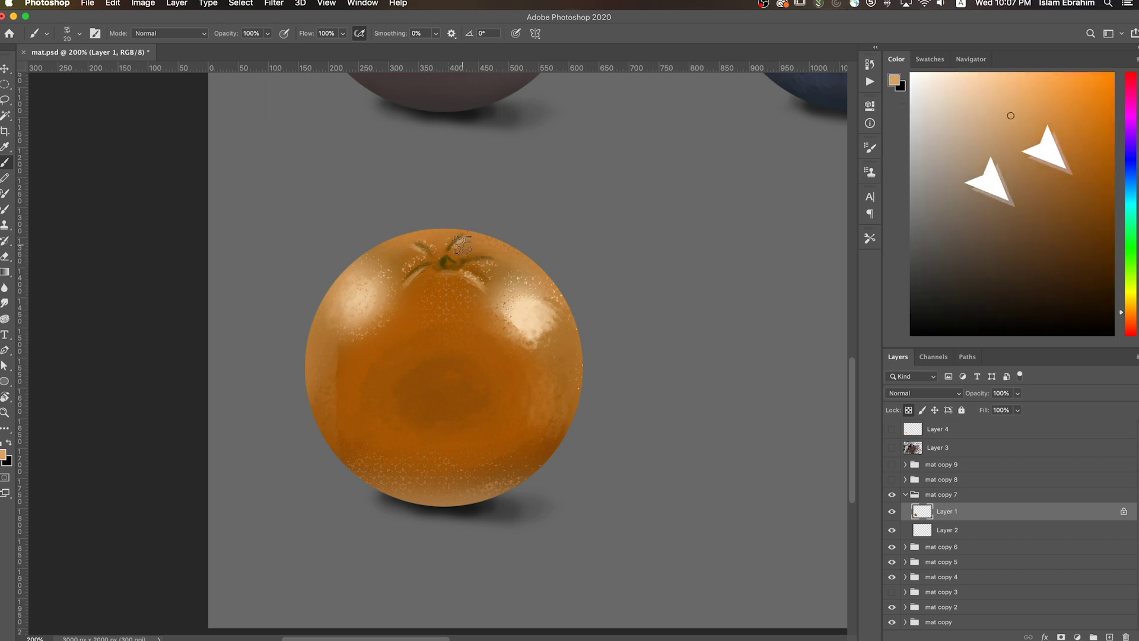
{"action": "key", "text": "bracketright"}
{"action": "key", "text": "bracketright"}
{"action": "key", "text": "bracketright"}
{"action": "left_click", "coordinate": [521, 287], "text": "alt"}
{"action": "left_click_drag", "start_coordinate": [475, 317], "coordinate": [517, 380]}
{"action": "key", "text": "ctrl+minus"}
{"action": "left_click", "coordinate": [434, 369], "text": "alt"}
{"action": "key", "text": "bracketright"}
{"action": "key", "text": "bracketright"}
{"action": "key", "text": "bracketright"}
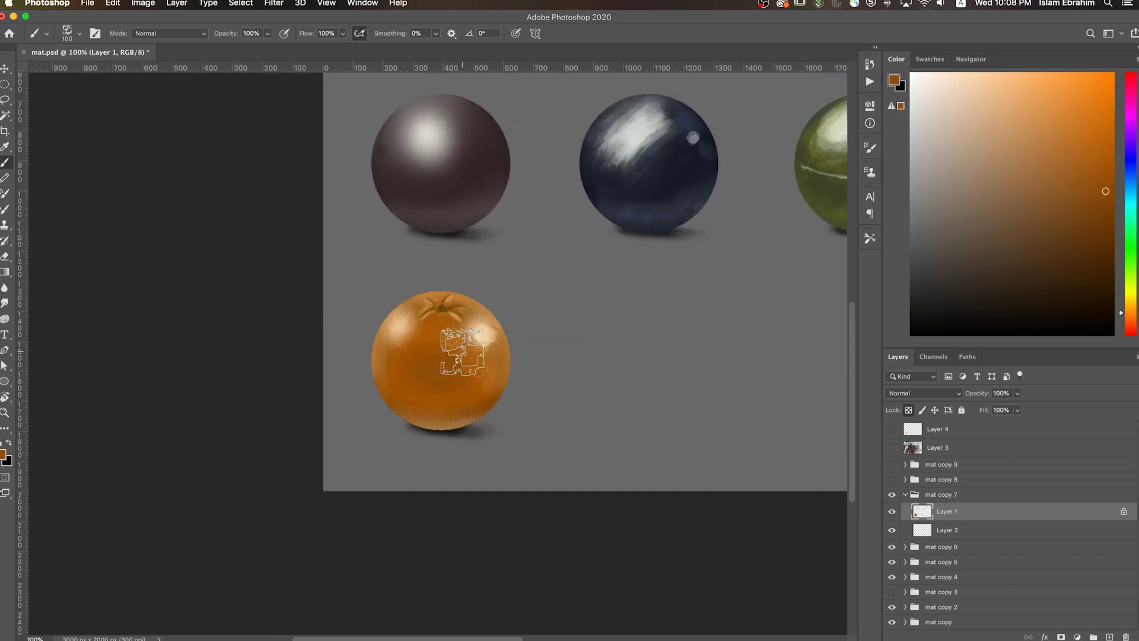
- Briefly toggle Quick Mask, then try darker orange, tan, peach and brown colours
{"action": "key", "text": "q"}
{"action": "key", "text": "bracketleft"}
{"action": "key", "text": "bracketleft"}
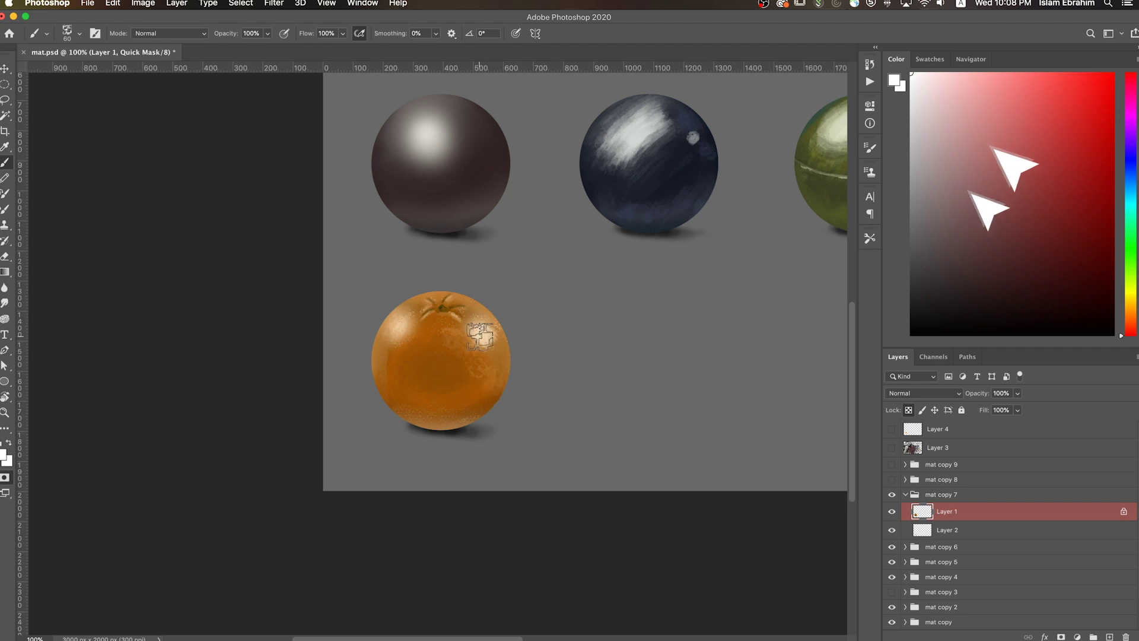
{"action": "key", "text": "q"}
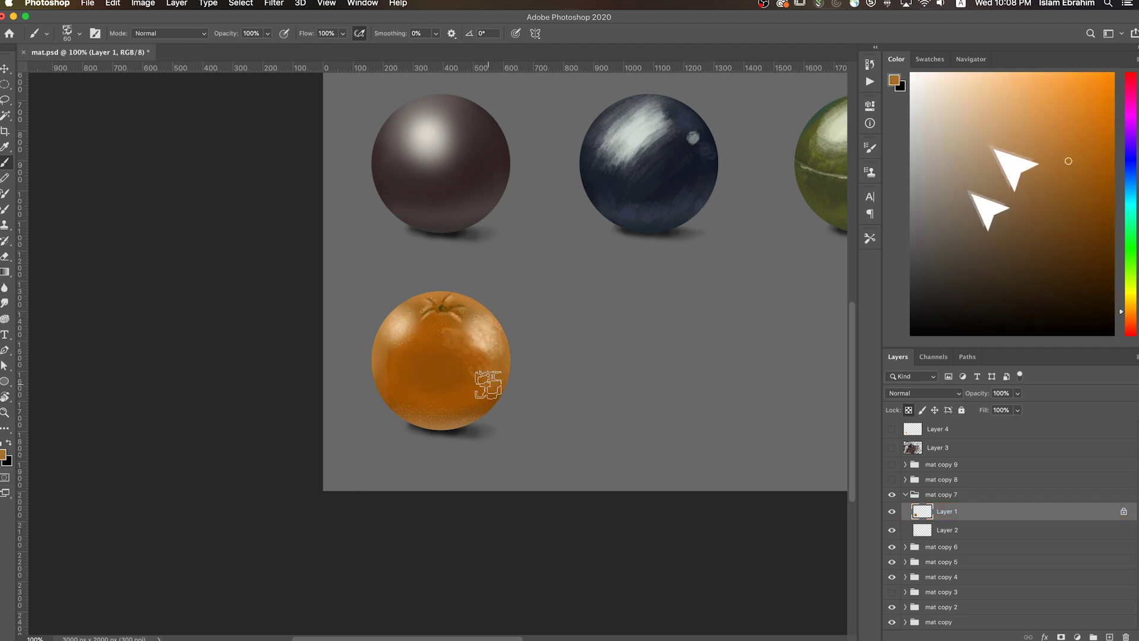
{"action": "left_click", "coordinate": [1105, 194]}
{"action": "left_click", "coordinate": [1032, 166]}
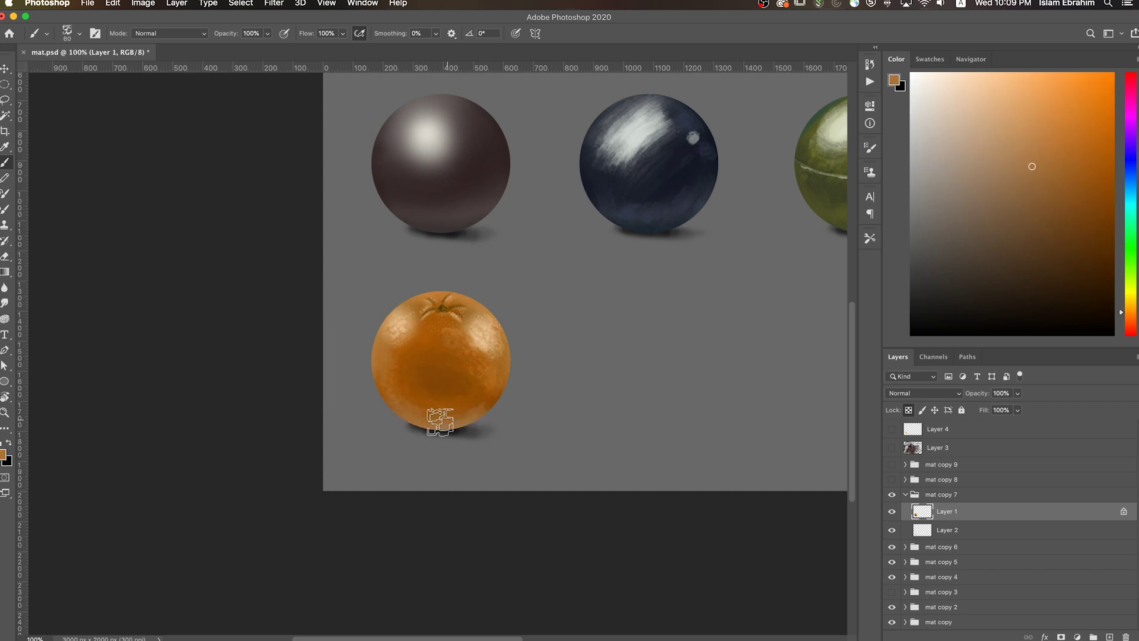
{"action": "left_click", "coordinate": [495, 343], "text": "alt"}
{"action": "left_click", "coordinate": [446, 318], "text": "alt"}
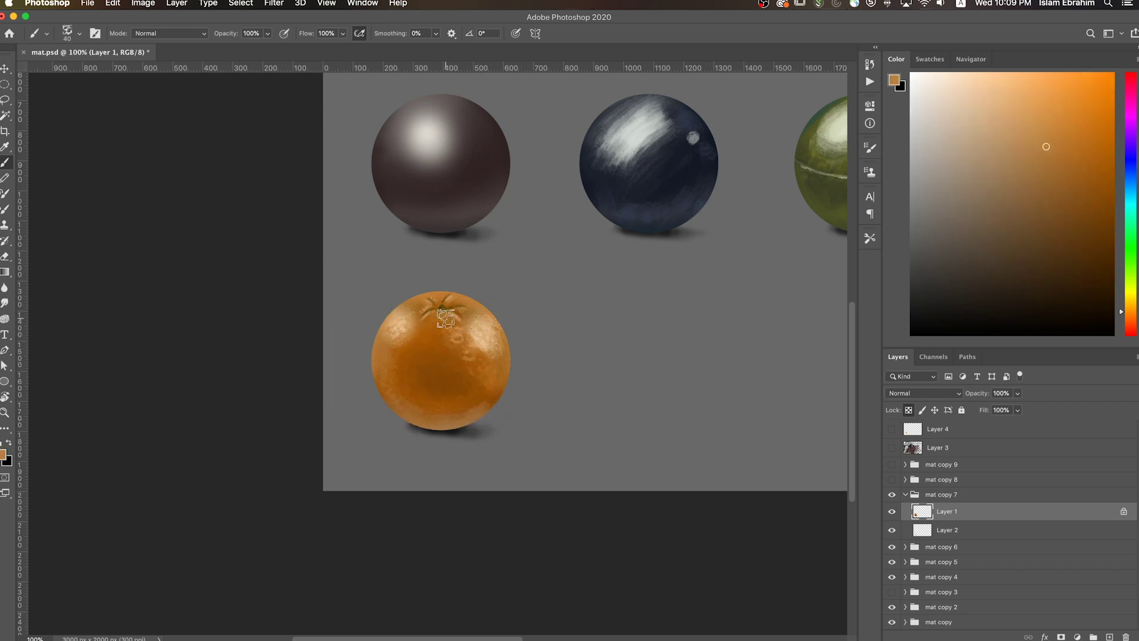
{"action": "left_click", "coordinate": [456, 363], "text": "alt"}
- Paint a darker brown stroke across the orange's centre, then load light peach
{"action": "key", "text": "bracketright"}
{"action": "key", "text": "bracketright"}
{"action": "key", "text": "bracketright"}
{"action": "scroll", "coordinate": [433, 371], "scroll_direction": "up", "scroll_amount": 2}
{"action": "key", "text": "bracketleft"}
{"action": "key", "text": "bracketleft"}
{"action": "key", "text": "bracketleft"}
{"action": "left_click", "coordinate": [498, 427], "text": "alt"}
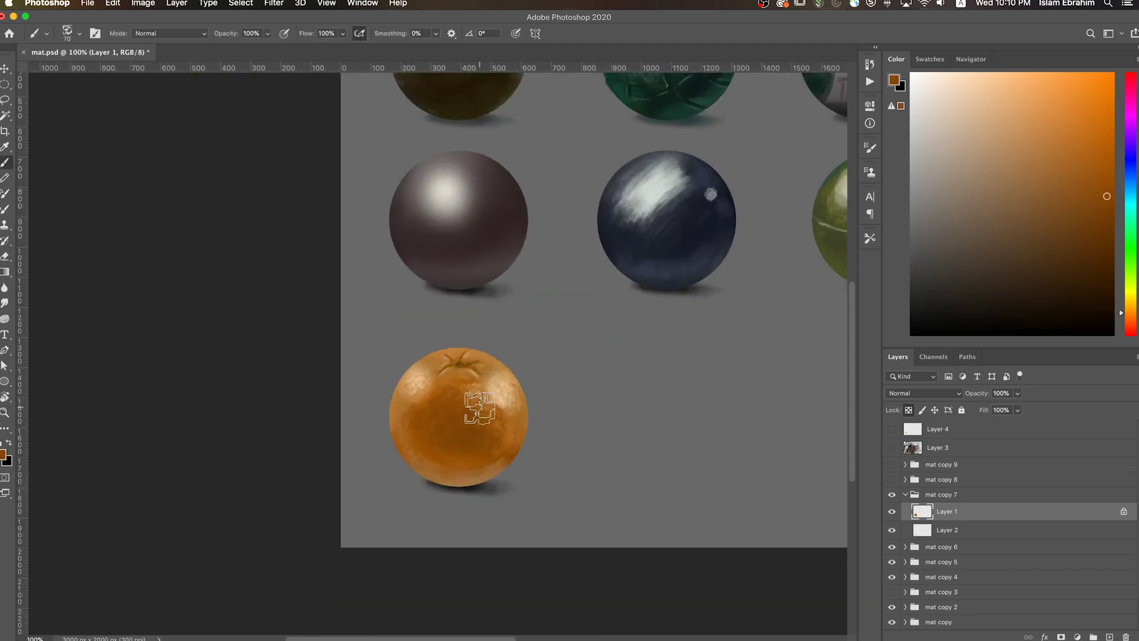
{"action": "left_click_drag", "start_coordinate": [480, 409], "coordinate": [509, 458]}
{"action": "key", "text": "bracketright"}
{"action": "left_click", "coordinate": [389, 444], "text": "alt"}
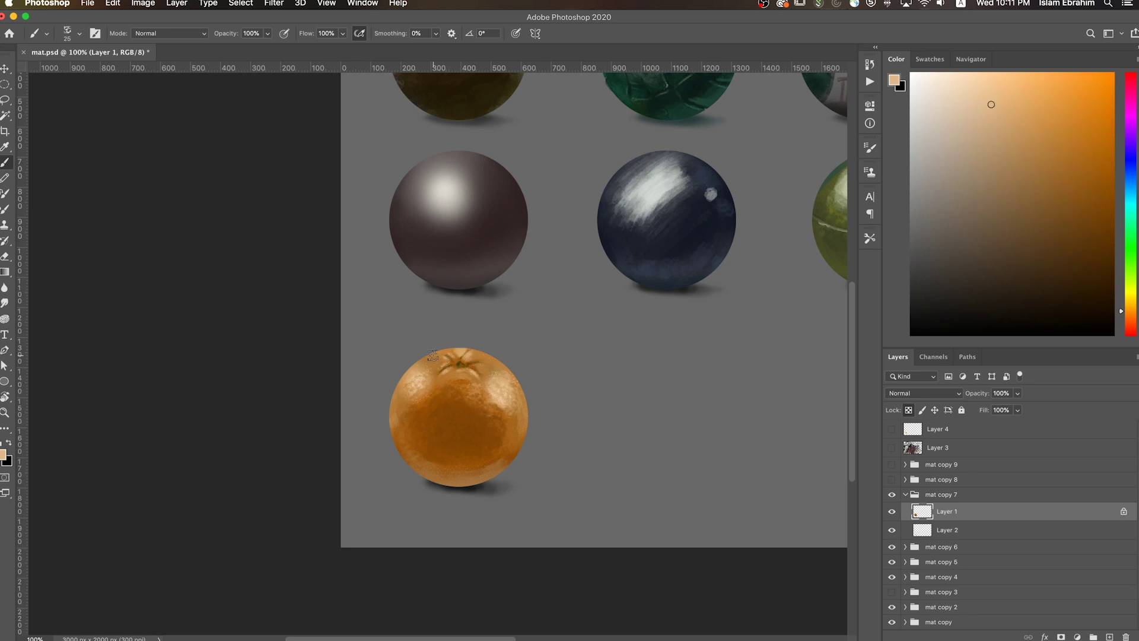
- Check the orange at 200%, add light peach speckles, then zoom out to 66.7%
{"action": "key", "text": "z"}
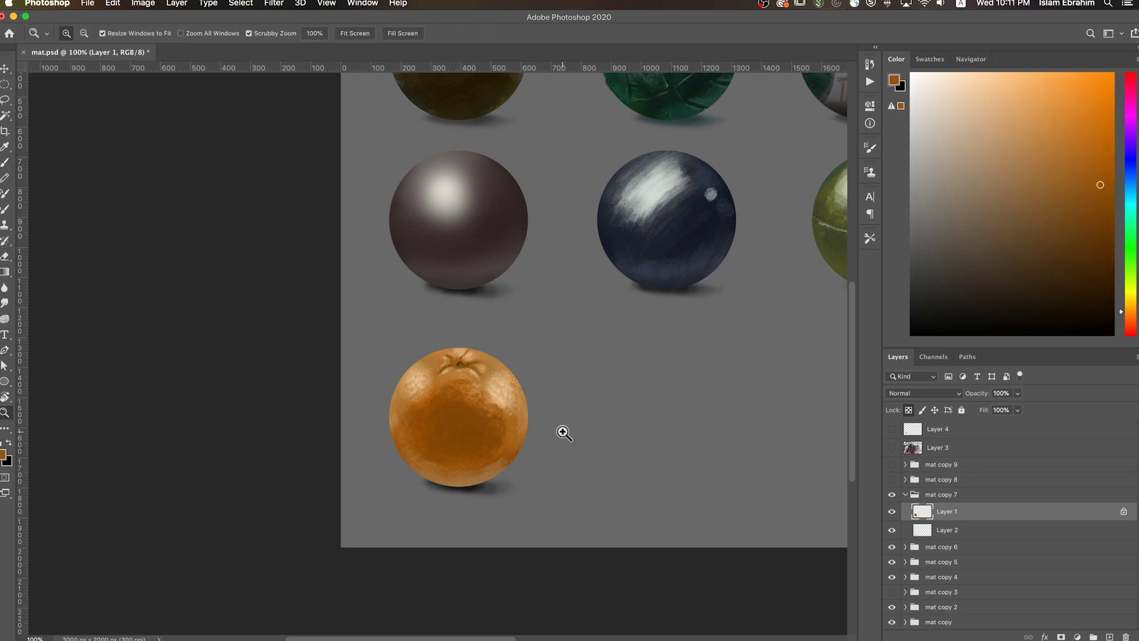
{"action": "left_click", "coordinate": [562, 430], "text": "alt"}
{"action": "left_click", "coordinate": [249, 522]}
{"action": "left_click", "coordinate": [249, 498]}
{"action": "key", "text": "b"}
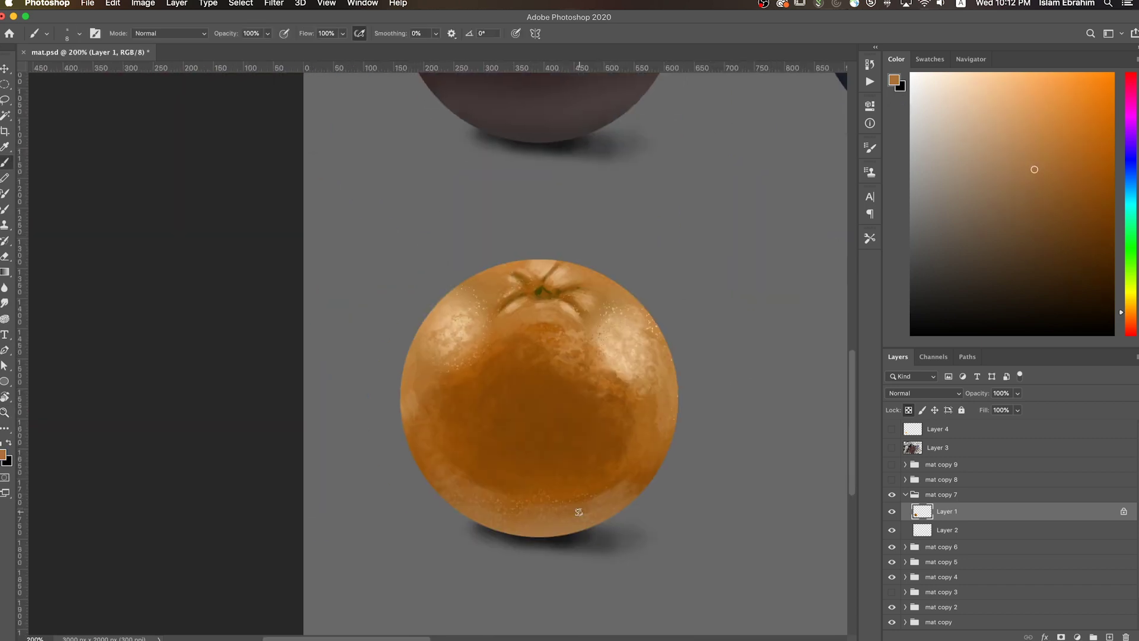
{"action": "key", "text": "bracketleft"}
{"action": "key", "text": "ctrl+minus"}
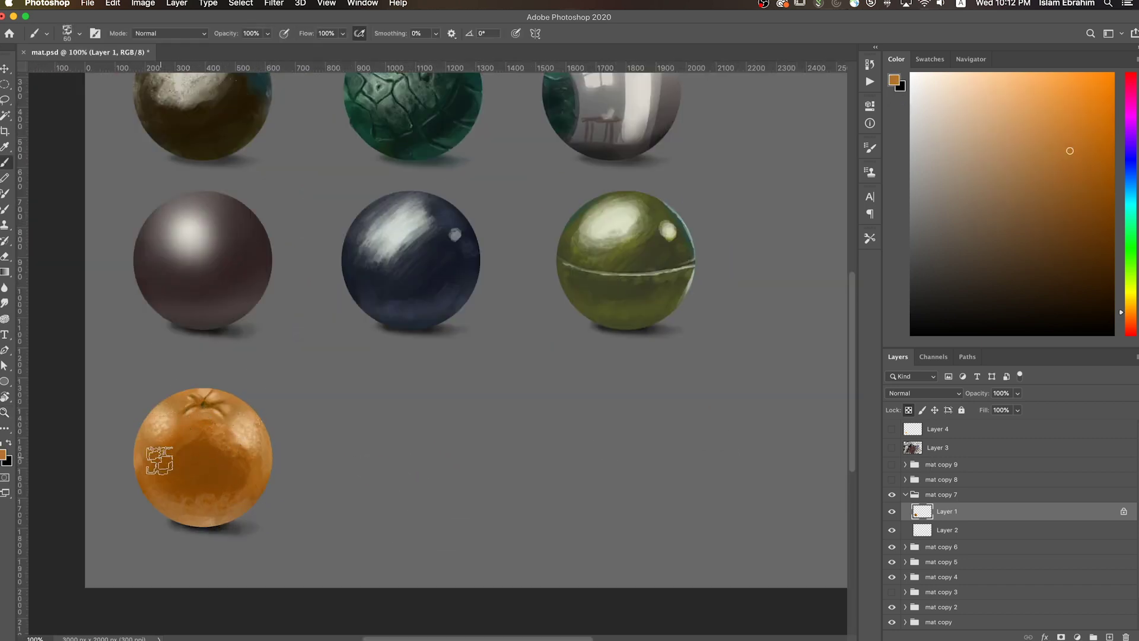
{"action": "left_click", "coordinate": [230, 467], "text": "alt"}
{"action": "key", "text": "z"}
{"action": "key", "text": "ctrl+minus"}
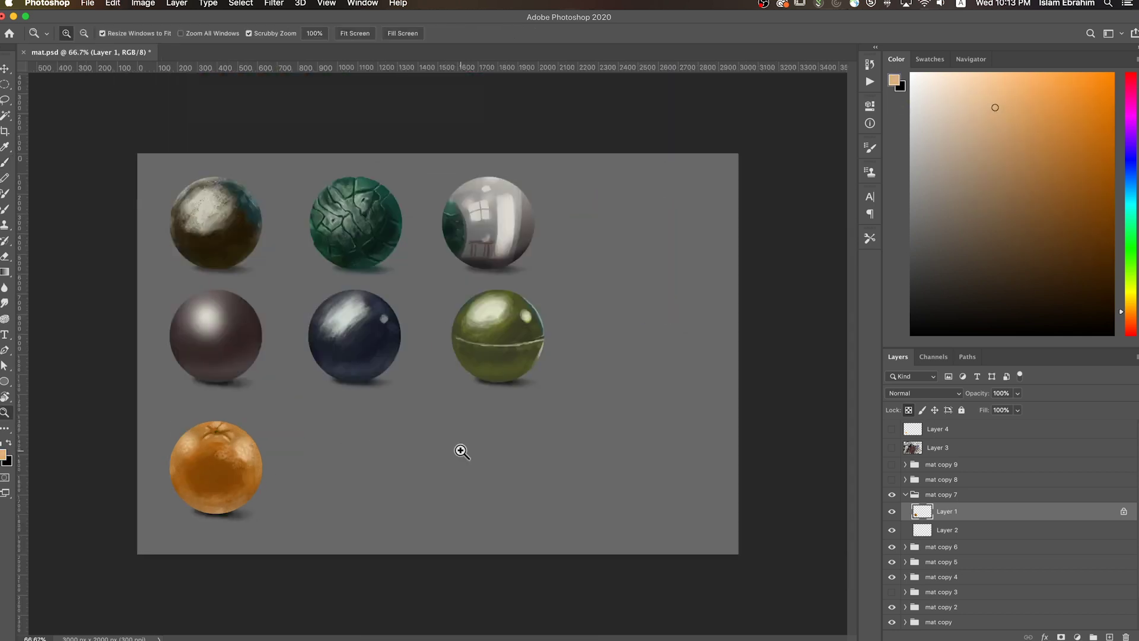
- Show the mat copy 8 group, hide the rulers, and fill its Layer 1 with brown
{"action": "left_click", "coordinate": [892, 479]}
{"action": "left_click", "coordinate": [946, 496]}
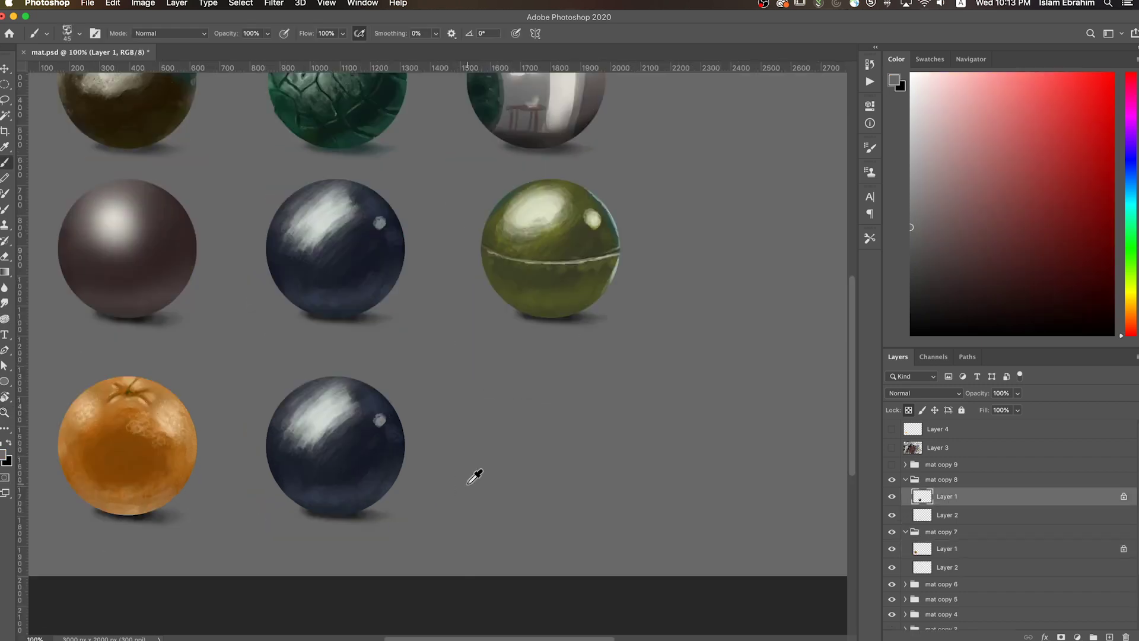
{"action": "scroll", "coordinate": [616, 519], "scroll_direction": "up", "scroll_amount": 3}
{"action": "key", "text": "ctrl+r"}
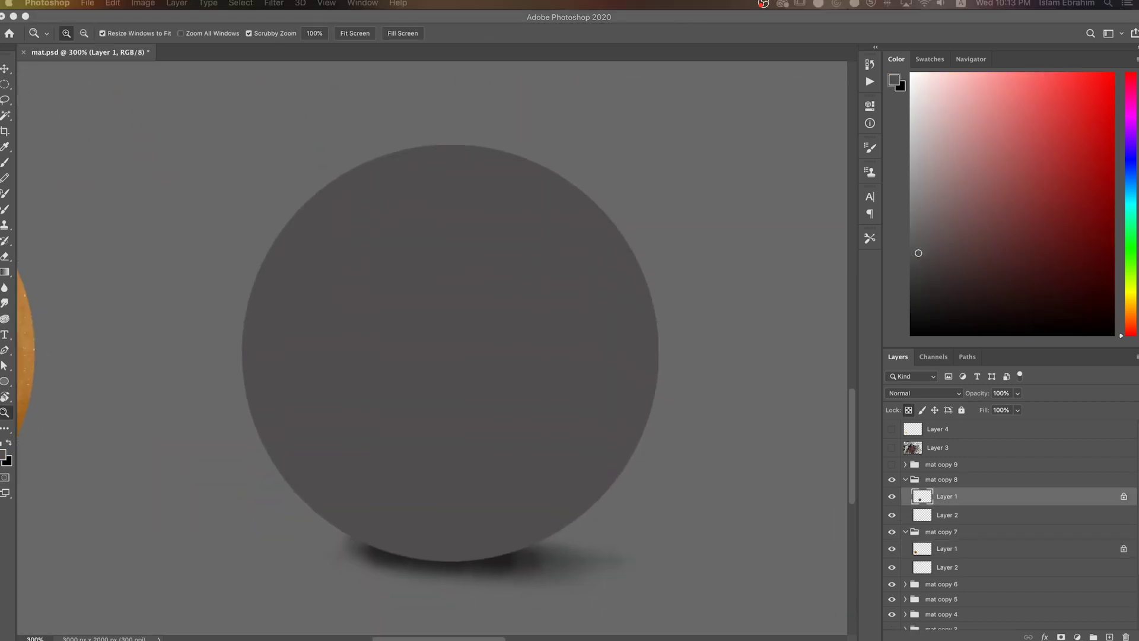
{"action": "left_click_drag", "start_coordinate": [1132, 322], "coordinate": [1132, 303]}
{"action": "key", "text": "alt+BackSpace"}
- Paint dark shading on the sphere and smooth it with a large soft round brush
{"action": "key", "text": "b"}
{"action": "left_click_drag", "start_coordinate": [1011, 242], "coordinate": [1085, 276]}
{"action": "left_click_drag", "start_coordinate": [465, 451], "coordinate": [595, 331]}
{"action": "left_click_drag", "start_coordinate": [320, 504], "coordinate": [468, 450]}
{"action": "right_click", "coordinate": [569, 305]}
{"action": "double_click", "coordinate": [664, 545]}
{"action": "left_click_drag", "start_coordinate": [649, 433], "coordinate": [692, 178]}
- Paint a soft light grey-brown highlight on the sphere's upper left
{"action": "left_click", "coordinate": [1019, 242]}
{"action": "left_click", "coordinate": [933, 170]}
{"action": "key", "text": "bracketright"}
{"action": "key", "text": "bracketright"}
{"action": "mouse_move", "coordinate": [393, 266]}
{"action": "left_mouse_down"}
{"action": "mouse_move", "coordinate": [542, 165]}
{"action": "mouse_move", "coordinate": [422, 280]}
{"action": "left_mouse_up"}
- Paint a dark red band diagonally across the sphere
{"action": "left_click", "coordinate": [593, 360], "text": "alt"}
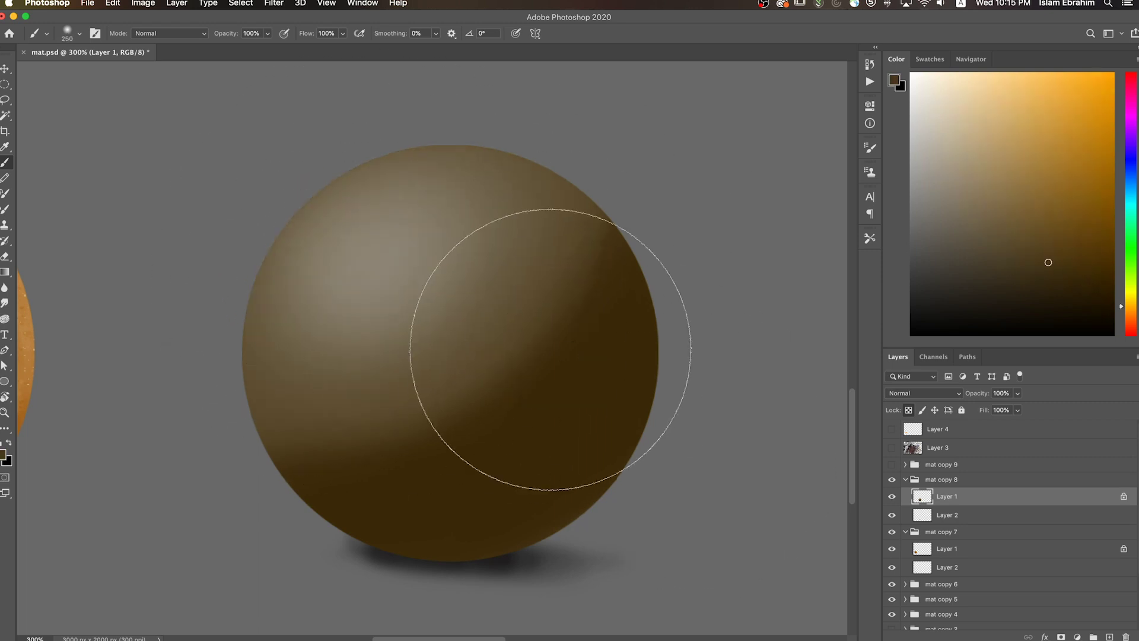
{"action": "left_click", "coordinate": [1125, 328]}
{"action": "key", "text": "bracketleft"}
{"action": "key", "text": "bracketleft"}
{"action": "key", "text": "bracketleft"}
{"action": "mouse_move", "coordinate": [584, 300]}
{"action": "left_mouse_down"}
{"action": "mouse_move", "coordinate": [371, 415]}
{"action": "mouse_move", "coordinate": [606, 258]}
{"action": "left_mouse_up"}
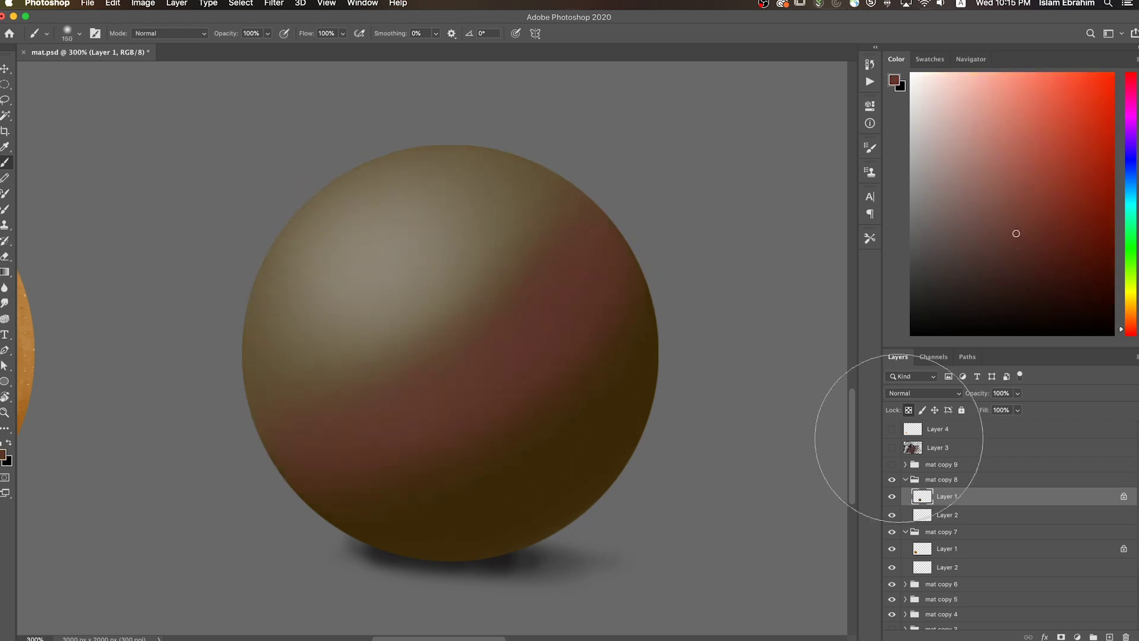
{"action": "left_click", "coordinate": [634, 430], "text": "alt"}
- Resample the sphere's dark red, light tan and dark brown with a larger brush
{"action": "key", "text": "z"}
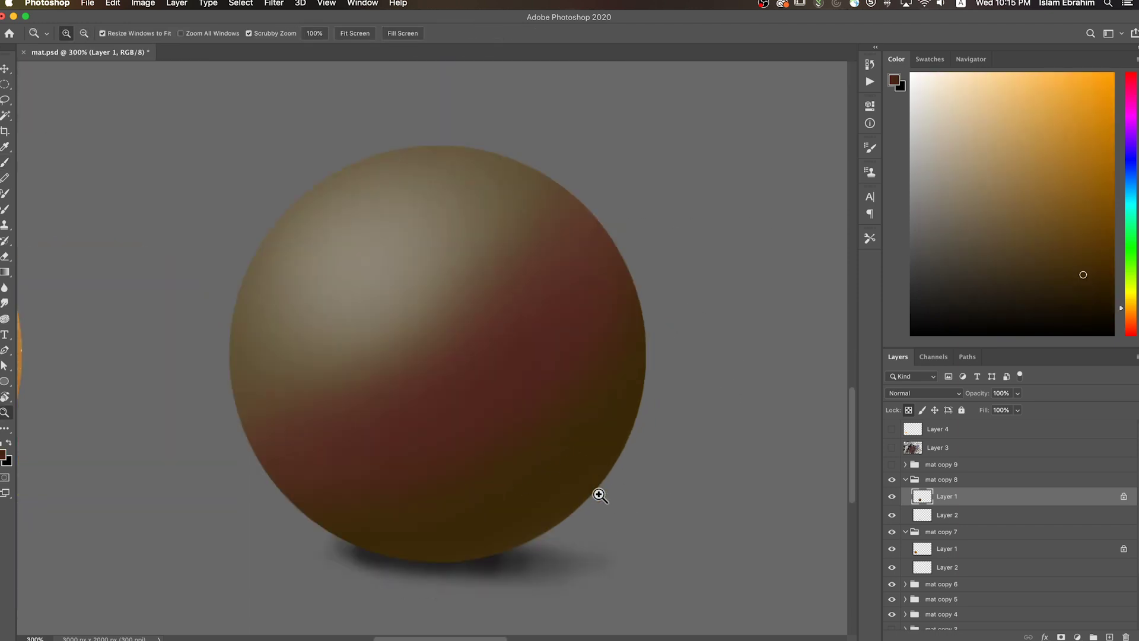
{"action": "key", "text": "b"}
{"action": "left_click", "coordinate": [488, 399], "text": "alt"}
{"action": "key", "text": "bracketright"}
{"action": "key", "text": "bracketright"}
{"action": "left_click", "coordinate": [308, 455], "text": "alt"}
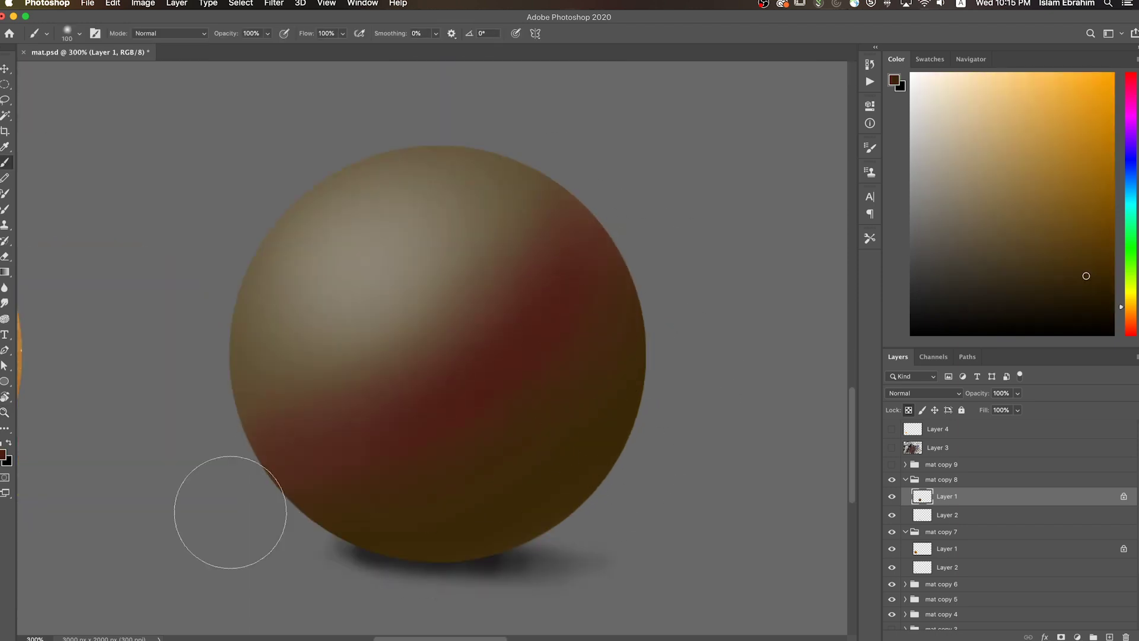
{"action": "left_click", "coordinate": [392, 277], "text": "alt"}
{"action": "left_click", "coordinate": [619, 482], "text": "alt"}
- Add light tan glints on the upper-left highlight with a spatter brush
{"action": "right_click", "coordinate": [671, 308]}
{"action": "double_click", "coordinate": [1009, 592]}
{"action": "key", "text": "bracketleft"}
{"action": "key", "text": "bracketleft"}
{"action": "key", "text": "bracketleft"}
{"action": "left_click", "coordinate": [335, 244], "text": "alt"}
{"action": "mouse_move", "coordinate": [332, 243]}
{"action": "left_mouse_down"}
{"action": "mouse_move", "coordinate": [373, 214]}
{"action": "mouse_move", "coordinate": [310, 241]}
{"action": "mouse_move", "coordinate": [392, 208]}
{"action": "left_mouse_up"}
{"action": "key", "text": "bracketleft"}
{"action": "key", "text": "bracketleft"}
{"action": "key", "text": "bracketleft"}
- Load dark olive-brown on a small soft round brush and zoom out to 200%
{"action": "right_click", "coordinate": [684, 360]}
{"action": "double_click", "coordinate": [765, 433]}
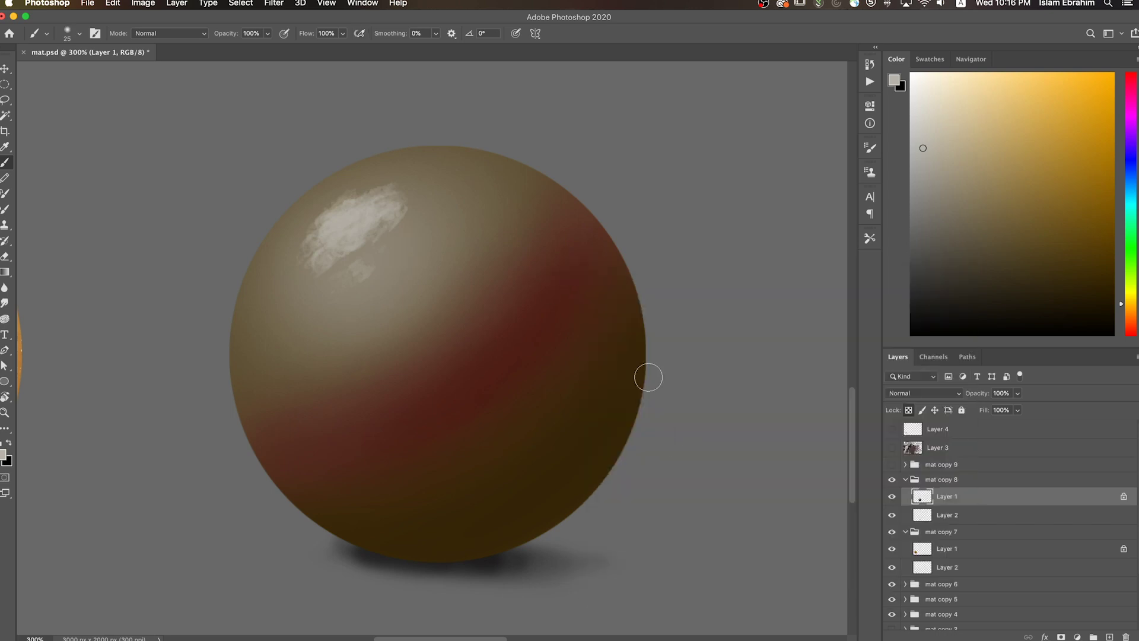
{"action": "left_click", "coordinate": [534, 397], "text": "alt"}
{"action": "left_click", "coordinate": [1133, 295]}
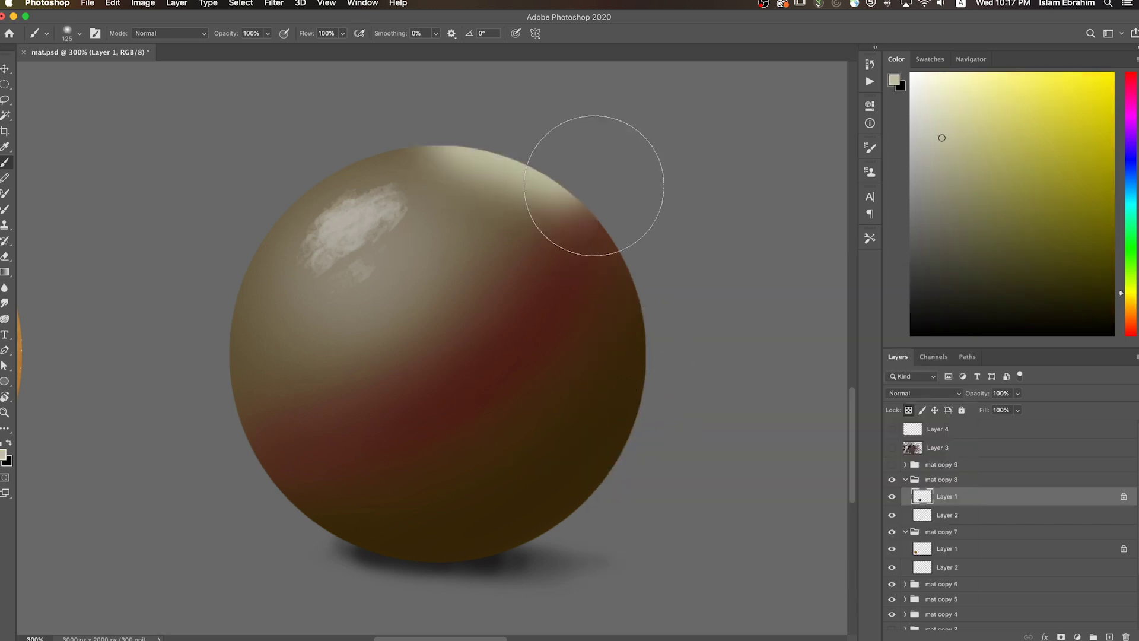
{"action": "key", "text": "super+minus"}
{"action": "key", "text": "bracketleft"}
{"action": "key", "text": "bracketleft"}
{"action": "key", "text": "bracketleft"}
- At 39% brush opacity, paint a green-teal stroke down the sphere's right edge
{"action": "key", "text": "3"}
{"action": "key", "text": "9"}
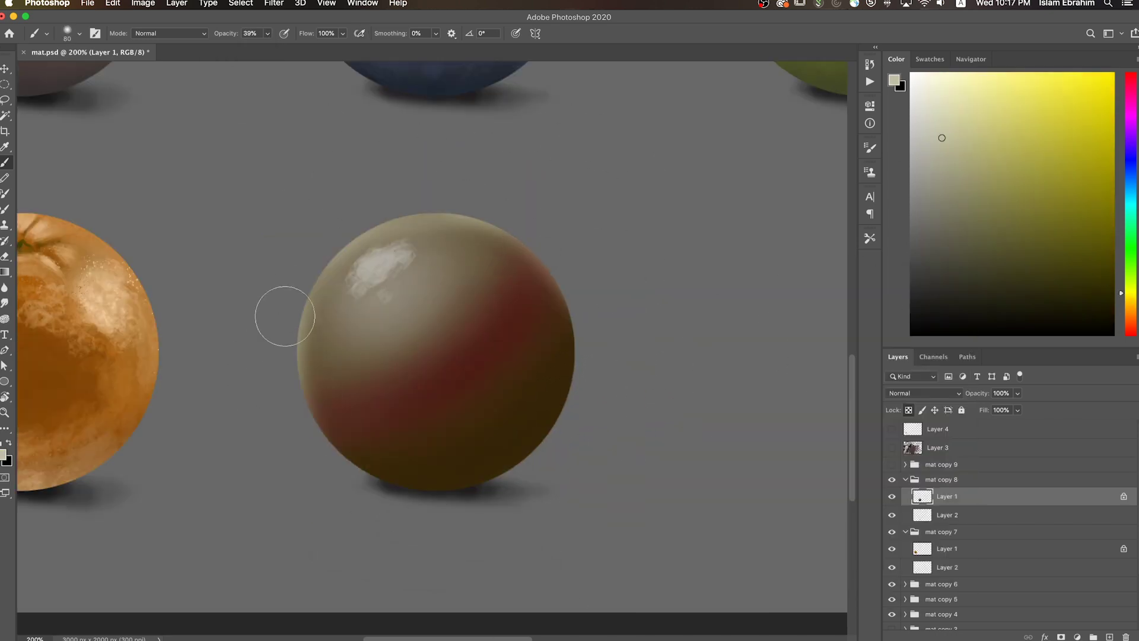
{"action": "left_click", "coordinate": [484, 456], "text": "alt"}
{"action": "key", "text": "bracketright"}
{"action": "key", "text": "bracketright"}
{"action": "key", "text": "bracketright"}
{"action": "left_click", "coordinate": [539, 295], "text": "alt"}
{"action": "left_click", "coordinate": [1132, 231]}
{"action": "left_click_drag", "start_coordinate": [549, 276], "coordinate": [565, 351]}
{"action": "left_click", "coordinate": [558, 280], "text": "alt"}
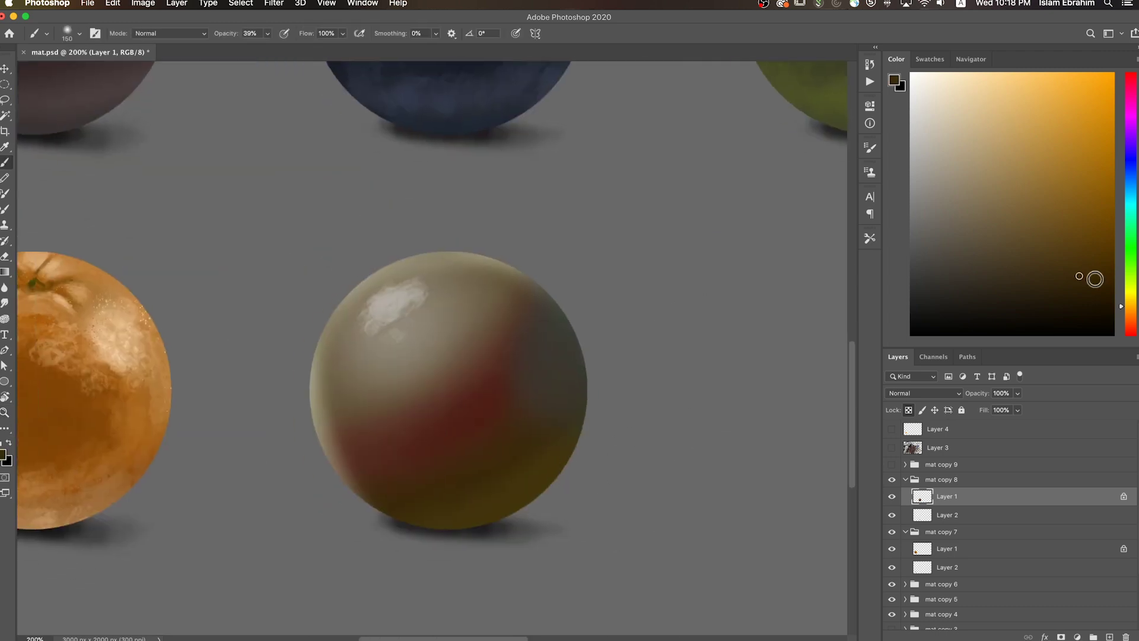
- Raise the sphere's lightness in Hue/Saturation to make it paler
{"action": "key", "text": "ctrl+u"}
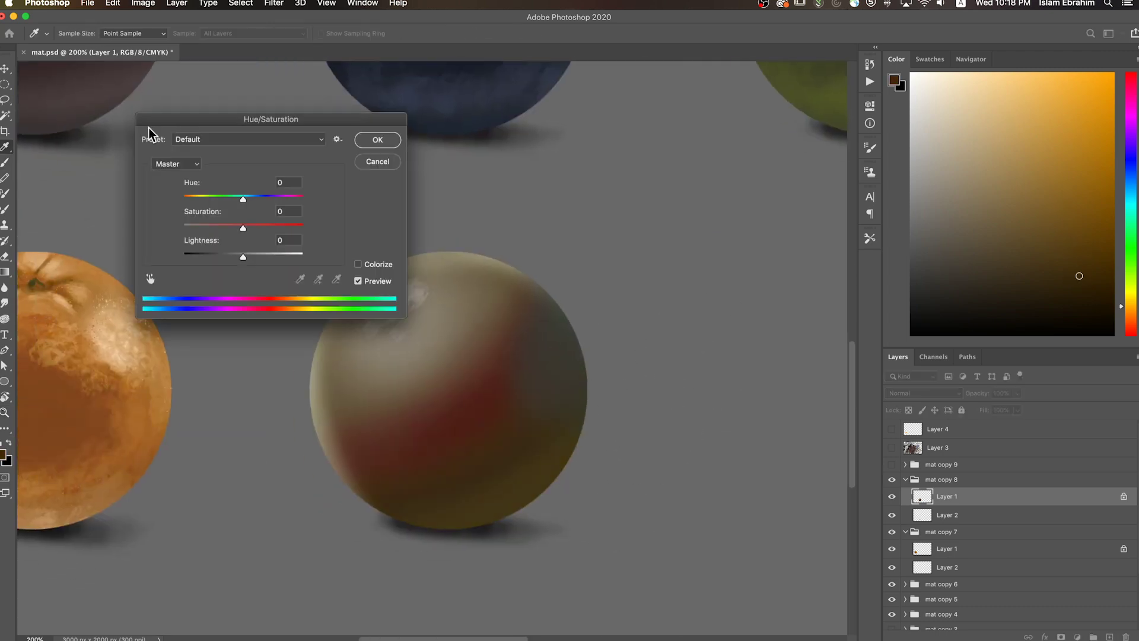
{"action": "left_click_drag", "start_coordinate": [151, 122], "coordinate": [137, 71]}
{"action": "left_click_drag", "start_coordinate": [228, 204], "coordinate": [239, 210]}
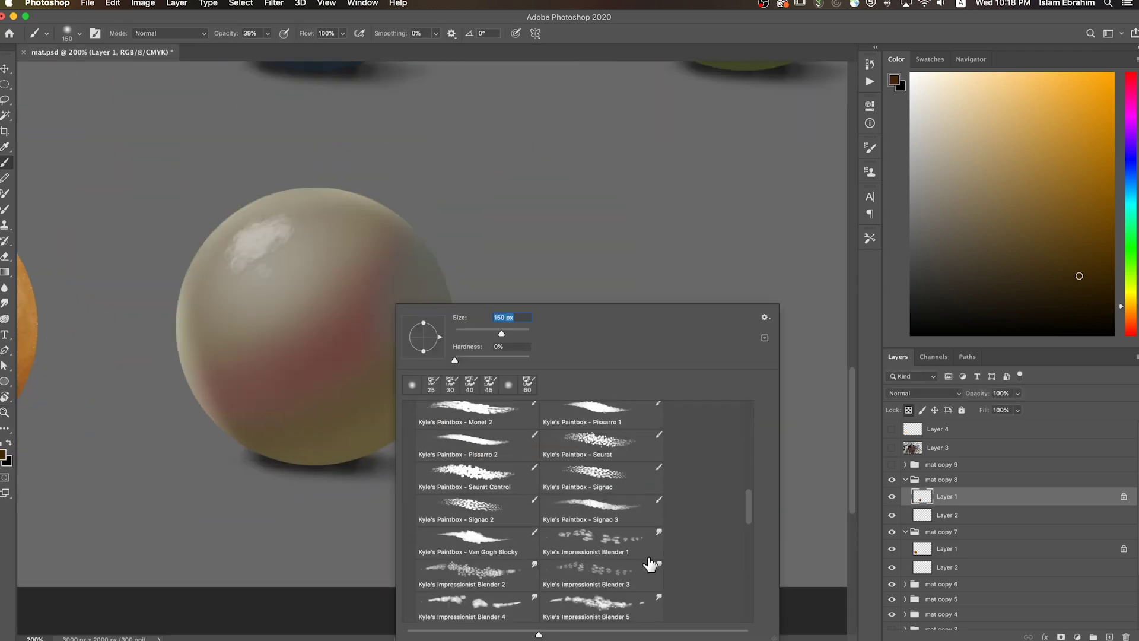
- Spatter small dark red dots over the sphere's upper-left
{"action": "double_click", "coordinate": [443, 446]}
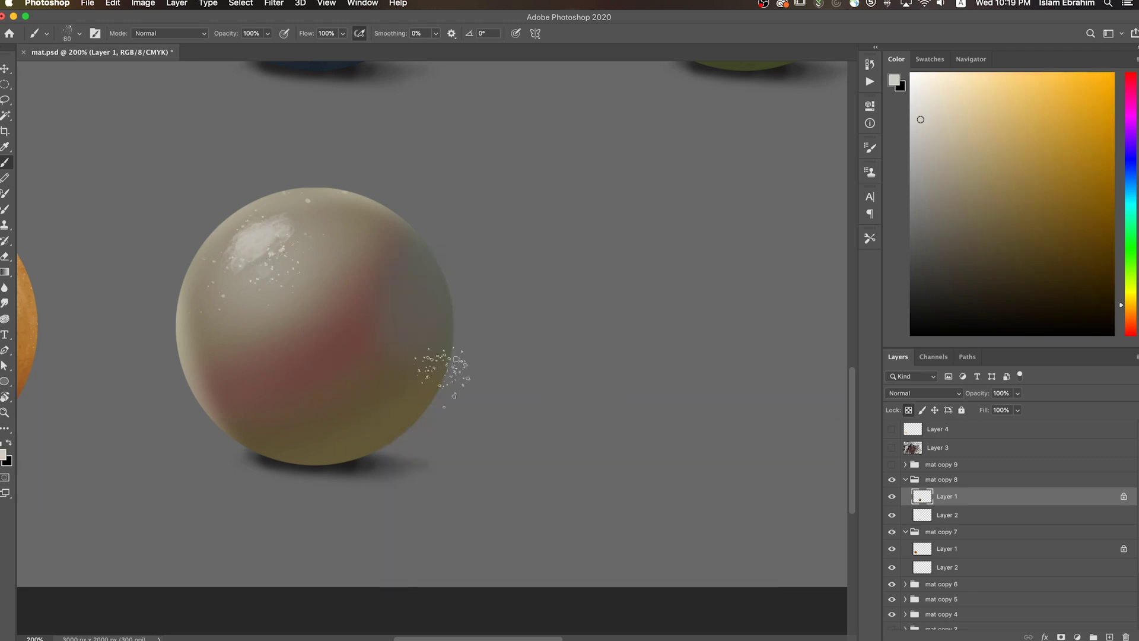
{"action": "left_click", "coordinate": [354, 372], "text": "alt"}
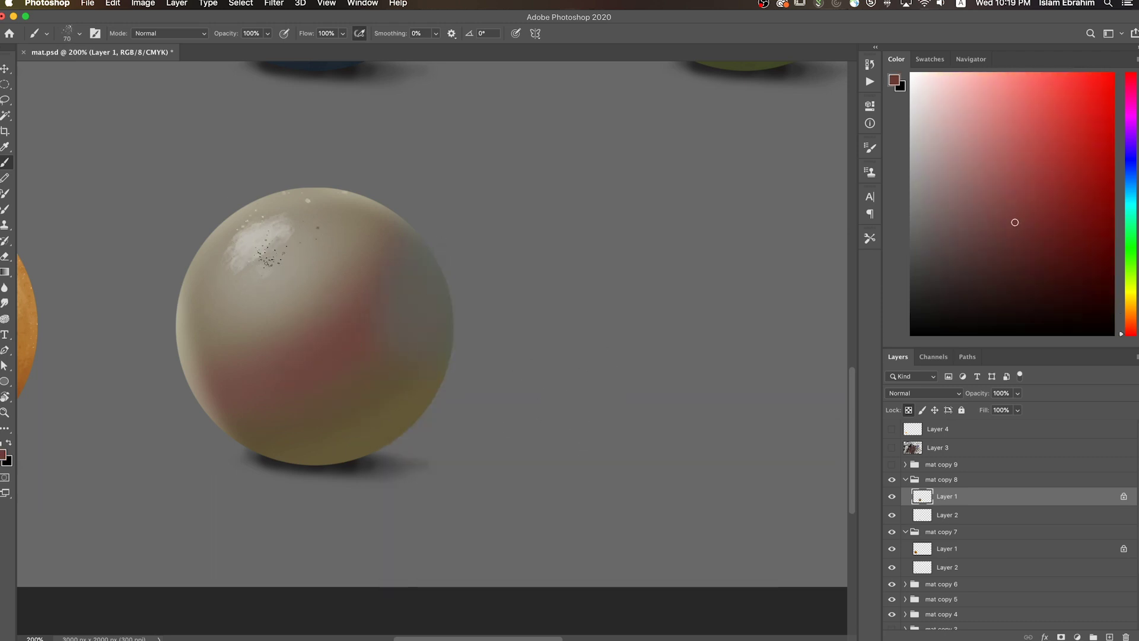
{"action": "left_click_drag", "start_coordinate": [338, 320], "coordinate": [249, 273]}
- Paint olive over the sphere's lower half with a soft round brush
{"action": "right_click", "coordinate": [619, 306]}
{"action": "double_click", "coordinate": [675, 509]}
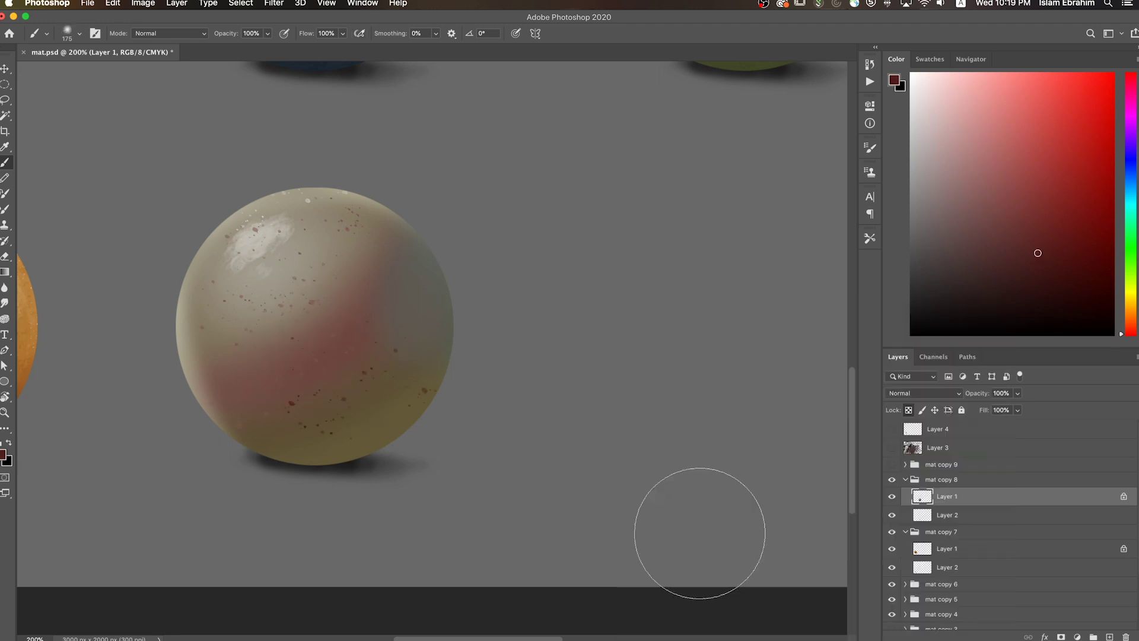
{"action": "left_click", "coordinate": [255, 457], "text": "alt"}
{"action": "left_click", "coordinate": [244, 451], "text": "alt"}
{"action": "left_click_drag", "start_coordinate": [244, 451], "coordinate": [254, 437]}
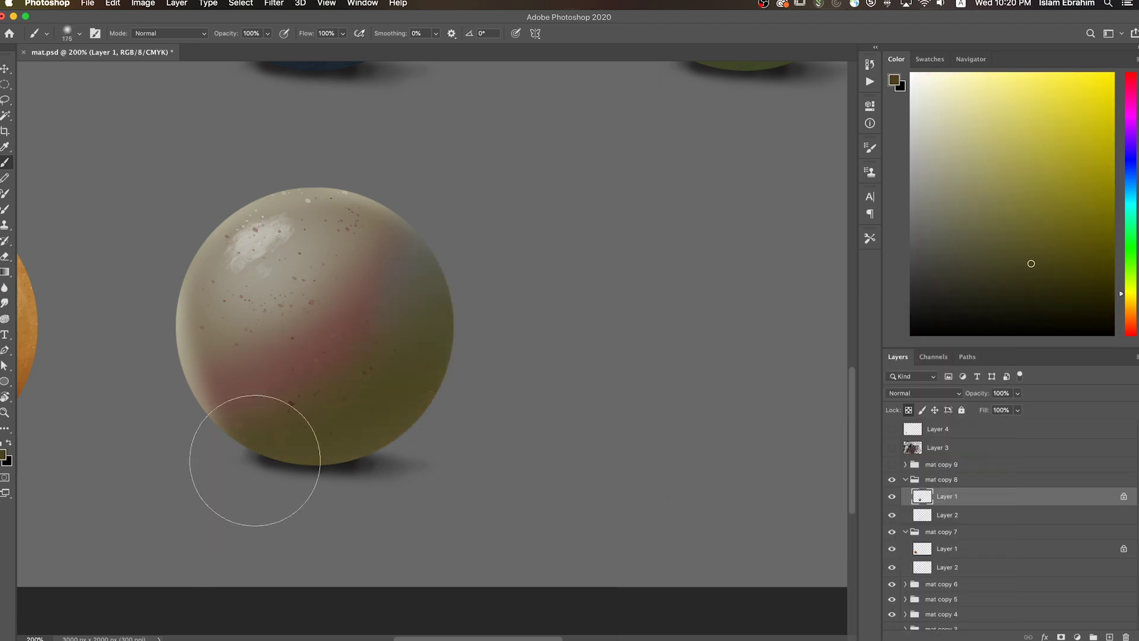
{"action": "left_click", "coordinate": [309, 356], "text": "alt"}
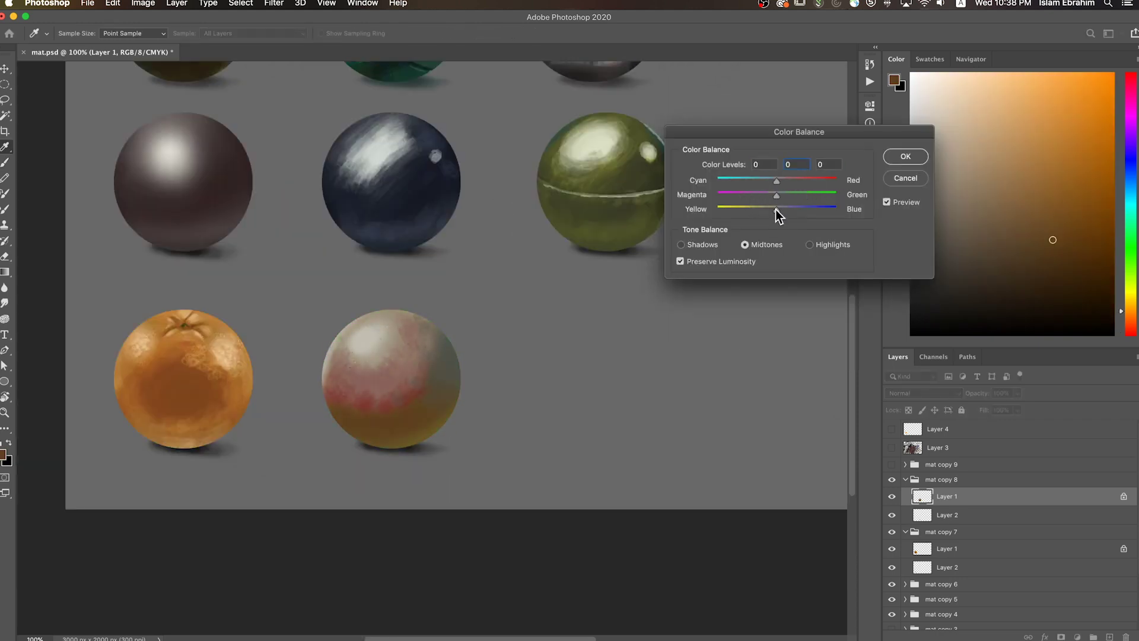
- Apply the colour balance, then sample pink, red and brown paint tones from the sphere
{"action": "key", "text": "Return"}
{"action": "key", "text": "b"}
{"action": "scroll", "coordinate": [700, 254], "scroll_direction": "up", "scroll_amount": 3}
{"action": "scroll", "coordinate": [699, 254], "scroll_direction": "right", "scroll_amount": 3}
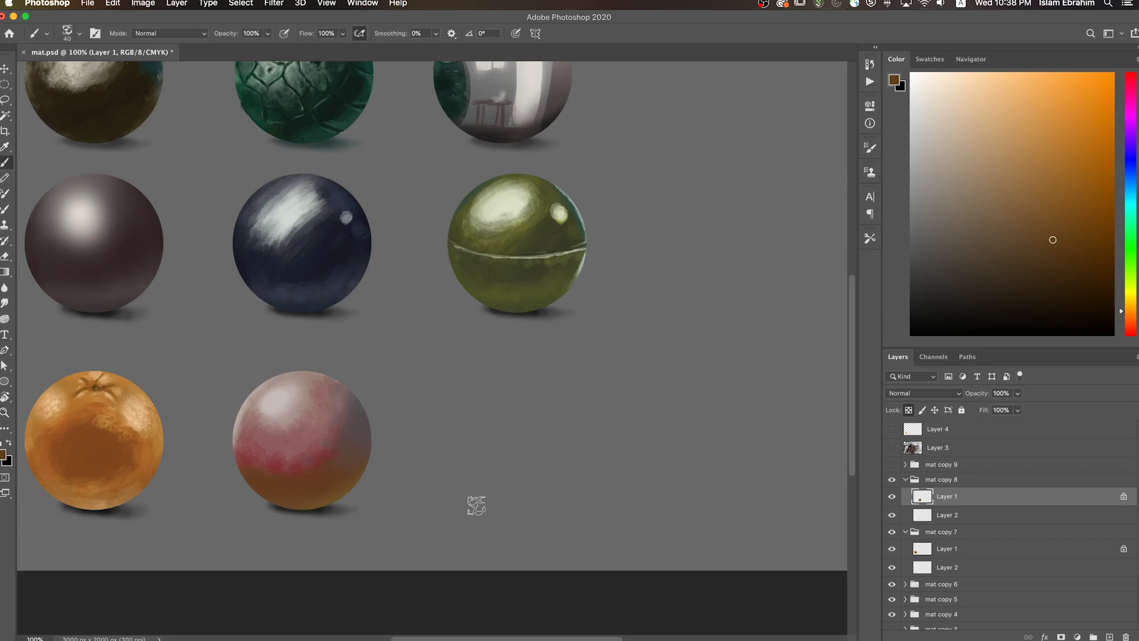
{"action": "left_click", "coordinate": [286, 389], "text": "alt"}
{"action": "left_click", "coordinate": [1132, 304]}
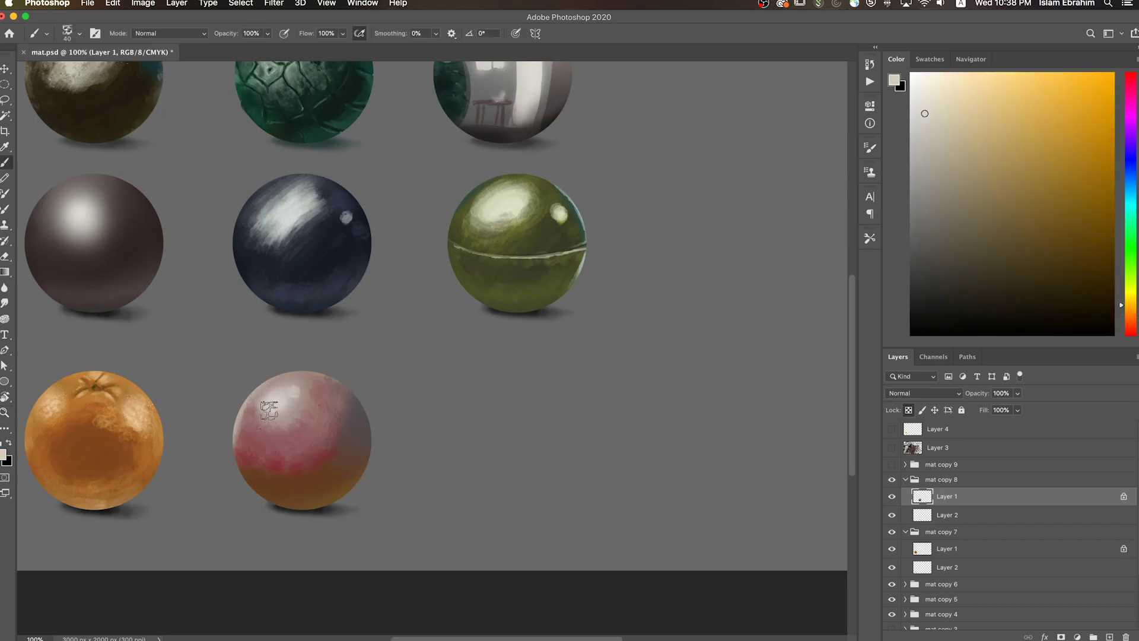
{"action": "left_click", "coordinate": [289, 436], "text": "alt"}
{"action": "left_click", "coordinate": [1130, 309]}
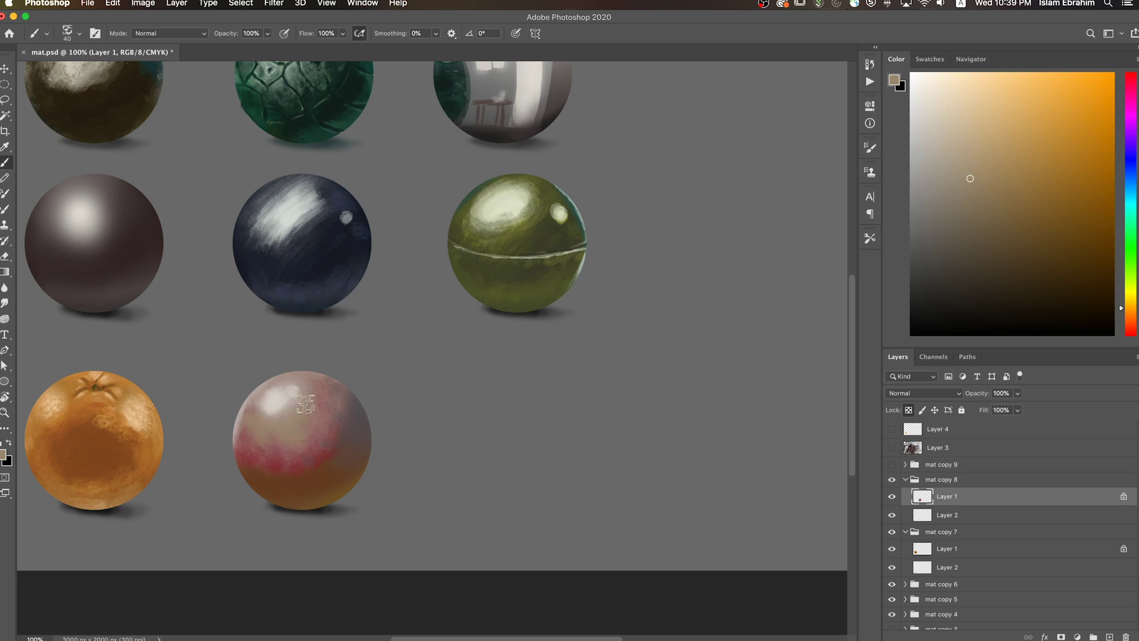
{"action": "left_click", "coordinate": [326, 470], "text": "alt"}
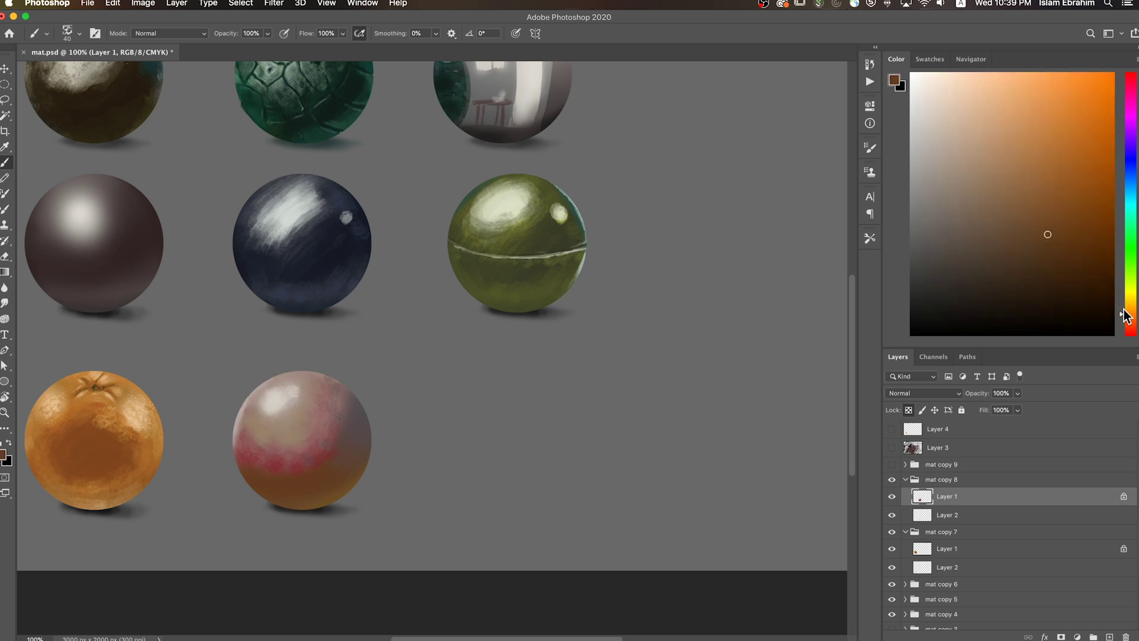
{"action": "key", "text": "bracketright"}
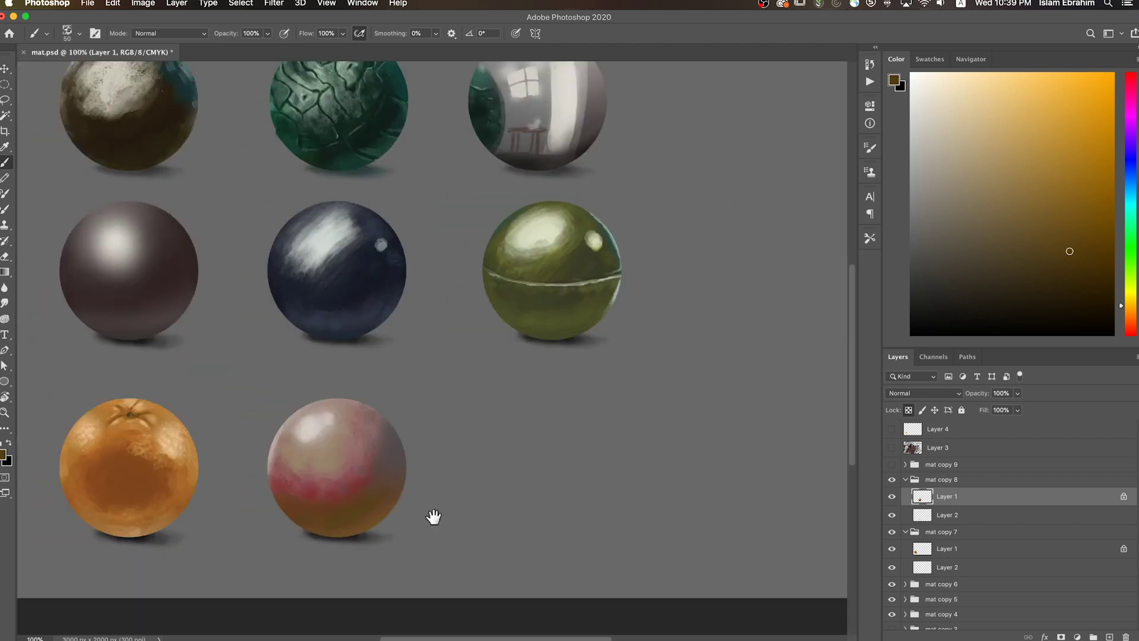
- Boost the pink sphere's saturation to +41 with Hue/Saturation
{"action": "key", "text": "super+u"}
{"action": "mouse_move", "coordinate": [228, 176]}
{"action": "left_mouse_down"}
{"action": "mouse_move", "coordinate": [255, 181]}
{"action": "mouse_move", "coordinate": [226, 180]}
{"action": "mouse_move", "coordinate": [233, 206]}
{"action": "left_mouse_up"}
{"action": "key", "text": "Return"}
{"action": "key", "text": "b"}
{"action": "left_click", "coordinate": [331, 433], "text": "alt"}
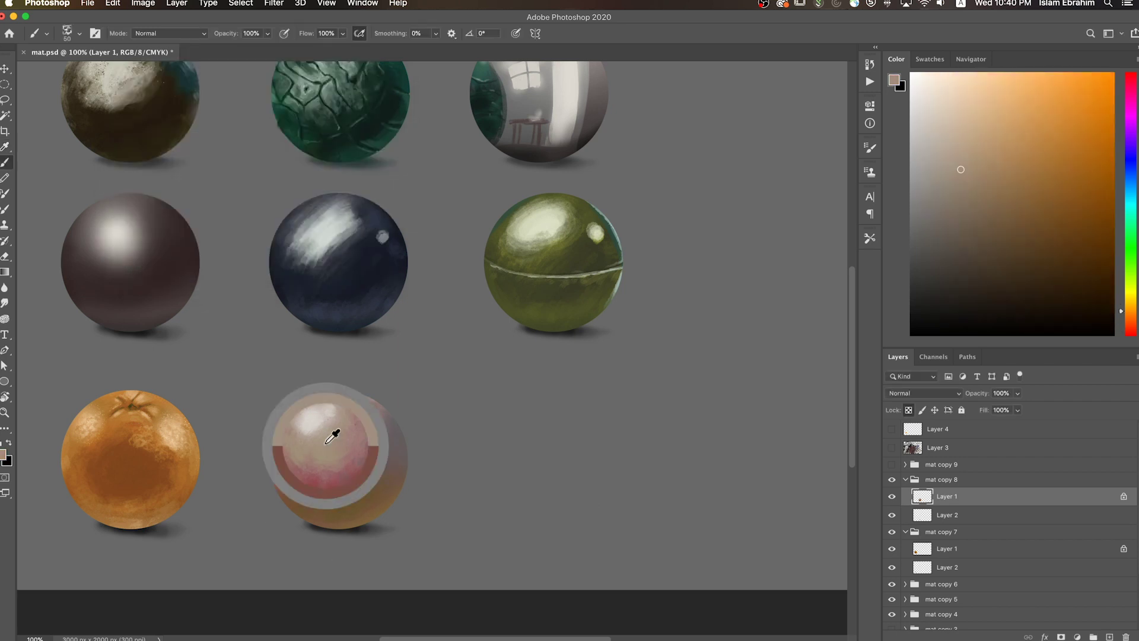
- Lighten the pink sphere by raising the black point in Curves
{"action": "key", "text": "super+m"}
{"action": "left_click_drag", "start_coordinate": [280, 448], "coordinate": [724, 198]}
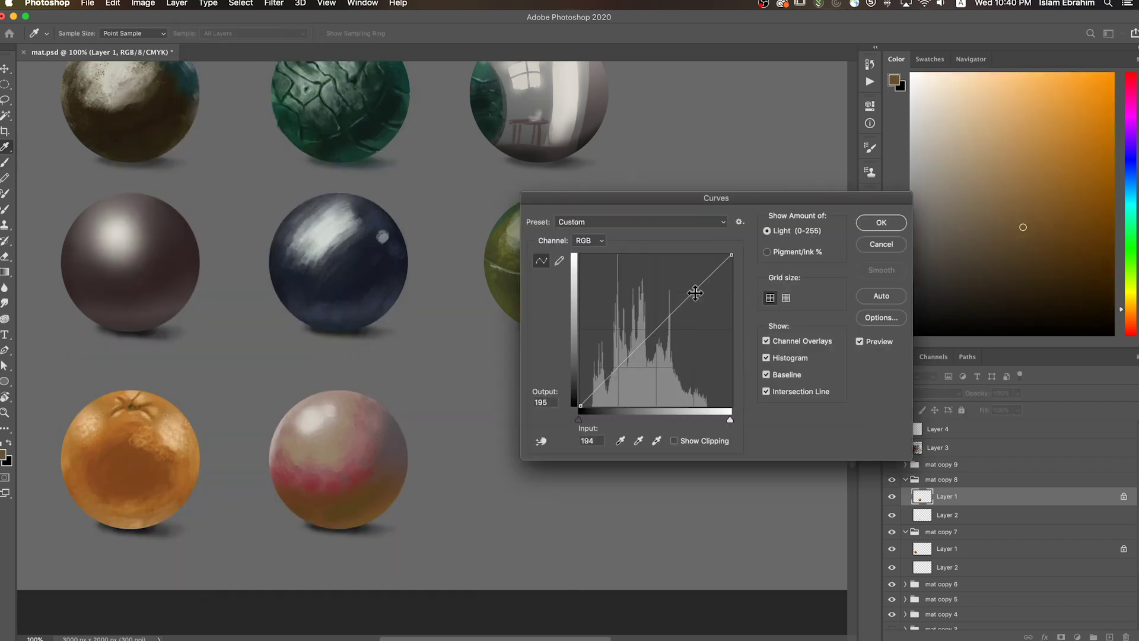
{"action": "left_click_drag", "start_coordinate": [579, 410], "coordinate": [580, 386]}
{"action": "key", "text": "Return"}
- Paint sampled beige over the sphere's sharp white highlight to soften it
{"action": "key", "text": "b"}
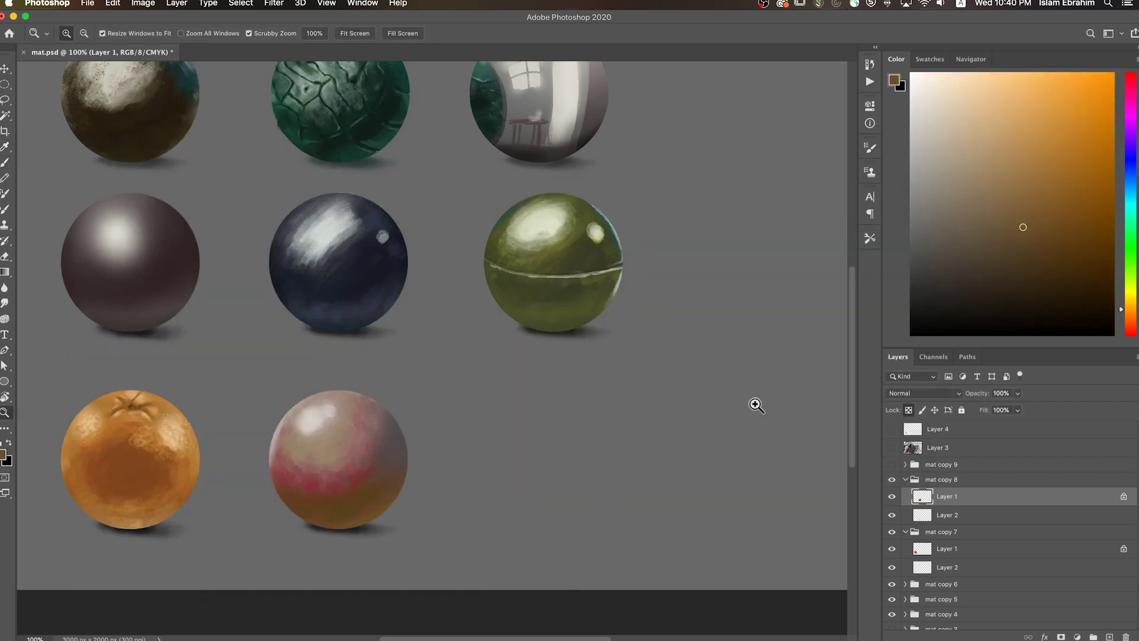
{"action": "key", "text": "super+plus"}
{"action": "left_click", "coordinate": [191, 284], "text": "alt"}
{"action": "left_click_drag", "start_coordinate": [208, 291], "coordinate": [237, 267]}
{"action": "left_click", "coordinate": [196, 297], "text": "alt"}
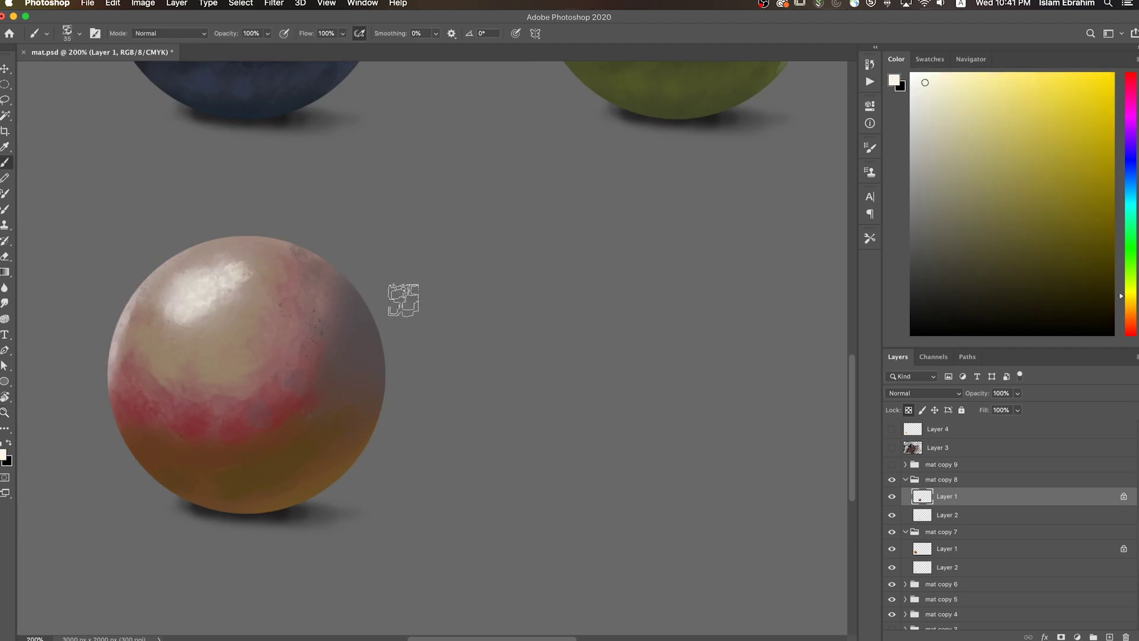
{"action": "left_click_drag", "start_coordinate": [403, 300], "coordinate": [574, 503]}
{"action": "key", "text": "bracketright"}
{"action": "key", "text": "bracketright"}
{"action": "key", "text": "bracketright"}
{"action": "left_click", "coordinate": [326, 427], "text": "alt"}
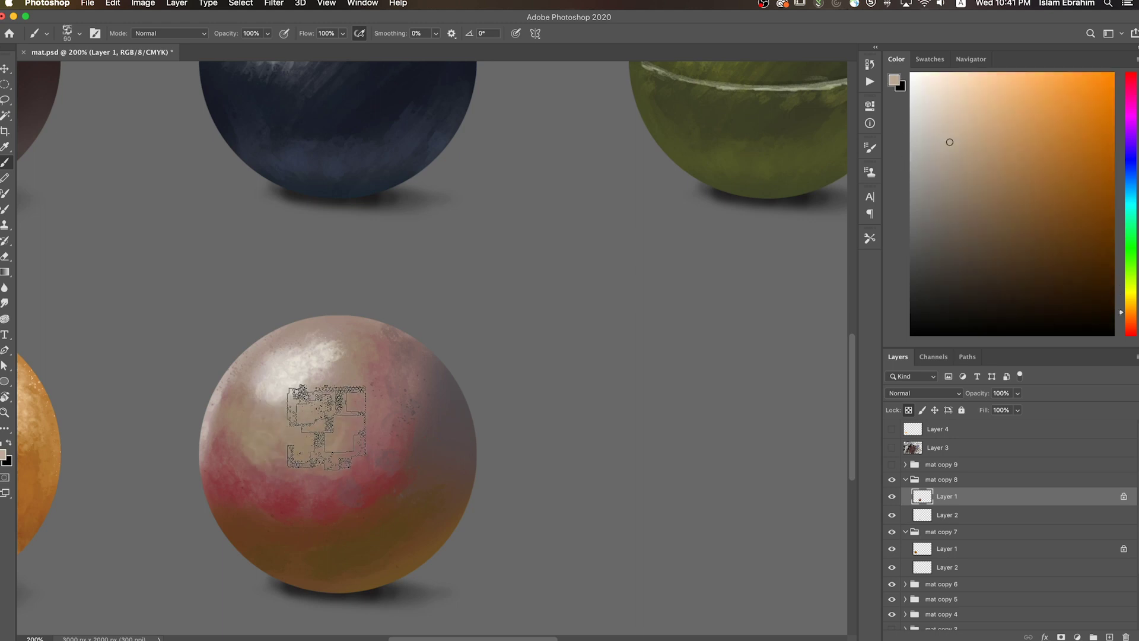
{"action": "key", "text": "z"}
{"action": "key", "text": "super+minus"}
{"action": "key", "text": "super+minus"}
{"action": "key", "text": "super+minus"}
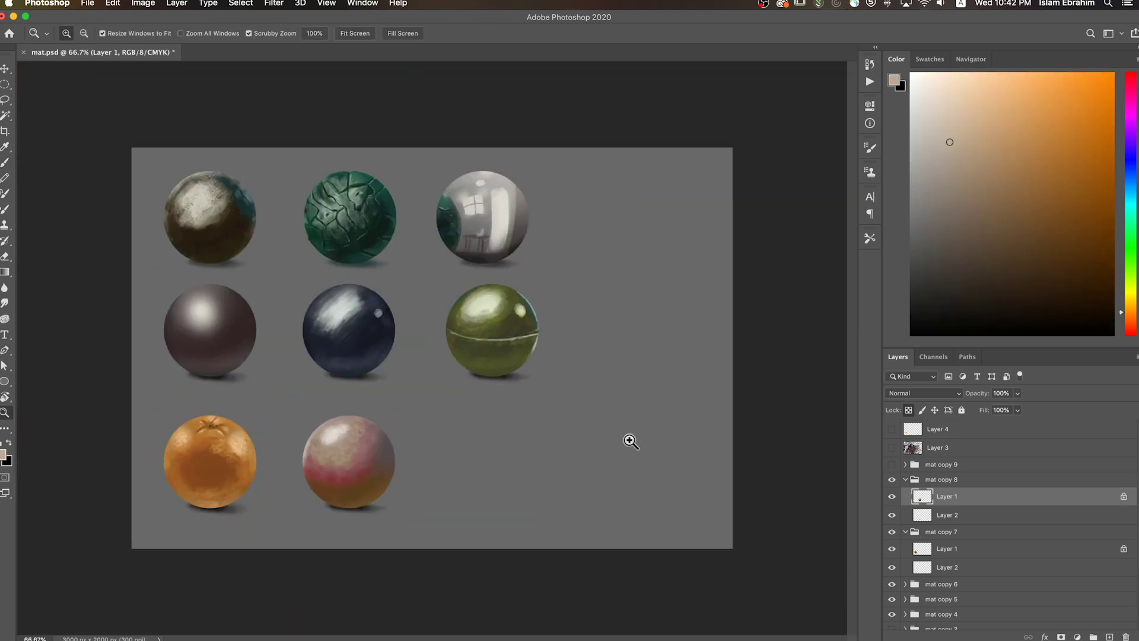
- Paint olive-yellow tones onto the pink sphere's lower part at 100% zoom
{"action": "left_click", "coordinate": [630, 441]}
{"action": "key", "text": "b"}
{"action": "left_click", "coordinate": [1131, 300]}
{"action": "key", "text": "bracketleft"}
{"action": "key", "text": "bracketleft"}
{"action": "key", "text": "bracketleft"}
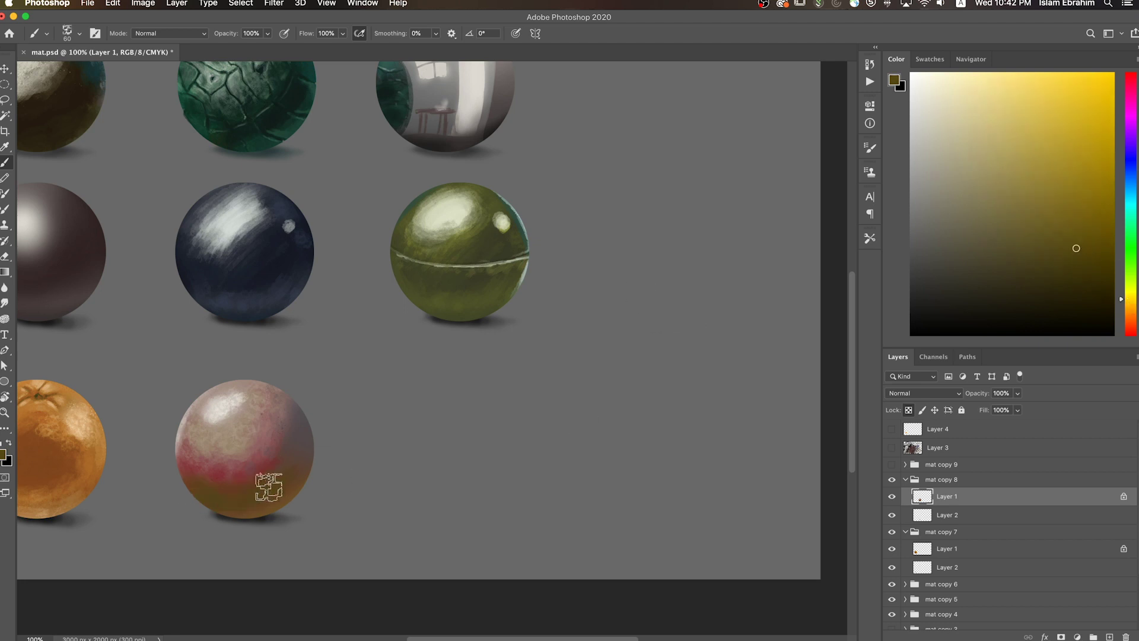
{"action": "left_click_drag", "start_coordinate": [274, 489], "coordinate": [256, 522]}
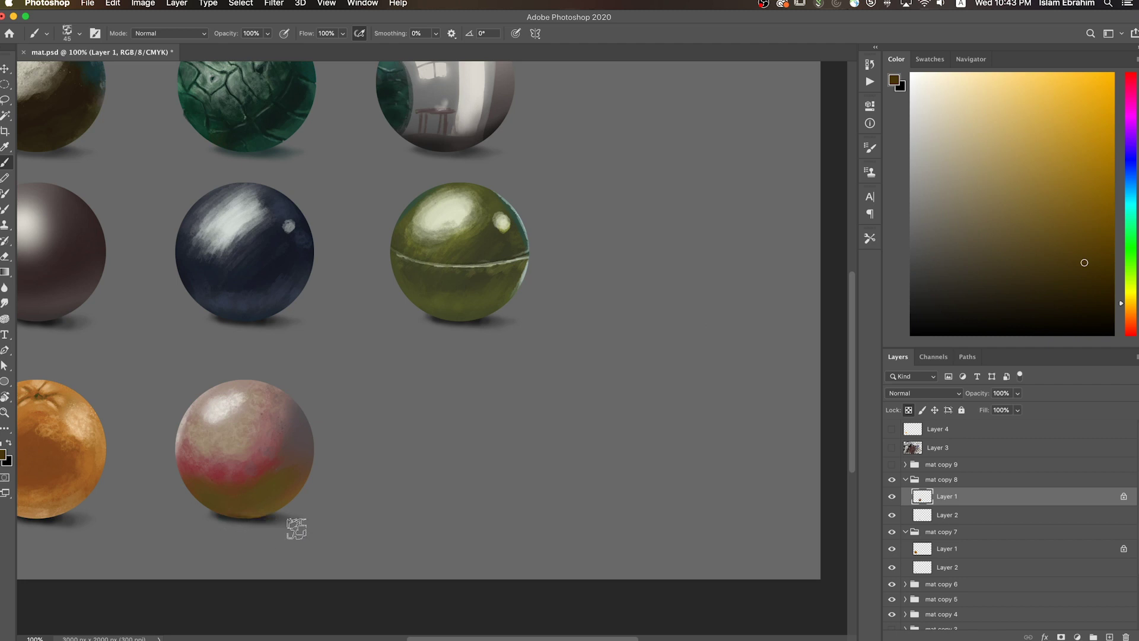
{"action": "left_click_drag", "start_coordinate": [298, 440], "coordinate": [261, 488]}
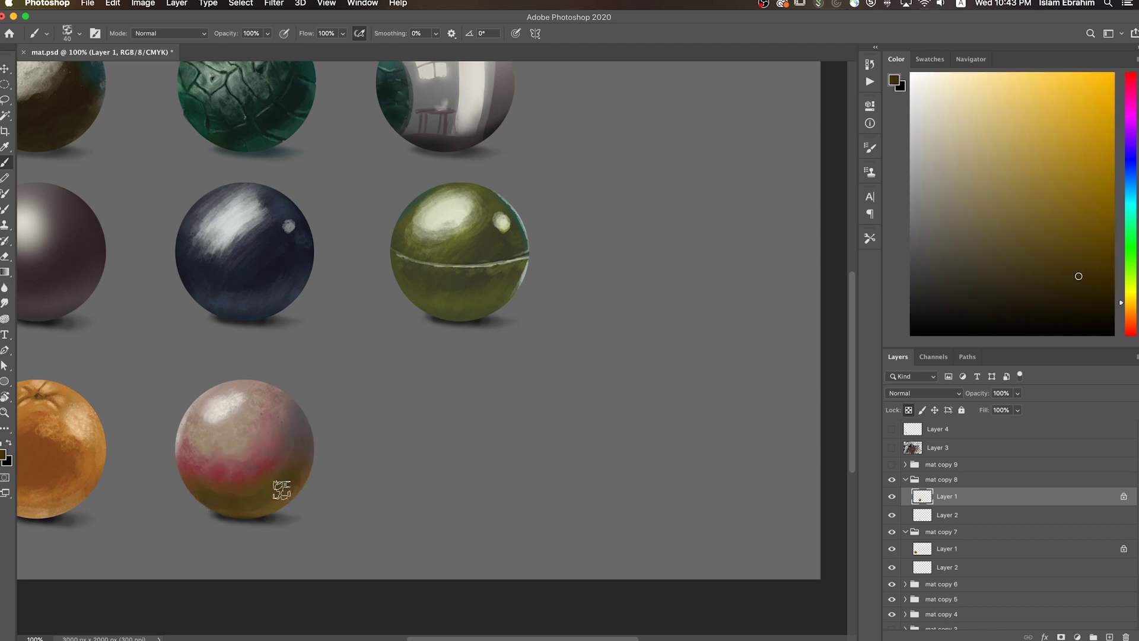
{"action": "left_click_drag", "start_coordinate": [289, 452], "coordinate": [290, 477]}
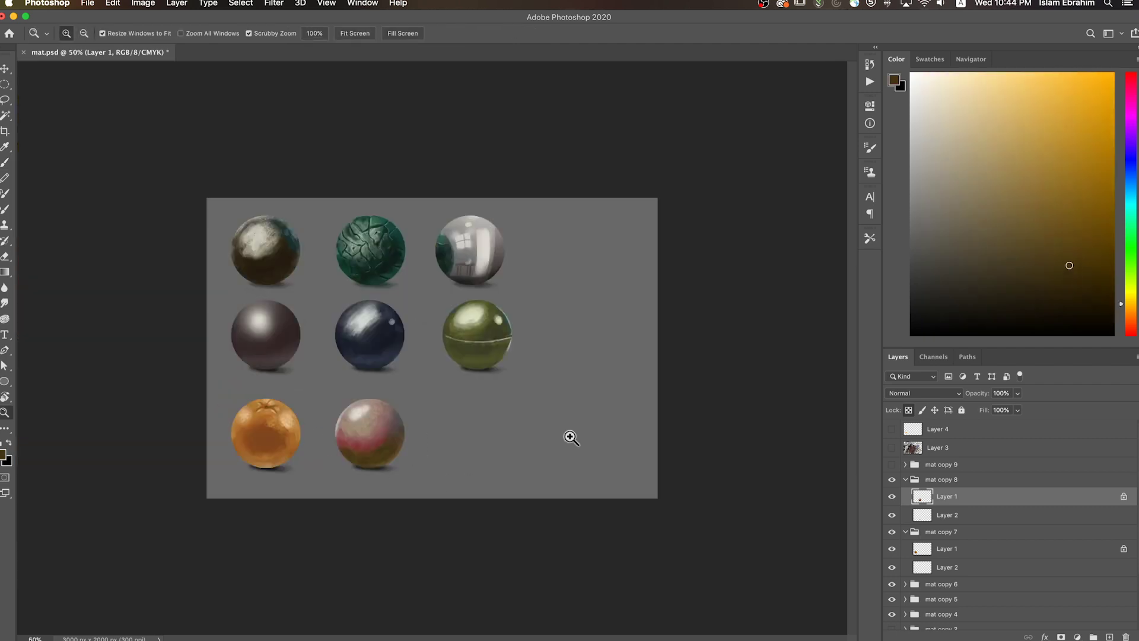
- With a round 100 px brush, deepen red lower left and add dark green on the right
{"action": "right_click", "coordinate": [453, 432]}
{"action": "scroll", "coordinate": [454, 431], "scroll_direction": "up", "scroll_amount": 5}
{"action": "double_click", "coordinate": [480, 415]}
{"action": "left_click_drag", "start_coordinate": [270, 526], "coordinate": [204, 478]}
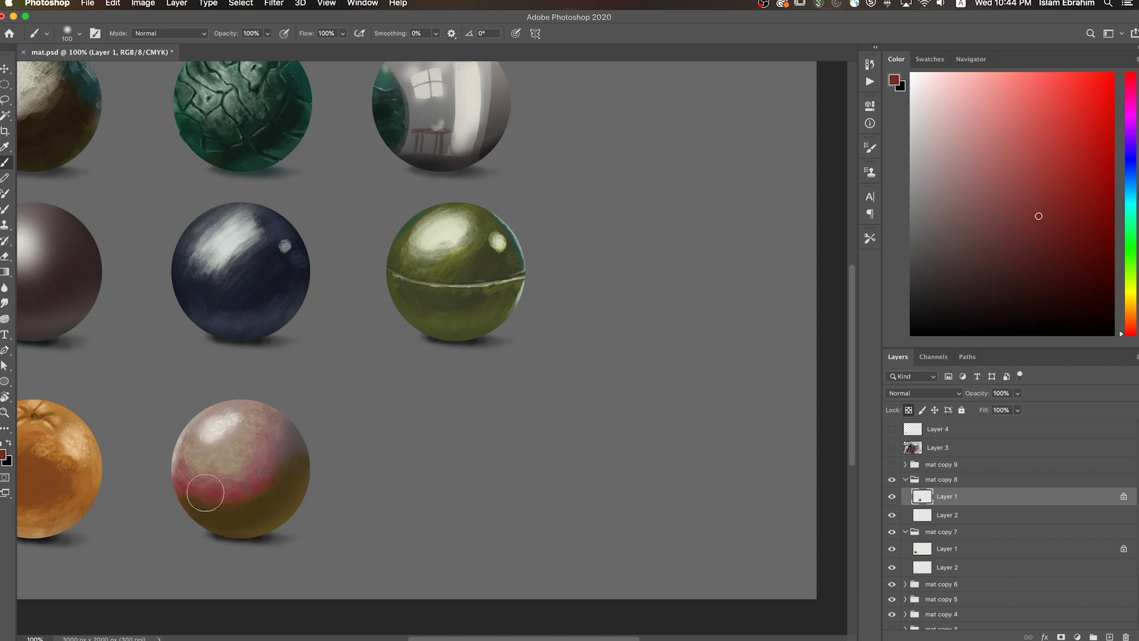
{"action": "left_click_drag", "start_coordinate": [274, 491], "coordinate": [301, 432]}
{"action": "key", "text": "bracketright"}
{"action": "key", "text": "bracketright"}
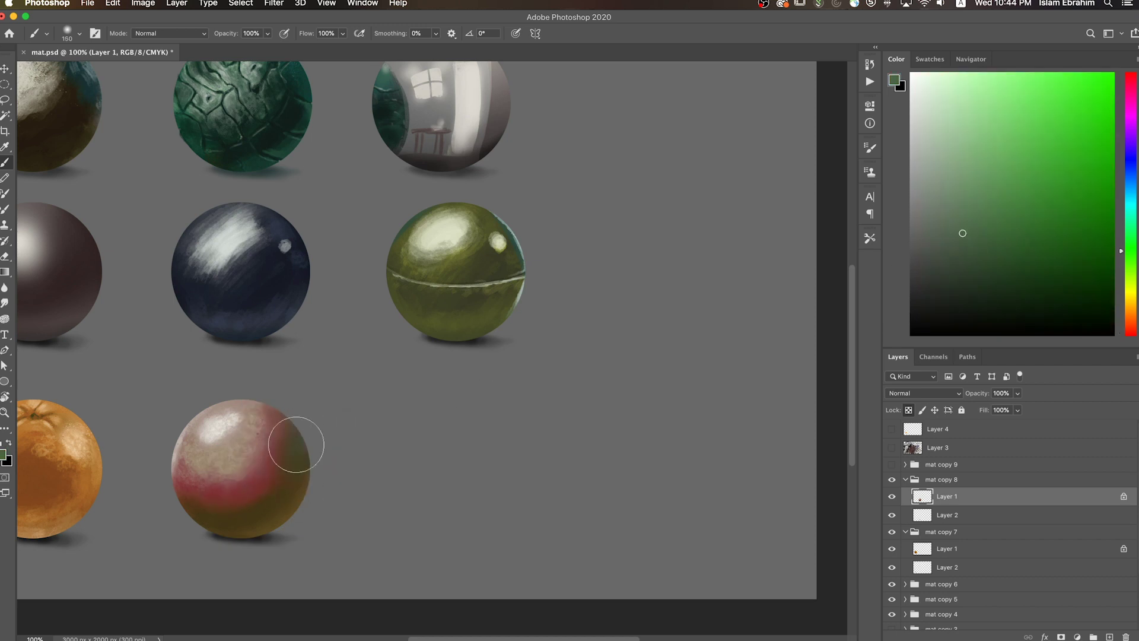
- Zoom out to the whole document and show the mat copy 9 group's sphere
{"action": "key", "text": "z"}
{"action": "left_click", "coordinate": [558, 541], "text": "alt"}
{"action": "left_click", "coordinate": [892, 464]}
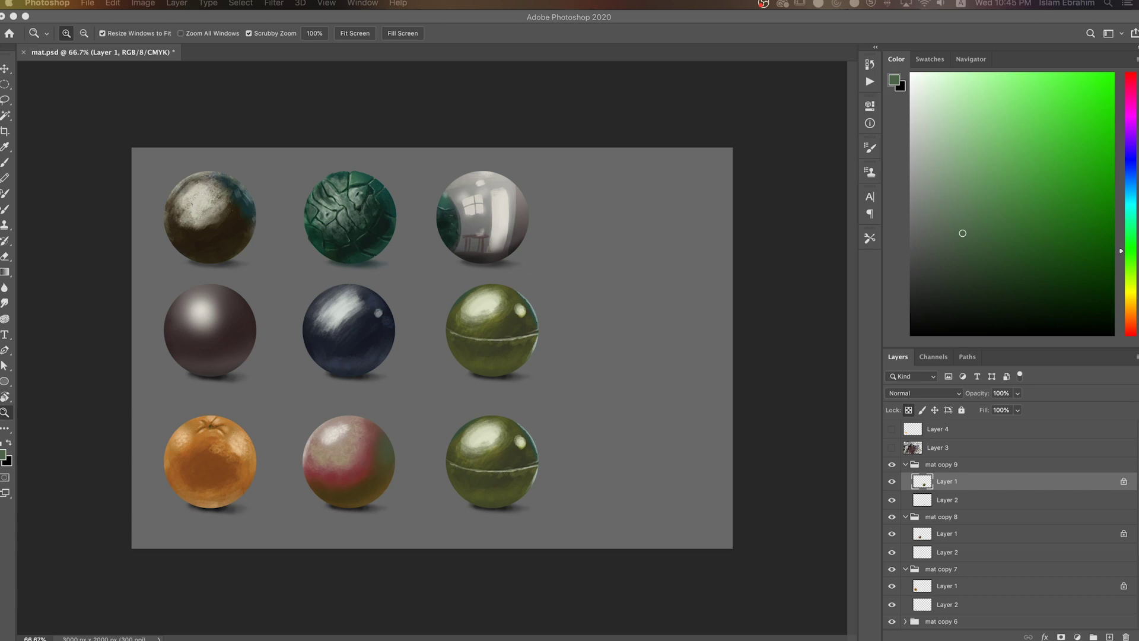
- Fill the bottom-right sphere flat, first dark brown, then medium grey
{"action": "key", "text": "b"}
{"action": "left_click", "coordinate": [581, 458], "text": "alt"}
{"action": "key", "text": "alt+BackSpace"}
{"action": "left_click", "coordinate": [228, 359], "text": "alt"}
{"action": "key", "text": "alt+BackSpace"}
{"action": "scroll", "coordinate": [522, 515], "scroll_direction": "up", "scroll_amount": 1}
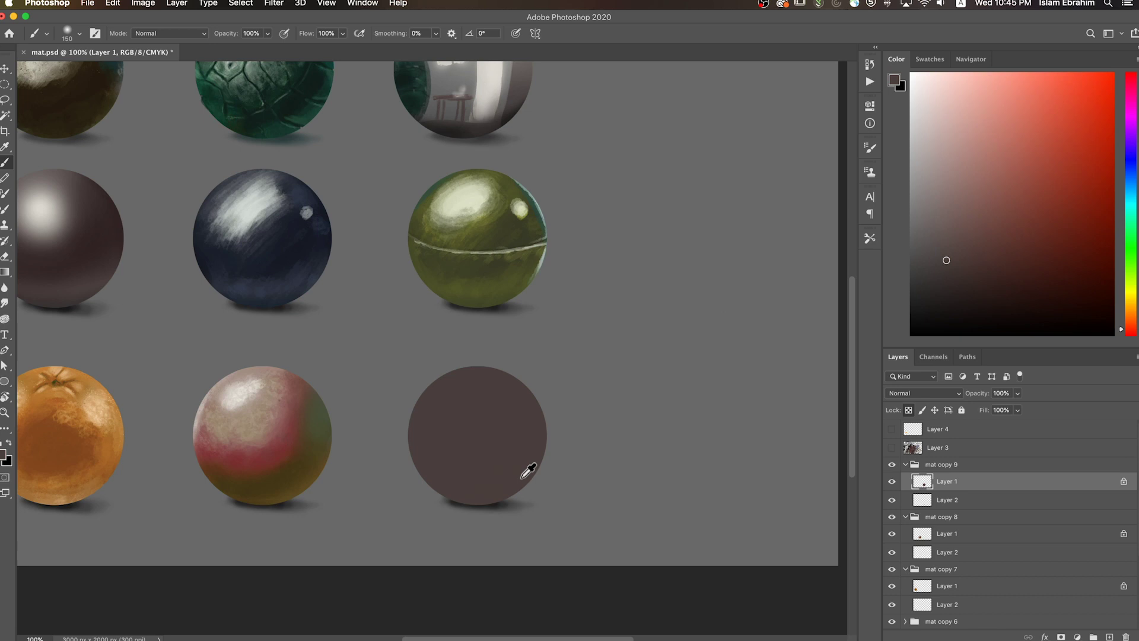
{"action": "left_click", "coordinate": [604, 473], "text": "alt"}
{"action": "key", "text": "alt+BackSpace"}
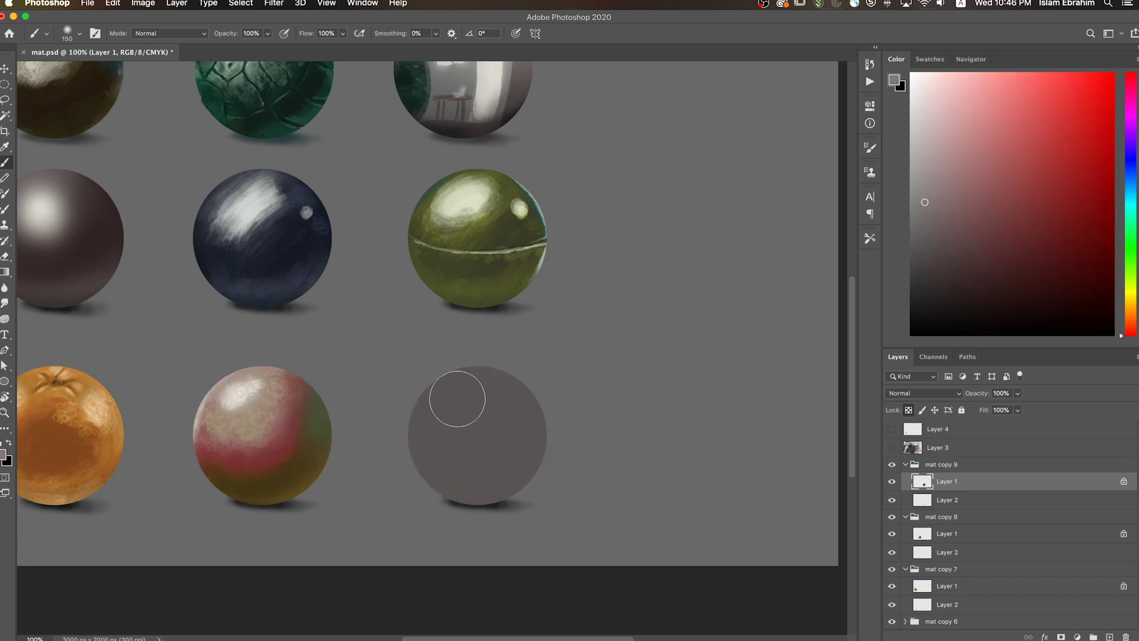
- Brush a soft upper-left highlight and soften the grey sphere's edges with a 200 px brush
{"action": "left_click_drag", "start_coordinate": [454, 405], "coordinate": [526, 494]}
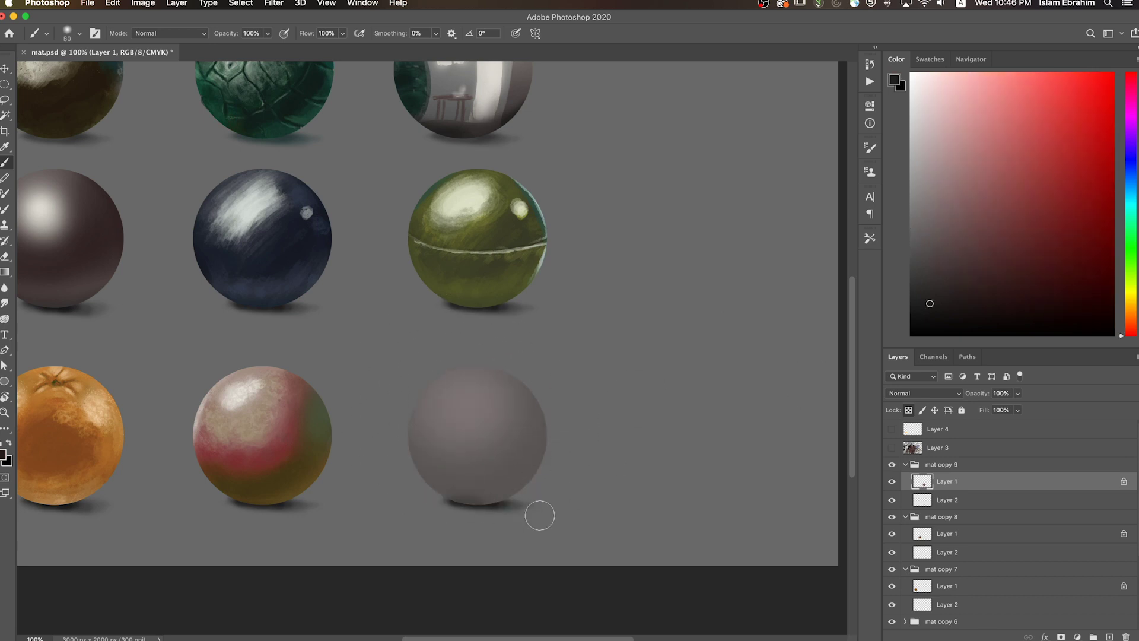
{"action": "left_click", "coordinate": [470, 399], "text": "alt"}
{"action": "key", "text": "bracketright"}
{"action": "key", "text": "bracketright"}
{"action": "key", "text": "bracketright"}
{"action": "mouse_move", "coordinate": [402, 419]}
{"action": "left_mouse_down"}
{"action": "mouse_move", "coordinate": [553, 447]}
{"action": "mouse_move", "coordinate": [400, 432]}
{"action": "left_mouse_up"}
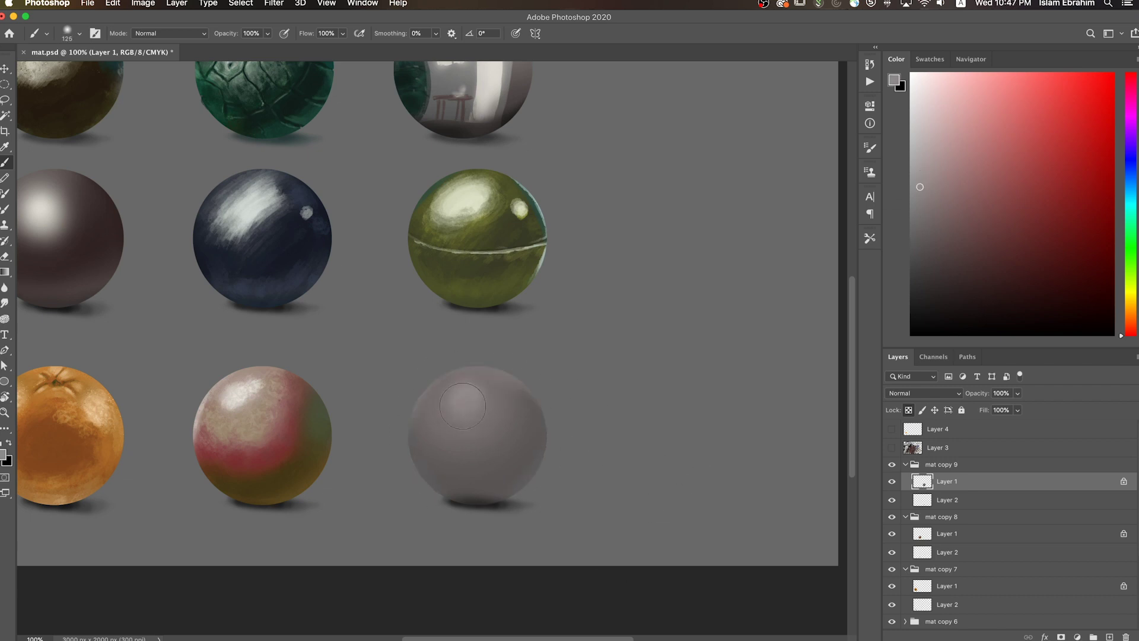
{"action": "scroll", "coordinate": [564, 343], "scroll_direction": "right", "scroll_amount": 3}
{"action": "left_click", "coordinate": [425, 412], "text": "alt"}
{"action": "scroll", "coordinate": [605, 514], "scroll_direction": "right", "scroll_amount": 2}
{"action": "key", "text": "bracketleft"}
{"action": "key", "text": "bracketleft"}
{"action": "key", "text": "bracketright"}
{"action": "key", "text": "bracketright"}
{"action": "key", "text": "bracketright"}
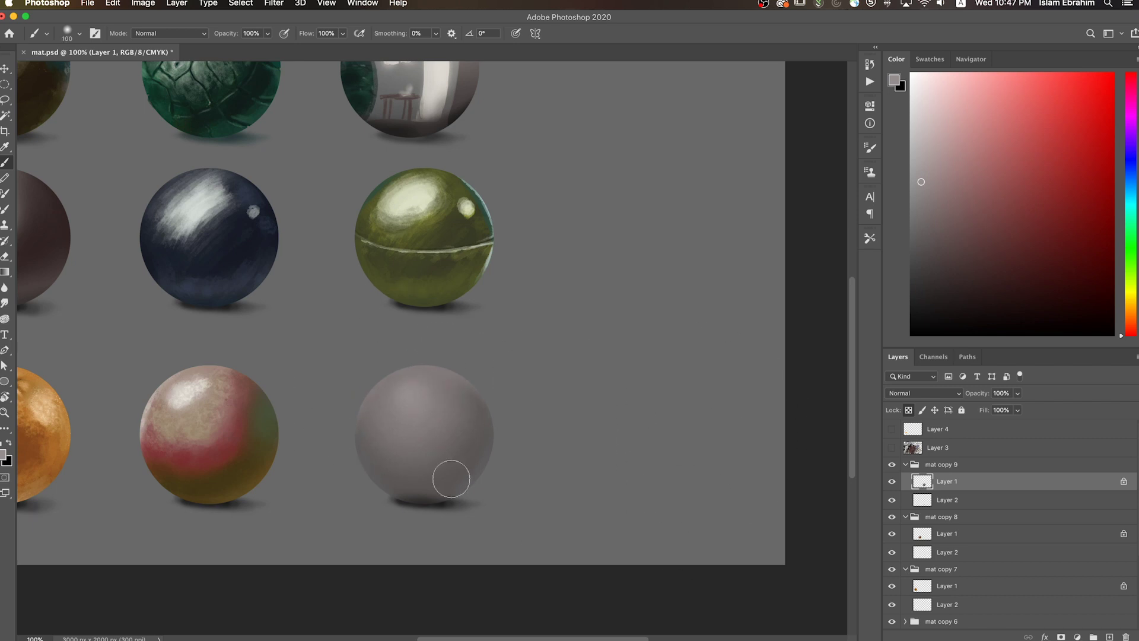
- Zoom to 200% on the grey sphere, sample lighter grey, and set a 40 px brush
{"action": "key", "text": "z"}
{"action": "scroll", "coordinate": [457, 460], "scroll_direction": "right", "scroll_amount": 2}
{"action": "key", "text": "b"}
{"action": "left_click", "coordinate": [423, 392], "text": "alt"}
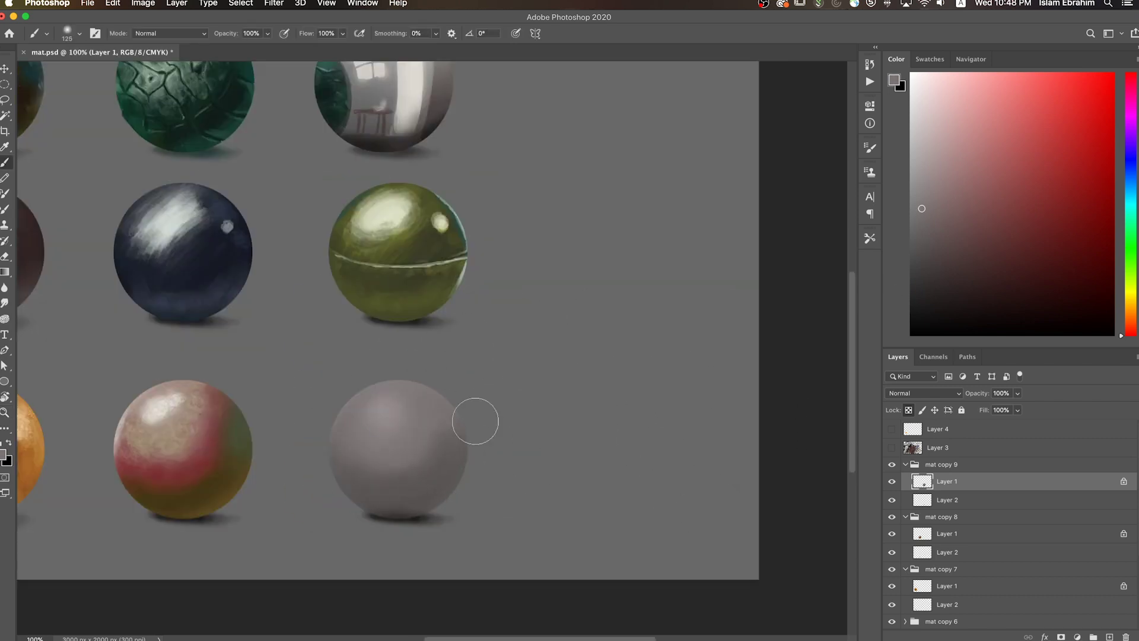
{"action": "key", "text": "z"}
{"action": "left_click", "coordinate": [442, 489]}
{"action": "key", "text": "b"}
{"action": "key", "text": "bracketleft"}
{"action": "key", "text": "bracketleft"}
{"action": "key", "text": "bracketleft"}
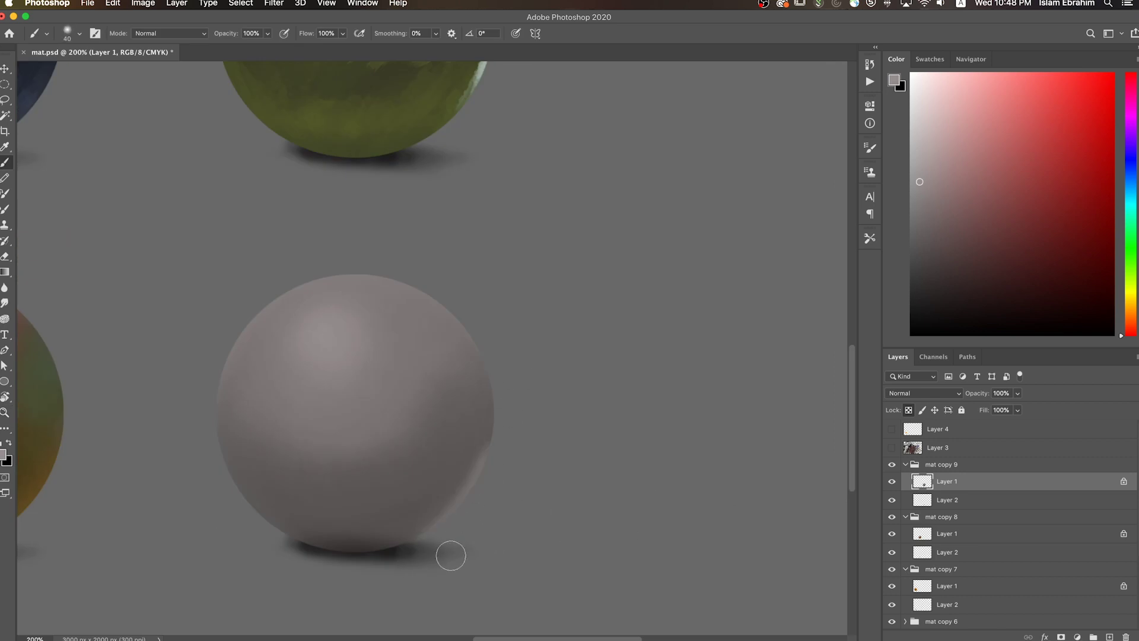
{"action": "scroll", "coordinate": [574, 510], "scroll_direction": "down", "scroll_amount": 1}
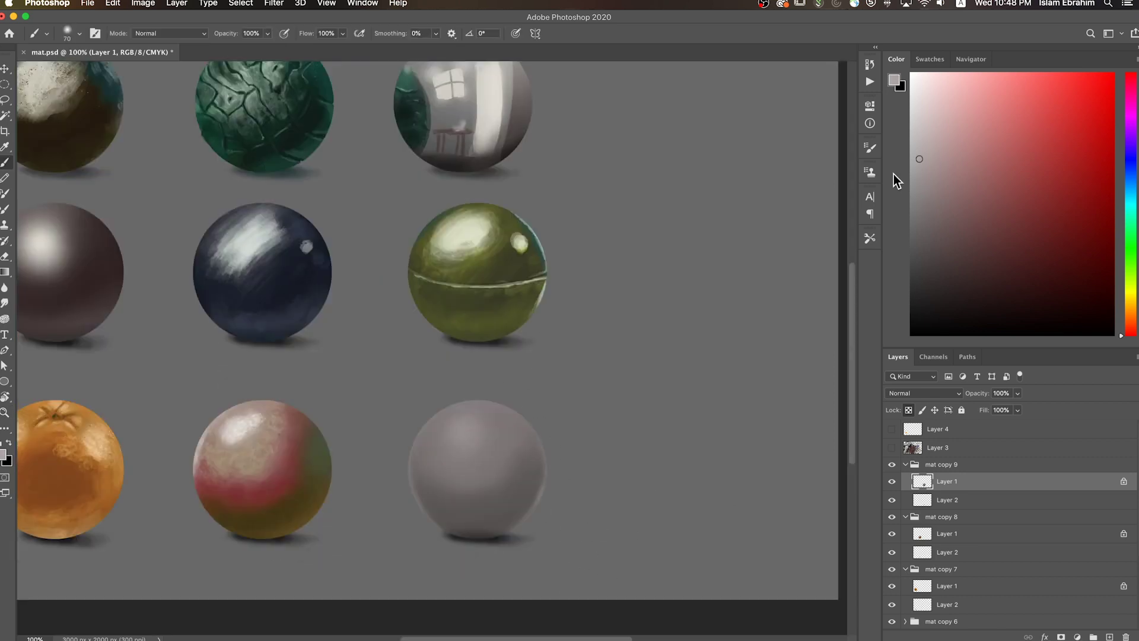
{"action": "scroll", "coordinate": [630, 483], "scroll_direction": "down", "scroll_amount": 1}
{"action": "scroll", "coordinate": [444, 444], "scroll_direction": "up", "scroll_amount": 1}
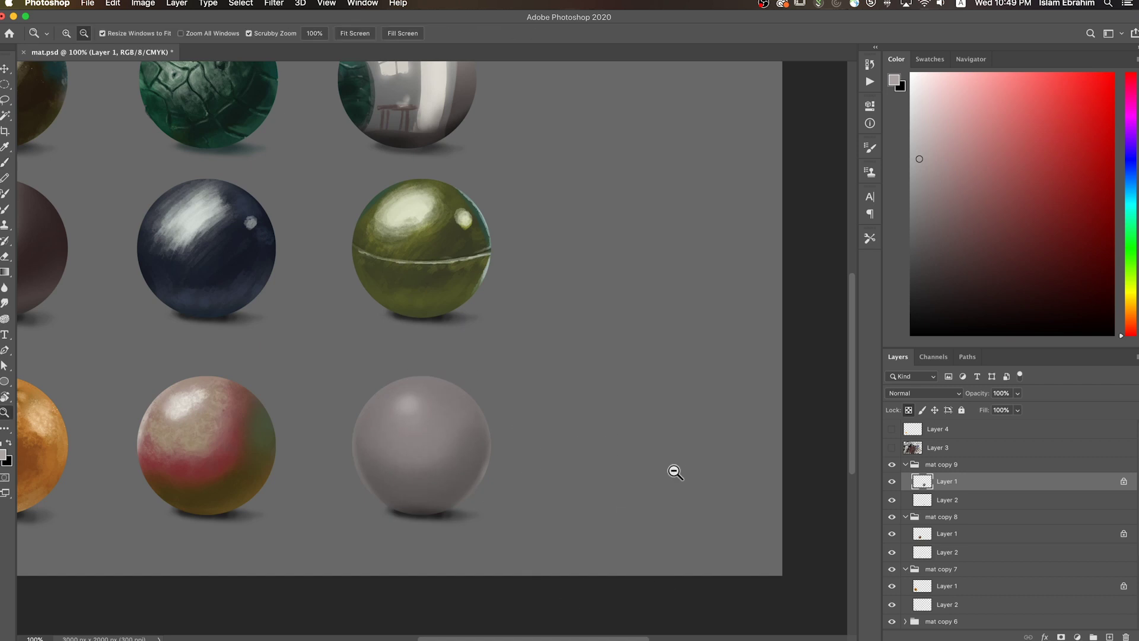
- Zoom out to the whole sphere grid and select a layer in the mat copy 6 group
{"action": "key", "text": "z"}
{"action": "left_click", "coordinate": [673, 470], "text": "alt"}
{"action": "key", "text": "v"}
{"action": "left_click", "coordinate": [940, 546], "text": "ctrl"}
- Duplicate the sphere column into a fourth column and paint dark red over the top copy
{"action": "left_click_drag", "start_coordinate": [663, 479], "coordinate": [646, 454]}
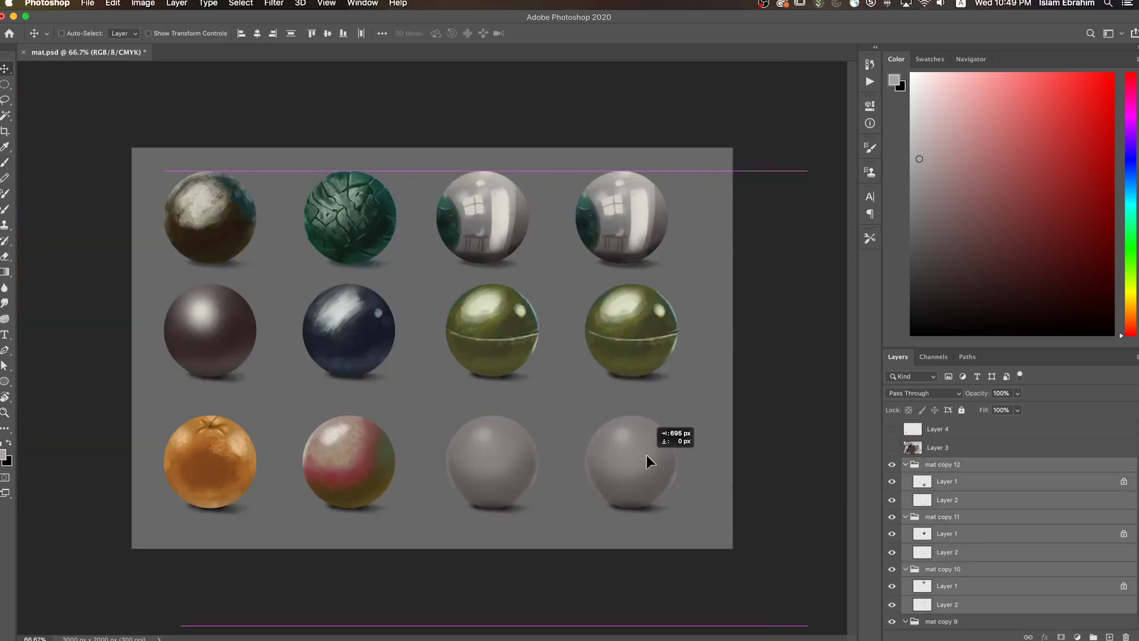
{"action": "left_click_drag", "start_coordinate": [892, 465], "coordinate": [892, 479]}
{"action": "key", "text": "z"}
{"action": "left_click", "coordinate": [491, 462]}
{"action": "left_click", "coordinate": [492, 462]}
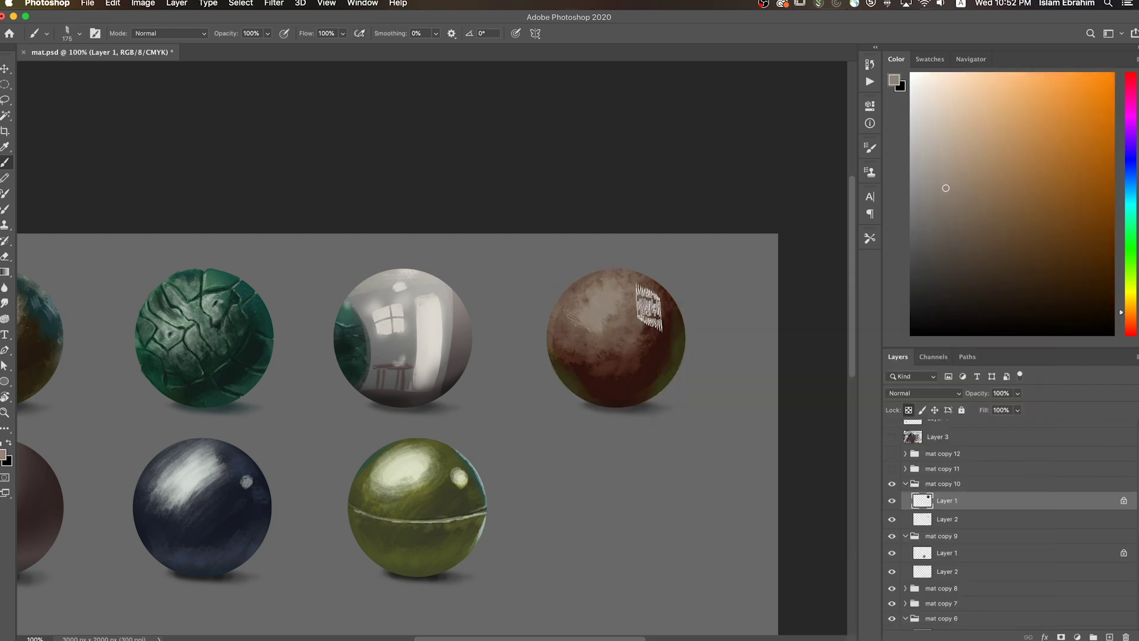
{"action": "left_click_drag", "start_coordinate": [661, 314], "coordinate": [611, 373]}
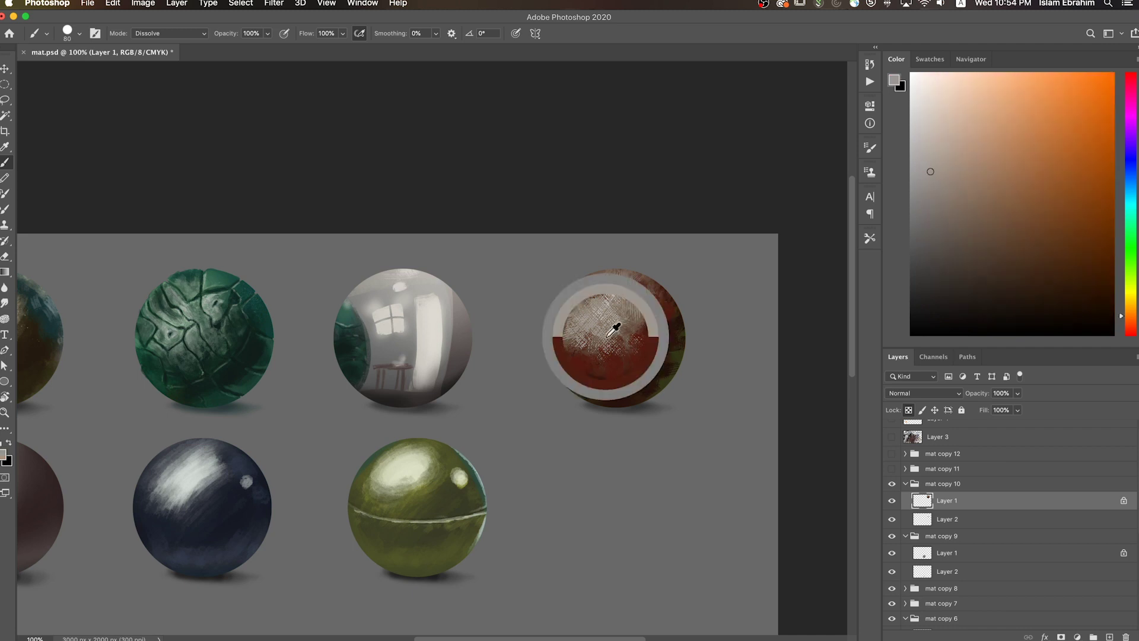
- Sample dark red and brown from the rusty sphere and load the hard pencil brush
{"action": "left_click", "coordinate": [627, 370], "text": "alt"}
{"action": "left_click", "coordinate": [641, 388], "text": "alt"}
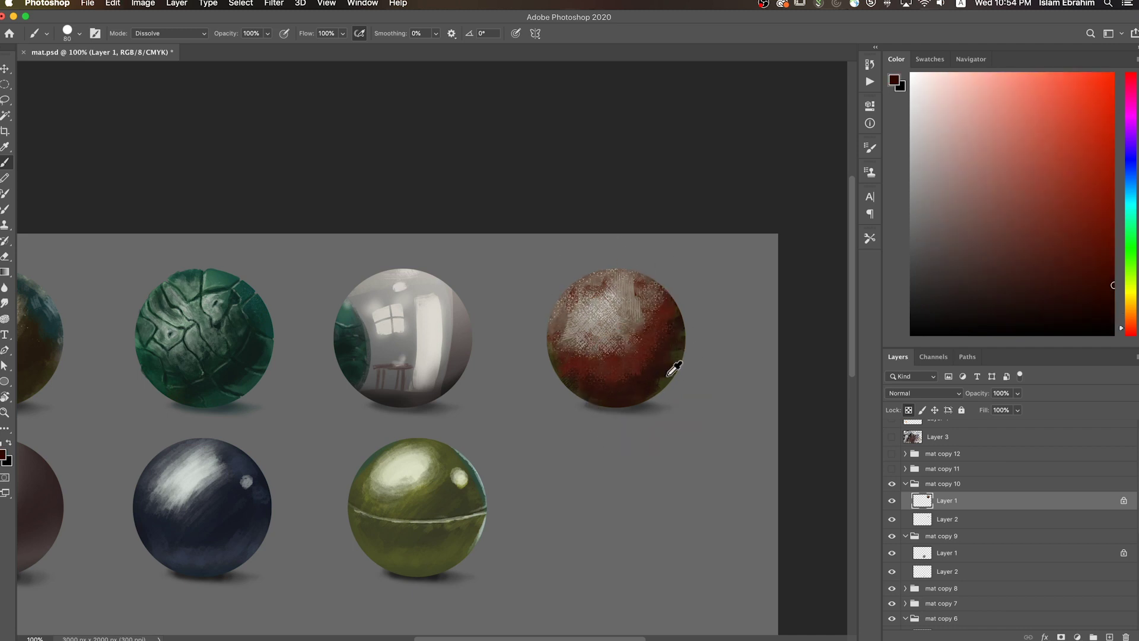
{"action": "left_click", "coordinate": [1128, 308]}
{"action": "right_click", "coordinate": [740, 377]}
{"action": "left_click", "coordinate": [870, 437]}
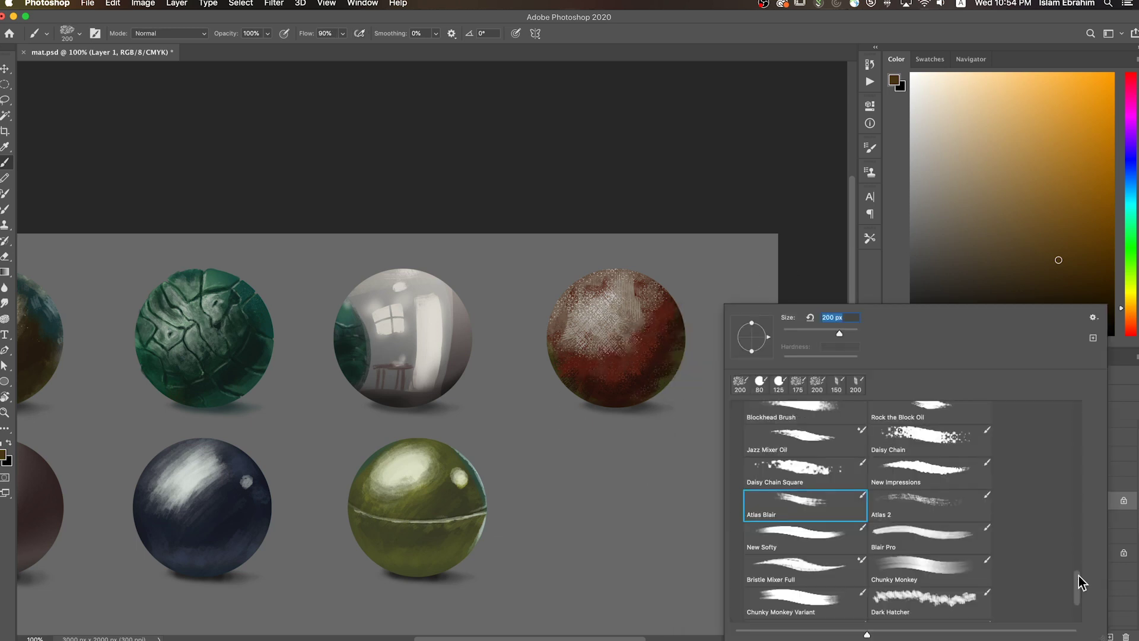
{"action": "scroll", "coordinate": [1074, 452], "scroll_direction": "down", "scroll_amount": 3}
{"action": "scroll", "coordinate": [822, 483], "scroll_direction": "down", "scroll_amount": 1}
{"action": "double_click", "coordinate": [821, 483]}
{"action": "key", "text": "ctrl+plus"}
- Scratch pale grey and brownish red strokes over the sphere, then bring up Color Balance
{"action": "scroll", "coordinate": [635, 338], "scroll_direction": "right", "scroll_amount": 10}
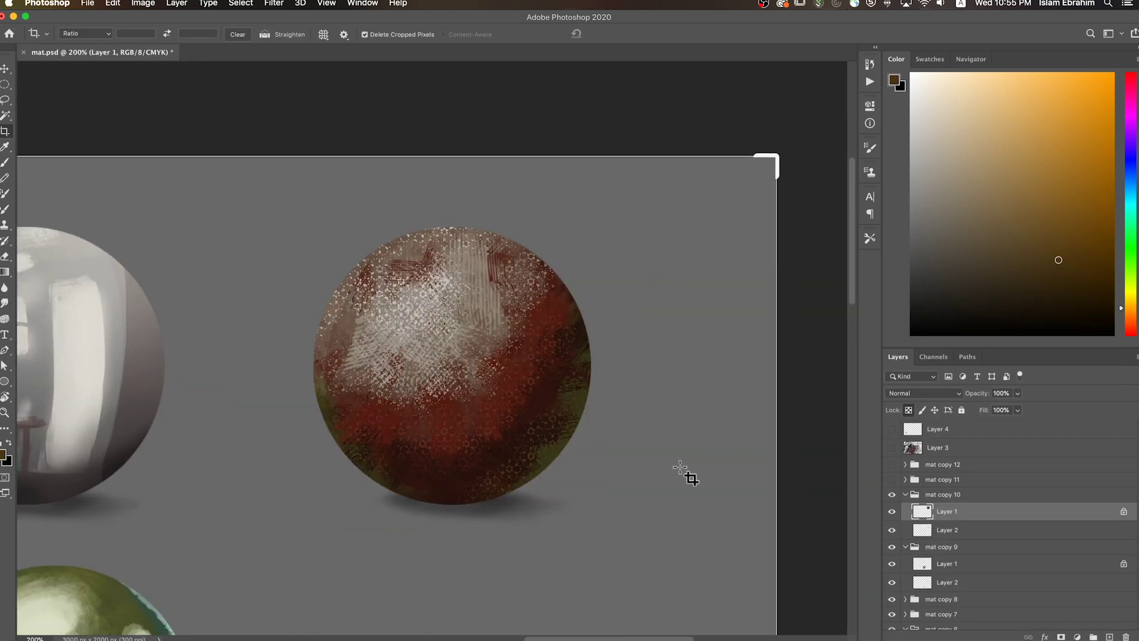
{"action": "left_click", "coordinate": [470, 352], "text": "alt"}
{"action": "right_click", "coordinate": [593, 445]}
{"action": "key", "text": "Escape"}
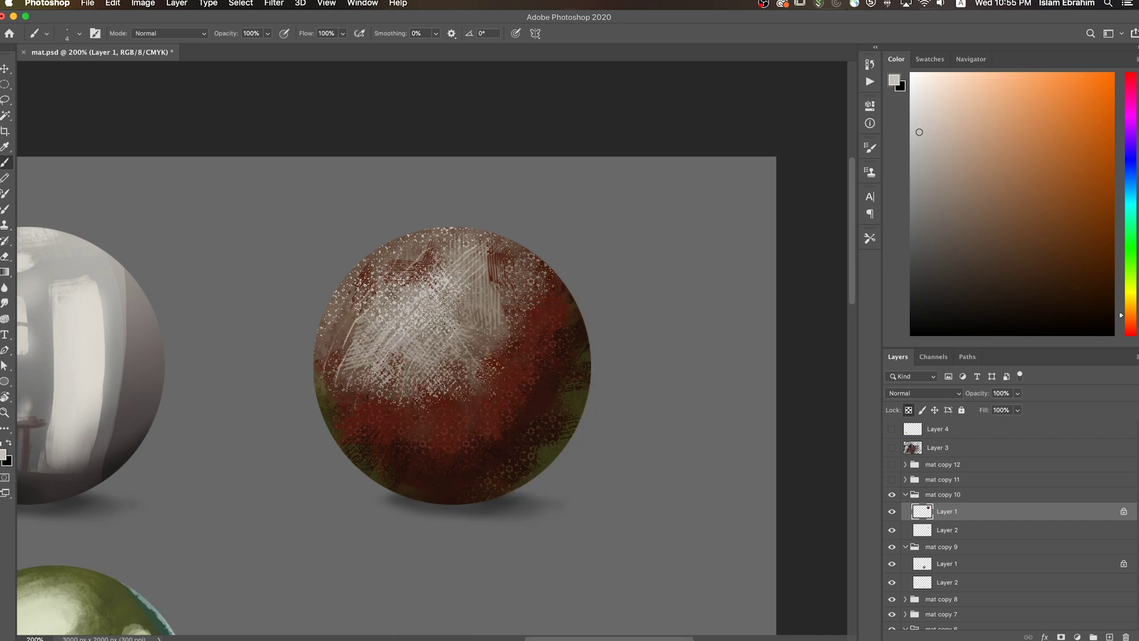
{"action": "left_click", "coordinate": [513, 382], "text": "alt"}
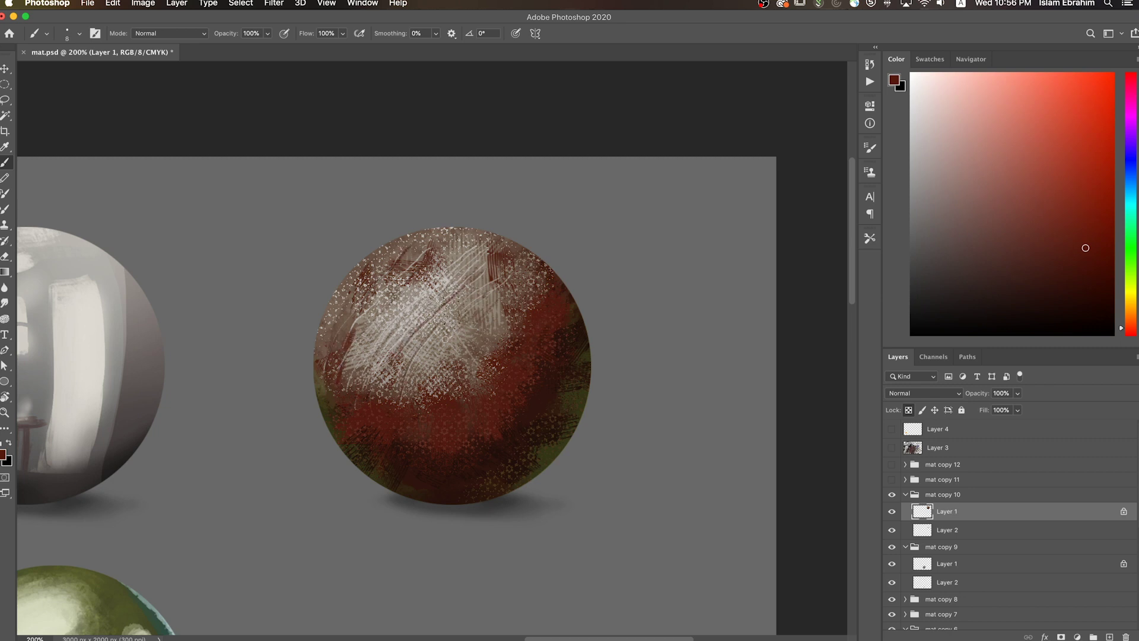
{"action": "left_click", "coordinate": [441, 253], "text": "alt"}
{"action": "key", "text": "ctrl+minus"}
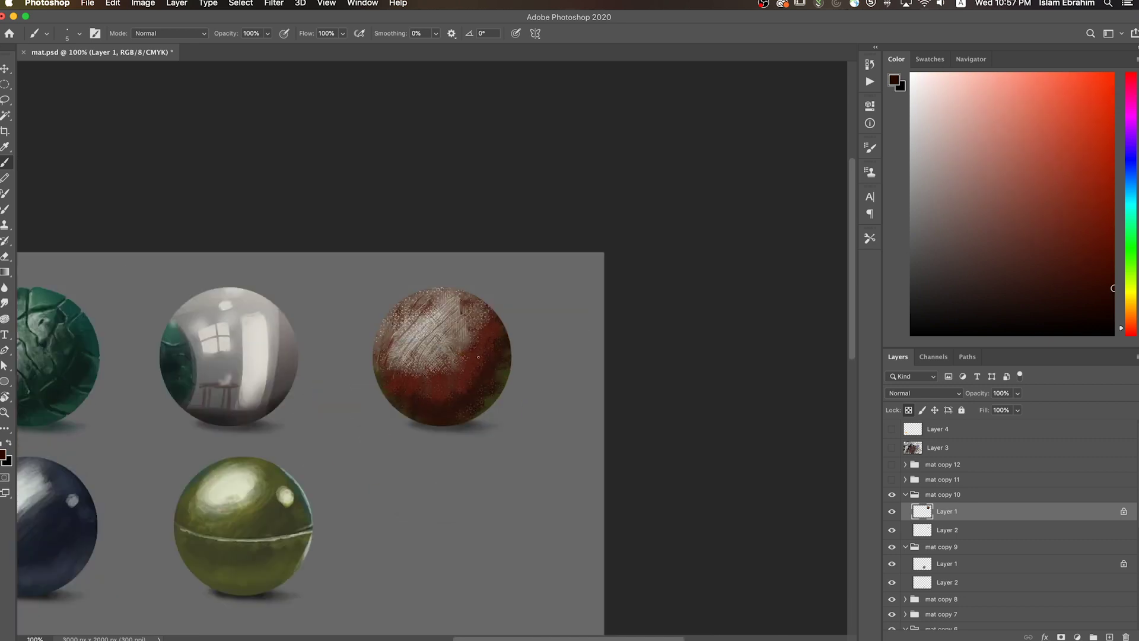
{"action": "left_click", "coordinate": [432, 345], "text": "alt"}
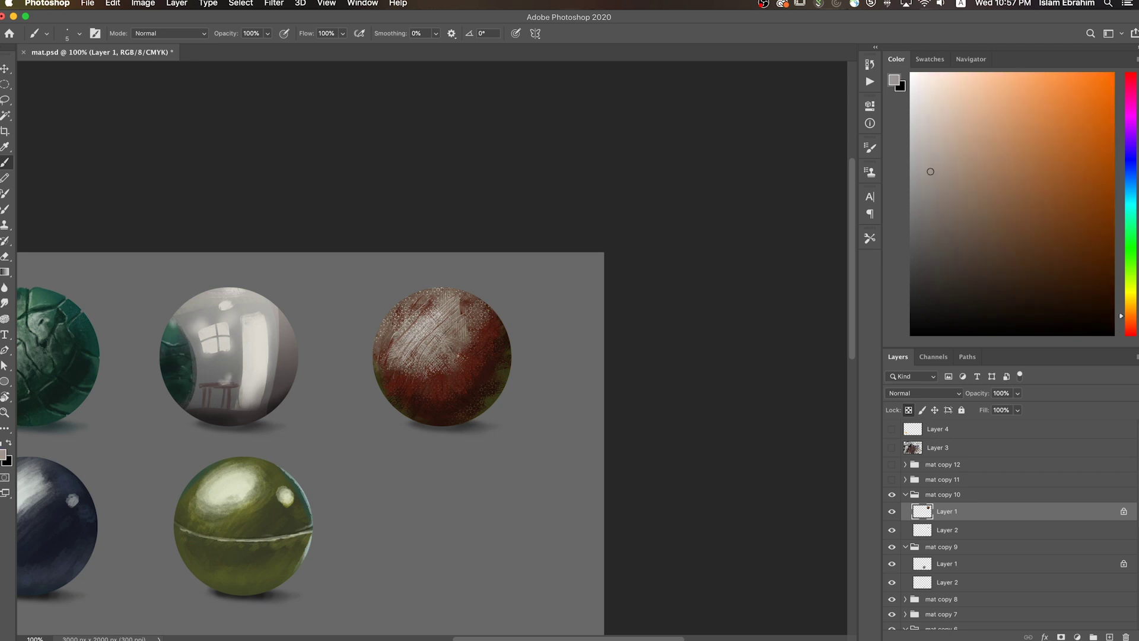
{"action": "key", "text": "ctrl+b"}
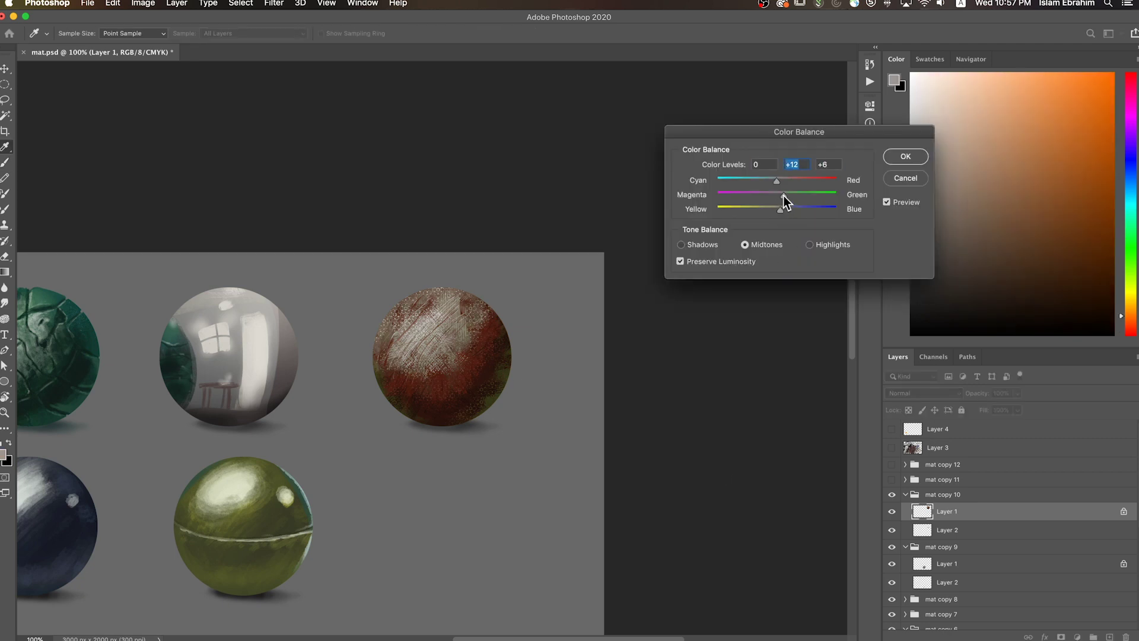
- Paint a soft light-tan highlight on the rusty red sphere with a large soft brush
{"action": "key", "text": "Return"}
{"action": "scroll", "coordinate": [516, 403], "scroll_direction": "left", "scroll_amount": 5}
{"action": "left_click", "coordinate": [622, 381], "text": "alt"}
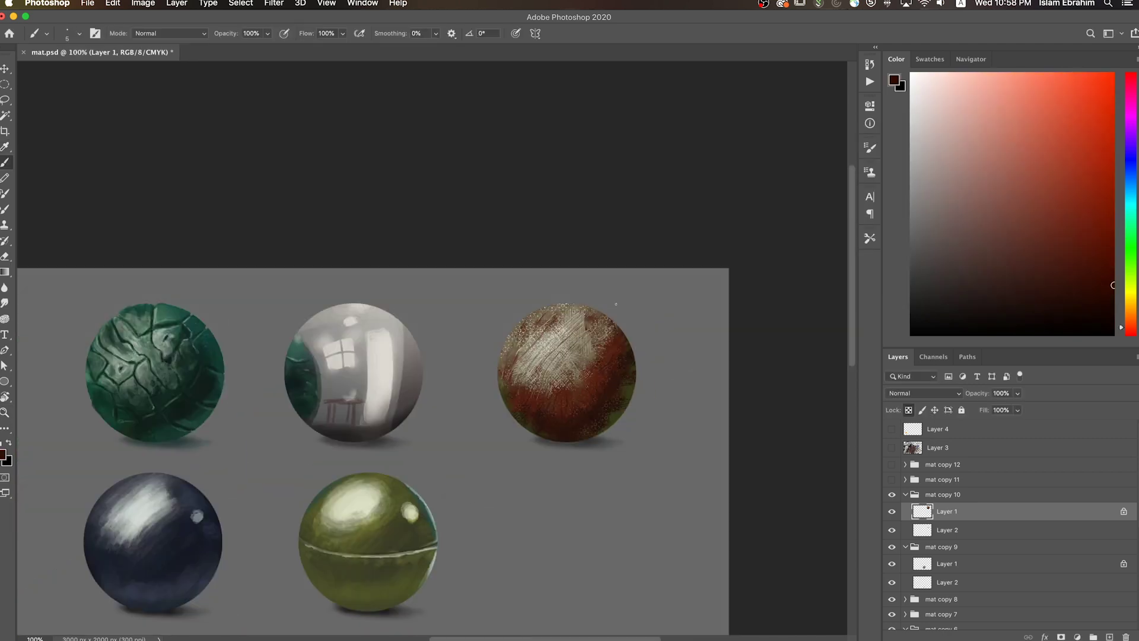
{"action": "left_click", "coordinate": [582, 387], "text": "alt"}
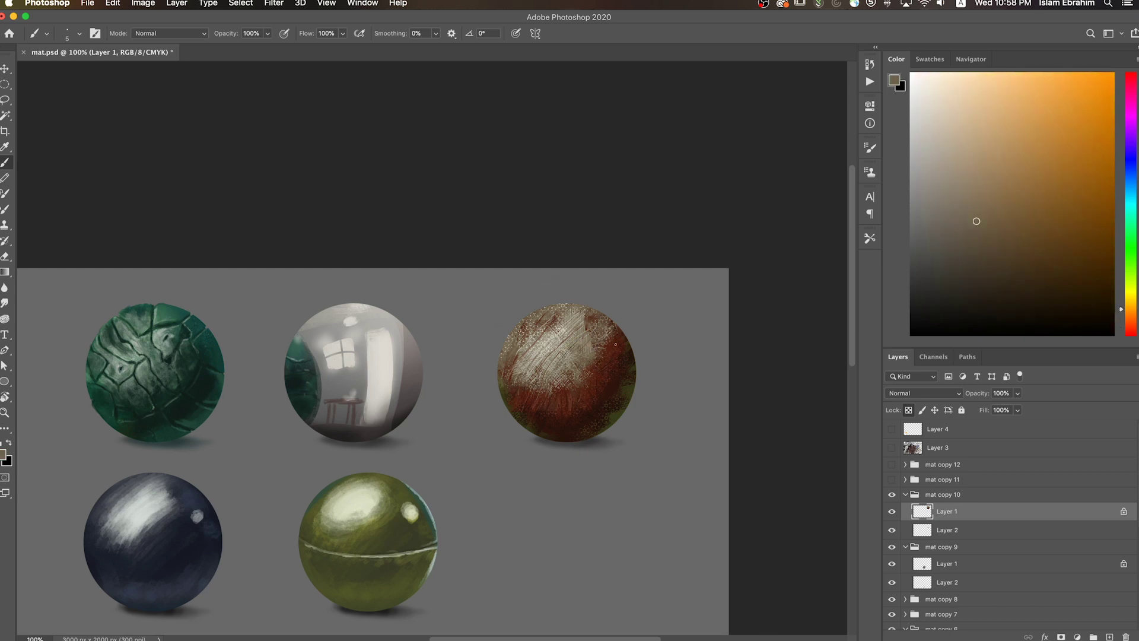
{"action": "right_click", "coordinate": [748, 445]}
{"action": "double_click", "coordinate": [763, 478]}
{"action": "left_click", "coordinate": [557, 352], "text": "alt"}
{"action": "left_click_drag", "start_coordinate": [537, 356], "coordinate": [555, 341]}
- Shrink the brush to 100, resample olive tones and zoom in on the red sphere
{"action": "key", "text": "bracketleft"}
{"action": "key", "text": "bracketleft"}
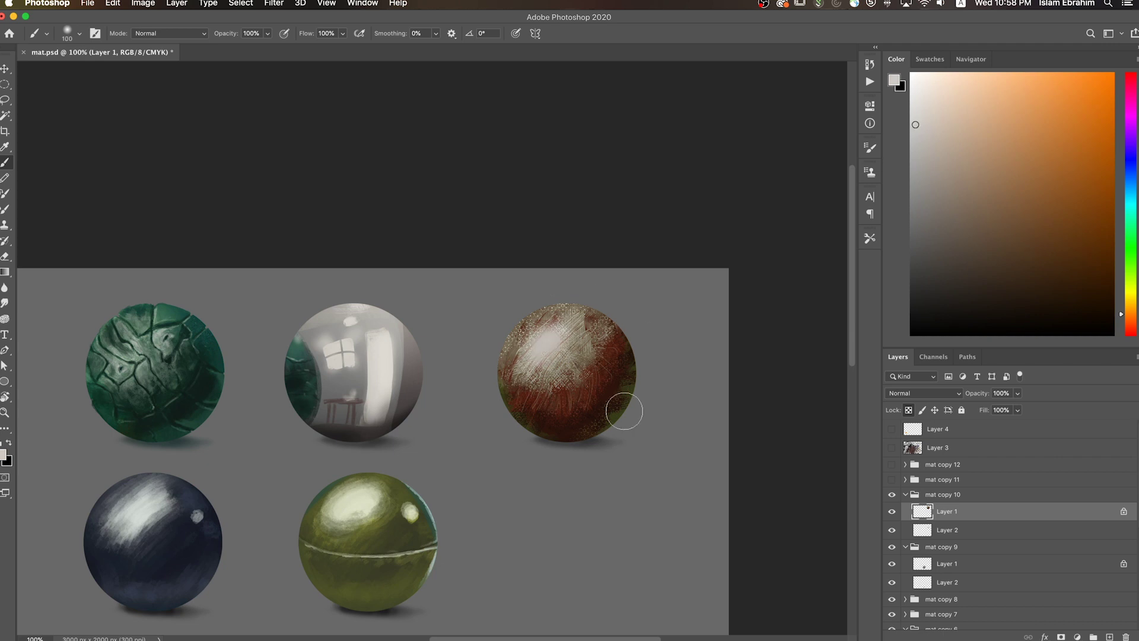
{"action": "left_click", "coordinate": [610, 350], "text": "alt"}
{"action": "left_click", "coordinate": [617, 369], "text": "alt"}
{"action": "left_click", "coordinate": [605, 420], "text": "alt"}
{"action": "key", "text": "z"}
{"action": "left_click", "coordinate": [599, 393], "text": "alt"}
{"action": "left_click", "coordinate": [667, 170]}
{"action": "left_click", "coordinate": [666, 170]}
{"action": "key", "text": "b"}
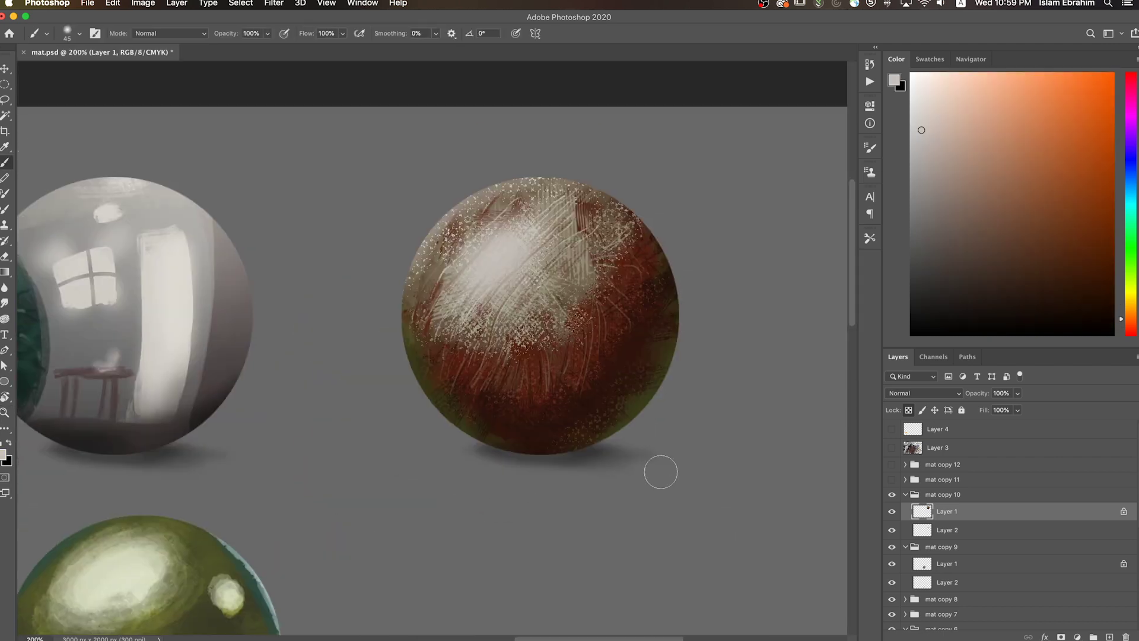
- Spatter dark red speckles across the rusty sphere with a spatter brush
{"action": "left_click", "coordinate": [656, 470], "text": "alt"}
{"action": "right_click", "coordinate": [641, 329]}
{"action": "scroll", "coordinate": [983, 550], "scroll_direction": "down", "scroll_amount": 5}
{"action": "scroll", "coordinate": [983, 550], "scroll_direction": "down", "scroll_amount": 2}
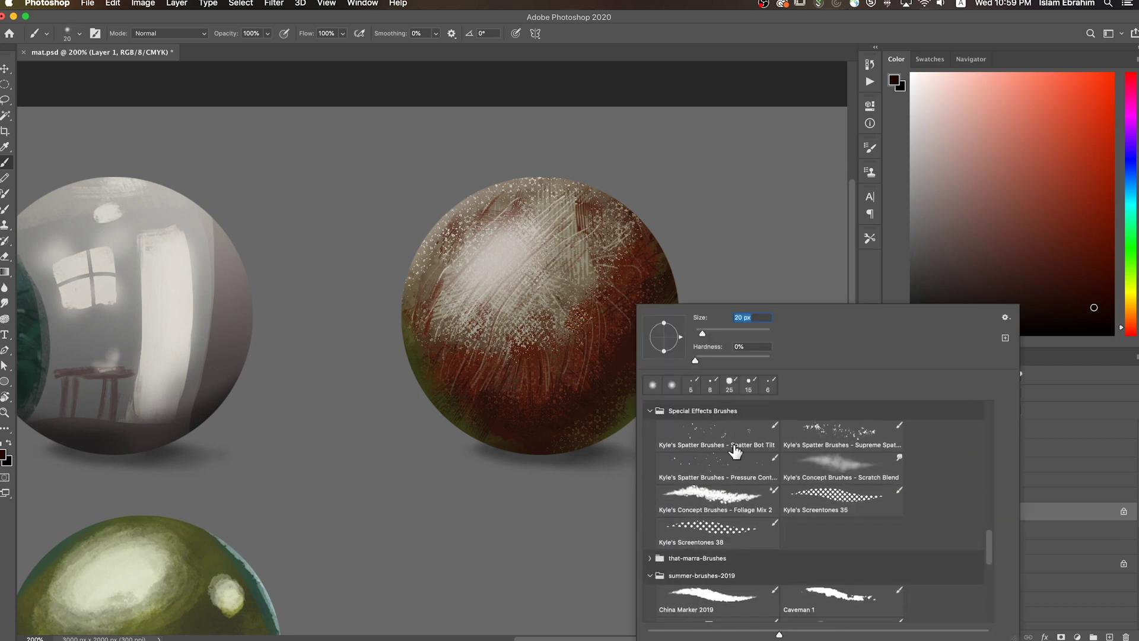
{"action": "double_click", "coordinate": [712, 475]}
{"action": "left_click_drag", "start_coordinate": [599, 344], "coordinate": [653, 385]}
- Resample dark red and shrink the brush to 35, checking the sphere at 100% and 200%
{"action": "left_click", "coordinate": [471, 367], "text": "alt"}
{"action": "key", "text": "bracketleft"}
{"action": "key", "text": "bracketleft"}
{"action": "key", "text": "bracketleft"}
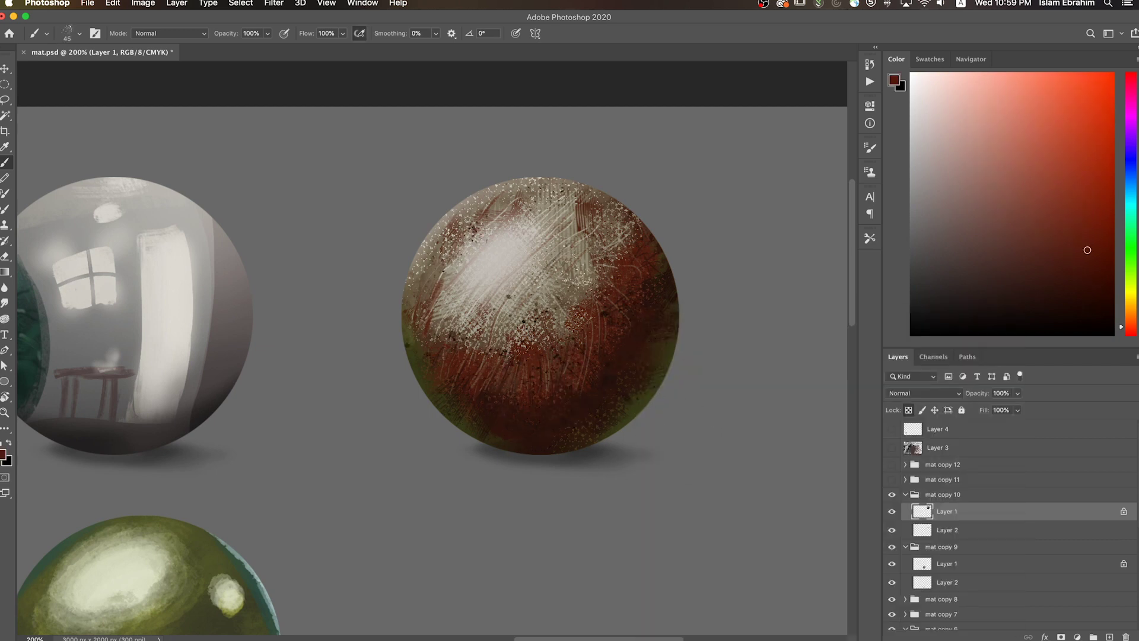
{"action": "key", "text": "ctrl+minus"}
{"action": "key", "text": "ctrl+plus"}
{"action": "scroll", "coordinate": [634, 376], "scroll_direction": "up", "scroll_amount": 3}
{"action": "key", "text": "bracketleft"}
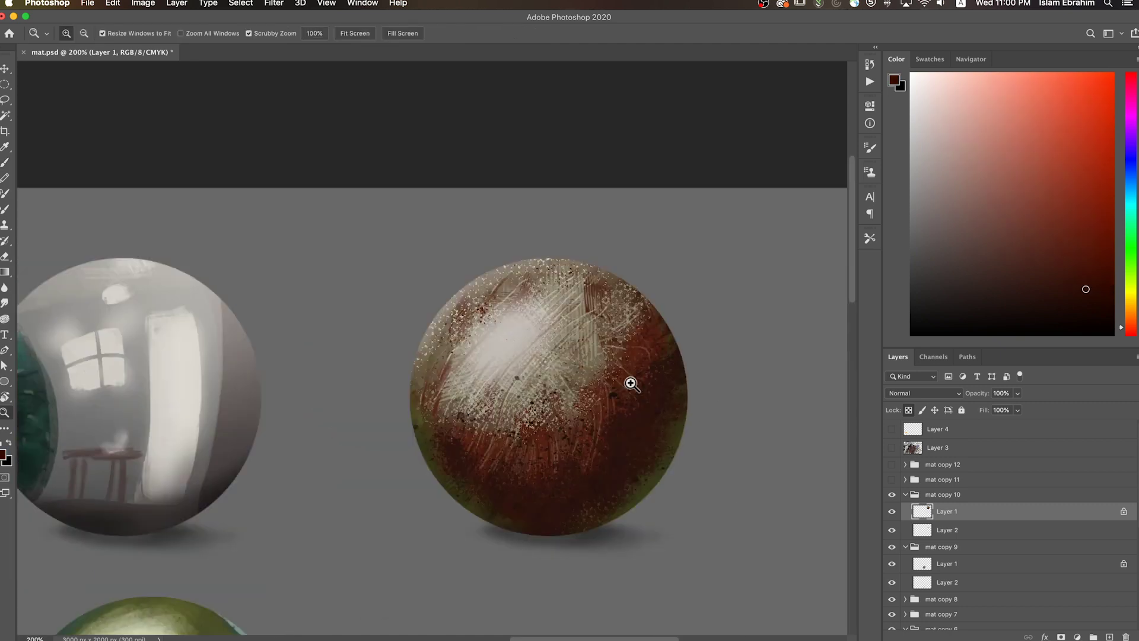
- Smudge the pale scratches on the rusty sphere with a size-70 smudge brush
{"action": "left_click", "coordinate": [607, 282], "text": "alt"}
{"action": "scroll", "coordinate": [628, 440], "scroll_direction": "down", "scroll_amount": 5}
{"action": "key", "text": "r"}
{"action": "right_click", "coordinate": [659, 305]}
{"action": "double_click", "coordinate": [771, 457]}
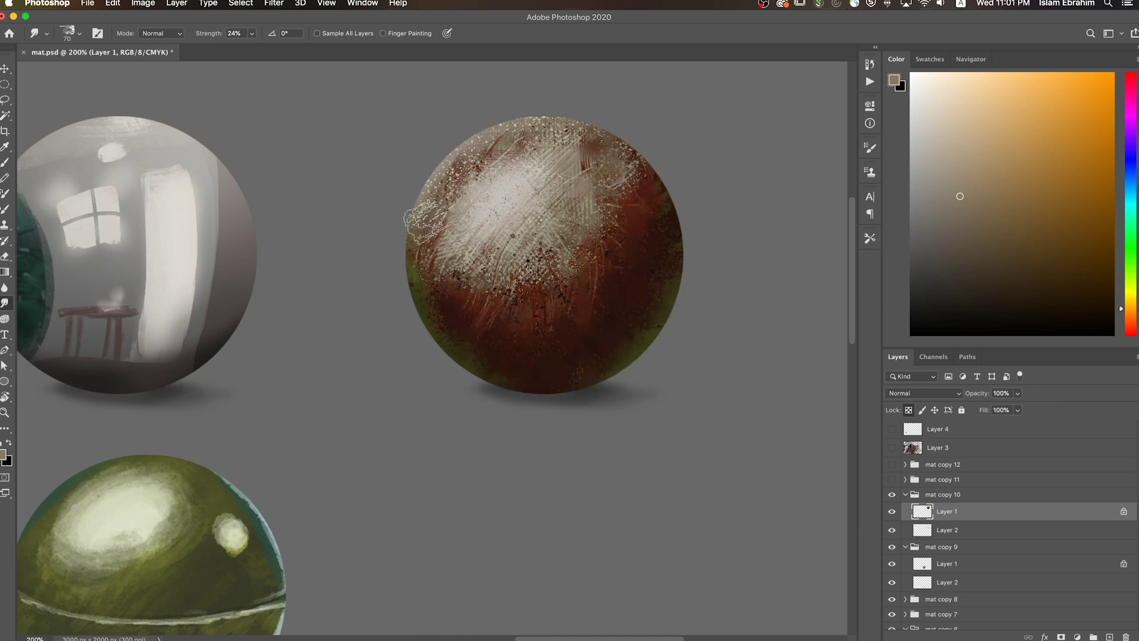
- Preview the black sphere copy below on the full sheet, then hide it again
{"action": "key", "text": "z"}
{"action": "key", "text": "ctrl+0"}
{"action": "left_click", "coordinate": [892, 479]}
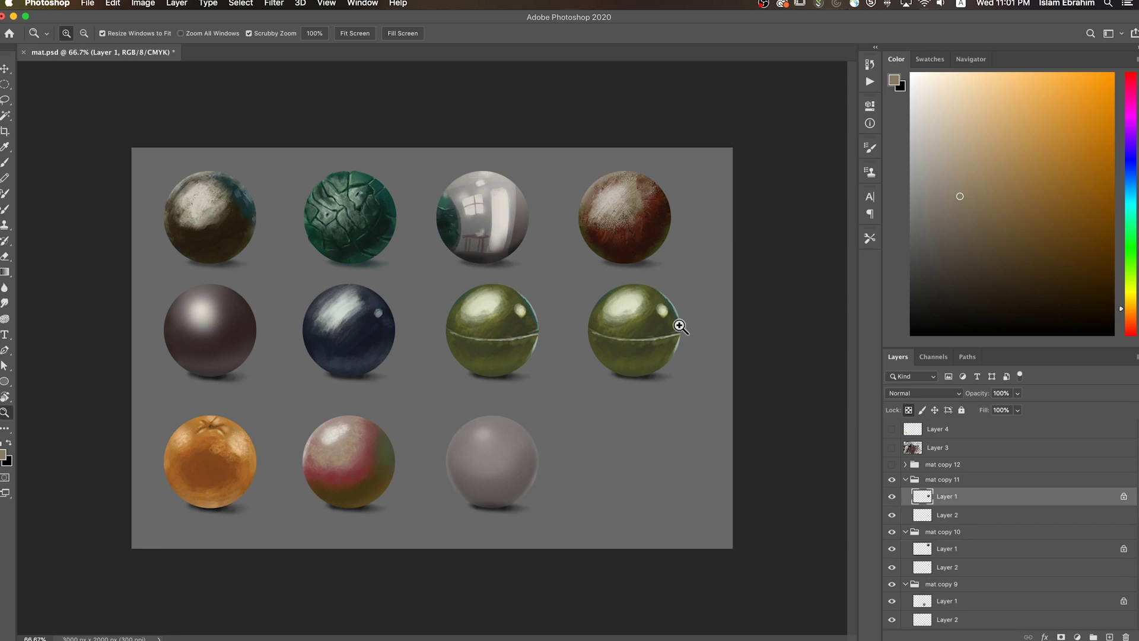
{"action": "left_click", "coordinate": [681, 323]}
{"action": "key", "text": "b"}
{"action": "left_click", "coordinate": [891, 479]}
{"action": "scroll", "coordinate": [617, 297], "scroll_direction": "up", "scroll_amount": 3}
- Paint dark teal-green along the rusty sphere's right edge with a 150 brush
{"action": "right_click", "coordinate": [617, 296]}
{"action": "key", "text": "Escape"}
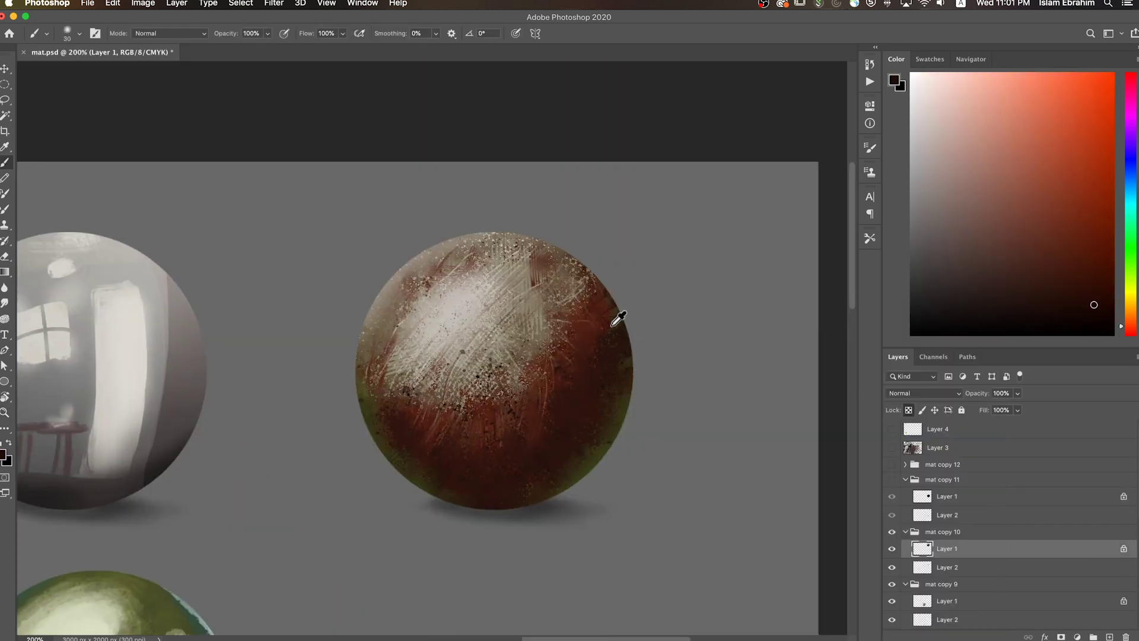
{"action": "key", "text": "bracketright"}
{"action": "key", "text": "bracketright"}
{"action": "key", "text": "bracketright"}
{"action": "left_click_drag", "start_coordinate": [609, 309], "coordinate": [618, 437]}
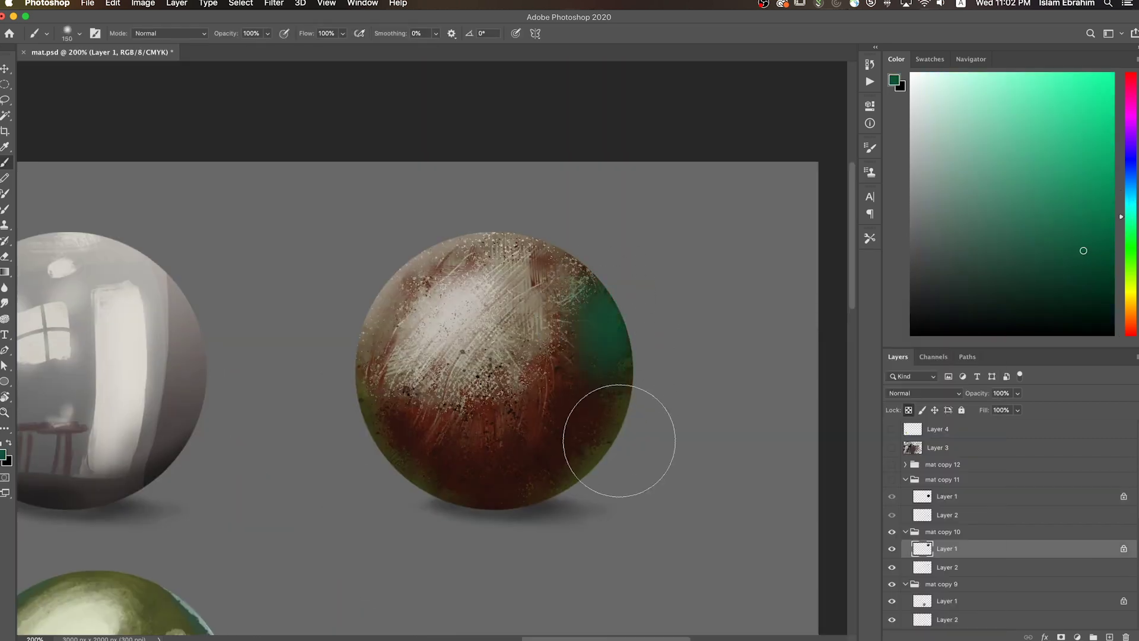
{"action": "left_click_drag", "start_coordinate": [705, 445], "coordinate": [711, 425]}
{"action": "left_click", "coordinate": [480, 481], "text": "alt"}
{"action": "key", "text": "z"}
{"action": "left_click", "coordinate": [678, 389], "text": "alt"}
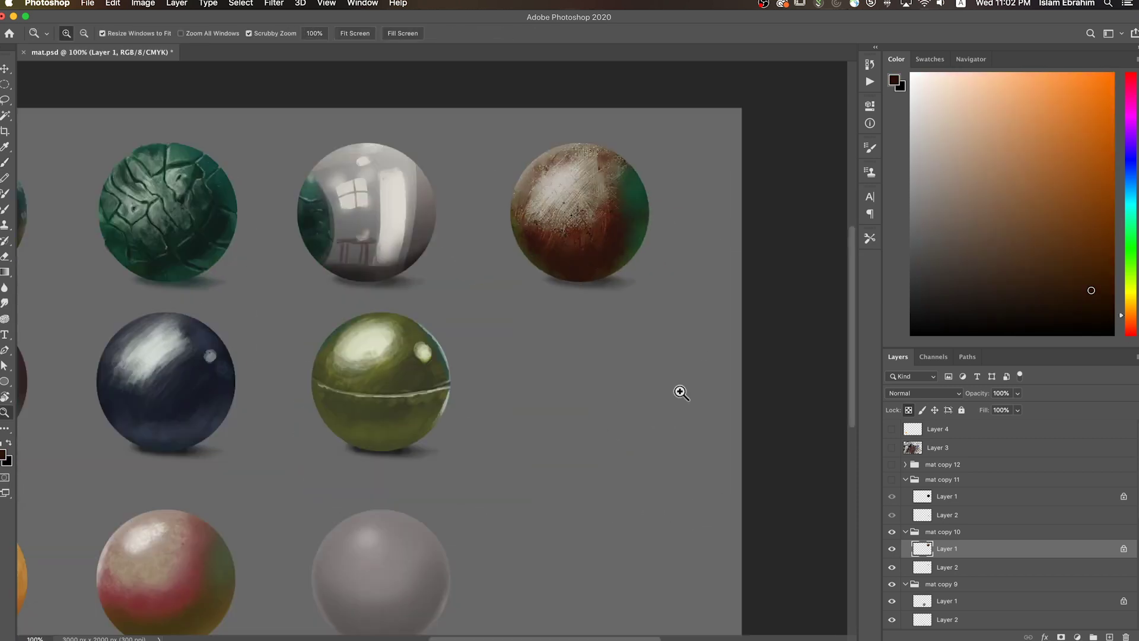
{"action": "left_click", "coordinate": [663, 229]}
- Unhide the mat copy 11 black sphere and fill it with dark navy
{"action": "left_click", "coordinate": [891, 479]}
{"action": "left_click", "coordinate": [618, 412]}
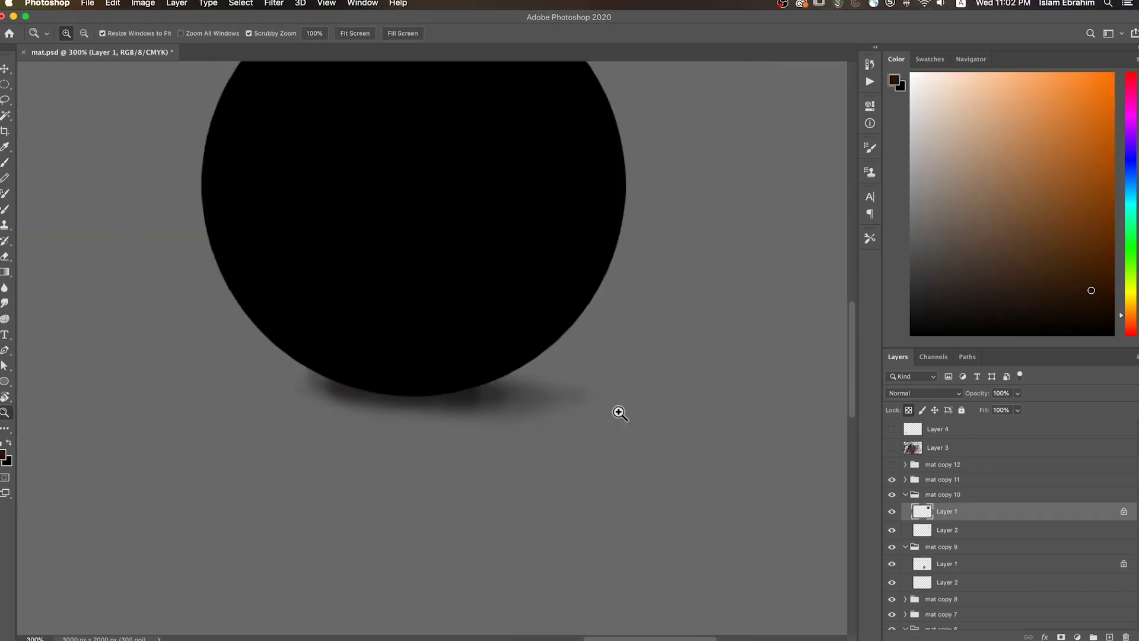
{"action": "left_click", "coordinate": [618, 386]}
{"action": "right_click", "coordinate": [618, 382]}
{"action": "key", "text": "b"}
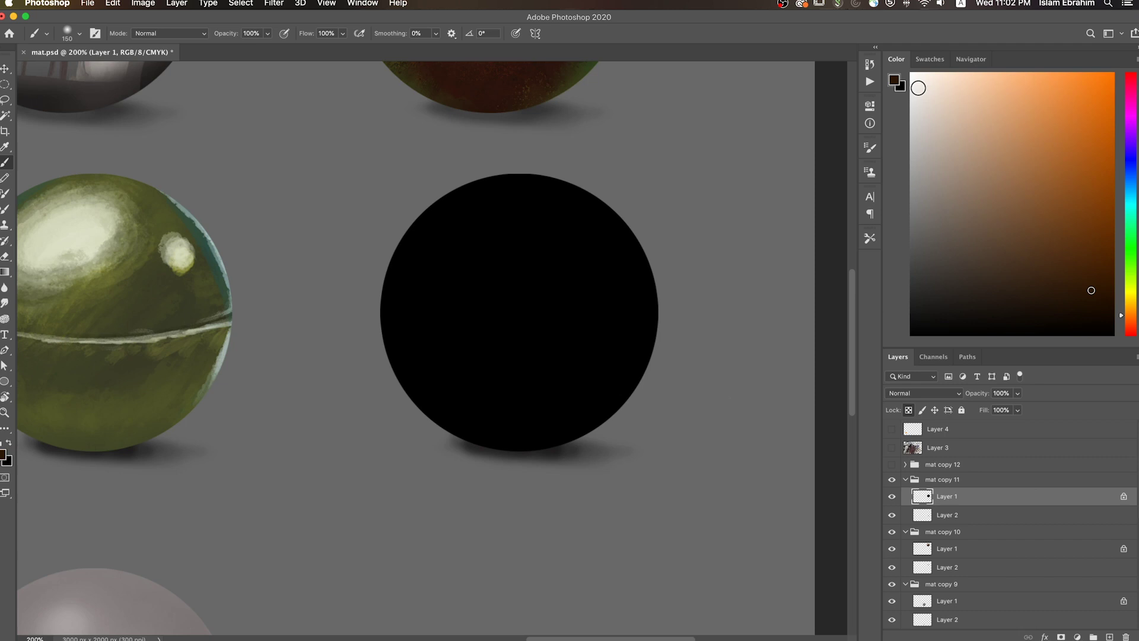
{"action": "left_click", "coordinate": [593, 335], "text": "alt"}
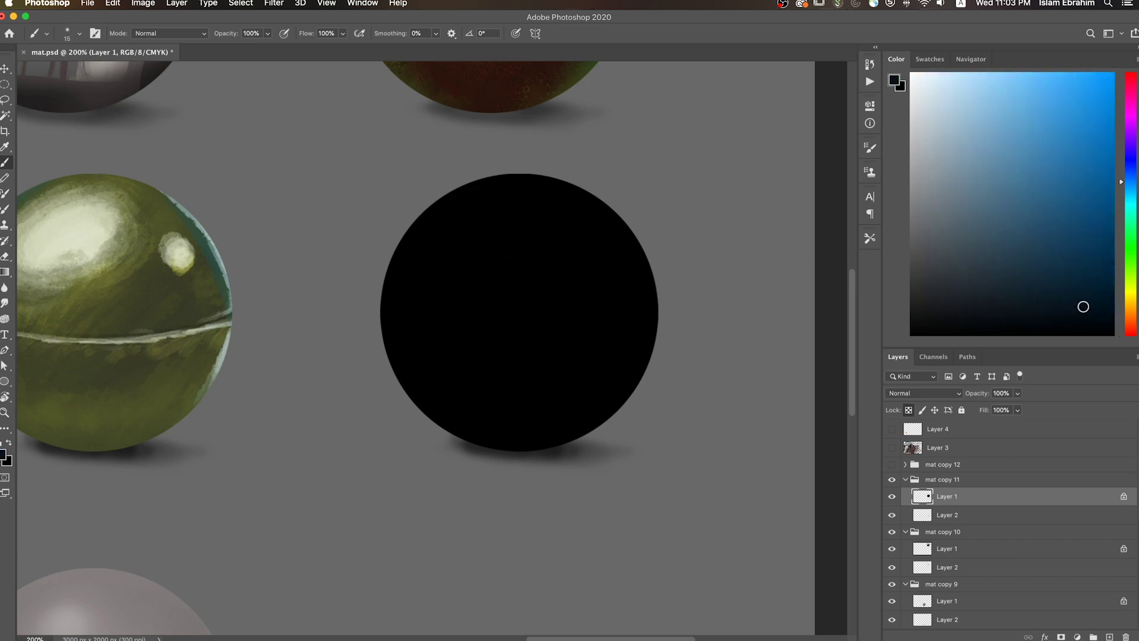
{"action": "key", "text": "alt+BackSpace"}
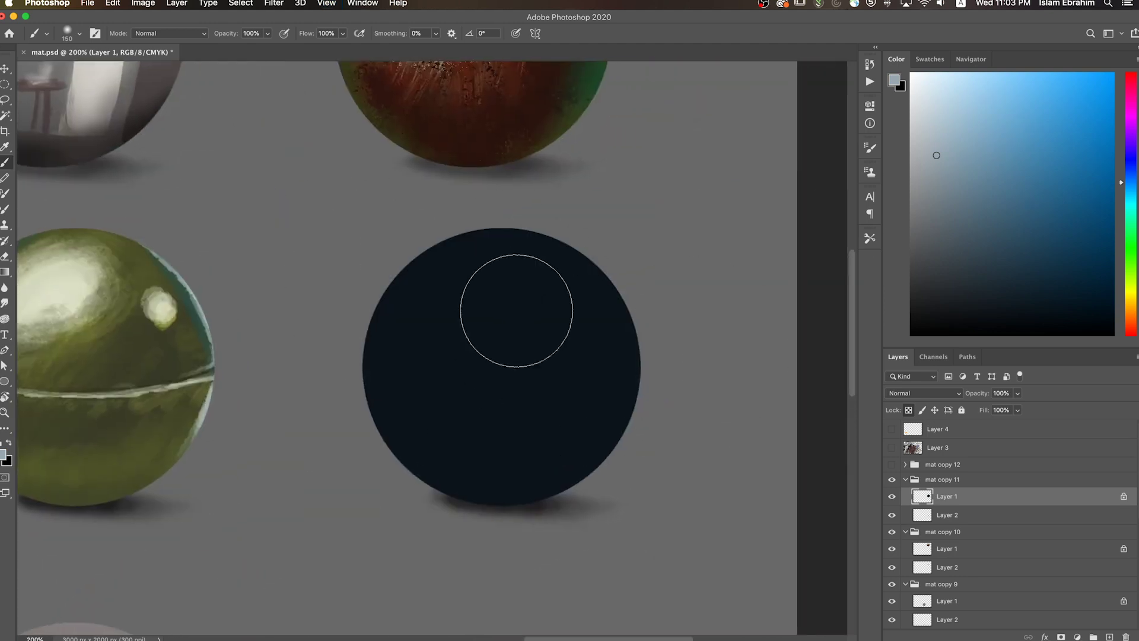
- Paint light-blue reflection arcs along the sphere's sides with a 40 brush, undoing stray strokes
{"action": "key", "text": "bracketleft"}
{"action": "key", "text": "bracketleft"}
{"action": "key", "text": "bracketleft"}
{"action": "mouse_move", "coordinate": [389, 282]}
{"action": "left_mouse_down"}
{"action": "mouse_move", "coordinate": [598, 267]}
{"action": "mouse_move", "coordinate": [620, 445]}
{"action": "left_mouse_up"}
{"action": "left_click_drag", "start_coordinate": [397, 282], "coordinate": [374, 437]}
{"action": "left_click_drag", "start_coordinate": [488, 306], "coordinate": [584, 325]}
{"action": "key", "text": "ctrl+z"}
{"action": "key", "text": "bracketright"}
{"action": "key", "text": "bracketright"}
{"action": "left_click", "coordinate": [561, 305]}
{"action": "key", "text": "ctrl+z"}
- Add a pale vertical window highlight and a light band along the sphere's bottom
{"action": "left_click_drag", "start_coordinate": [549, 290], "coordinate": [548, 487]}
{"action": "key", "text": "bracketright"}
{"action": "key", "text": "bracketright"}
{"action": "key", "text": "bracketright"}
{"action": "mouse_move", "coordinate": [504, 267]}
{"action": "left_mouse_down"}
{"action": "mouse_move", "coordinate": [381, 343]}
{"action": "mouse_move", "coordinate": [475, 356]}
{"action": "left_mouse_up"}
{"action": "key", "text": "bracketleft"}
{"action": "key", "text": "bracketleft"}
{"action": "key", "text": "bracketleft"}
{"action": "left_click_drag", "start_coordinate": [618, 437], "coordinate": [374, 469]}
- Dab a soft light spot on the blue sphere with a 40 brush
{"action": "left_click", "coordinate": [572, 496], "text": "alt"}
{"action": "key", "text": "bracketleft"}
{"action": "key", "text": "bracketleft"}
{"action": "key", "text": "bracketleft"}
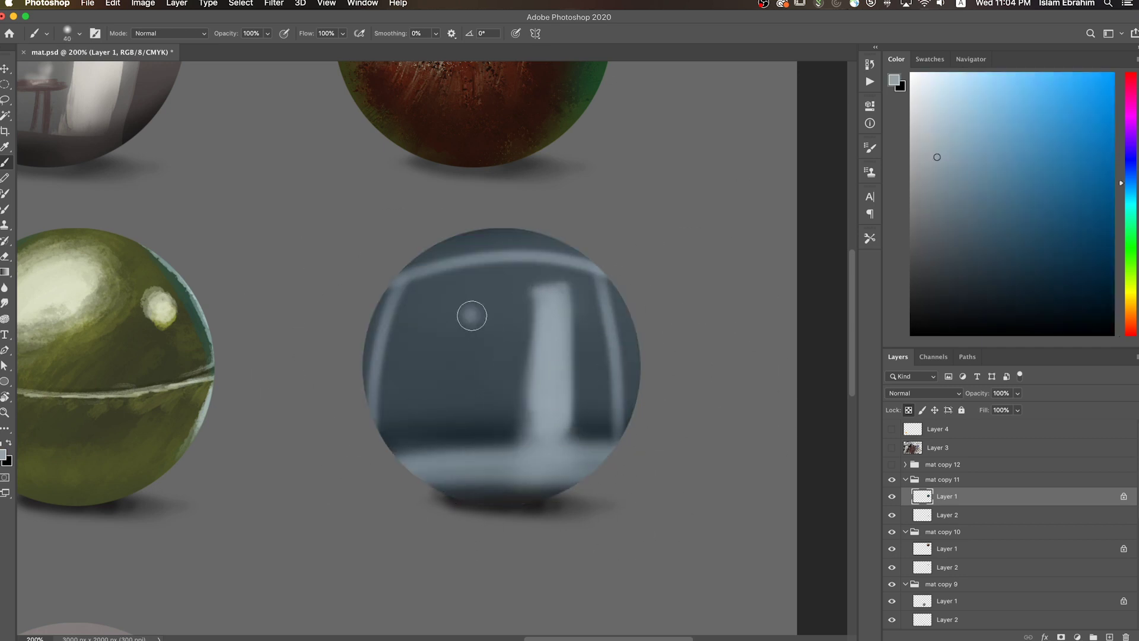
{"action": "key", "text": "ctrl+minus"}
{"action": "left_click", "coordinate": [540, 377]}
{"action": "key", "text": "bracketright"}
{"action": "key", "text": "bracketright"}
{"action": "key", "text": "bracketright"}
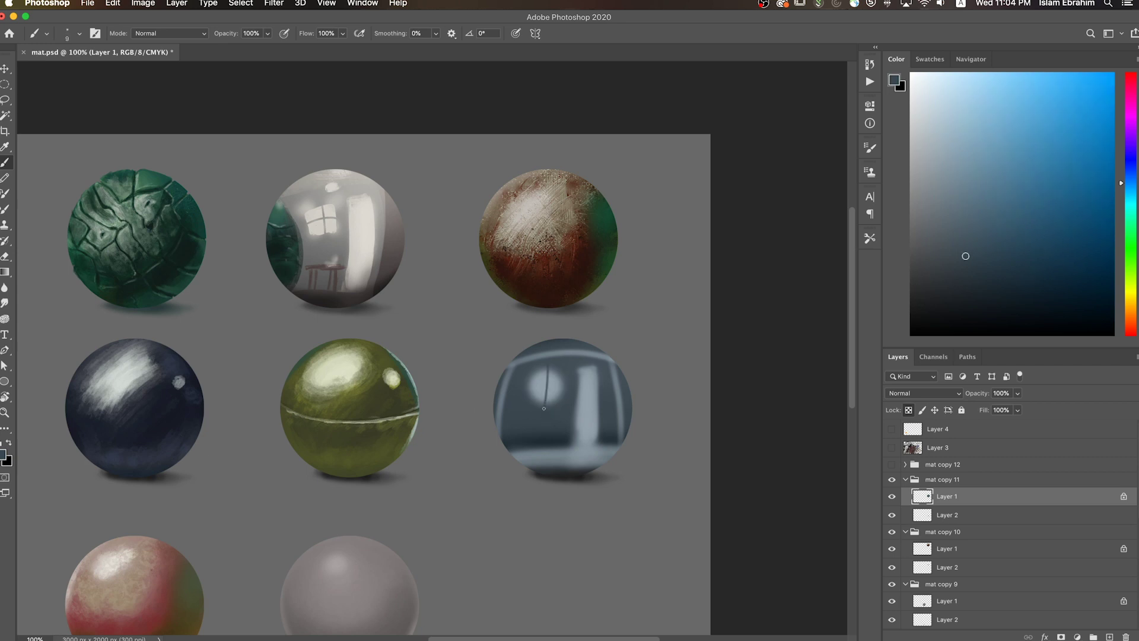
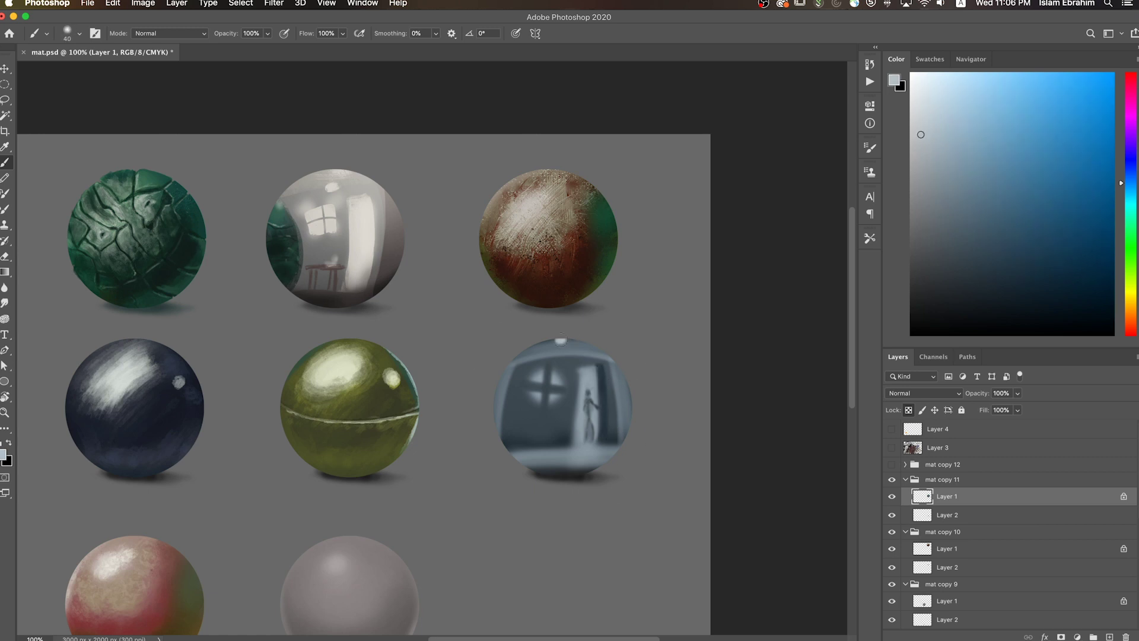
- Sample a lighter blue-grey and paint over the blue sphere's bright highlight
{"action": "key", "text": "bracketright"}
{"action": "key", "text": "bracketright"}
{"action": "key", "text": "bracketright"}
{"action": "key", "text": "bracketleft"}
{"action": "key", "text": "bracketleft"}
{"action": "key", "text": "bracketleft"}
{"action": "left_click", "coordinate": [592, 449], "text": "alt"}
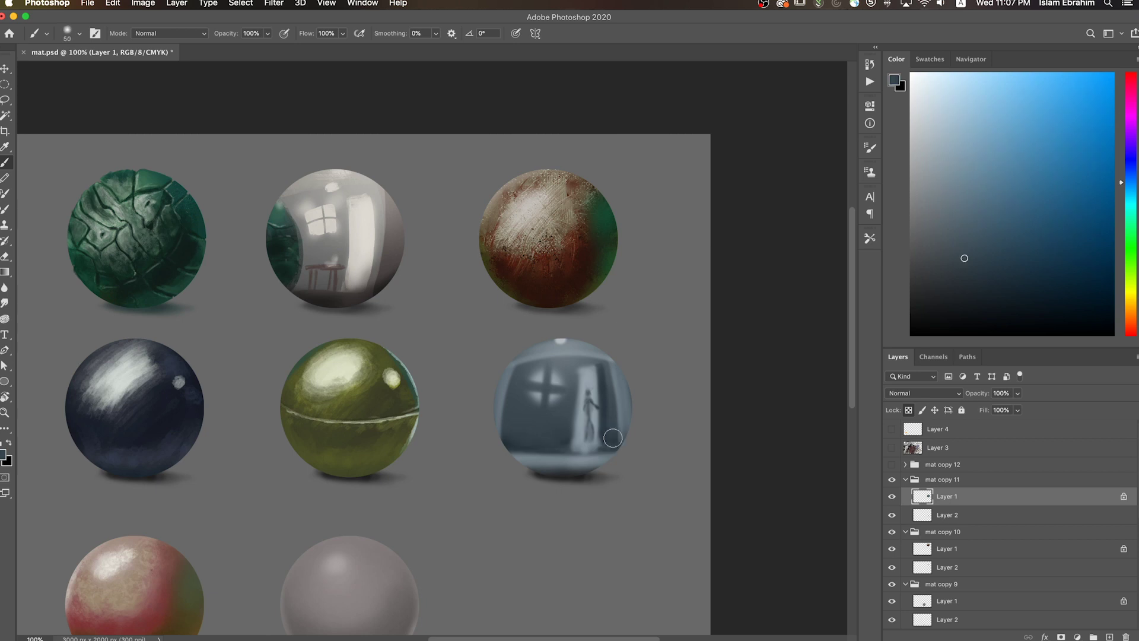
{"action": "left_click_drag", "start_coordinate": [532, 360], "coordinate": [526, 410]}
{"action": "key", "text": "bracketleft"}
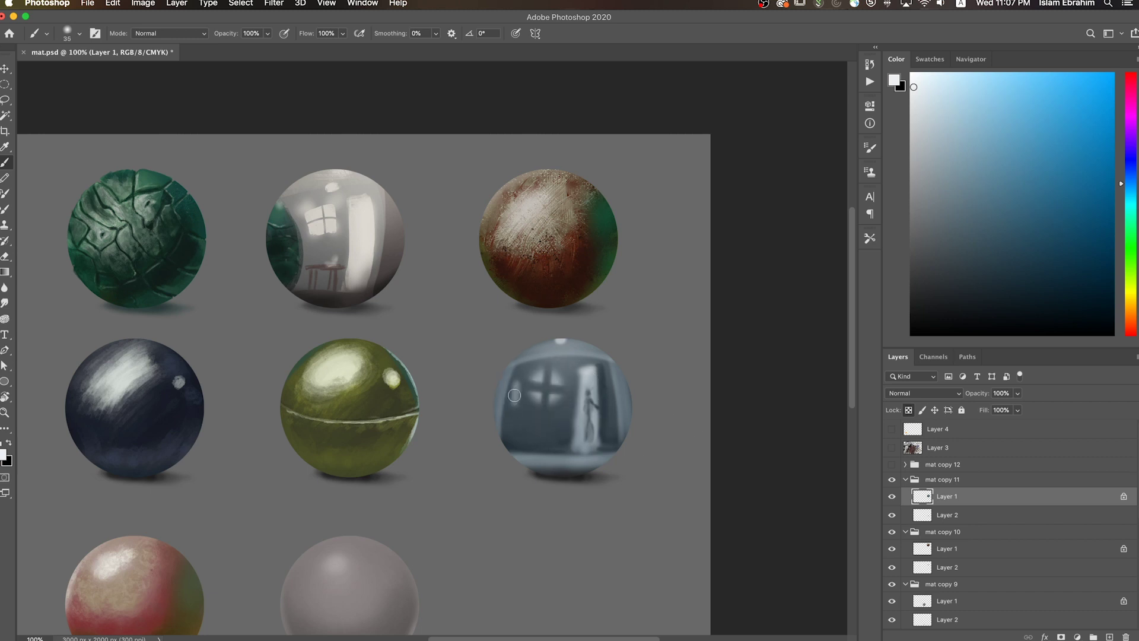
{"action": "key", "text": "bracketright"}
{"action": "key", "text": "bracketright"}
{"action": "key", "text": "bracketright"}
{"action": "scroll", "coordinate": [658, 358], "scroll_direction": "down", "scroll_amount": 5}
{"action": "key", "text": "bracketright"}
{"action": "key", "text": "bracketright"}
- Smooth the blue sphere's edges and top with sampled blue-greys, then review all spheres
{"action": "left_click", "coordinate": [666, 293], "text": "alt"}
{"action": "mouse_move", "coordinate": [667, 293]}
{"action": "left_mouse_down"}
{"action": "mouse_move", "coordinate": [564, 266]}
{"action": "mouse_move", "coordinate": [604, 237]}
{"action": "left_mouse_up"}
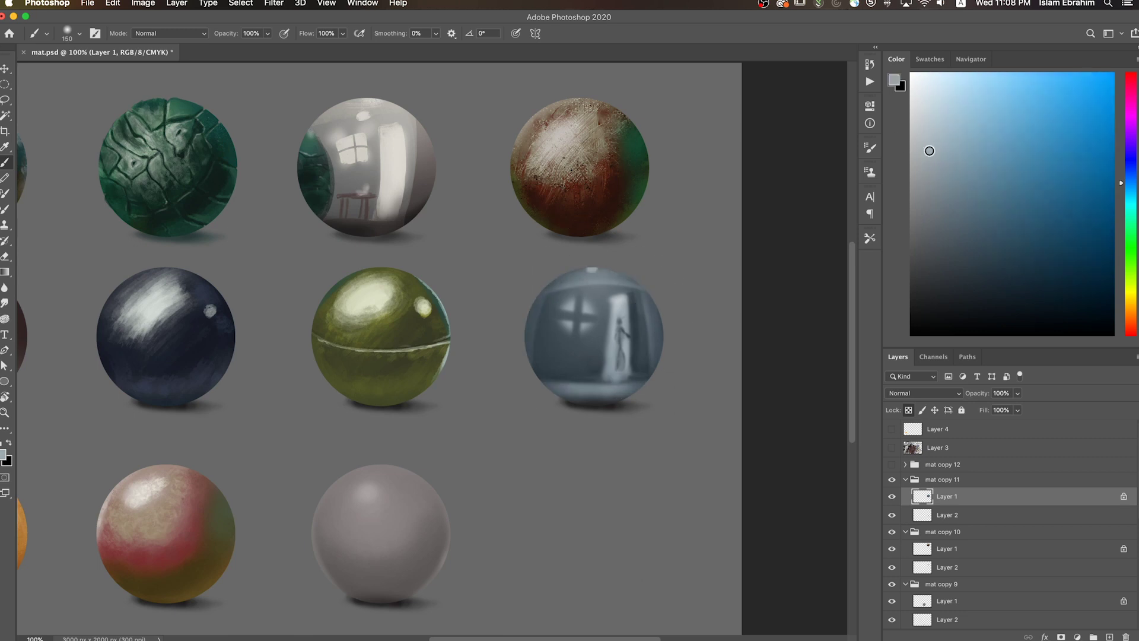
{"action": "key", "text": "bracketleft"}
{"action": "left_click", "coordinate": [596, 271], "text": "alt"}
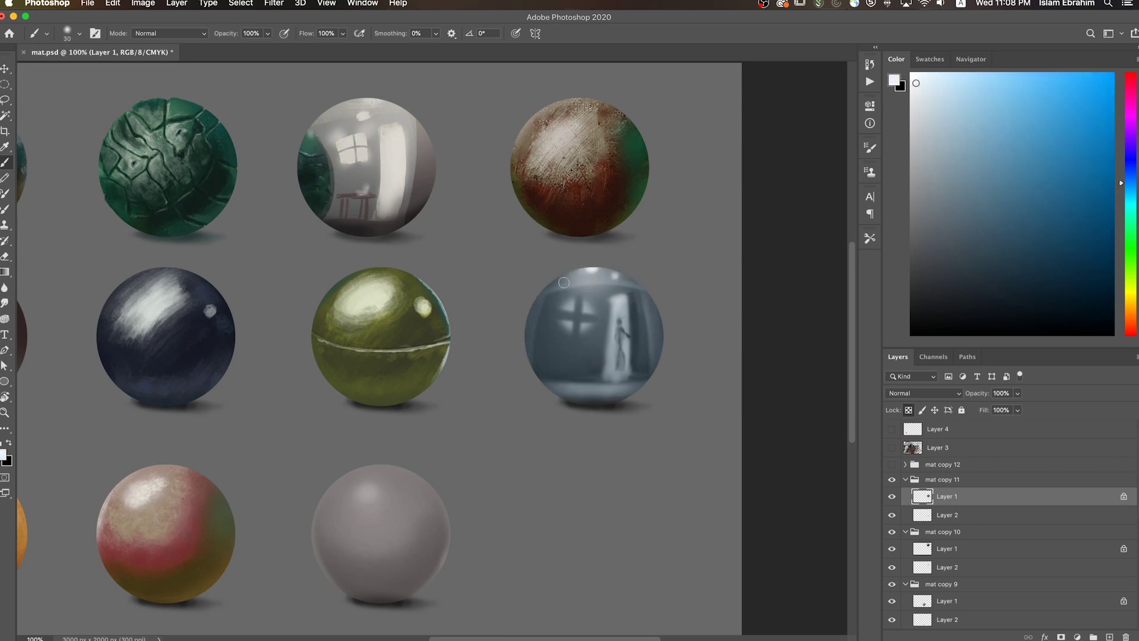
{"action": "key", "text": "super+minus"}
{"action": "key", "text": "bracketright"}
{"action": "key", "text": "bracketright"}
{"action": "key", "text": "bracketright"}
{"action": "key", "text": "z"}
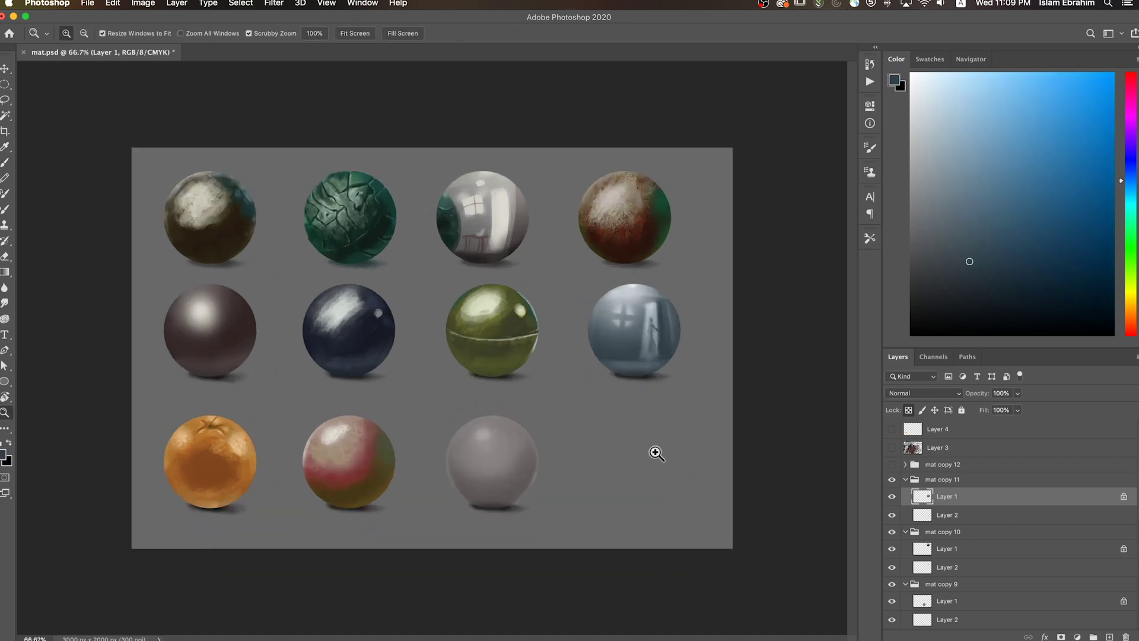
{"action": "key", "text": "super+plus"}
{"action": "key", "text": "b"}
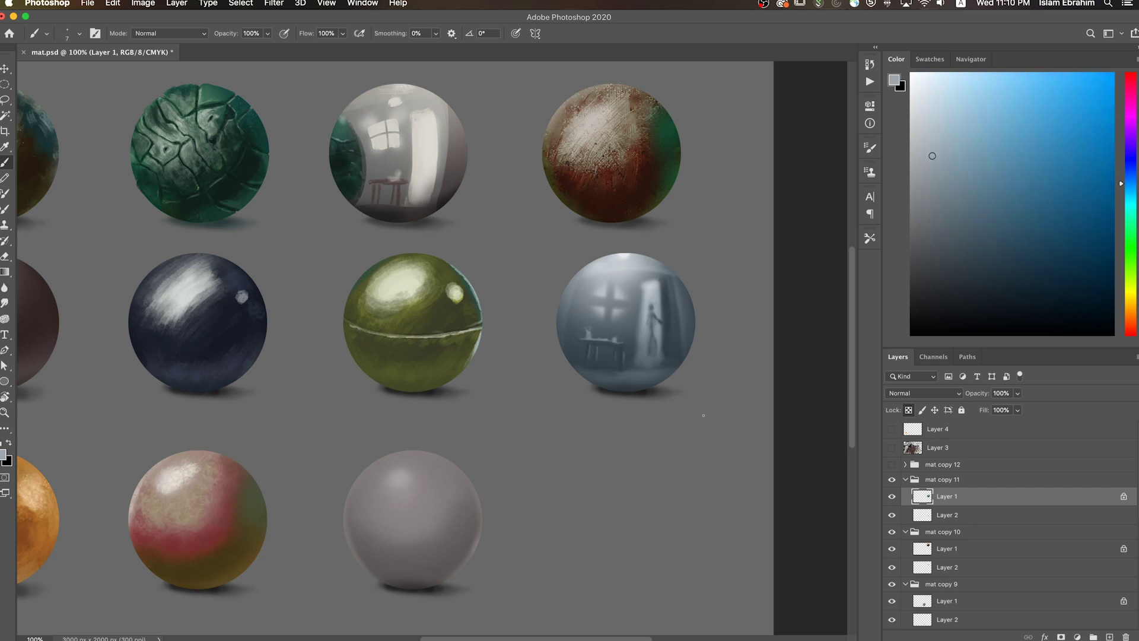
{"action": "scroll", "coordinate": [703, 416], "scroll_direction": "up", "scroll_amount": 2}
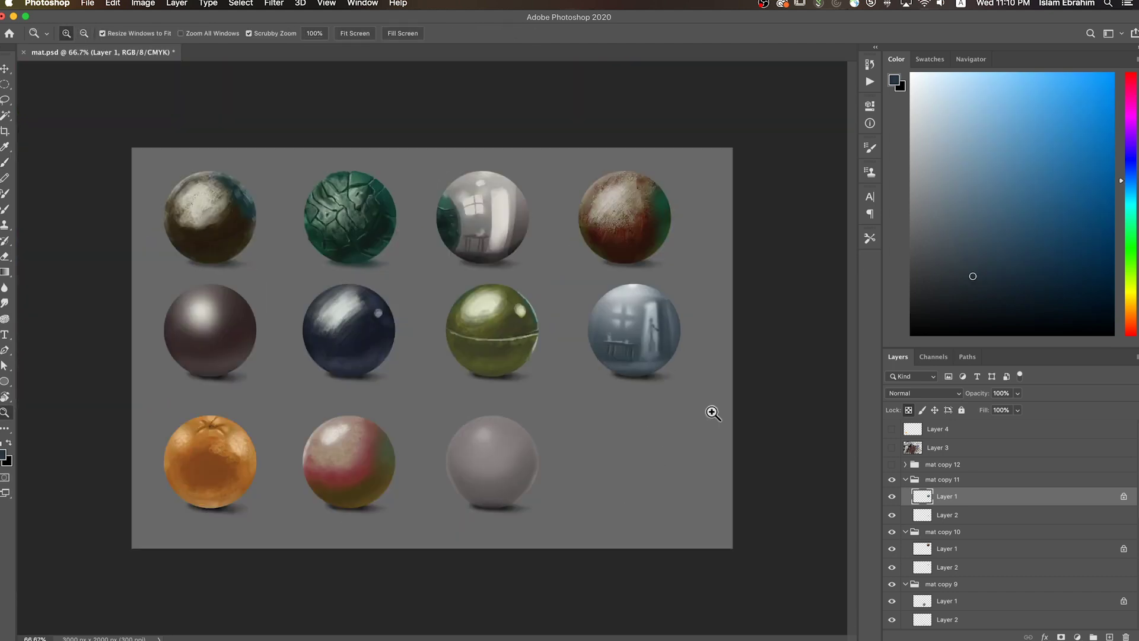
- Show the hidden mat copy 12 group and target its Layer 1 for painting
{"action": "left_click", "coordinate": [892, 464]}
{"action": "left_click", "coordinate": [905, 464]}
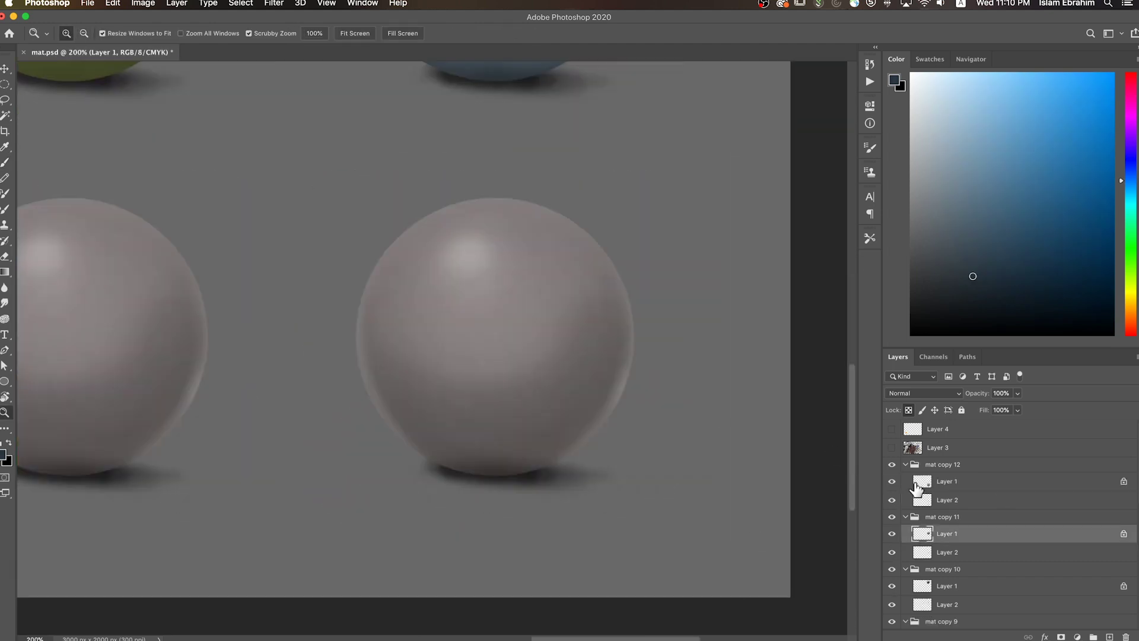
{"action": "left_click", "coordinate": [917, 486]}
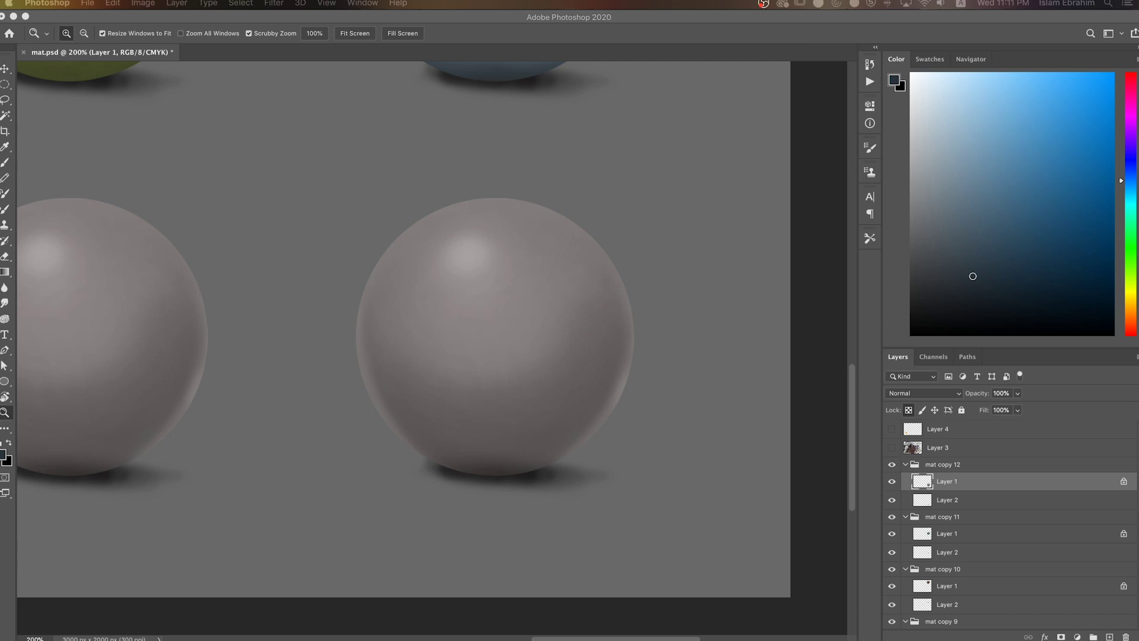
{"action": "key", "text": "ctrl+shift+alt+e"}
{"action": "key", "text": "b"}
{"action": "key", "text": "d"}
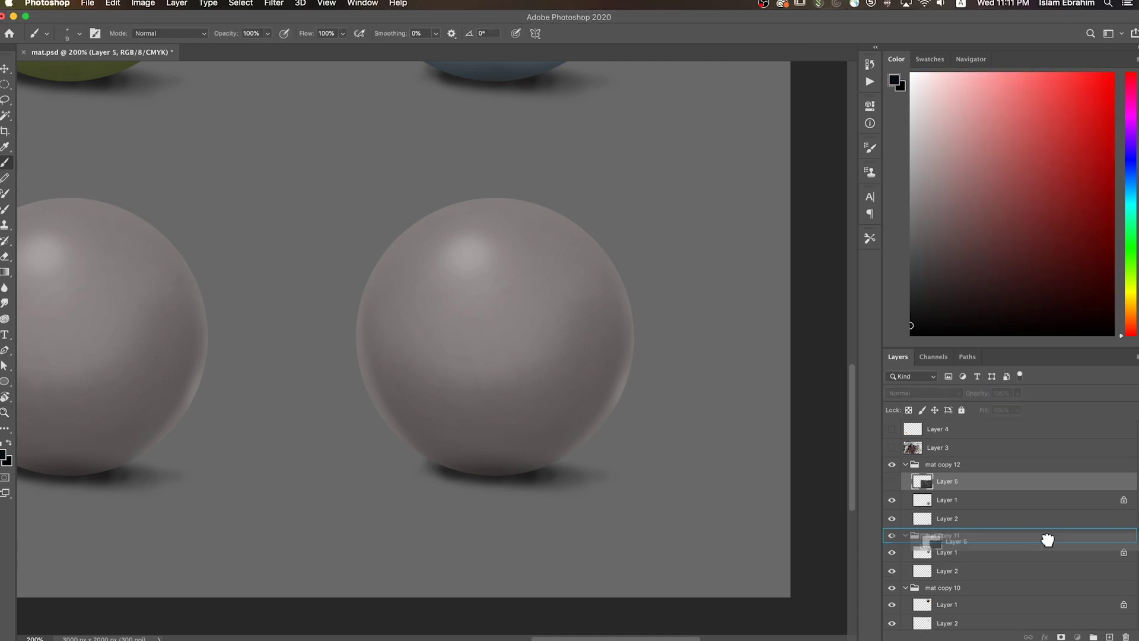
{"action": "key", "text": "Delete"}
- Paint the new sphere with a dark green base
{"action": "left_click", "coordinate": [1125, 259]}
{"action": "left_click", "coordinate": [1091, 298]}
{"action": "key", "text": "bracketright"}
{"action": "left_click_drag", "start_coordinate": [564, 416], "coordinate": [358, 423]}
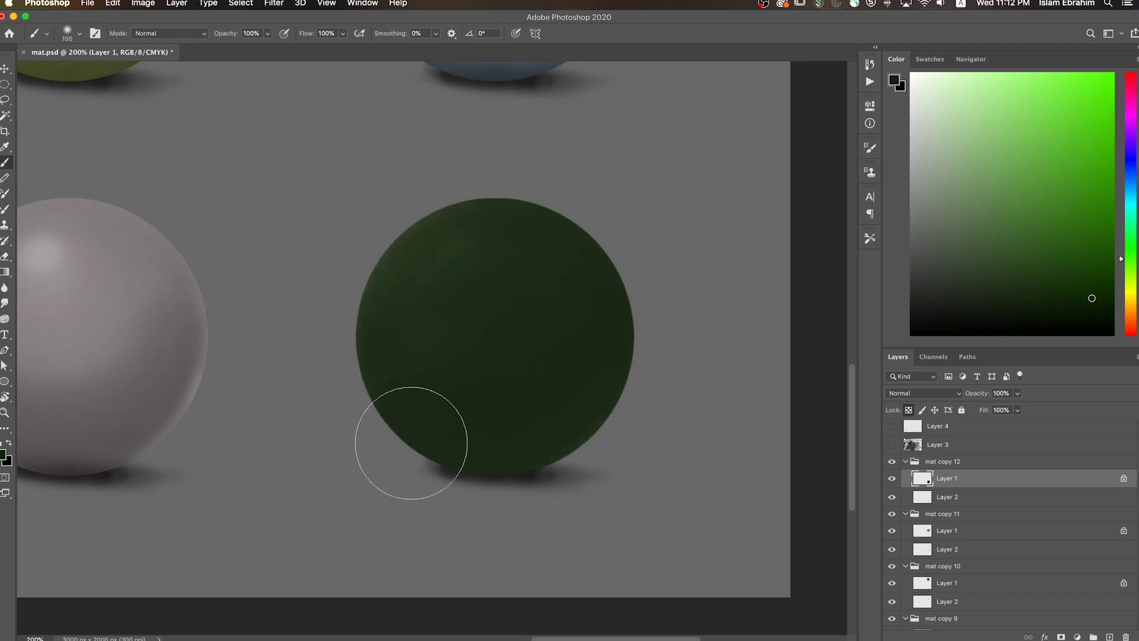
- Add lighter green on the sphere's upper left and dark teal along its right side
{"action": "left_click", "coordinate": [1126, 275]}
{"action": "left_click", "coordinate": [1012, 229]}
{"action": "key", "text": "bracketright"}
{"action": "key", "text": "bracketright"}
{"action": "key", "text": "bracketright"}
{"action": "left_click_drag", "start_coordinate": [452, 301], "coordinate": [442, 278]}
{"action": "key", "text": "bracketleft"}
{"action": "key", "text": "bracketleft"}
{"action": "key", "text": "bracketleft"}
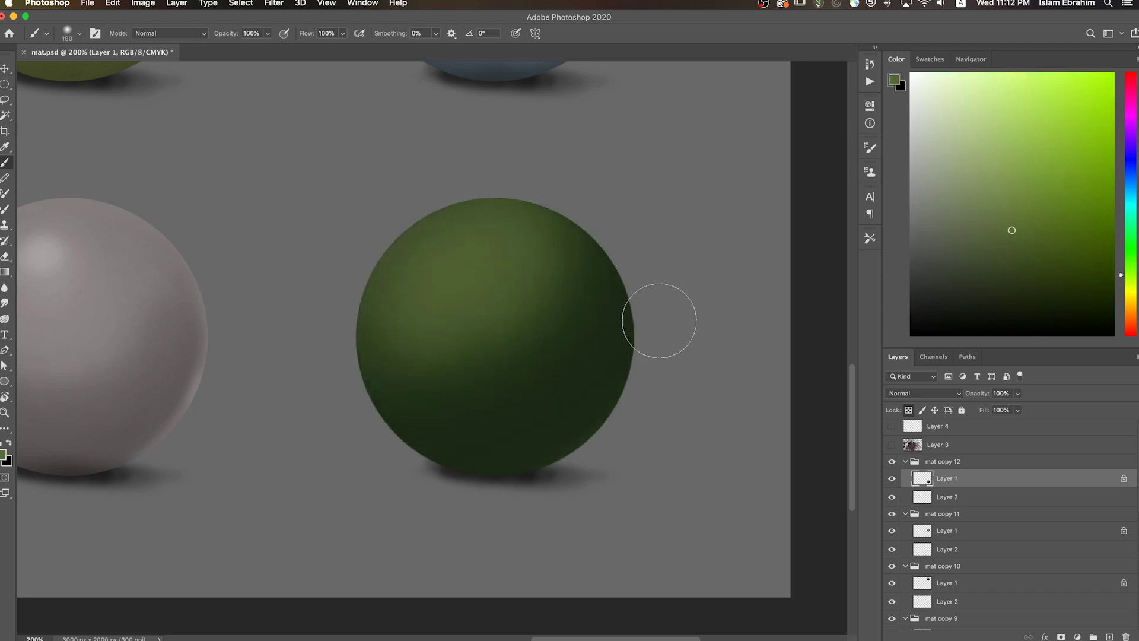
{"action": "left_click", "coordinate": [621, 288], "text": "alt"}
{"action": "mouse_move", "coordinate": [599, 255]}
{"action": "left_mouse_down"}
{"action": "mouse_move", "coordinate": [630, 356]}
{"action": "mouse_move", "coordinate": [600, 292]}
{"action": "left_mouse_up"}
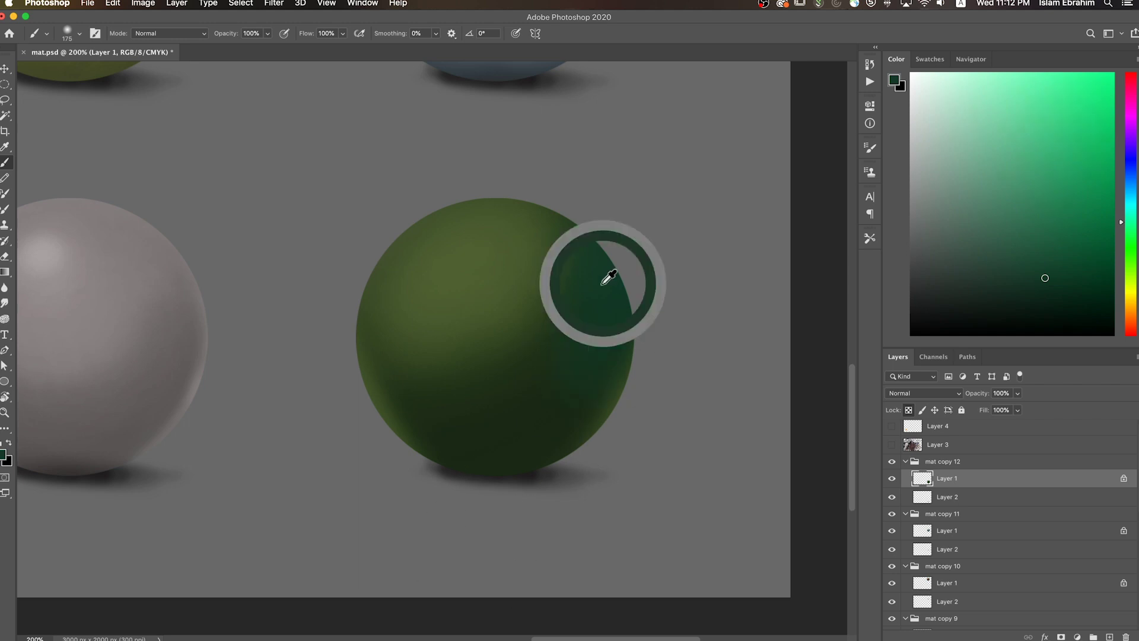
- Blend more teal and green strokes across the lower part of the sphere
{"action": "left_click", "coordinate": [1125, 260]}
{"action": "left_click", "coordinate": [1088, 295]}
{"action": "left_click_drag", "start_coordinate": [593, 368], "coordinate": [501, 407]}
{"action": "key", "text": "z"}
{"action": "key", "text": "ctrl+minus"}
{"action": "key", "text": "ctrl+minus"}
{"action": "key", "text": "ctrl+plus"}
{"action": "key", "text": "ctrl+plus"}
{"action": "key", "text": "b"}
- Hatch light green diagonal strokes on the upper left using a textured brush
{"action": "right_click", "coordinate": [570, 303]}
{"action": "scroll", "coordinate": [795, 475], "scroll_direction": "down", "scroll_amount": 5}
{"action": "double_click", "coordinate": [795, 475]}
{"action": "left_click", "coordinate": [494, 331], "text": "alt"}
{"action": "mouse_move", "coordinate": [495, 331]}
{"action": "left_mouse_down"}
{"action": "mouse_move", "coordinate": [565, 445]}
{"action": "mouse_move", "coordinate": [522, 275]}
{"action": "mouse_move", "coordinate": [428, 339]}
{"action": "left_mouse_up"}
{"action": "key", "text": "bracketleft"}
{"action": "key", "text": "bracketleft"}
{"action": "key", "text": "bracketleft"}
{"action": "key", "text": "bracketleft"}
{"action": "key", "text": "bracketleft"}
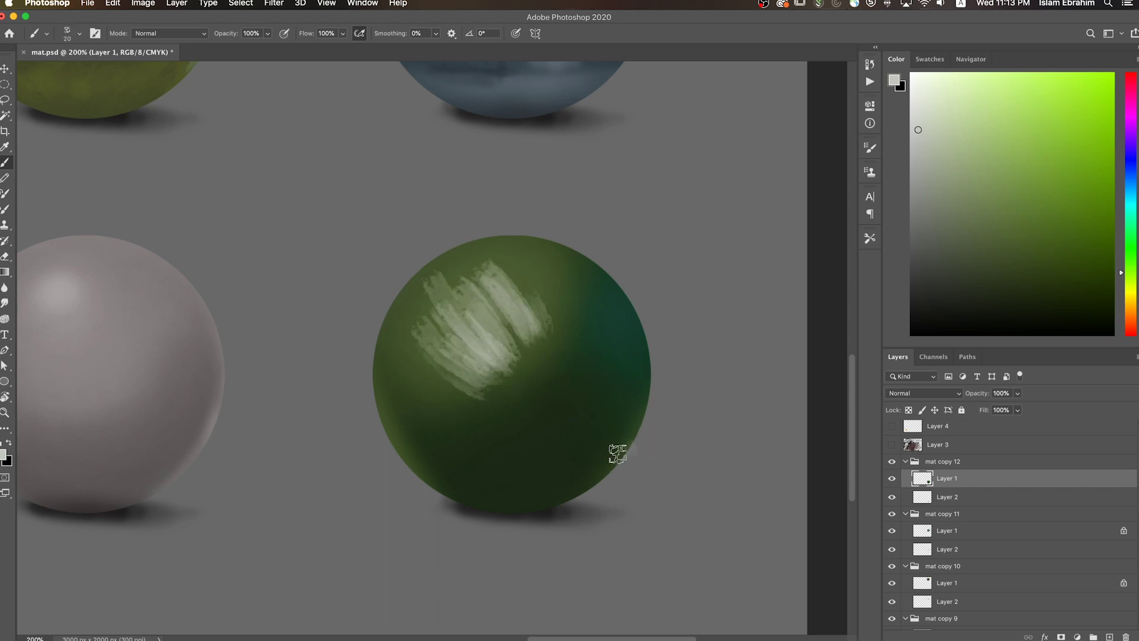
- Paint faint and curved light stripes sweeping across the green sphere
{"action": "left_click_drag", "start_coordinate": [409, 409], "coordinate": [389, 463]}
{"action": "left_click", "coordinate": [572, 389], "text": "alt"}
{"action": "left_click", "coordinate": [539, 356], "text": "alt"}
{"action": "left_click", "coordinate": [533, 379], "text": "alt"}
{"action": "key", "text": "bracketright"}
{"action": "key", "text": "bracketright"}
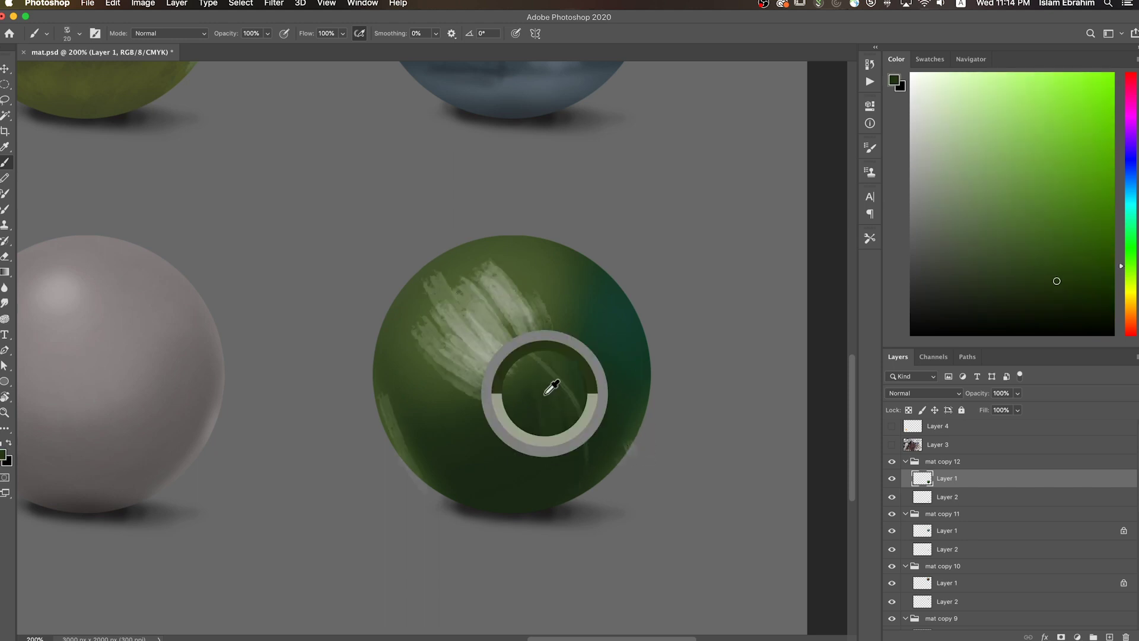
{"action": "left_click_drag", "start_coordinate": [474, 279], "coordinate": [510, 499]}
{"action": "left_click_drag", "start_coordinate": [522, 250], "coordinate": [589, 414]}
{"action": "mouse_move", "coordinate": [379, 320]}
{"action": "left_mouse_down"}
{"action": "mouse_move", "coordinate": [417, 343]}
{"action": "mouse_move", "coordinate": [475, 510]}
{"action": "left_mouse_up"}
- Paint dark green stripes over the highlight and along the lower left edge
{"action": "left_click", "coordinate": [594, 274], "text": "alt"}
{"action": "mouse_move", "coordinate": [546, 292]}
{"action": "left_mouse_down"}
{"action": "mouse_move", "coordinate": [432, 325]}
{"action": "mouse_move", "coordinate": [413, 417]}
{"action": "left_mouse_up"}
{"action": "left_click_drag", "start_coordinate": [486, 520], "coordinate": [410, 451]}
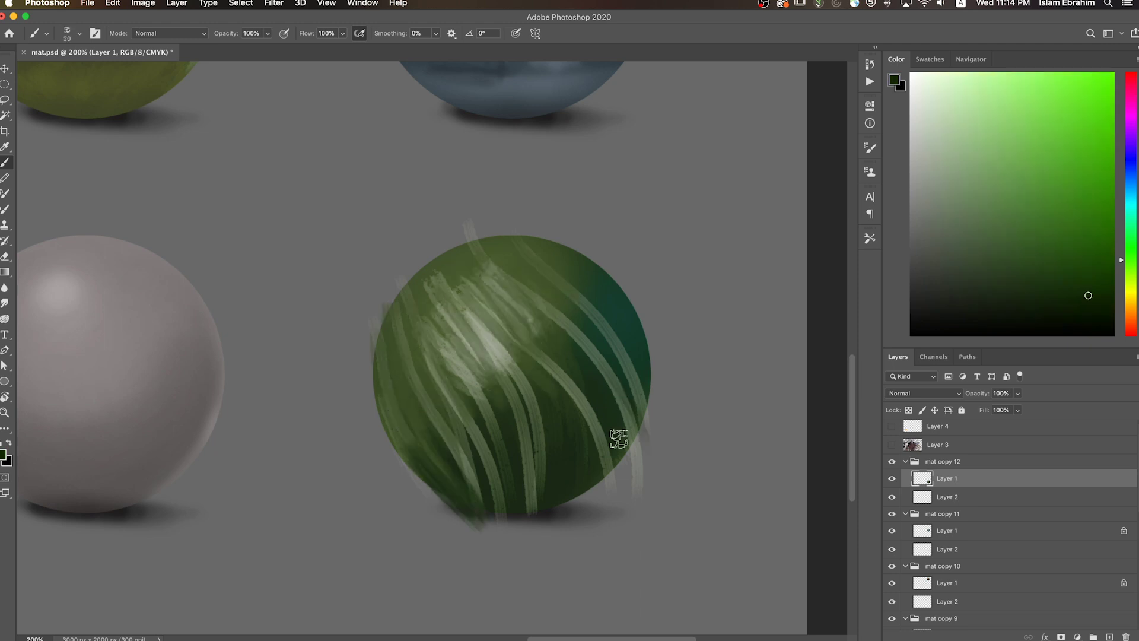
{"action": "mouse_move", "coordinate": [599, 337]}
{"action": "left_mouse_down"}
{"action": "mouse_move", "coordinate": [569, 391]}
{"action": "mouse_move", "coordinate": [420, 261]}
{"action": "mouse_move", "coordinate": [453, 261]}
{"action": "mouse_move", "coordinate": [470, 227]}
{"action": "left_mouse_up"}
- Add light green hair-like strokes on the left side and zoom out to 100%
{"action": "left_click", "coordinate": [514, 405], "text": "alt"}
{"action": "key", "text": "bracketright"}
{"action": "key", "text": "bracketright"}
{"action": "key", "text": "bracketright"}
{"action": "left_click", "coordinate": [460, 255], "text": "alt"}
{"action": "key", "text": "bracketleft"}
{"action": "key", "text": "bracketleft"}
{"action": "key", "text": "bracketleft"}
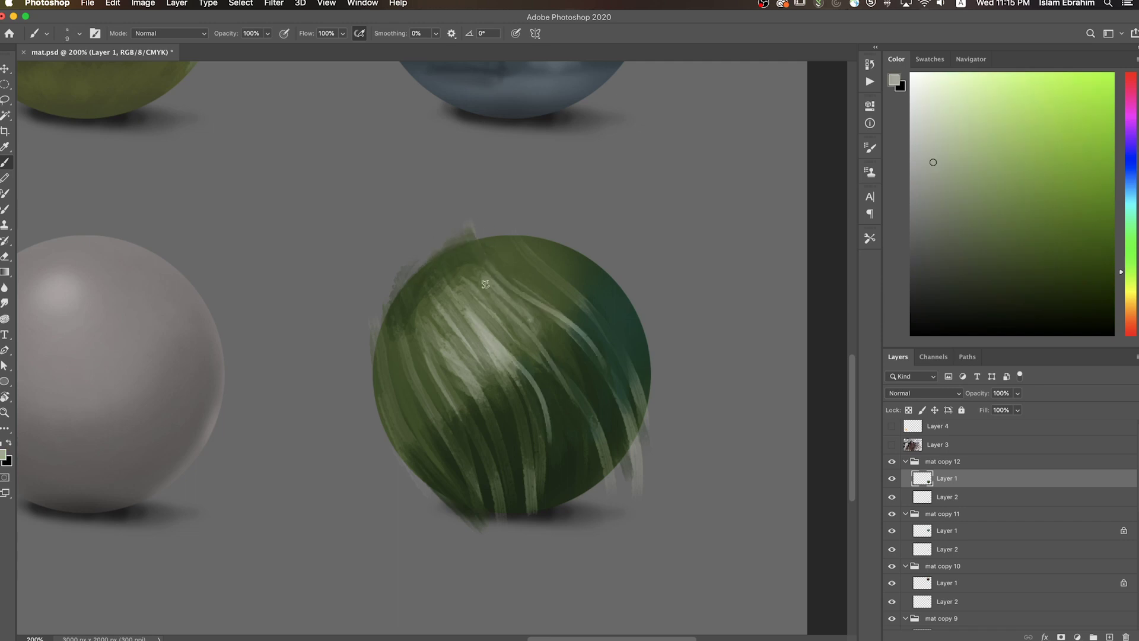
{"action": "left_click_drag", "start_coordinate": [425, 323], "coordinate": [438, 458]}
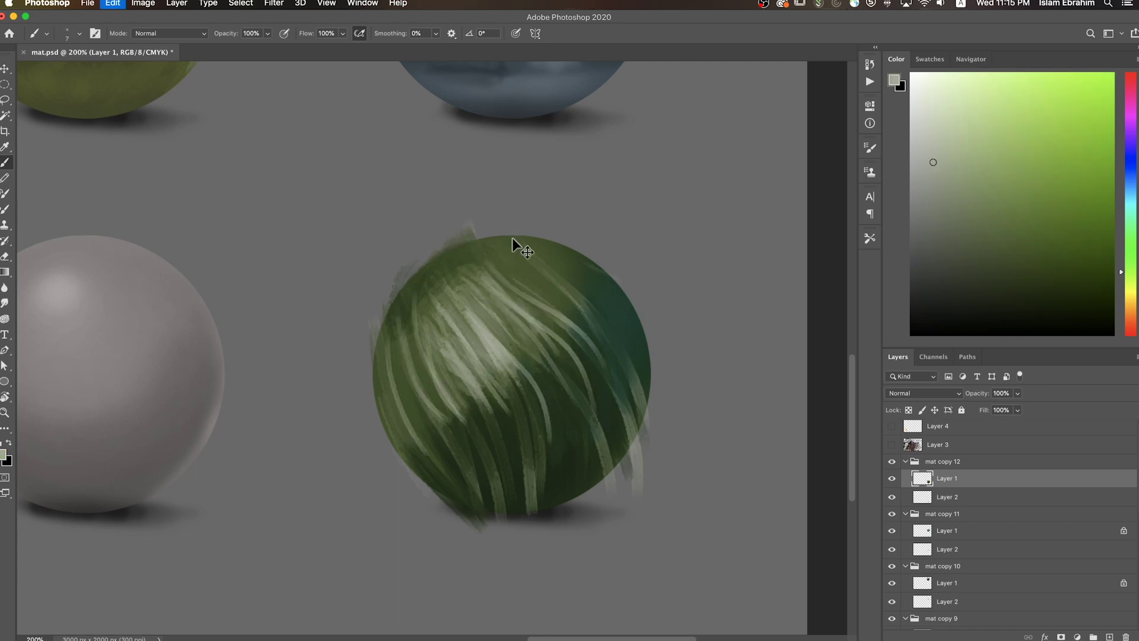
{"action": "key", "text": "ctrl+minus"}
{"action": "left_click", "coordinate": [494, 360], "text": "alt"}
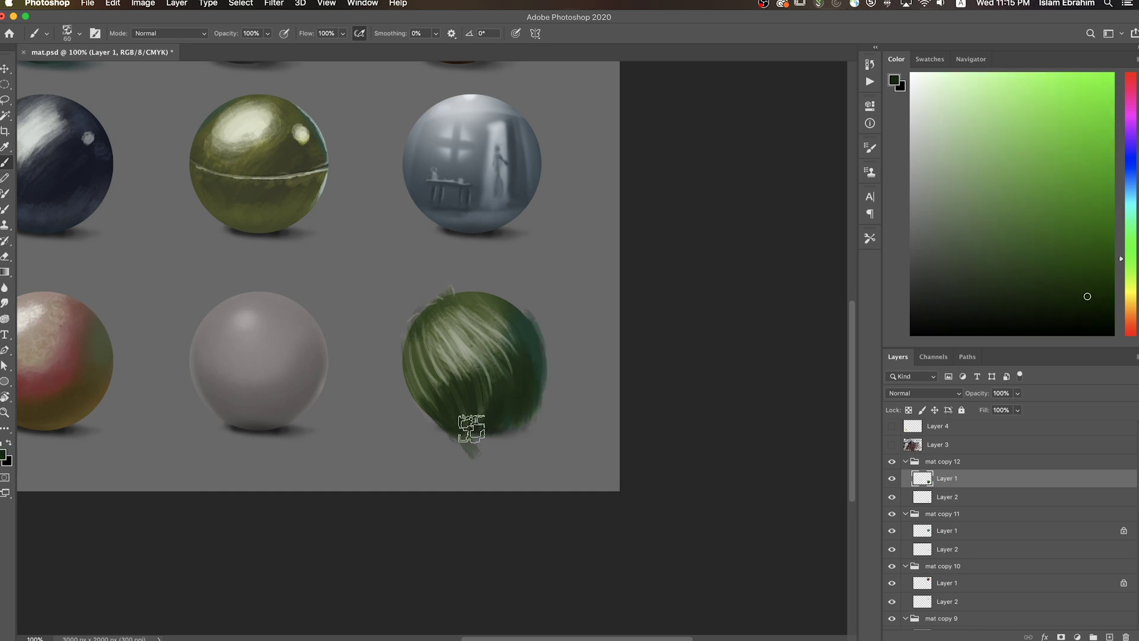
- Paint green strands sampled from the sphere's top and middle with a shrinking brush
{"action": "key", "text": "e"}
{"action": "key", "text": "b"}
{"action": "left_click", "coordinate": [483, 299], "text": "alt"}
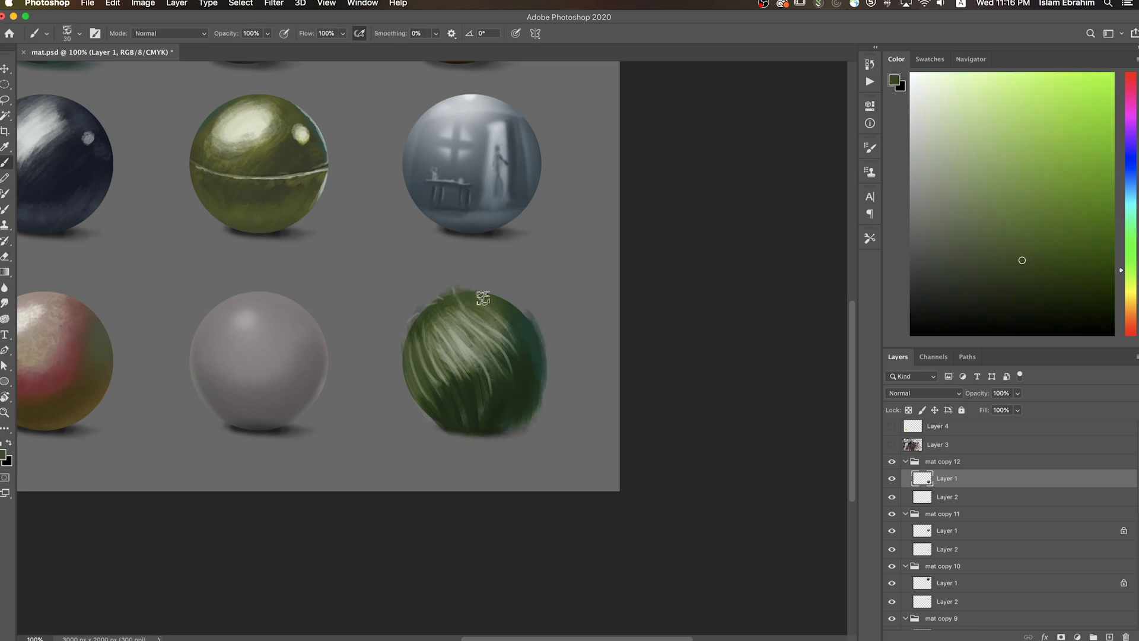
{"action": "left_click", "coordinate": [411, 387], "text": "alt"}
{"action": "key", "text": "bracketleft"}
{"action": "key", "text": "bracketleft"}
{"action": "key", "text": "bracketleft"}
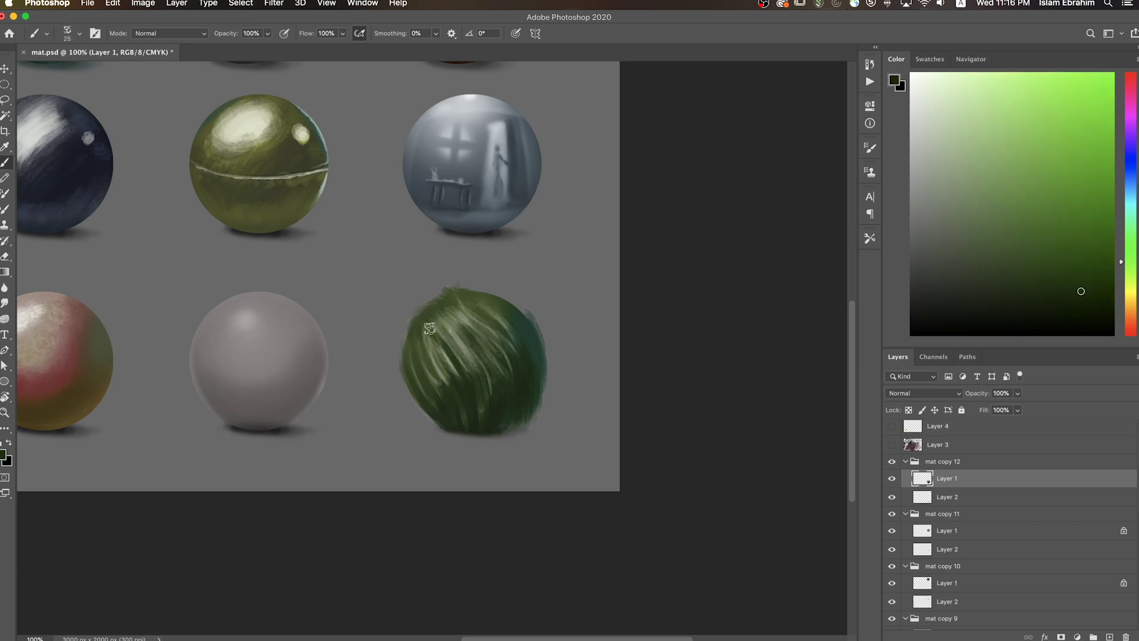
{"action": "left_click", "coordinate": [465, 316], "text": "alt"}
{"action": "left_click", "coordinate": [497, 374], "text": "alt"}
{"action": "key", "text": "bracketleft"}
{"action": "key", "text": "bracketleft"}
{"action": "key", "text": "bracketleft"}
{"action": "left_click", "coordinate": [445, 359], "text": "alt"}
- Layer darker green, pale grey-green and grey-blue strands over the mossy sphere
{"action": "key", "text": "bracketleft"}
{"action": "key", "text": "bracketleft"}
{"action": "left_click", "coordinate": [431, 413], "text": "alt"}
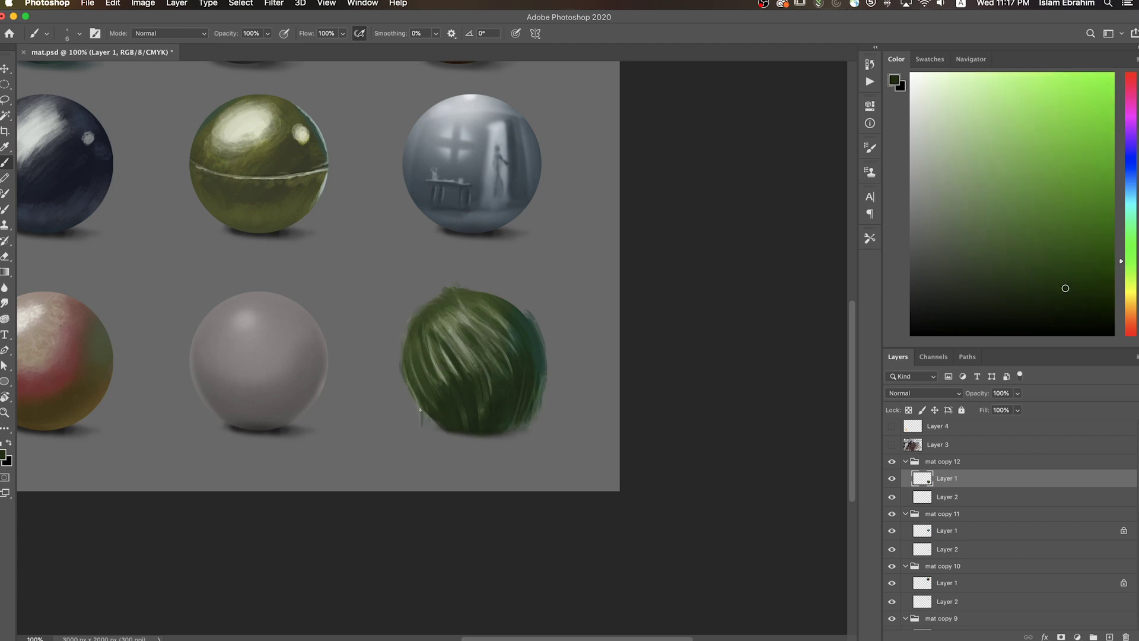
{"action": "left_click", "coordinate": [471, 304], "text": "alt"}
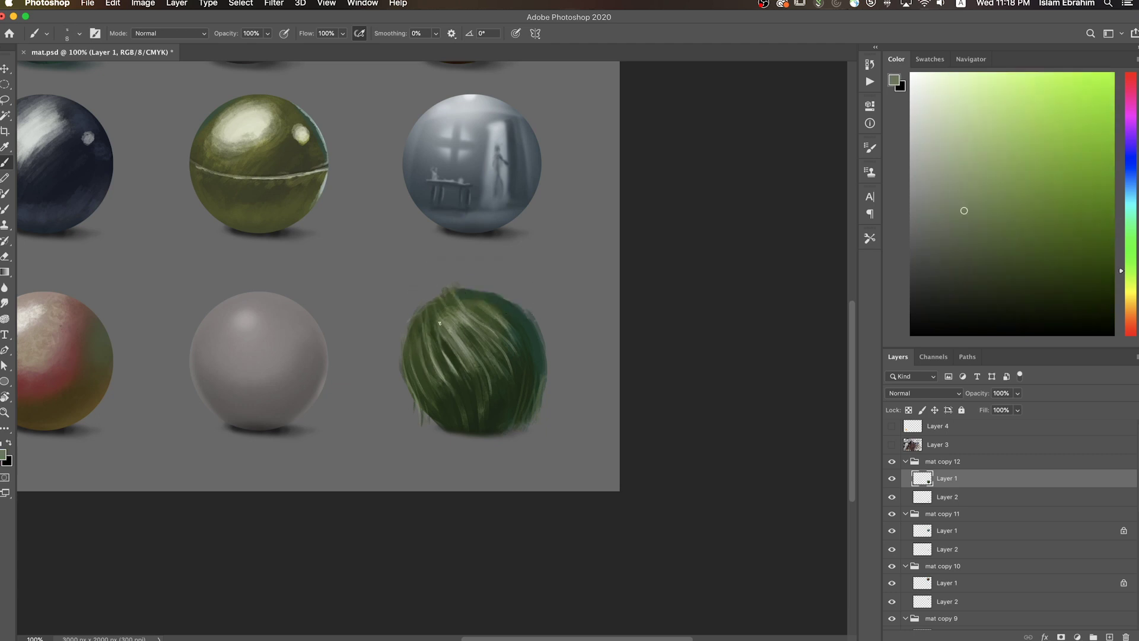
{"action": "left_click", "coordinate": [920, 125]}
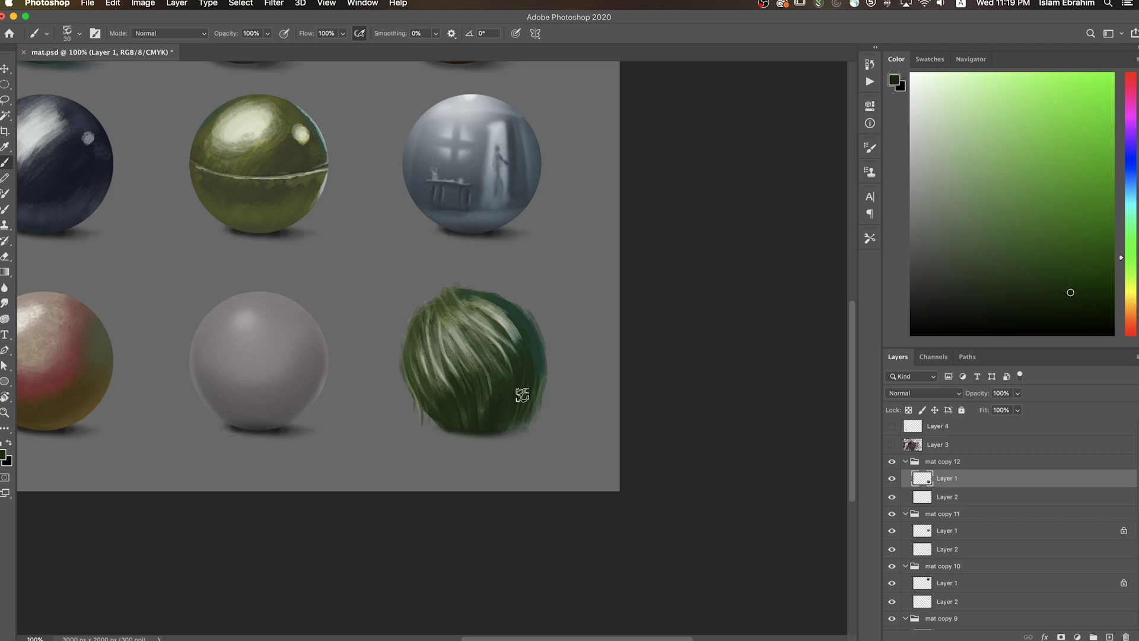
{"action": "left_click", "coordinate": [539, 348], "text": "alt"}
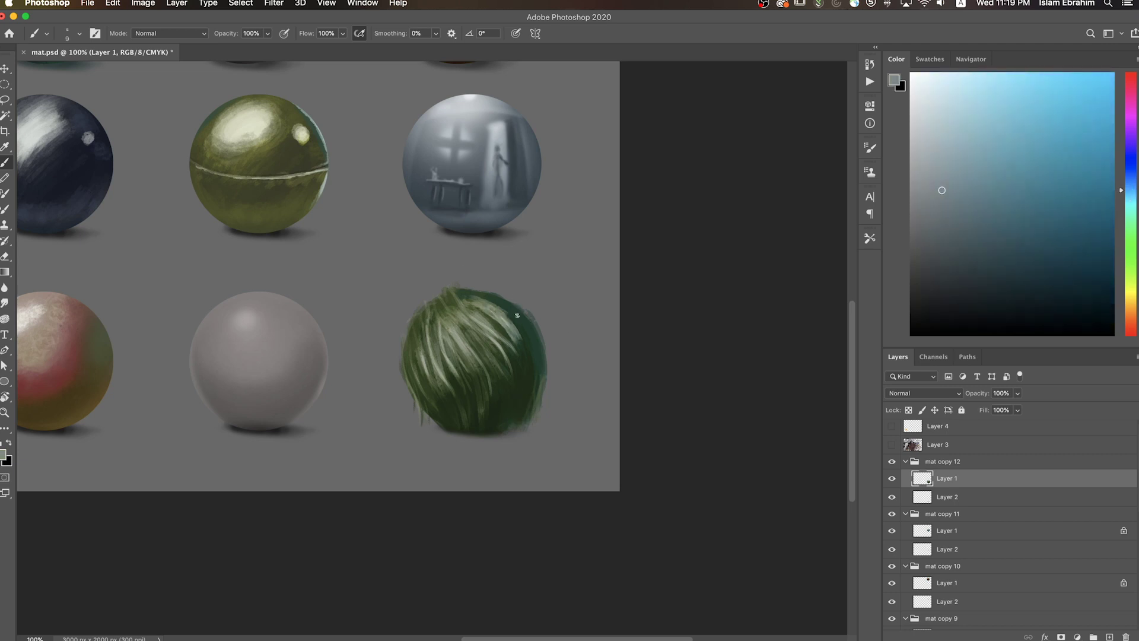
{"action": "left_click", "coordinate": [538, 380], "text": "alt"}
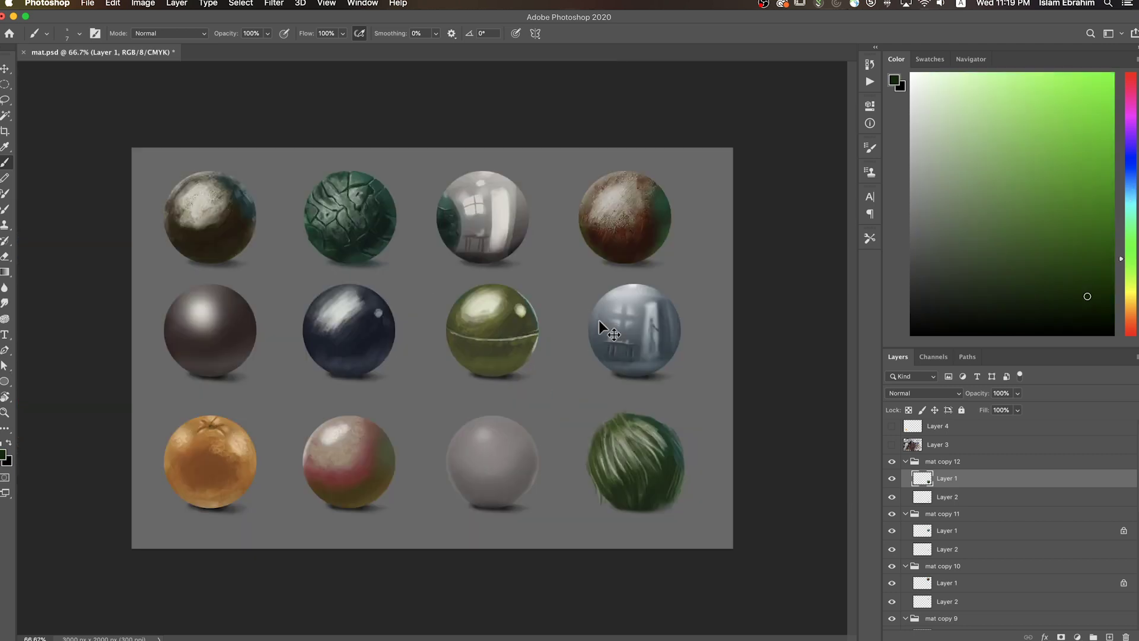
{"action": "left_click_drag", "start_coordinate": [545, 366], "coordinate": [599, 320]}
{"action": "right_click", "coordinate": [561, 424]}
{"action": "key", "text": "r"}
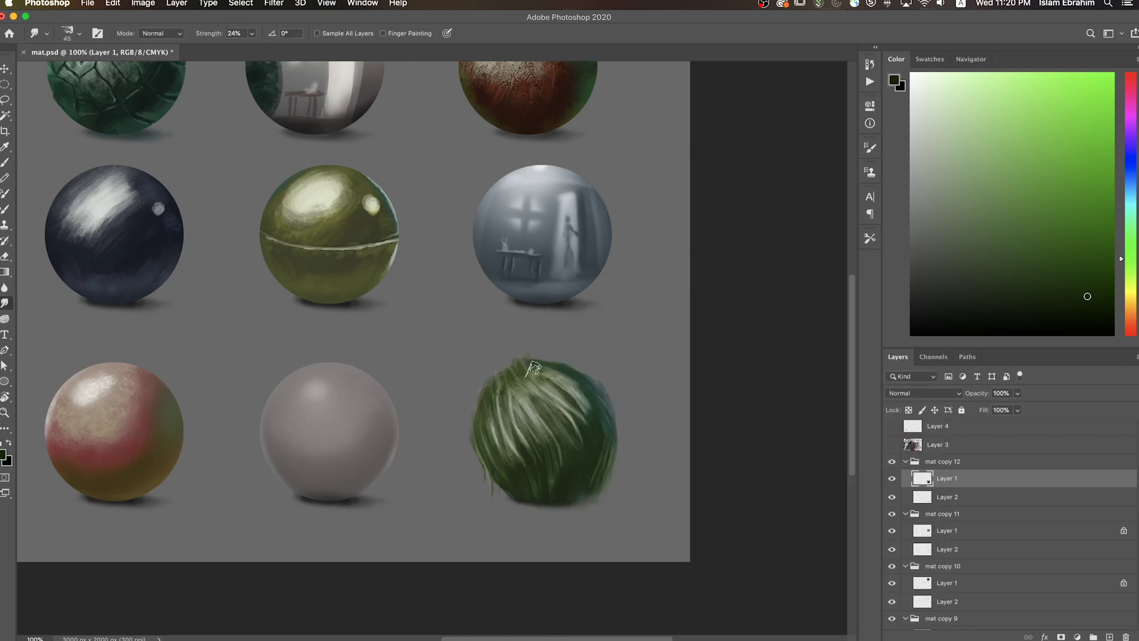
- Paint lighter and dark green strands and smudge them at 26% strength
{"action": "key", "text": "b"}
{"action": "left_click", "coordinate": [549, 406], "text": "alt"}
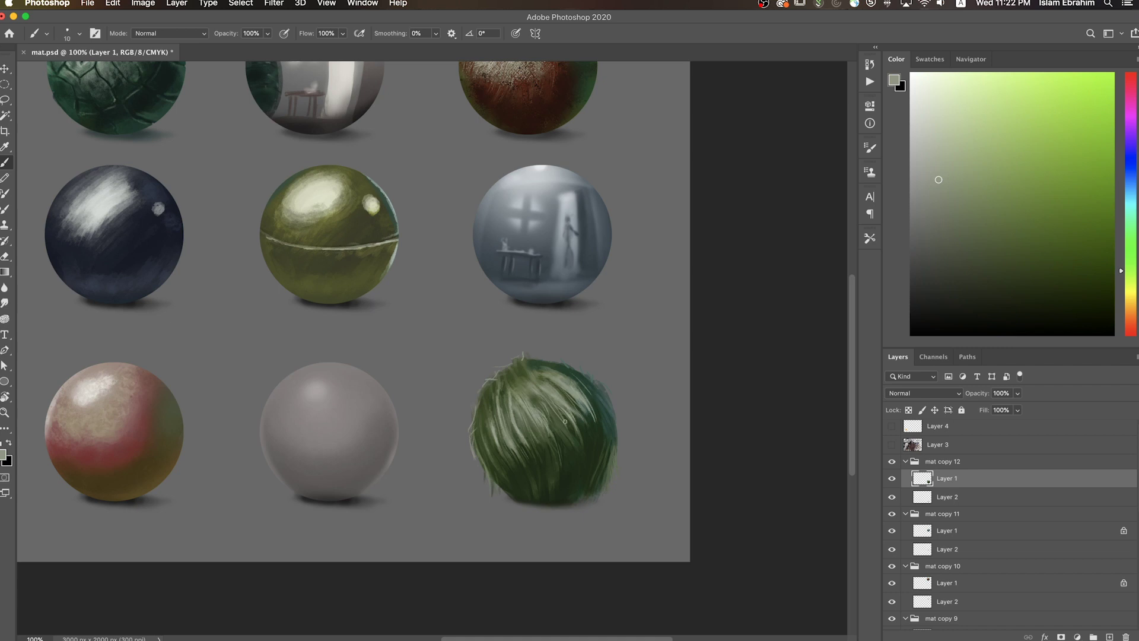
{"action": "left_click", "coordinate": [1087, 300]}
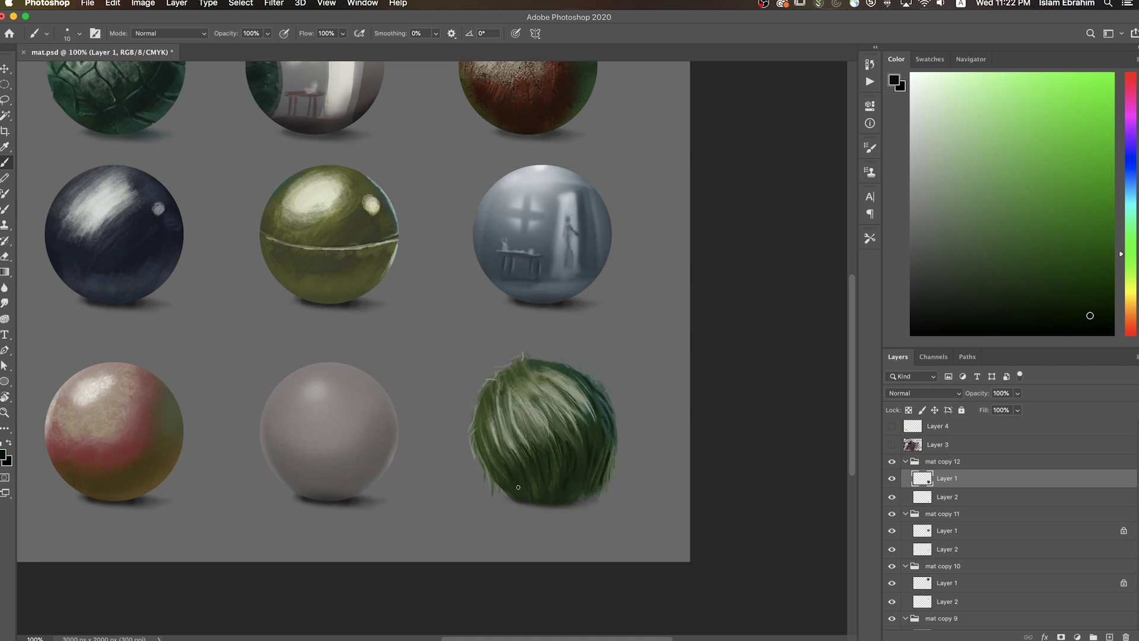
{"action": "scroll", "coordinate": [712, 453], "scroll_direction": "left", "scroll_amount": 3}
{"action": "scroll", "coordinate": [713, 453], "scroll_direction": "up", "scroll_amount": 1}
{"action": "key", "text": "2"}
{"action": "key", "text": "6"}
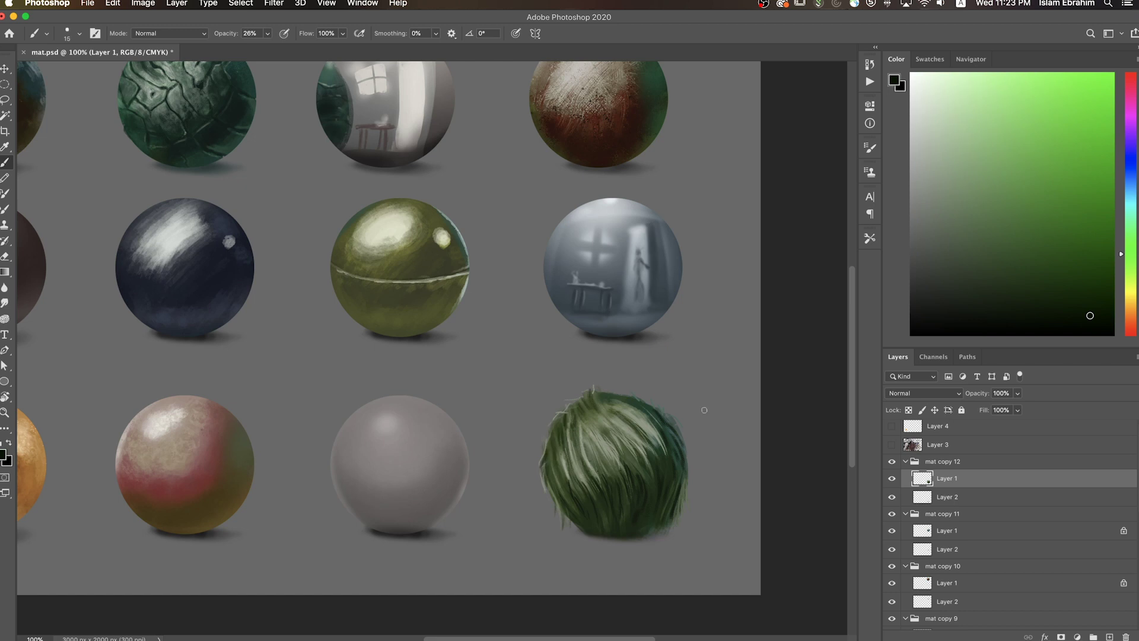
{"action": "right_click", "coordinate": [582, 489]}
{"action": "left_click", "coordinate": [851, 483]}
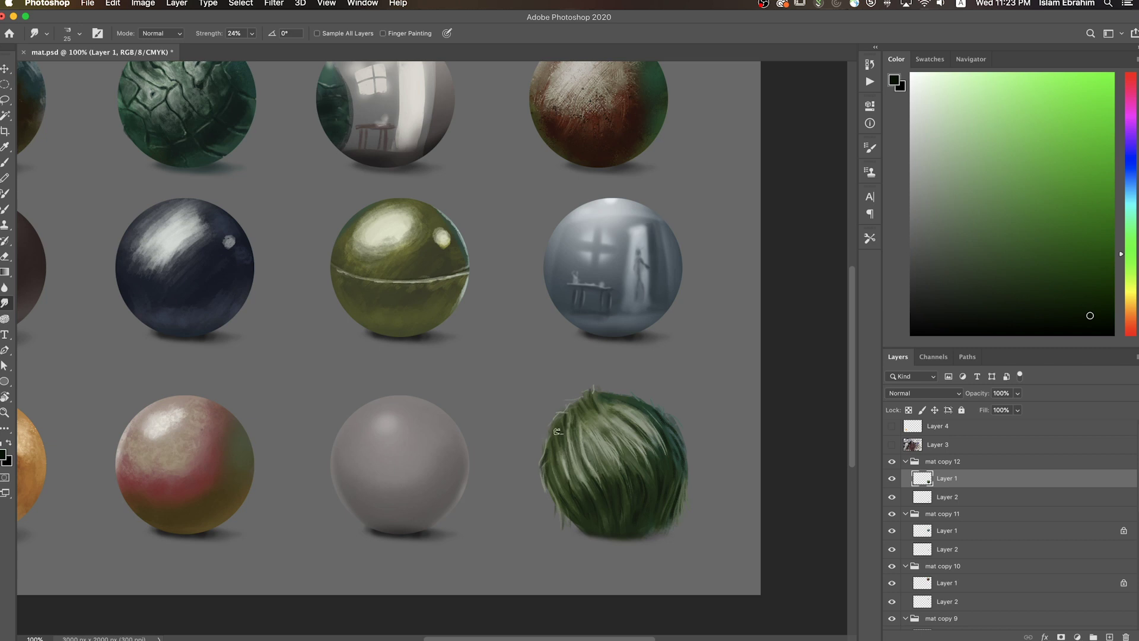
- Zoom out to the whole sheet and add a new layer above the background, with black paint ready
{"action": "key", "text": "super+minus"}
{"action": "key", "text": "super+minus"}
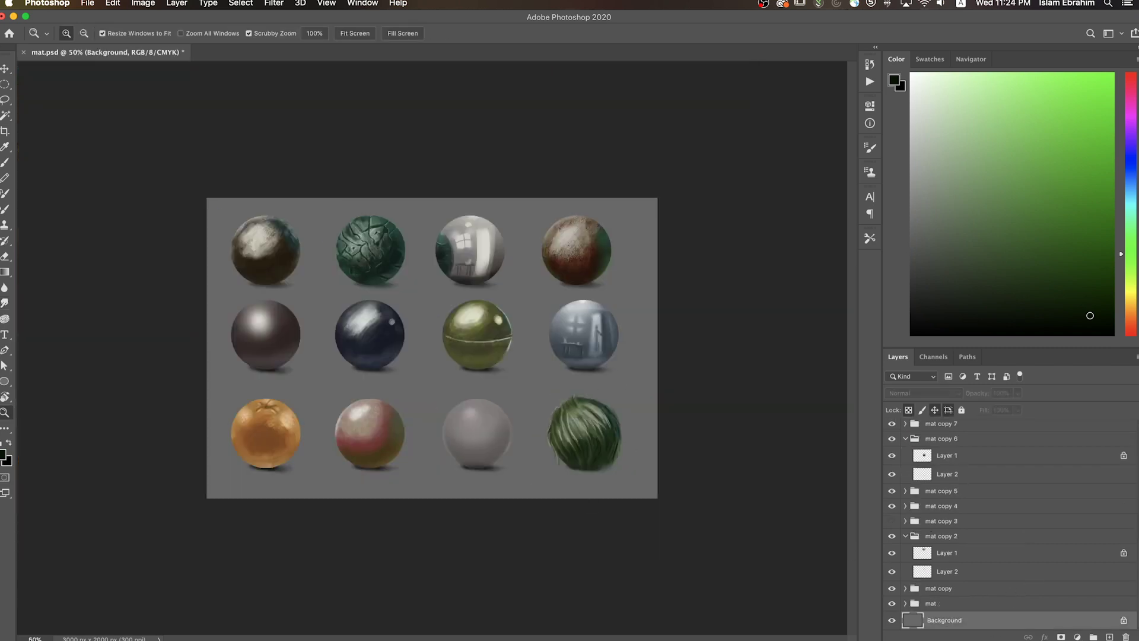
{"action": "key", "text": "b"}
{"action": "key", "text": "d"}
{"action": "right_click", "coordinate": [611, 274]}
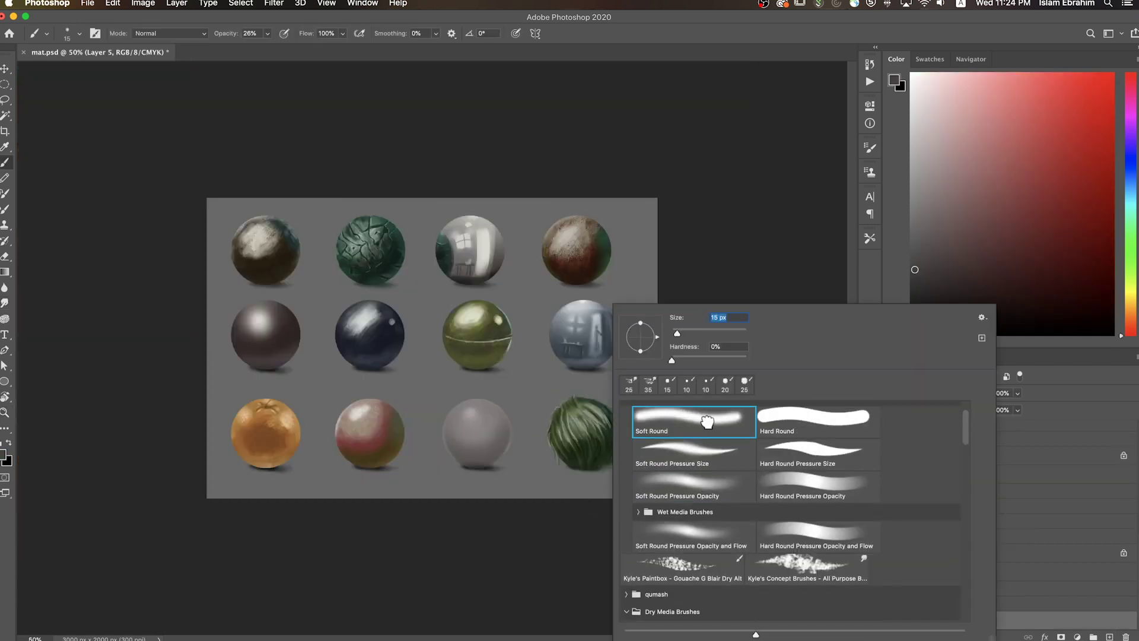
- Shade the backdrop's top black with a Soft Round brush and erase it from the lower area
{"action": "scroll", "coordinate": [771, 504], "scroll_direction": "up", "scroll_amount": 2}
{"action": "double_click", "coordinate": [682, 432]}
{"action": "mouse_move", "coordinate": [394, 245]}
{"action": "left_mouse_down"}
{"action": "mouse_move", "coordinate": [712, 285]}
{"action": "mouse_move", "coordinate": [763, 407]}
{"action": "left_mouse_up"}
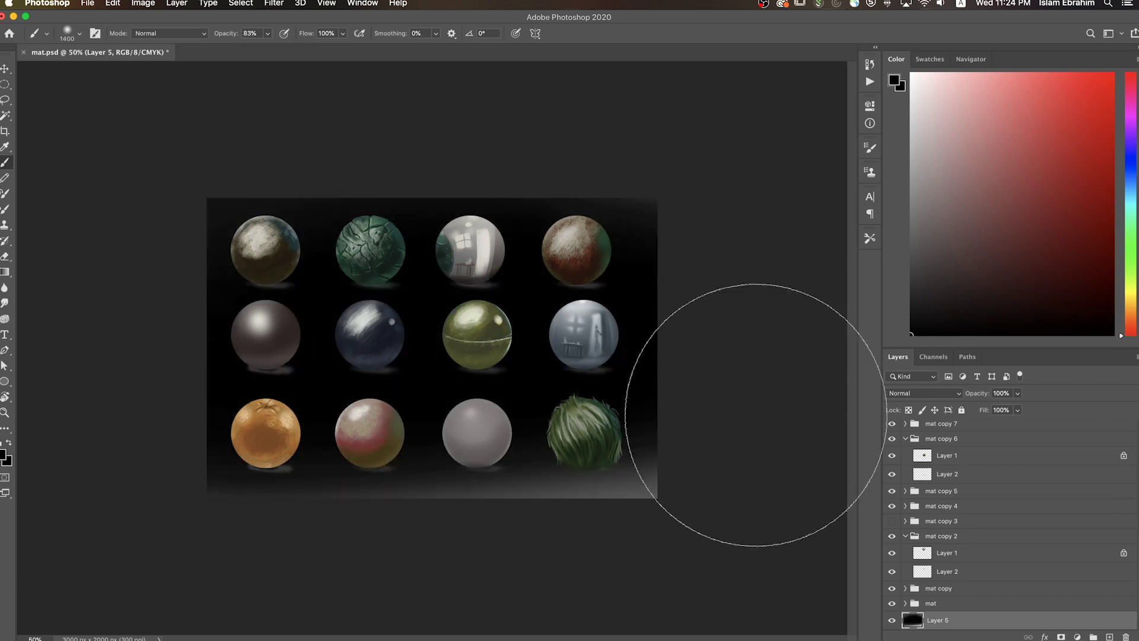
{"action": "key", "text": "e"}
{"action": "left_click_drag", "start_coordinate": [673, 483], "coordinate": [661, 462]}
- Lower the shadow layer's opacity to 40% and save a copy as mat.jpg
{"action": "key", "text": "v"}
{"action": "key", "text": "4"}
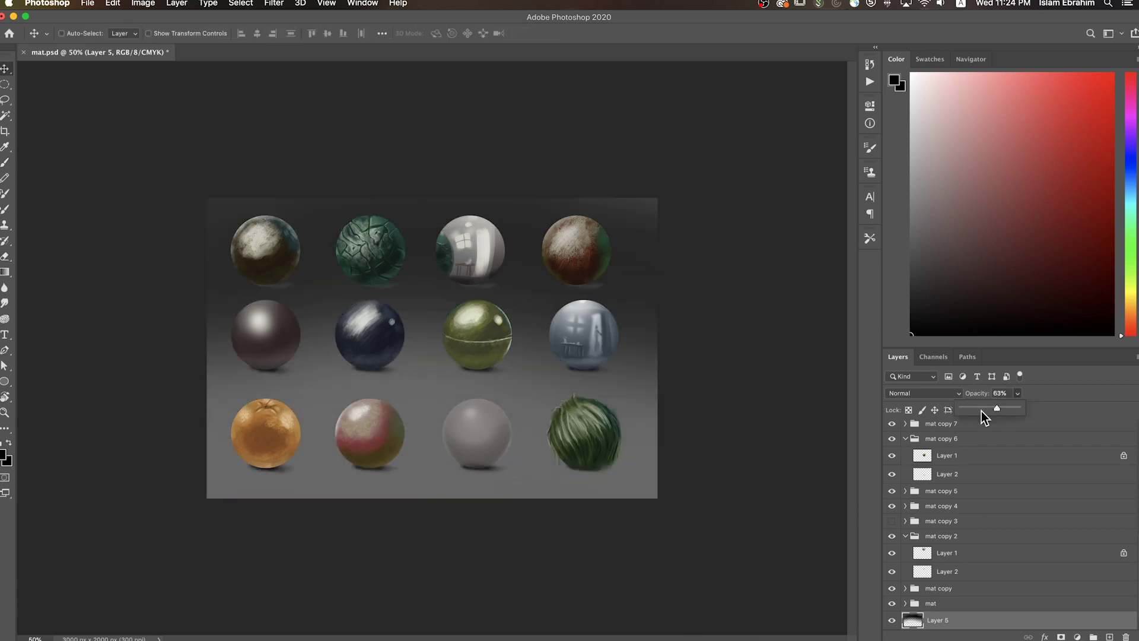
{"action": "key", "text": "z"}
{"action": "left_click_drag", "start_coordinate": [433, 397], "coordinate": [442, 399]}
{"action": "key", "text": "super+shift+s"}
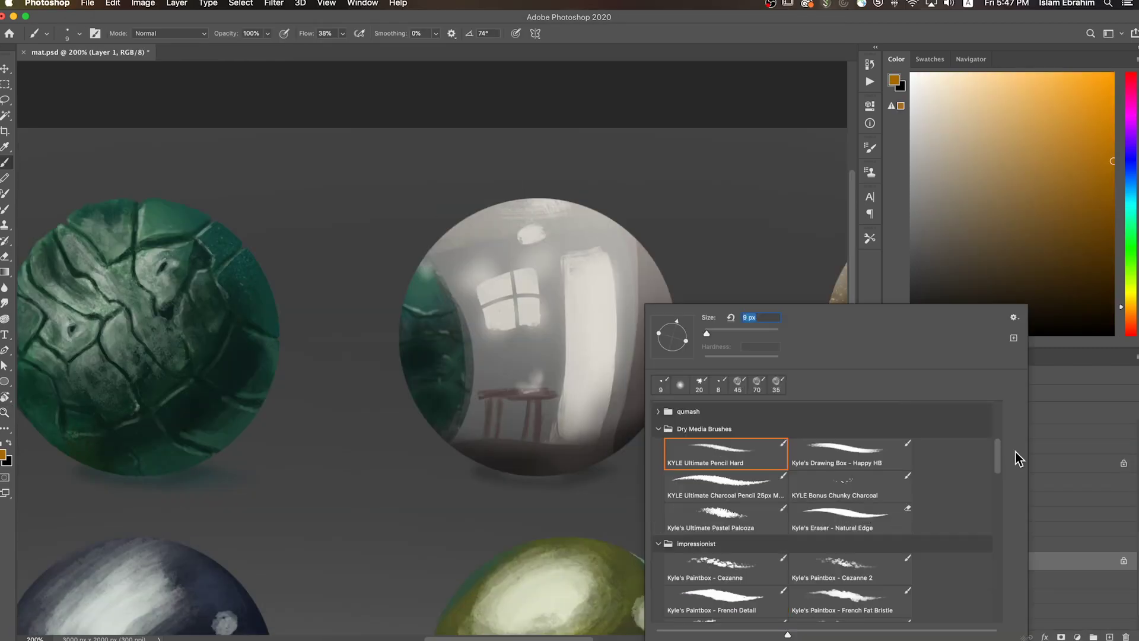
- Fill the reflective sphere with solid orange and sweep darker orange strokes over it
{"action": "key", "text": "alt+BackSpace"}
{"action": "key", "text": "Tab"}
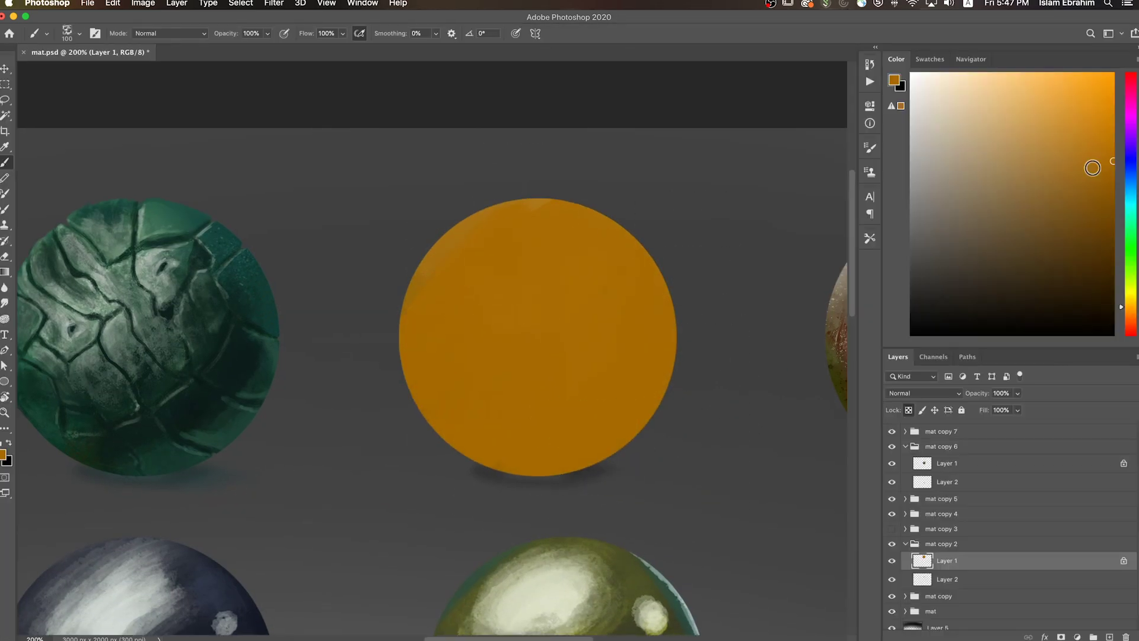
{"action": "key", "text": "]"}
{"action": "left_click_drag", "start_coordinate": [677, 273], "coordinate": [508, 394]}
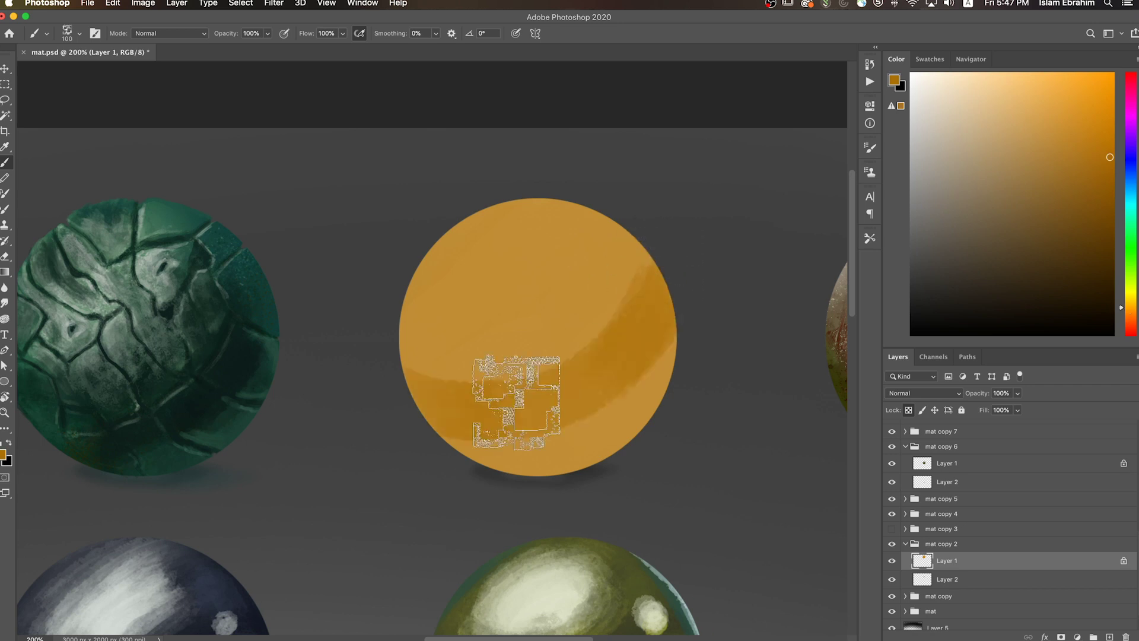
{"action": "left_click_drag", "start_coordinate": [415, 267], "coordinate": [750, 206]}
{"action": "left_click_drag", "start_coordinate": [652, 237], "coordinate": [484, 313]}
{"action": "left_click_drag", "start_coordinate": [439, 249], "coordinate": [492, 342]}
- Deepen the orange across the sphere's middle and add lighter orange over the top and edges
{"action": "left_click", "coordinate": [509, 254], "text": "alt"}
{"action": "left_click_drag", "start_coordinate": [508, 254], "coordinate": [564, 386]}
{"action": "key", "text": "["}
{"action": "key", "text": "["}
{"action": "key", "text": "["}
{"action": "mouse_move", "coordinate": [432, 330]}
{"action": "left_mouse_down"}
{"action": "mouse_move", "coordinate": [639, 244]}
{"action": "mouse_move", "coordinate": [534, 382]}
{"action": "mouse_move", "coordinate": [686, 445]}
{"action": "left_mouse_up"}
{"action": "mouse_move", "coordinate": [498, 274]}
{"action": "left_mouse_down"}
{"action": "mouse_move", "coordinate": [666, 311]}
{"action": "mouse_move", "coordinate": [562, 290]}
{"action": "left_mouse_up"}
{"action": "left_click", "coordinate": [1051, 142]}
{"action": "mouse_move", "coordinate": [457, 237]}
{"action": "left_mouse_down"}
{"action": "mouse_move", "coordinate": [496, 292]}
{"action": "mouse_move", "coordinate": [649, 255]}
{"action": "mouse_move", "coordinate": [420, 284]}
{"action": "mouse_move", "coordinate": [664, 363]}
{"action": "mouse_move", "coordinate": [666, 432]}
{"action": "mouse_move", "coordinate": [585, 254]}
{"action": "mouse_move", "coordinate": [666, 318]}
{"action": "mouse_move", "coordinate": [440, 332]}
{"action": "mouse_move", "coordinate": [534, 250]}
{"action": "left_mouse_up"}
- Refine the gold sphere with light orange highlights and a dark brown centre band
{"action": "left_click", "coordinate": [585, 254], "text": "alt"}
{"action": "left_click", "coordinate": [628, 272], "text": "alt"}
{"action": "mouse_move", "coordinate": [628, 272]}
{"action": "left_mouse_down"}
{"action": "mouse_move", "coordinate": [521, 216]}
{"action": "mouse_move", "coordinate": [541, 402]}
{"action": "mouse_move", "coordinate": [500, 368]}
{"action": "mouse_move", "coordinate": [564, 279]}
{"action": "mouse_move", "coordinate": [499, 224]}
{"action": "mouse_move", "coordinate": [522, 267]}
{"action": "mouse_move", "coordinate": [457, 254]}
{"action": "mouse_move", "coordinate": [508, 254]}
{"action": "mouse_move", "coordinate": [521, 394]}
{"action": "mouse_move", "coordinate": [620, 362]}
{"action": "mouse_move", "coordinate": [496, 419]}
{"action": "mouse_move", "coordinate": [669, 323]}
{"action": "left_mouse_up"}
{"action": "left_click", "coordinate": [498, 223], "text": "alt"}
{"action": "left_click", "coordinate": [521, 393], "text": "alt"}
{"action": "left_click", "coordinate": [461, 285], "text": "alt"}
{"action": "key", "text": "bracketleft"}
{"action": "key", "text": "bracketleft"}
{"action": "key", "text": "bracketleft"}
{"action": "key", "text": "bracketright"}
{"action": "key", "text": "bracketright"}
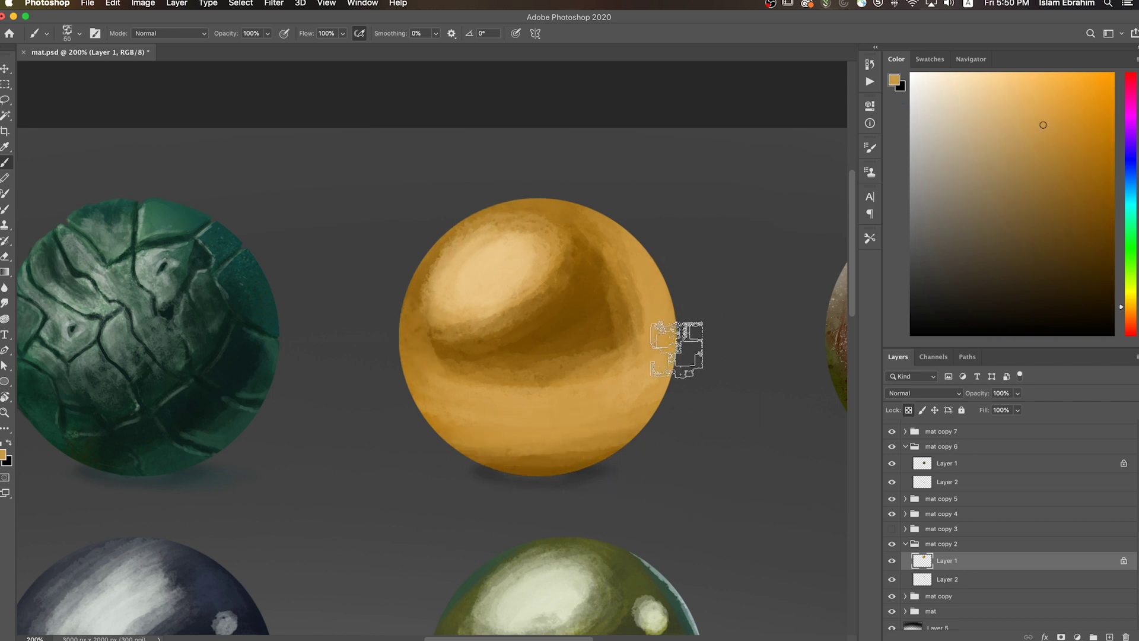
- Paint brown then cream over the gold sphere's lower half and brighten its upper-left highlight
{"action": "mouse_move", "coordinate": [451, 354]}
{"action": "left_mouse_down"}
{"action": "mouse_move", "coordinate": [432, 399]}
{"action": "mouse_move", "coordinate": [659, 427]}
{"action": "left_mouse_up"}
{"action": "left_click", "coordinate": [475, 267], "text": "alt"}
{"action": "mouse_move", "coordinate": [465, 254]}
{"action": "left_mouse_down"}
{"action": "mouse_move", "coordinate": [511, 236]}
{"action": "mouse_move", "coordinate": [468, 255]}
{"action": "left_mouse_up"}
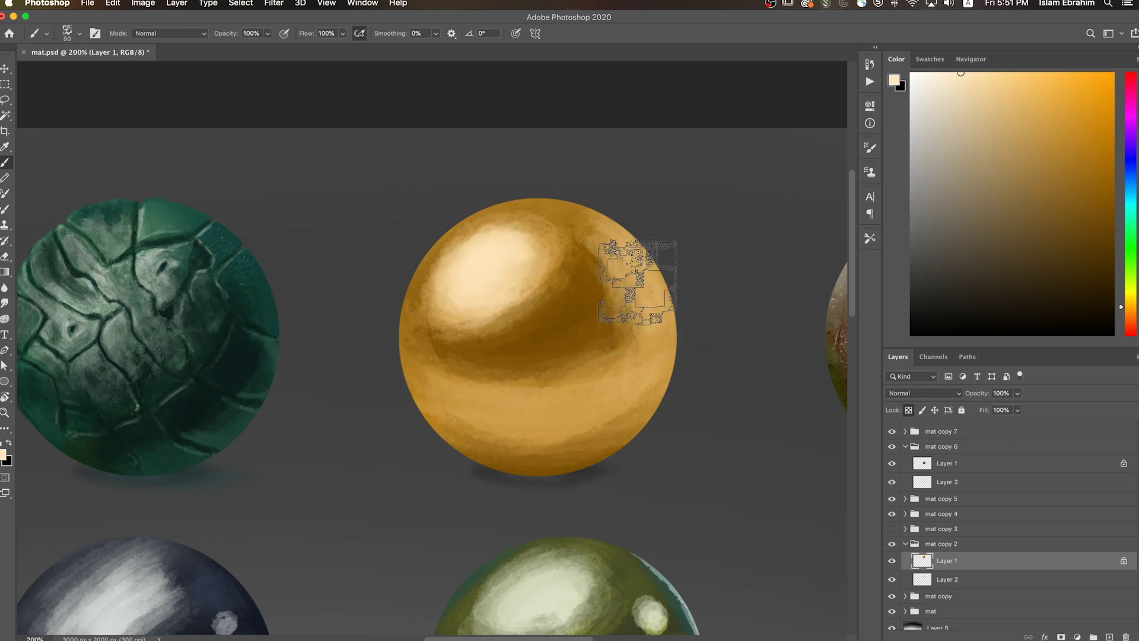
{"action": "key", "text": "bracketright"}
{"action": "mouse_move", "coordinate": [668, 311]}
{"action": "left_mouse_down"}
{"action": "mouse_move", "coordinate": [649, 394]}
{"action": "mouse_move", "coordinate": [546, 399]}
{"action": "left_mouse_up"}
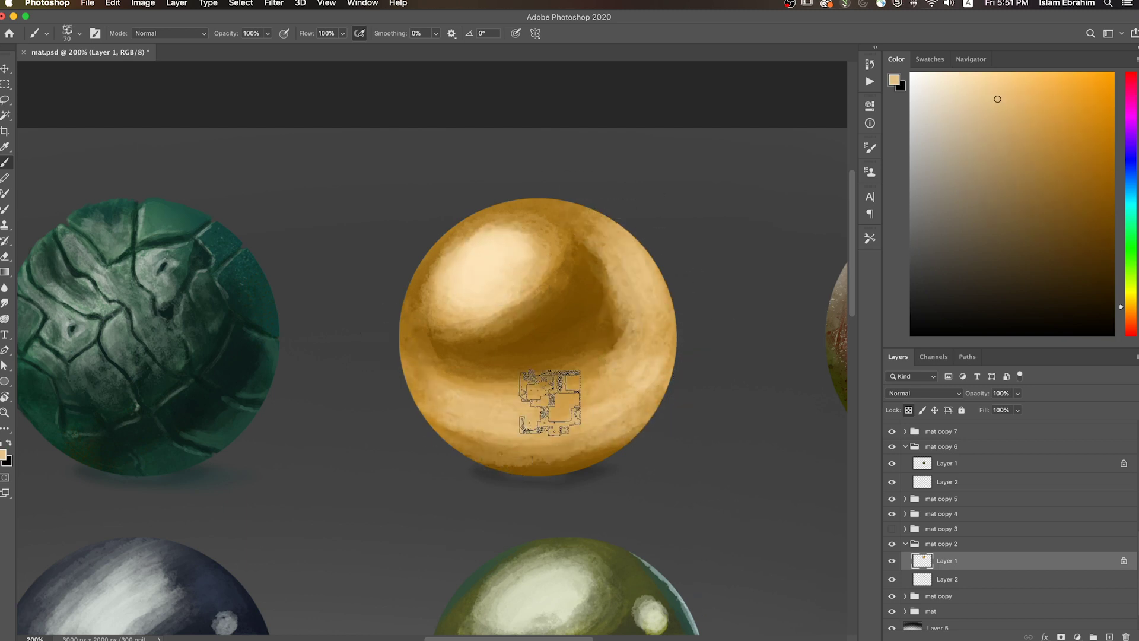
{"action": "key", "text": "bracketleft"}
{"action": "key", "text": "bracketleft"}
{"action": "left_click", "coordinate": [469, 273], "text": "alt"}
{"action": "key", "text": "bracketright"}
{"action": "key", "text": "bracketright"}
{"action": "key", "text": "bracketright"}
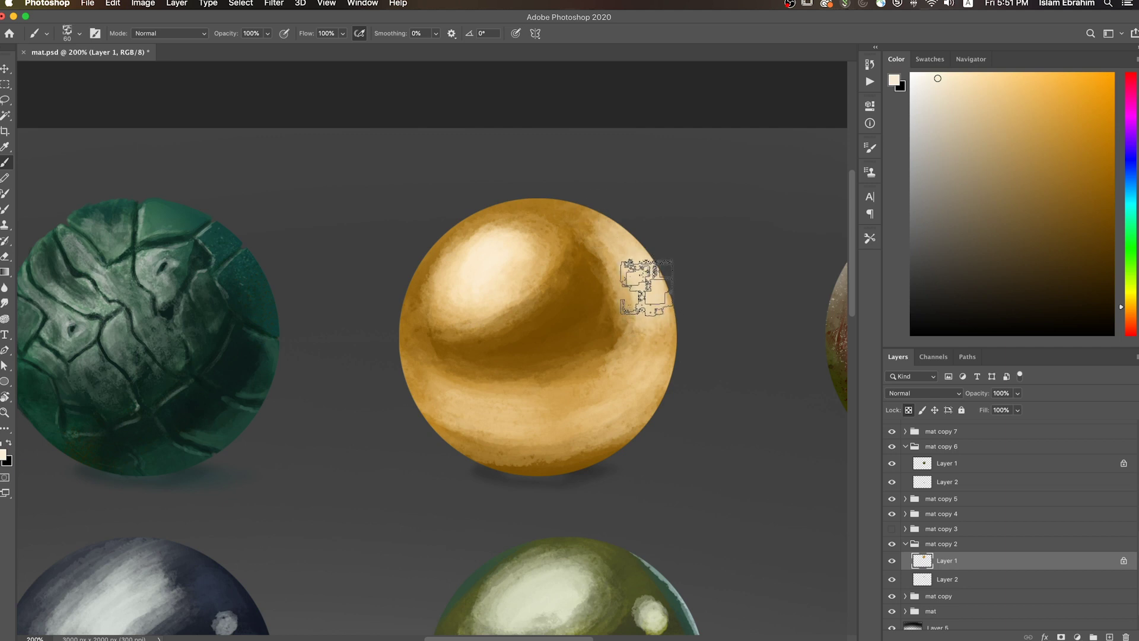
- Paint gold strokes on the sphere's right side and brown strokes across its middle
{"action": "key", "text": "ctrl+minus"}
{"action": "key", "text": "ctrl+plus"}
{"action": "left_click", "coordinate": [533, 381], "text": "alt"}
{"action": "key", "text": "bracketleft"}
{"action": "mouse_move", "coordinate": [593, 356]}
{"action": "left_mouse_down"}
{"action": "mouse_move", "coordinate": [648, 272]}
{"action": "mouse_move", "coordinate": [656, 305]}
{"action": "left_mouse_up"}
{"action": "left_click", "coordinate": [493, 259], "text": "alt"}
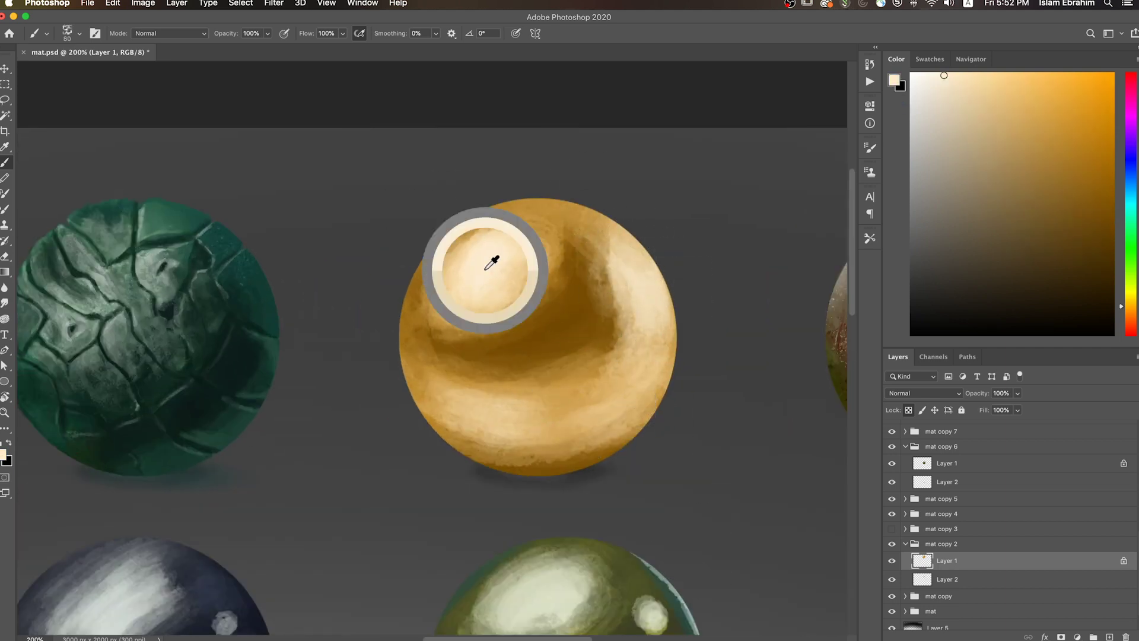
{"action": "mouse_move", "coordinate": [466, 343]}
{"action": "left_mouse_down"}
{"action": "mouse_move", "coordinate": [557, 360]}
{"action": "mouse_move", "coordinate": [653, 278]}
{"action": "mouse_move", "coordinate": [629, 332]}
{"action": "left_mouse_up"}
- Add brown strokes on the sphere's upper right and cream strokes near its bottom
{"action": "left_click", "coordinate": [647, 267], "text": "alt"}
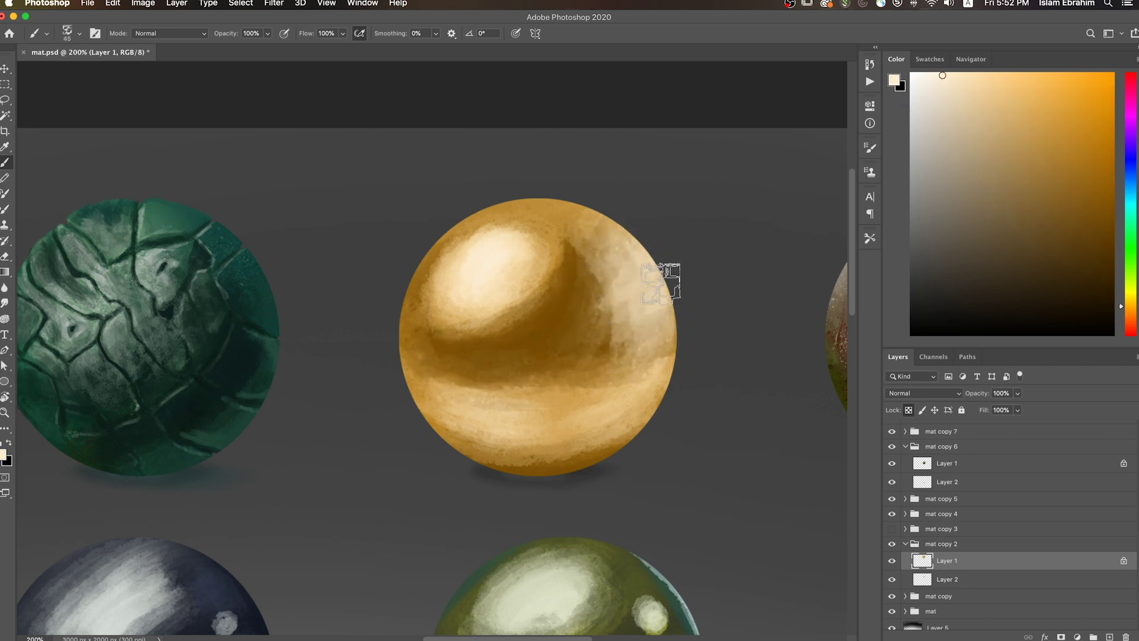
{"action": "key", "text": "bracketleft"}
{"action": "key", "text": "bracketleft"}
{"action": "key", "text": "bracketleft"}
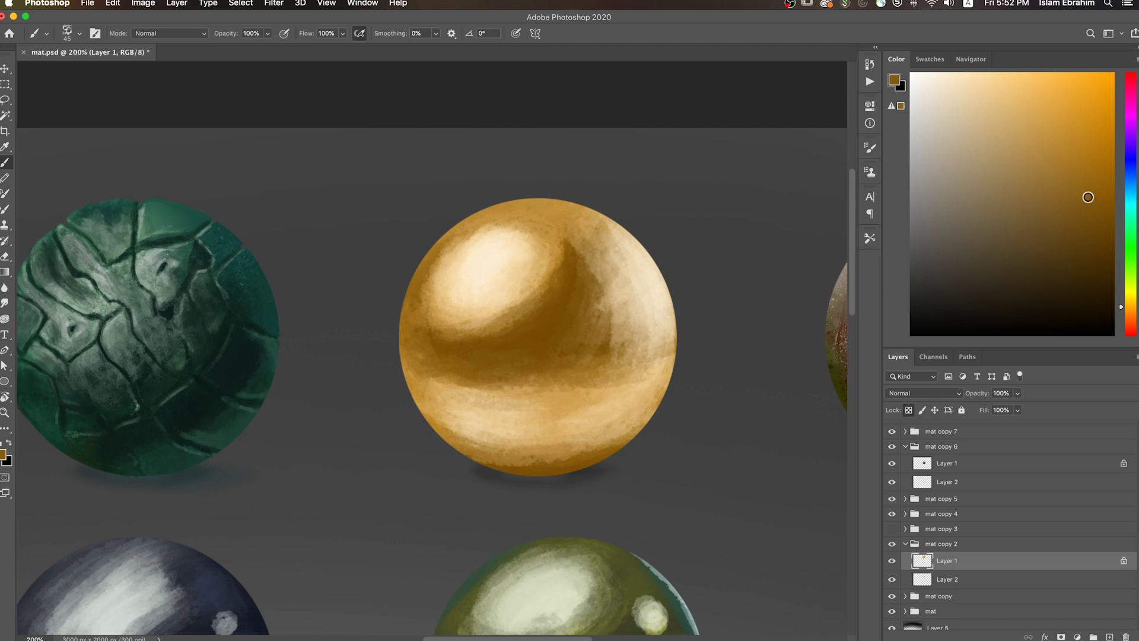
{"action": "left_click", "coordinate": [560, 351], "text": "alt"}
{"action": "left_click_drag", "start_coordinate": [629, 255], "coordinate": [593, 365]}
{"action": "key", "text": "bracketleft"}
{"action": "left_click", "coordinate": [496, 407], "text": "alt"}
{"action": "left_click_drag", "start_coordinate": [496, 409], "coordinate": [598, 407]}
- Paint dark brown across the middle, deepen the shadow beneath, and lighten the lower edge
{"action": "key", "text": "bracketright"}
{"action": "key", "text": "bracketright"}
{"action": "key", "text": "bracketright"}
{"action": "left_click", "coordinate": [553, 322], "text": "alt"}
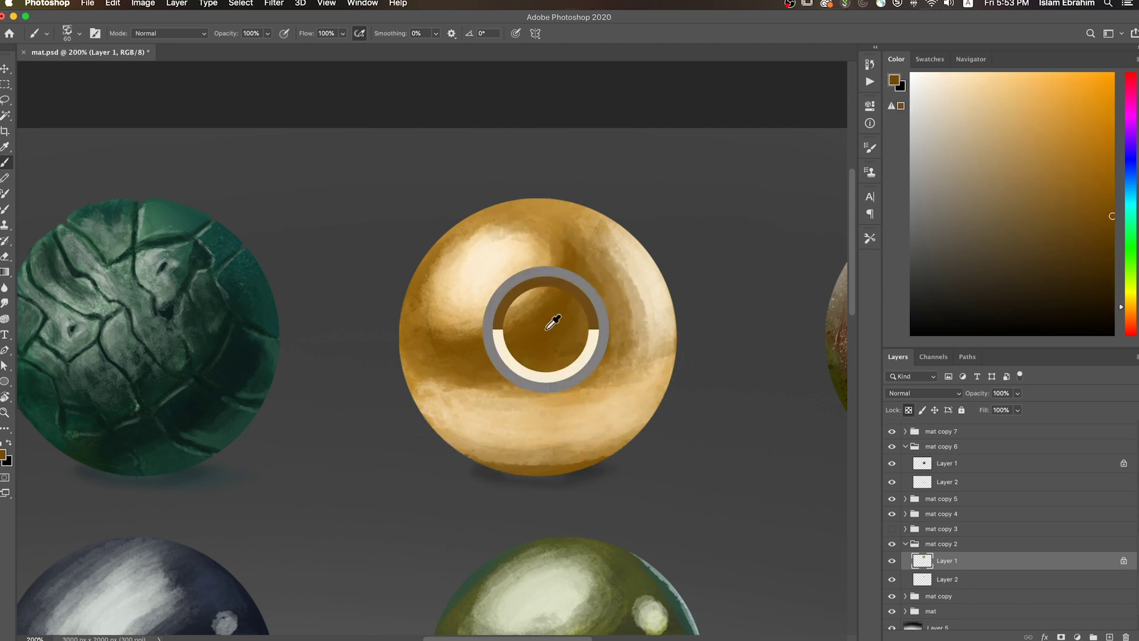
{"action": "key", "text": "bracketright"}
{"action": "key", "text": "bracketright"}
{"action": "key", "text": "bracketright"}
{"action": "left_click_drag", "start_coordinate": [547, 293], "coordinate": [647, 320]}
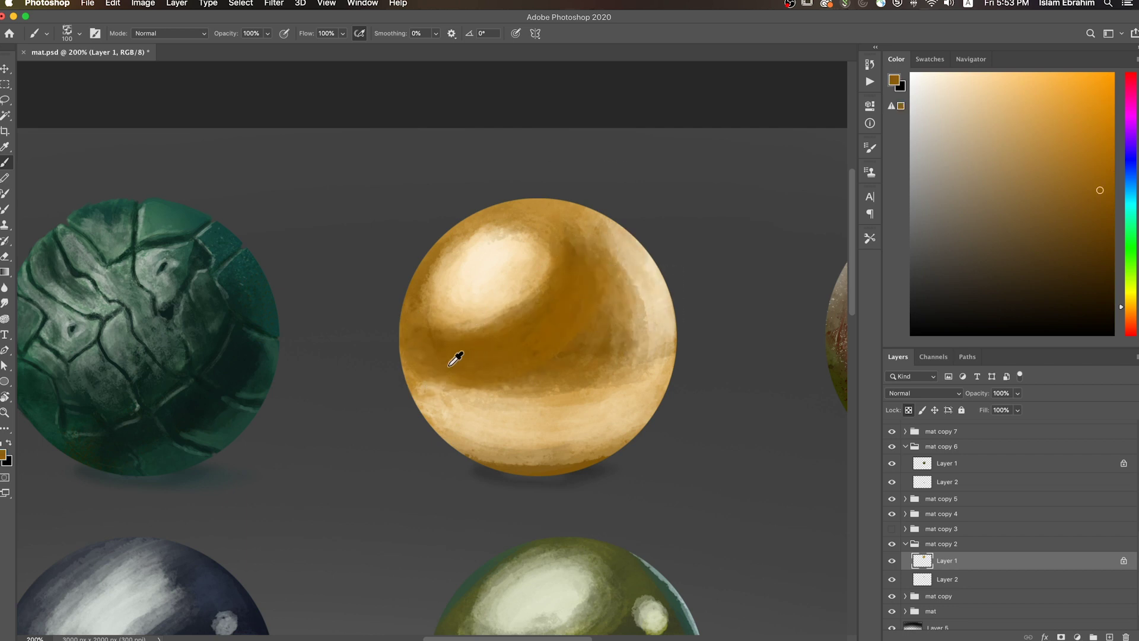
{"action": "left_click", "coordinate": [480, 427], "text": "alt"}
{"action": "key", "text": "bracketleft"}
{"action": "left_click_drag", "start_coordinate": [492, 476], "coordinate": [599, 478]}
{"action": "left_click_drag", "start_coordinate": [478, 448], "coordinate": [611, 453]}
- Smooth the sphere's lower band with light strokes and add a light highlight along the right rim
{"action": "key", "text": "bracketright"}
{"action": "key", "text": "bracketright"}
{"action": "key", "text": "bracketright"}
{"action": "left_click", "coordinate": [514, 409], "text": "alt"}
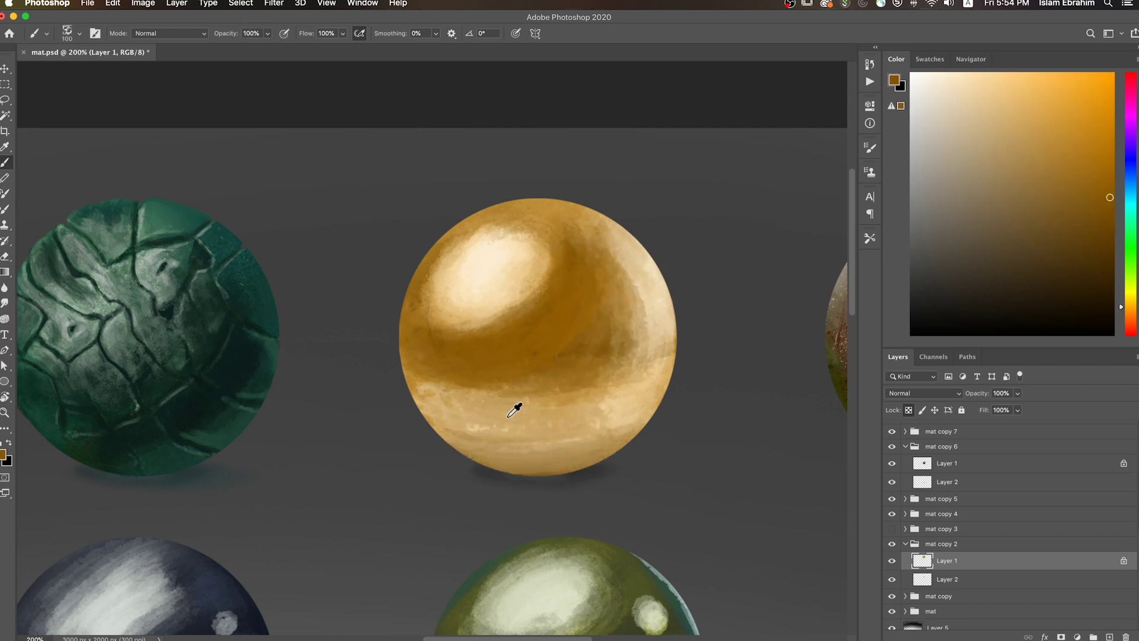
{"action": "key", "text": "bracketleft"}
{"action": "key", "text": "bracketleft"}
{"action": "key", "text": "bracketleft"}
{"action": "left_click", "coordinate": [664, 304], "text": "alt"}
{"action": "key", "text": "bracketleft"}
{"action": "key", "text": "bracketleft"}
{"action": "key", "text": "bracketleft"}
{"action": "left_click_drag", "start_coordinate": [453, 415], "coordinate": [600, 416]}
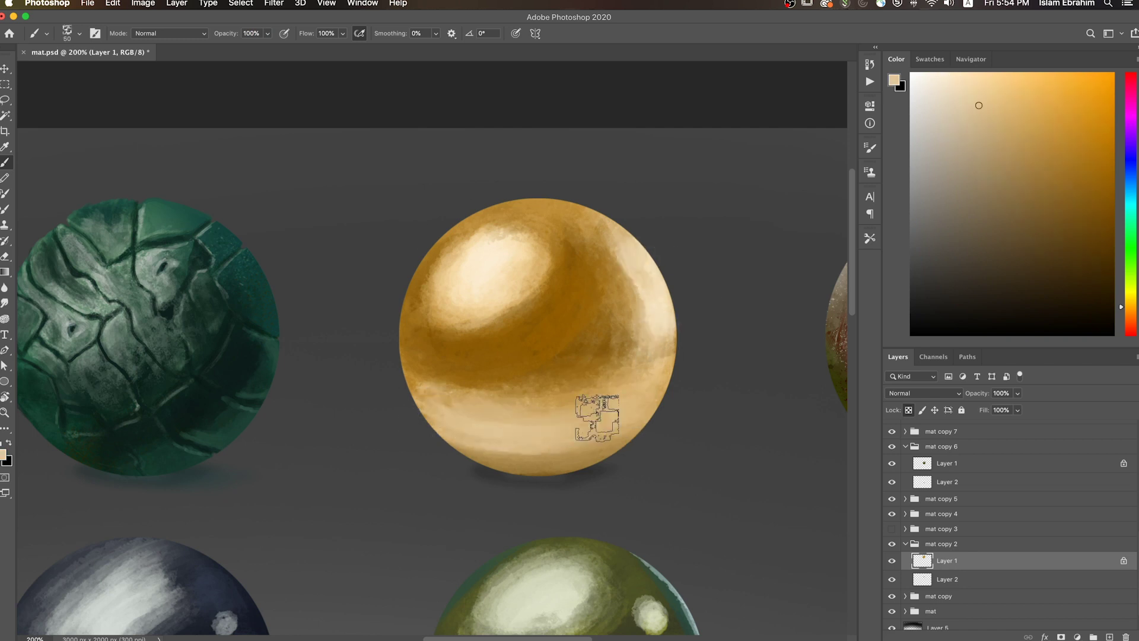
{"action": "key", "text": "bracketright"}
{"action": "key", "text": "bracketright"}
{"action": "left_click_drag", "start_coordinate": [660, 315], "coordinate": [658, 409]}
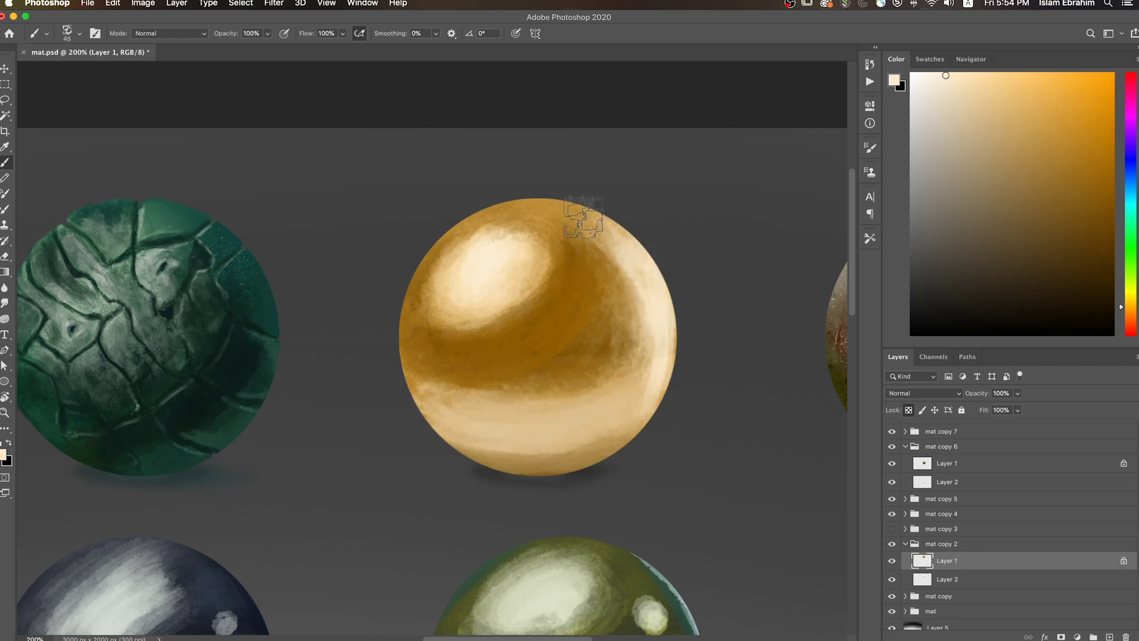
- Sample darker gold and switch to a smaller rake-like bristle brush tip
{"action": "left_click", "coordinate": [630, 265], "text": "alt"}
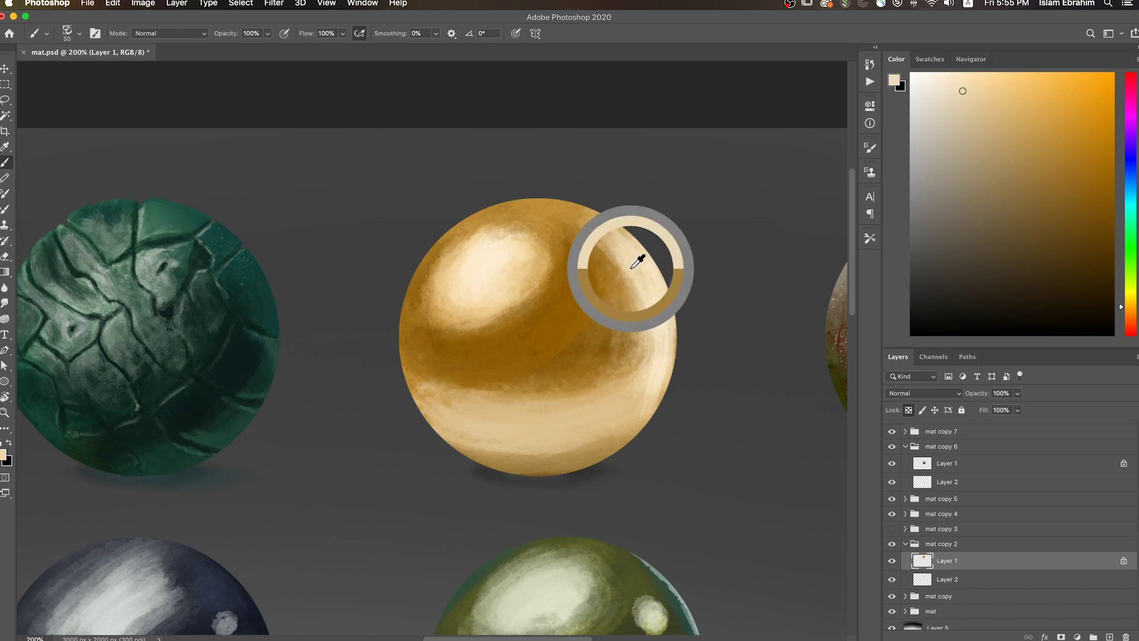
{"action": "key", "text": "bracketleft"}
{"action": "key", "text": "bracketleft"}
{"action": "key", "text": "bracketleft"}
{"action": "left_click", "coordinate": [572, 337], "text": "alt"}
{"action": "right_click", "coordinate": [590, 301]}
{"action": "double_click", "coordinate": [771, 551]}
{"action": "key", "text": "bracketleft"}
{"action": "key", "text": "bracketleft"}
{"action": "key", "text": "bracketleft"}
- Paint cream over the upper-left highlight, the right rim and the lower-middle dark band
{"action": "left_click", "coordinate": [504, 270], "text": "alt"}
{"action": "left_click_drag", "start_coordinate": [451, 303], "coordinate": [522, 255]}
{"action": "left_click_drag", "start_coordinate": [623, 244], "coordinate": [644, 315]}
{"action": "left_click", "coordinate": [591, 417], "text": "alt"}
{"action": "key", "text": "bracketright"}
{"action": "mouse_move", "coordinate": [587, 409]}
{"action": "left_mouse_down"}
{"action": "mouse_move", "coordinate": [505, 386]}
{"action": "mouse_move", "coordinate": [427, 391]}
{"action": "left_mouse_up"}
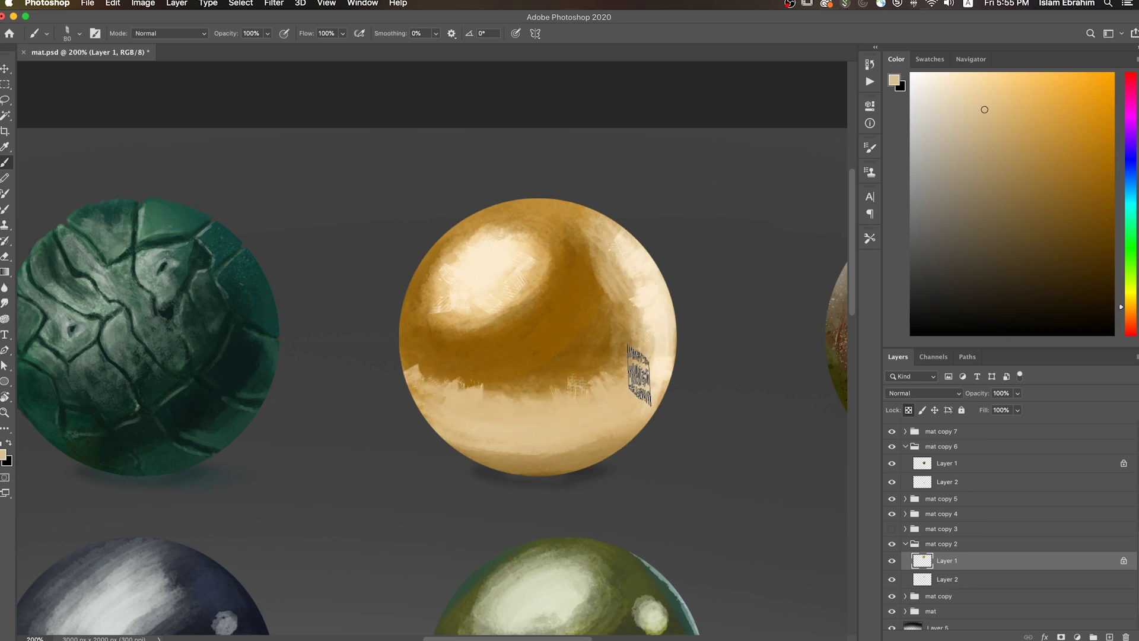
{"action": "left_click", "coordinate": [640, 333], "text": "alt"}
- Try splatter tips, settle on a thin scratch brush, and recentre the view on the gold sphere
{"action": "right_click", "coordinate": [666, 476]}
{"action": "double_click", "coordinate": [781, 543]}
{"action": "right_click", "coordinate": [569, 371]}
{"action": "scroll", "coordinate": [740, 506], "scroll_direction": "down", "scroll_amount": 5}
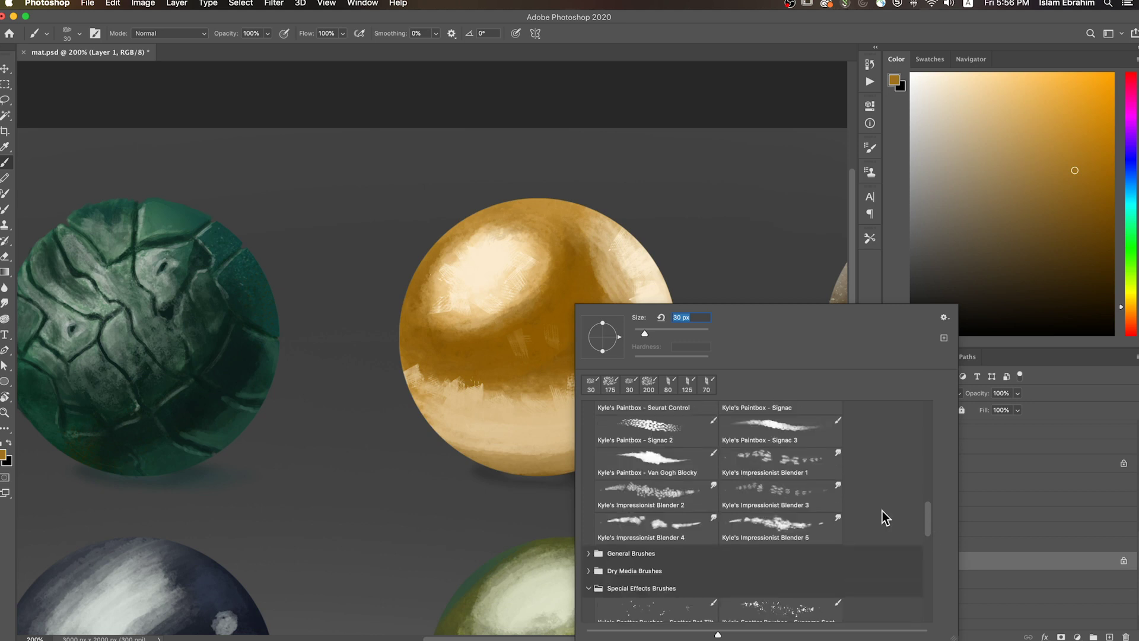
{"action": "double_click", "coordinate": [881, 510]}
{"action": "left_click", "coordinate": [468, 273], "text": "alt"}
{"action": "right_click", "coordinate": [547, 318]}
{"action": "left_click_drag", "start_coordinate": [928, 553], "coordinate": [929, 406]}
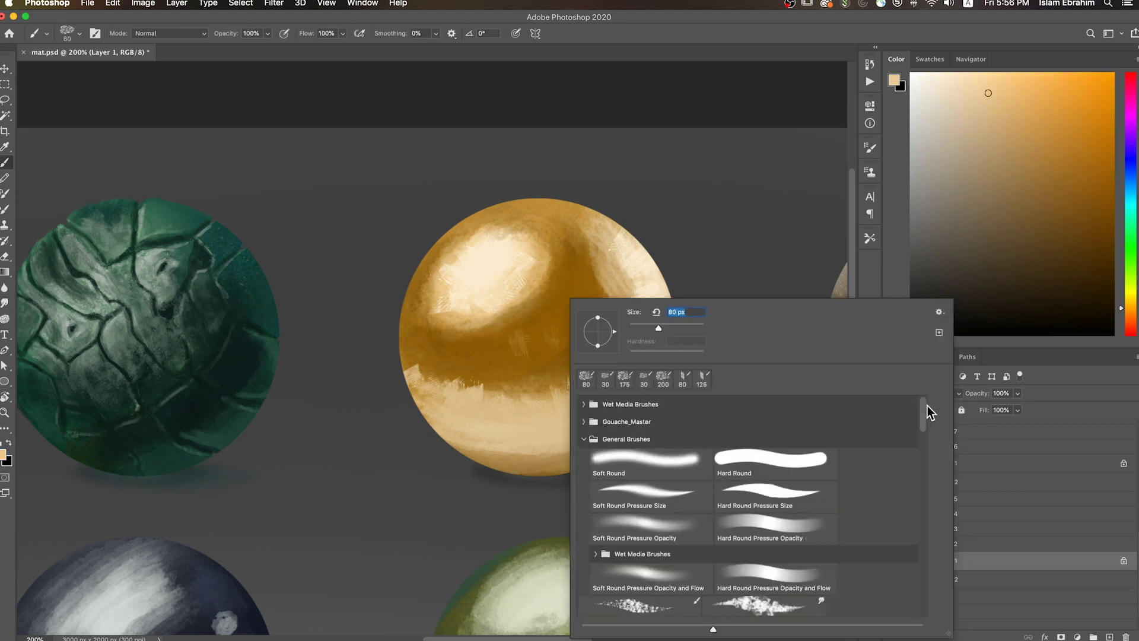
{"action": "double_click", "coordinate": [741, 469]}
{"action": "left_click", "coordinate": [508, 354], "text": "alt"}
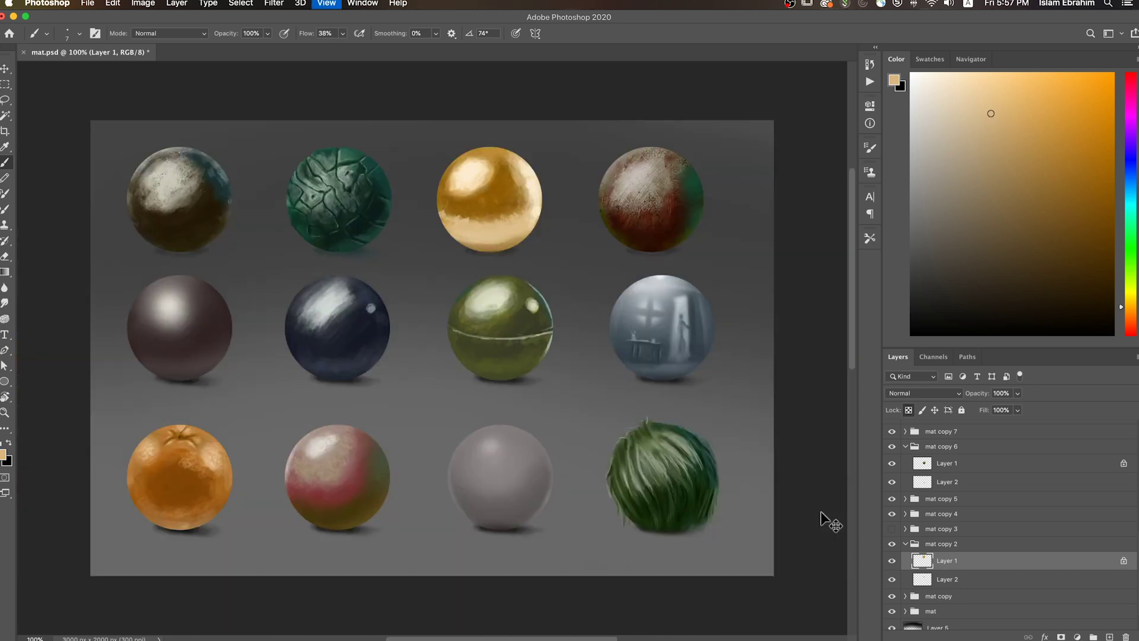
{"action": "left_click_drag", "start_coordinate": [600, 377], "coordinate": [605, 474]}
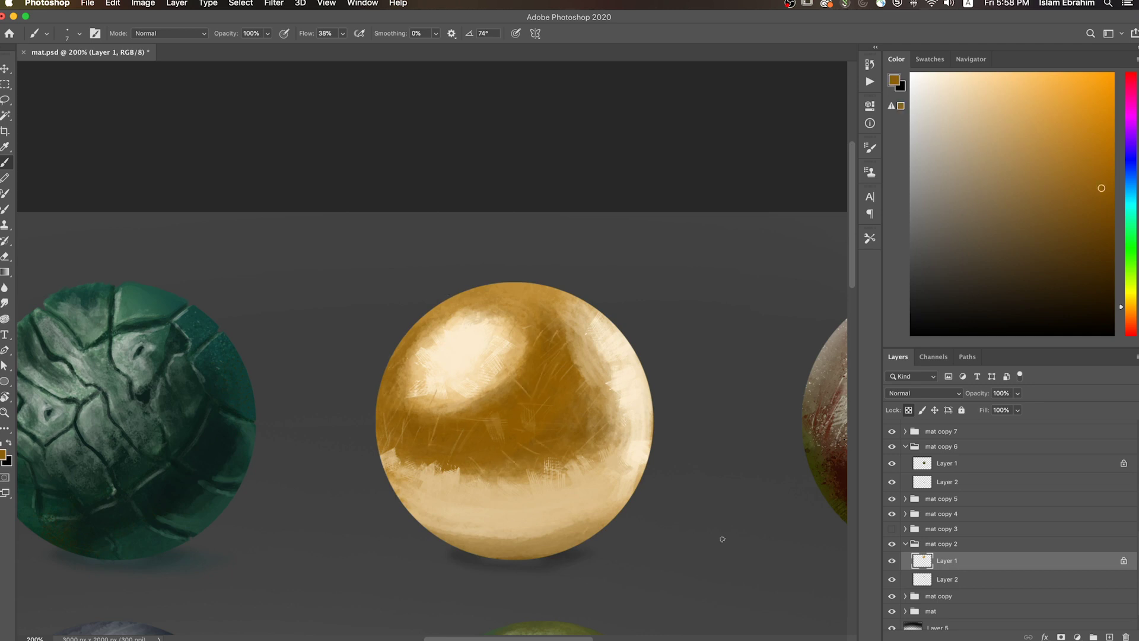
- Speckle light tan over the gold sphere's dark shadow areas with a grainy Dissolve brush
{"action": "right_click", "coordinate": [607, 406]}
{"action": "double_click", "coordinate": [966, 596]}
{"action": "left_click", "coordinate": [552, 338], "text": "alt"}
{"action": "left_click_drag", "start_coordinate": [570, 385], "coordinate": [546, 293]}
{"action": "left_click_drag", "start_coordinate": [430, 329], "coordinate": [392, 438]}
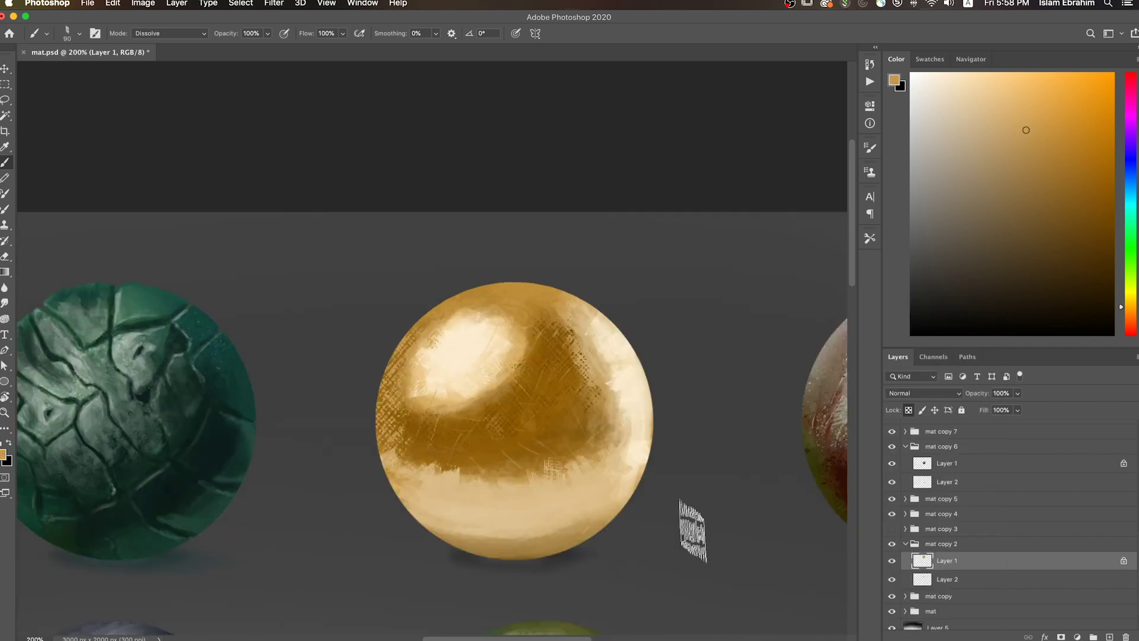
{"action": "left_click", "coordinate": [501, 507], "text": "alt"}
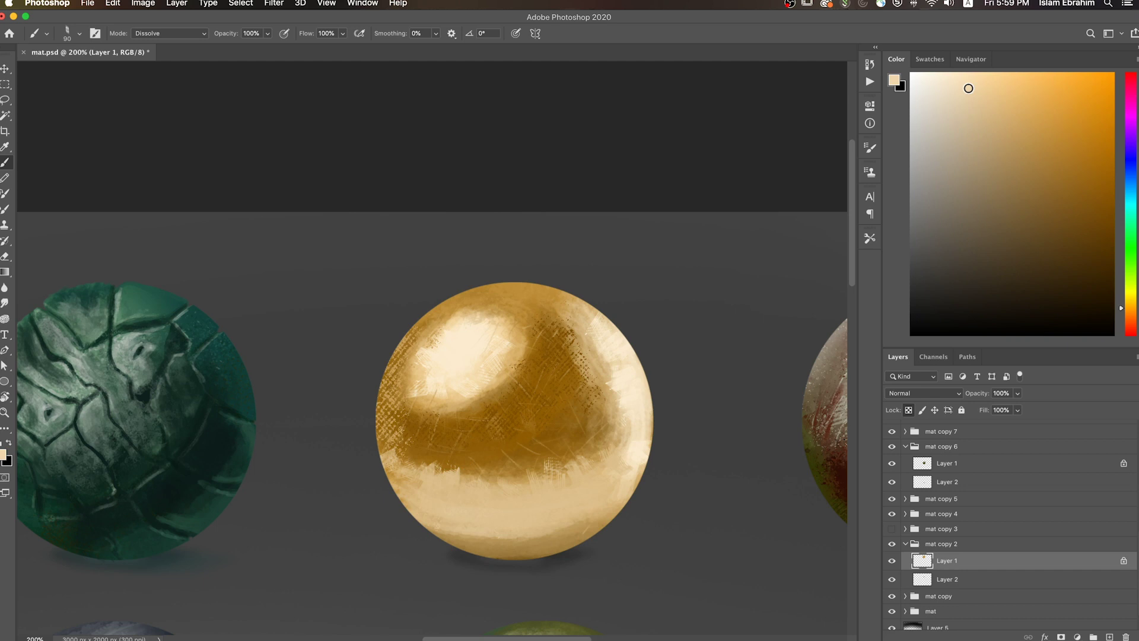
- Switch to the Smudge tool to blend the paint and zoom out
{"action": "right_click", "coordinate": [623, 383]}
{"action": "key", "text": "r"}
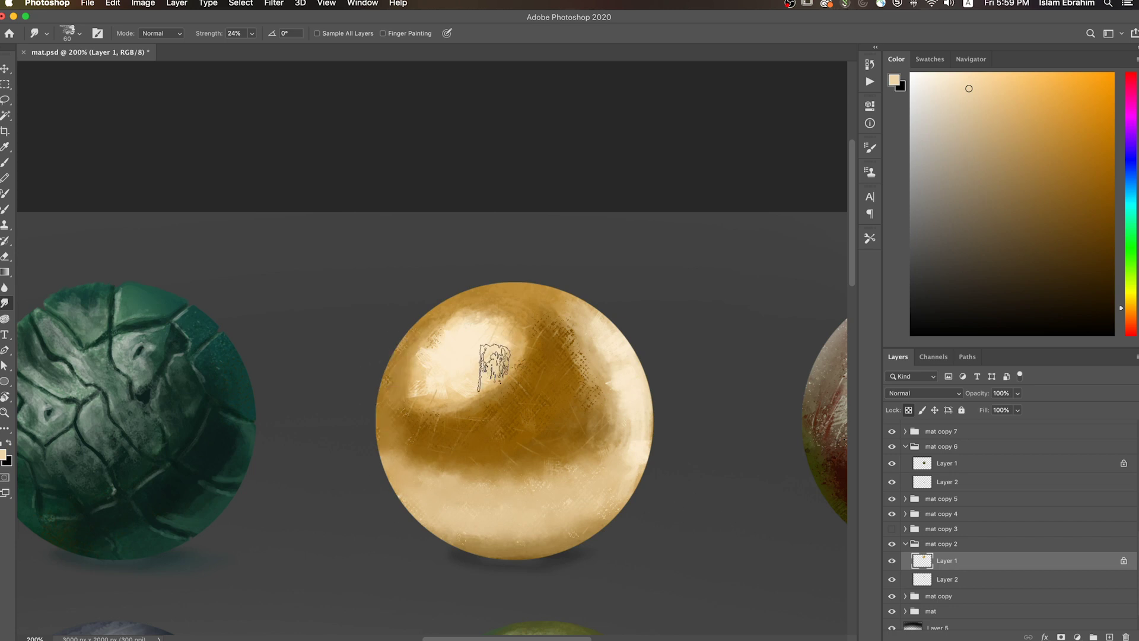
{"action": "key", "text": "ctrl+minus"}
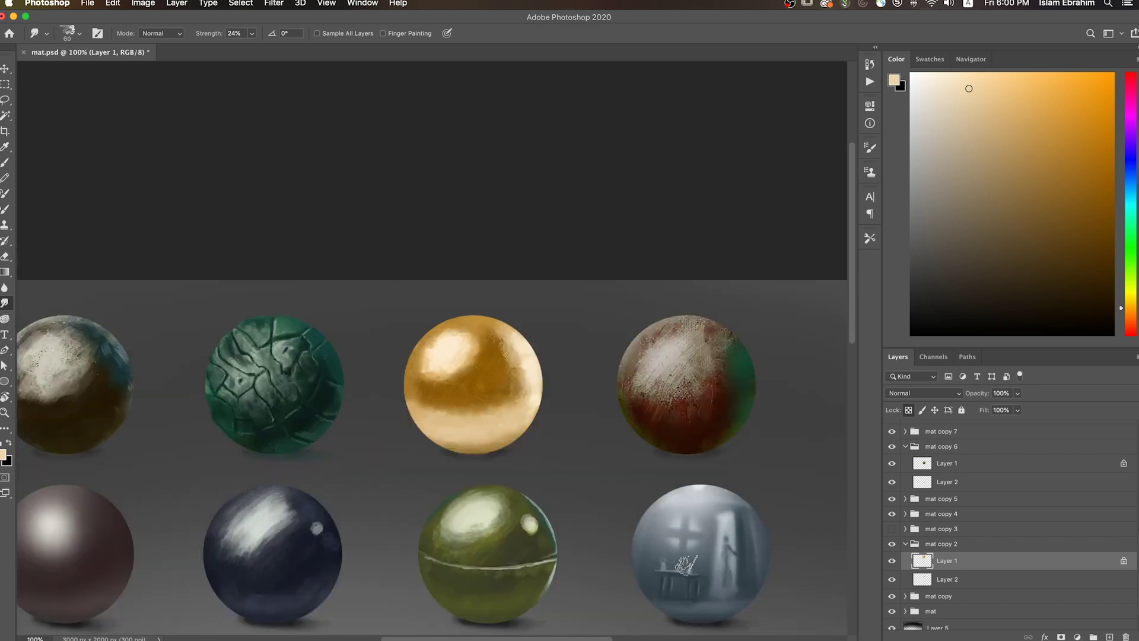
- Return to a Normal-mode soft painting brush zoomed in on the gold sphere
{"action": "key", "text": "b"}
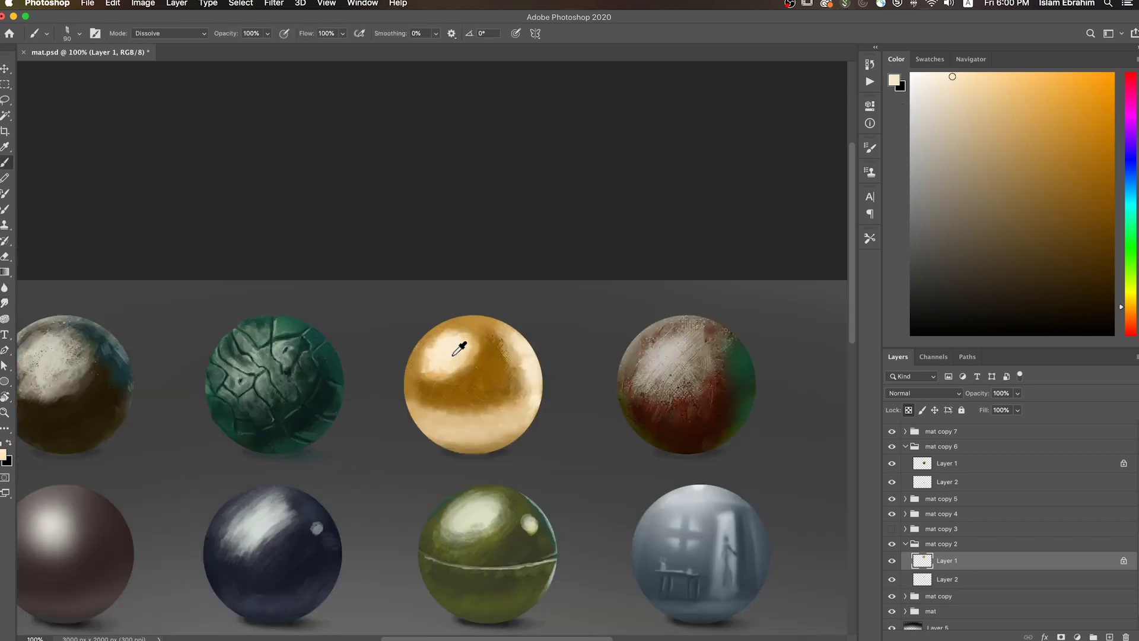
{"action": "right_click", "coordinate": [459, 350]}
{"action": "double_click", "coordinate": [543, 467]}
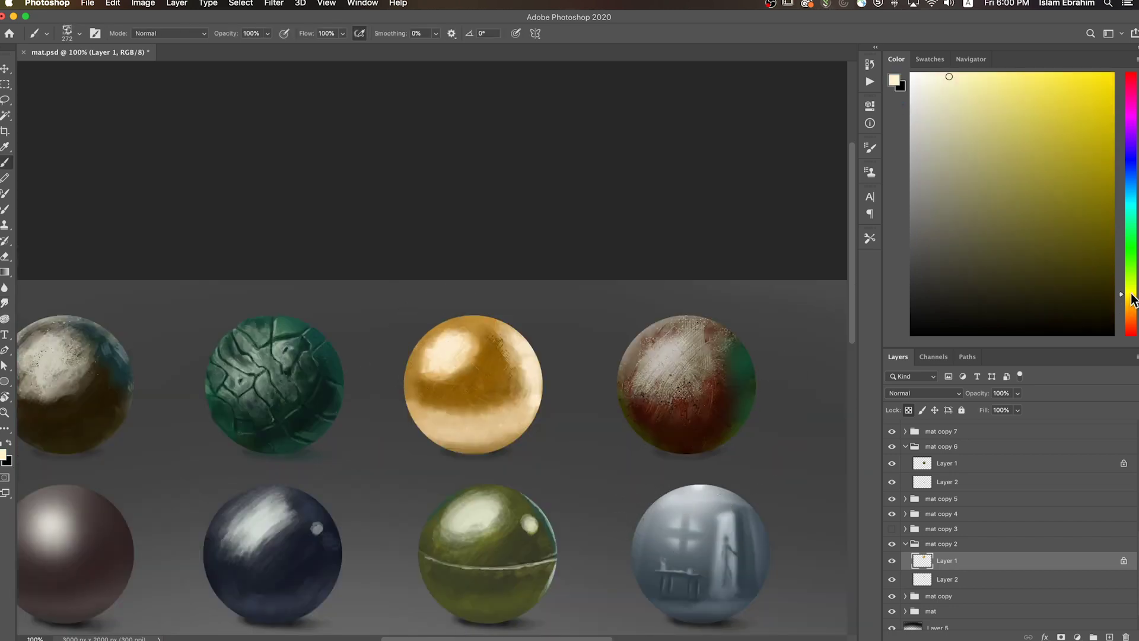
{"action": "key", "text": "ctrl+plus"}
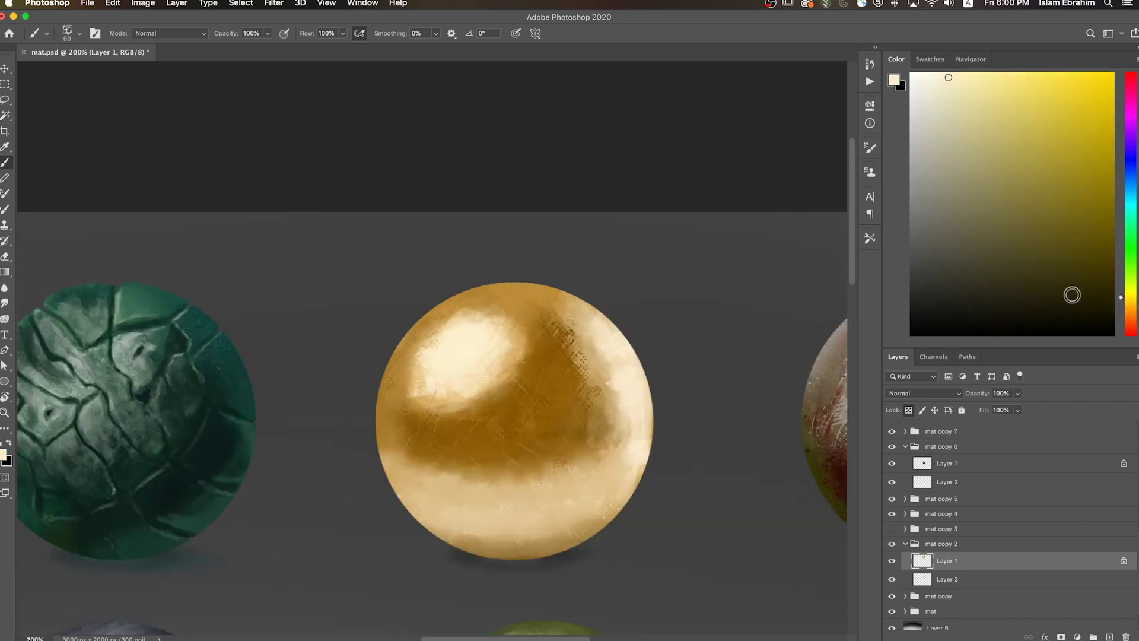
- Narrow the upper-left highlight by painting sampled brown over its lower part and edge
{"action": "left_click", "coordinate": [587, 484], "text": "alt"}
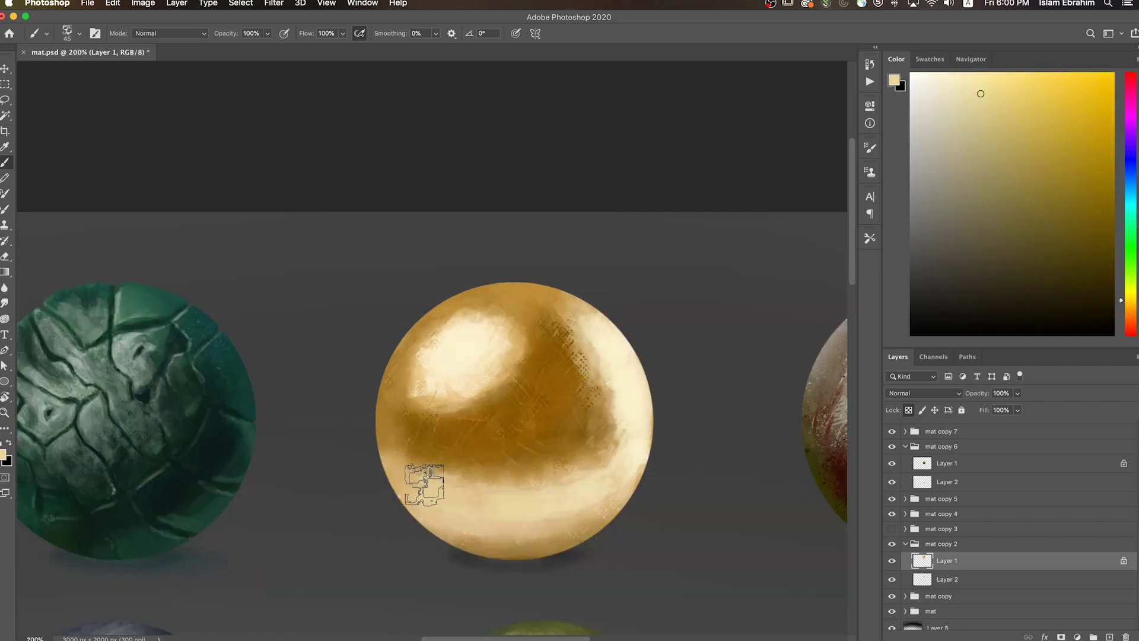
{"action": "left_click", "coordinate": [553, 386], "text": "alt"}
{"action": "mouse_move", "coordinate": [553, 386]}
{"action": "left_mouse_down"}
{"action": "mouse_move", "coordinate": [433, 420]}
{"action": "mouse_move", "coordinate": [412, 394]}
{"action": "left_mouse_up"}
{"action": "left_click", "coordinate": [458, 387], "text": "alt"}
{"action": "mouse_move", "coordinate": [534, 300]}
{"action": "left_mouse_down"}
{"action": "mouse_move", "coordinate": [397, 427]}
{"action": "mouse_move", "coordinate": [522, 308]}
{"action": "left_mouse_up"}
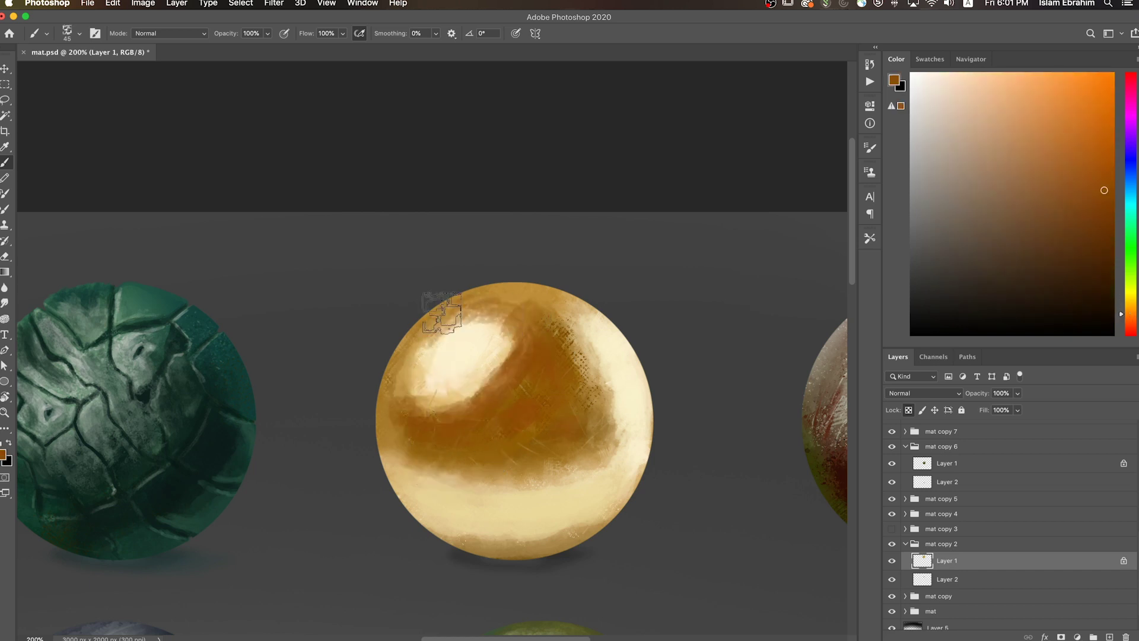
{"action": "left_click_drag", "start_coordinate": [415, 332], "coordinate": [593, 385]}
- Paint pale cream down the sphere's right side, covering the brown band there
{"action": "left_click", "coordinate": [487, 436], "text": "alt"}
{"action": "mouse_move", "coordinate": [554, 303]}
{"action": "left_mouse_down"}
{"action": "mouse_move", "coordinate": [597, 369]}
{"action": "mouse_move", "coordinate": [601, 474]}
{"action": "left_mouse_up"}
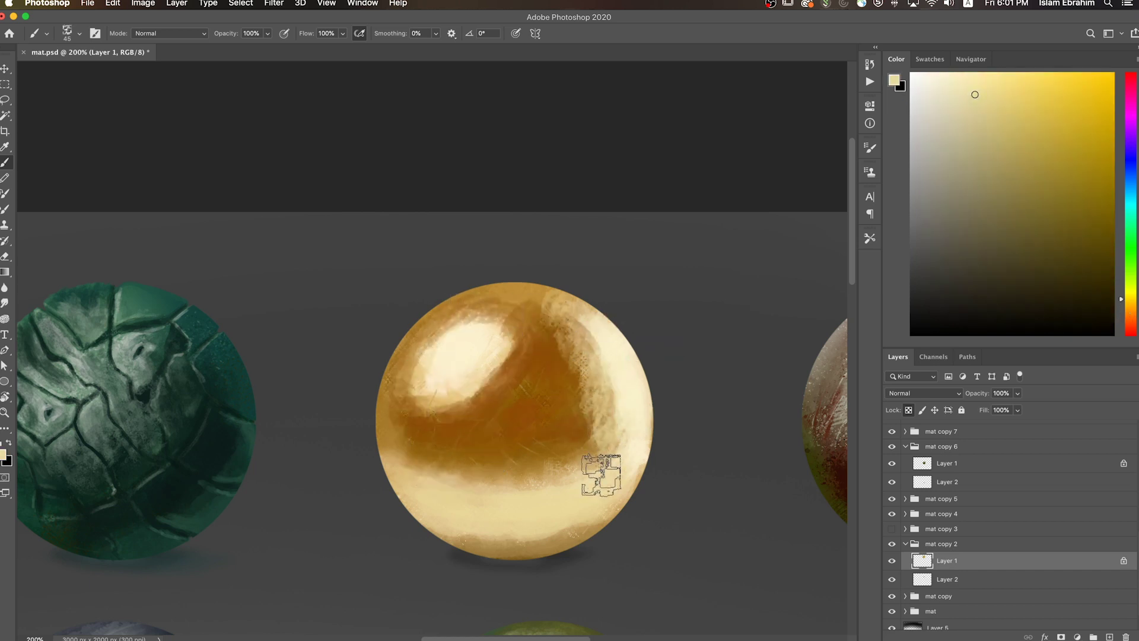
{"action": "mouse_move", "coordinate": [600, 325]}
{"action": "left_mouse_down"}
{"action": "mouse_move", "coordinate": [611, 297]}
{"action": "mouse_move", "coordinate": [546, 353]}
{"action": "mouse_move", "coordinate": [593, 415]}
{"action": "left_mouse_up"}
{"action": "left_click", "coordinate": [625, 376], "text": "alt"}
{"action": "left_click", "coordinate": [605, 389], "text": "alt"}
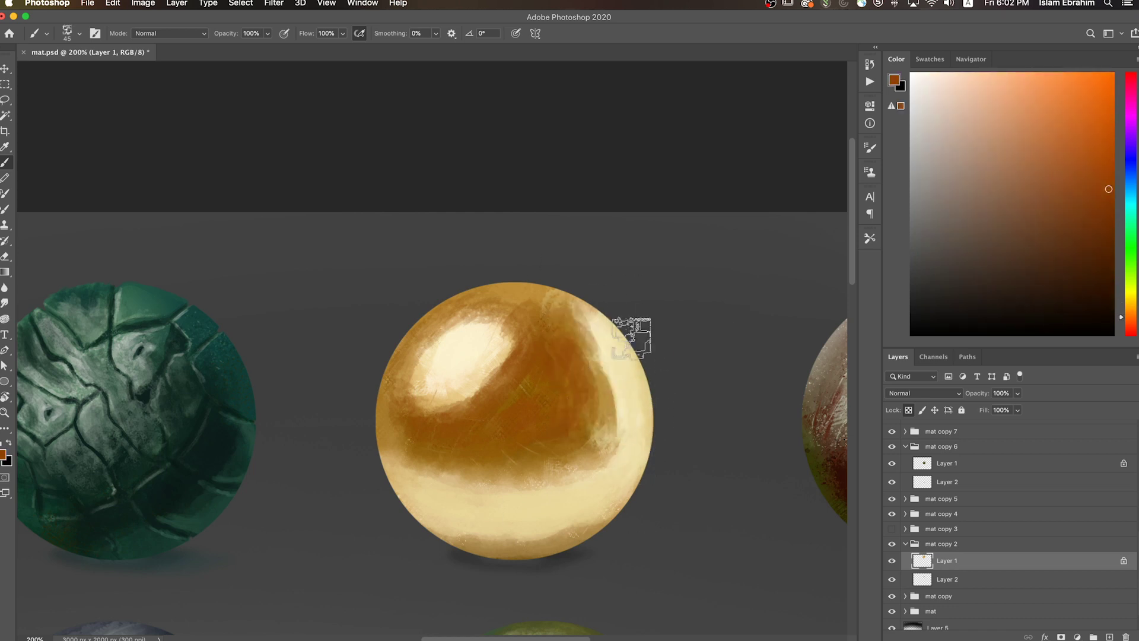
{"action": "left_click", "coordinate": [631, 330], "text": "alt"}
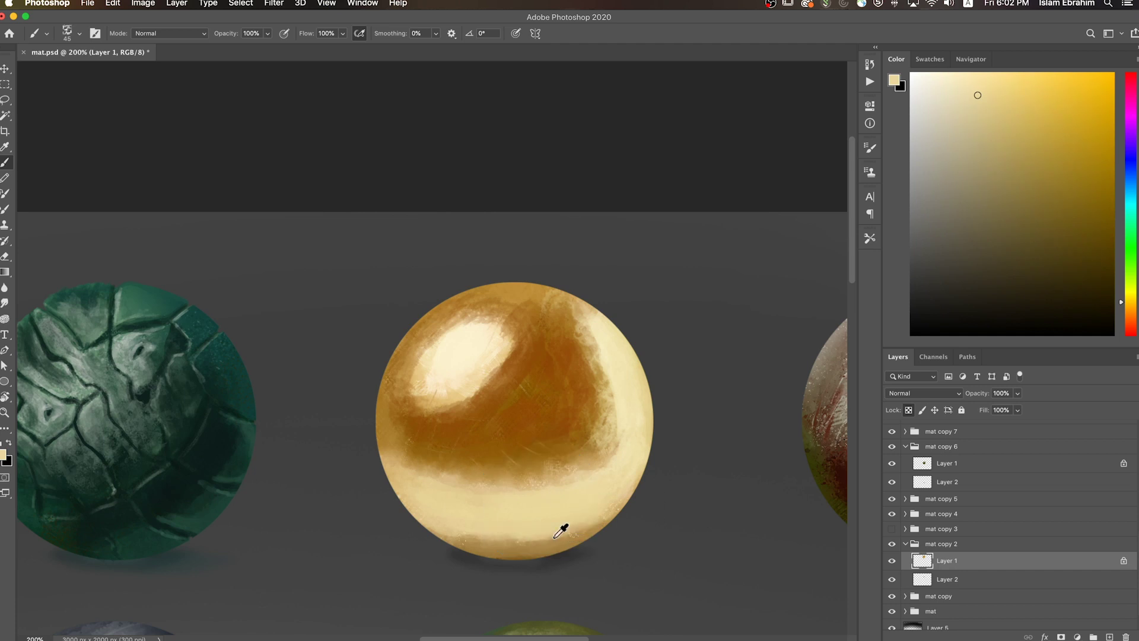
- Smooth and lighten the sphere's lower band with sampled cream strokes
{"action": "left_click", "coordinate": [562, 458], "text": "alt"}
{"action": "left_click", "coordinate": [469, 536], "text": "alt"}
{"action": "left_click_drag", "start_coordinate": [427, 510], "coordinate": [617, 494]}
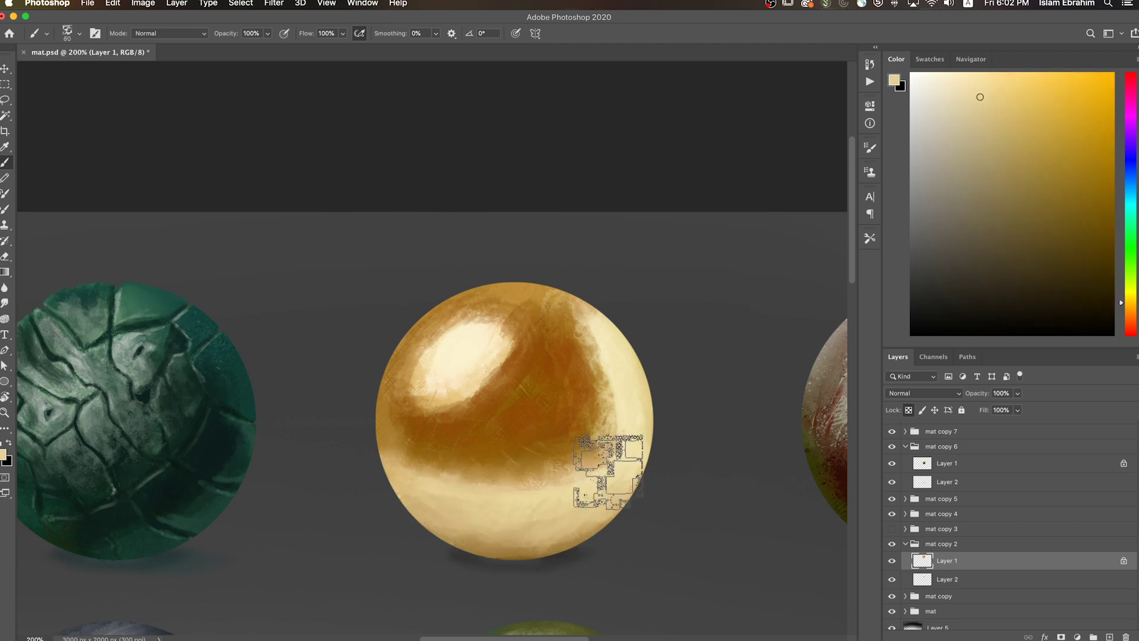
{"action": "left_click", "coordinate": [617, 407], "text": "alt"}
{"action": "left_click", "coordinate": [550, 506], "text": "alt"}
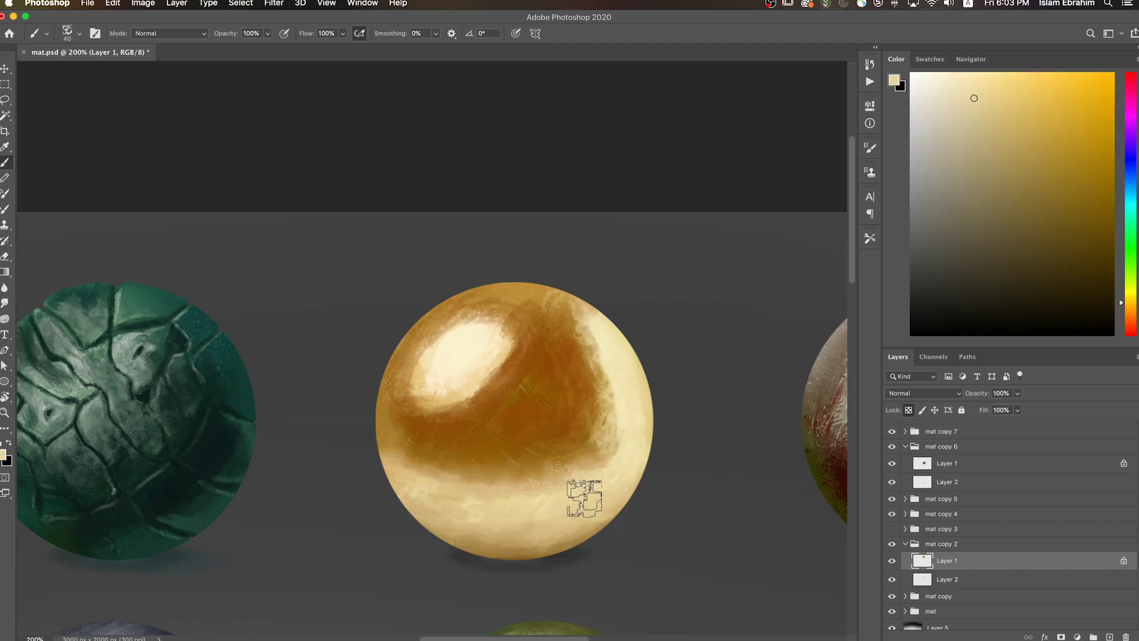
- Check the whole canvas, pick orange and light yellow, shrink the brush and recentre on the gold sphere
{"action": "key", "text": "super+minus"}
{"action": "key", "text": "super+plus"}
{"action": "left_click", "coordinate": [1102, 184]}
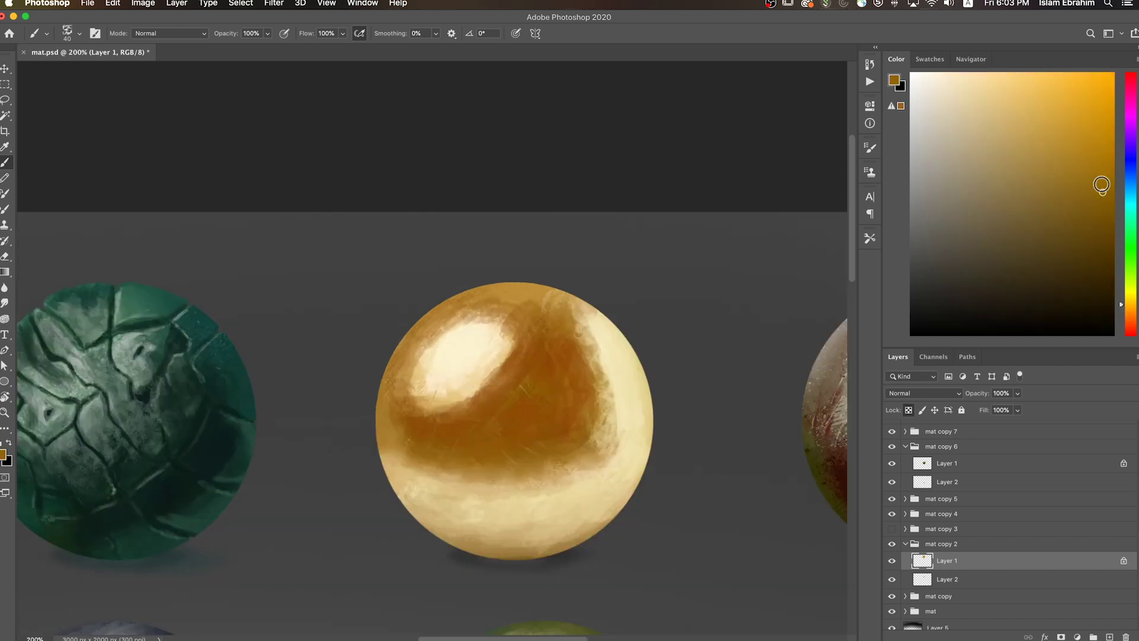
{"action": "left_click", "coordinate": [497, 349], "text": "alt"}
{"action": "key", "text": "bracketleft"}
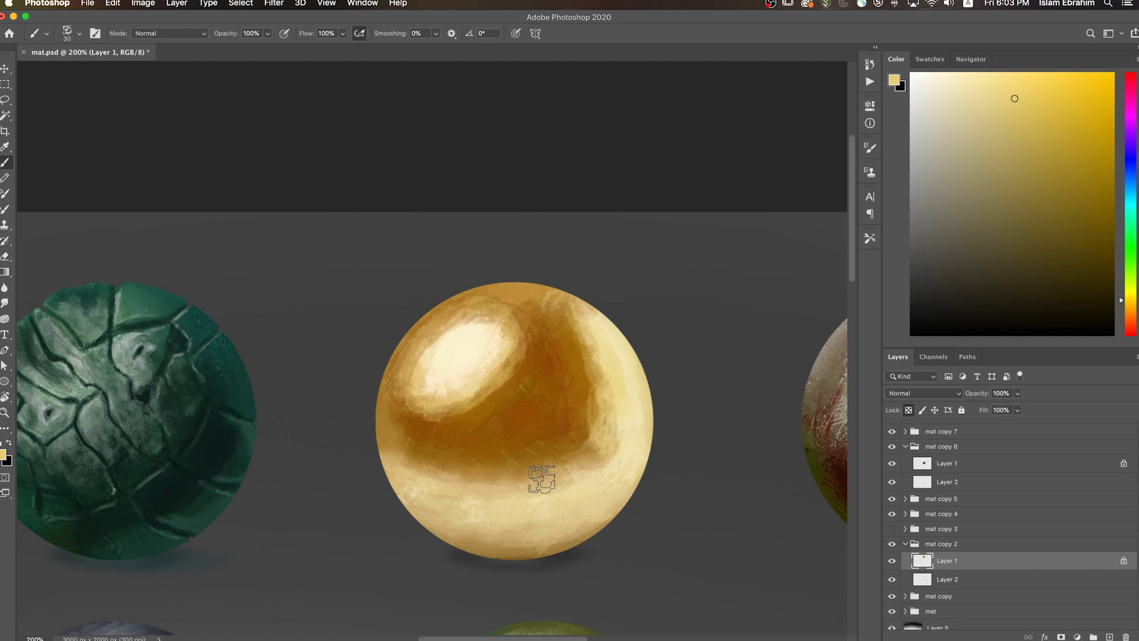
{"action": "left_click_drag", "start_coordinate": [542, 478], "coordinate": [705, 484]}
{"action": "left_click", "coordinate": [458, 305], "text": "alt"}
- Choose a spatter brush tip from the brush tip choices
{"action": "right_click", "coordinate": [651, 464]}
{"action": "scroll", "coordinate": [930, 596], "scroll_direction": "up", "scroll_amount": 2}
{"action": "scroll", "coordinate": [928, 596], "scroll_direction": "up", "scroll_amount": 5}
{"action": "left_click", "coordinate": [458, 399]}
{"action": "right_click", "coordinate": [552, 463]}
{"action": "double_click", "coordinate": [585, 488]}
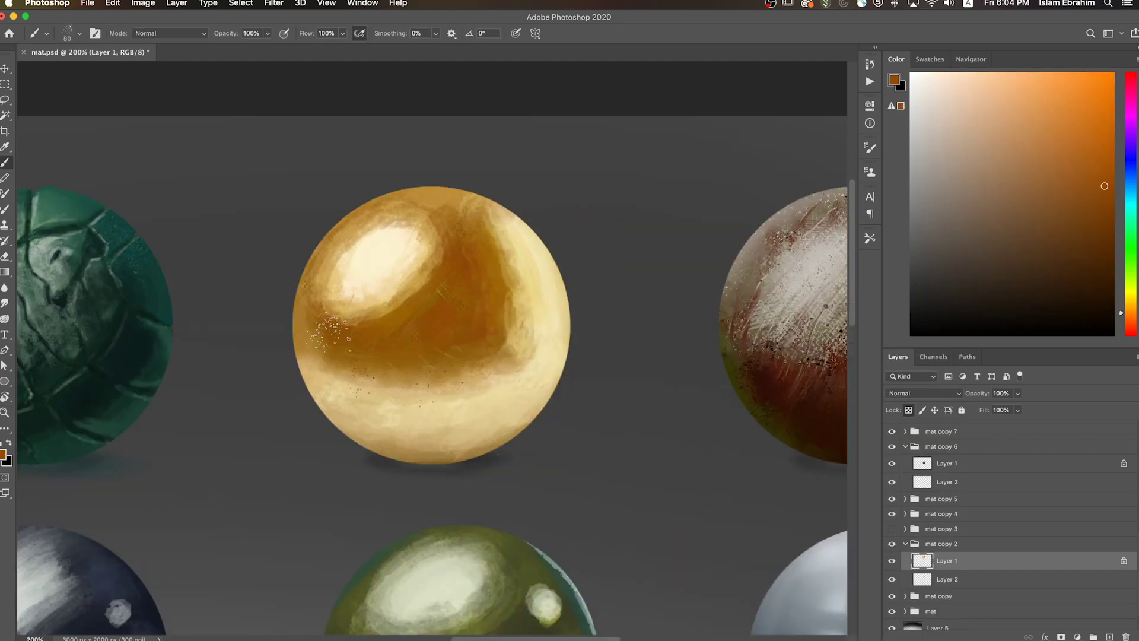
- Spatter small light speckles on the gold sphere's lower-left
{"action": "left_click", "coordinate": [376, 254], "text": "alt"}
{"action": "key", "text": "bracketleft"}
{"action": "key", "text": "bracketleft"}
{"action": "left_click", "coordinate": [339, 369], "text": "alt"}
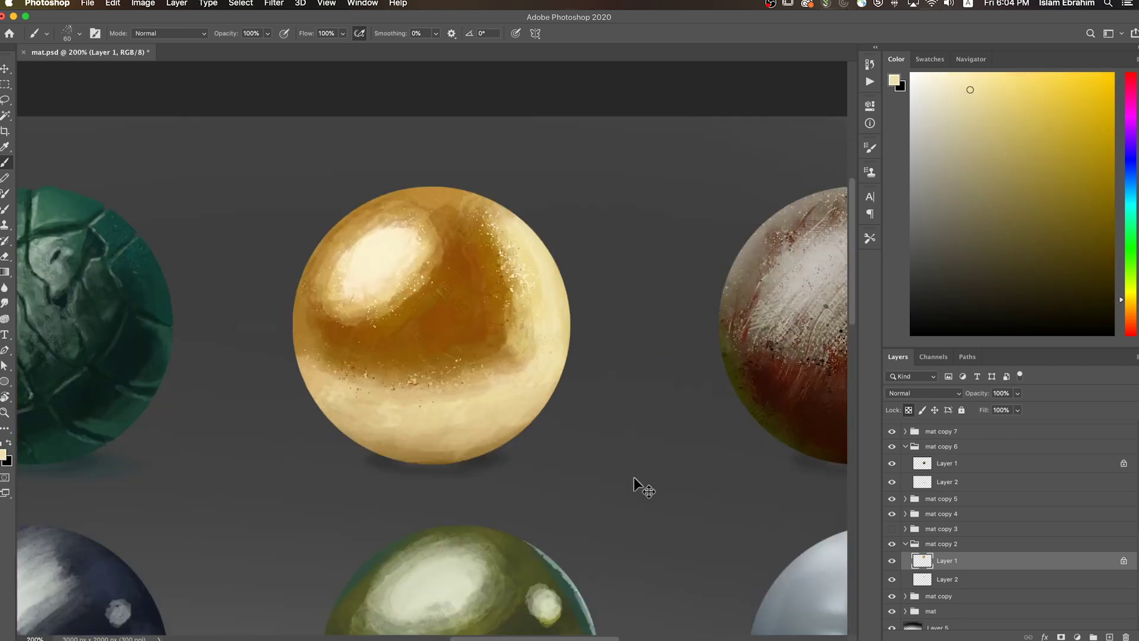
{"action": "left_click", "coordinate": [500, 354], "text": "alt"}
{"action": "left_click_drag", "start_coordinate": [335, 371], "coordinate": [380, 368]}
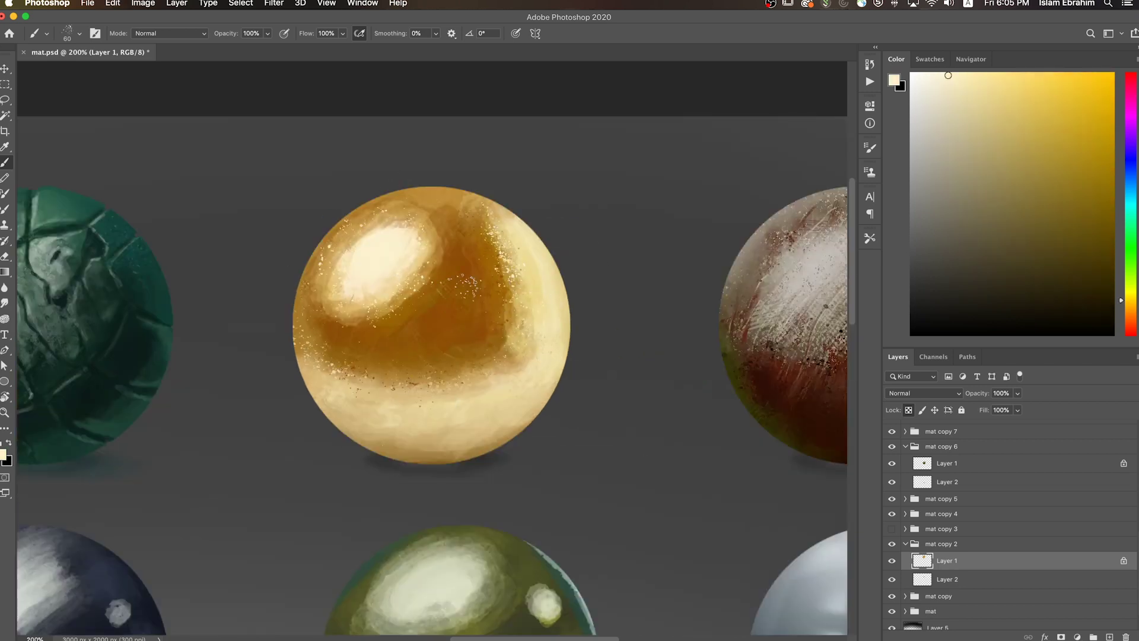
- Smudge orange and cream together across the sphere's middle, then return to the Dark Hatcher brush
{"action": "left_click", "coordinate": [439, 290], "text": "alt"}
{"action": "left_click", "coordinate": [490, 320]}
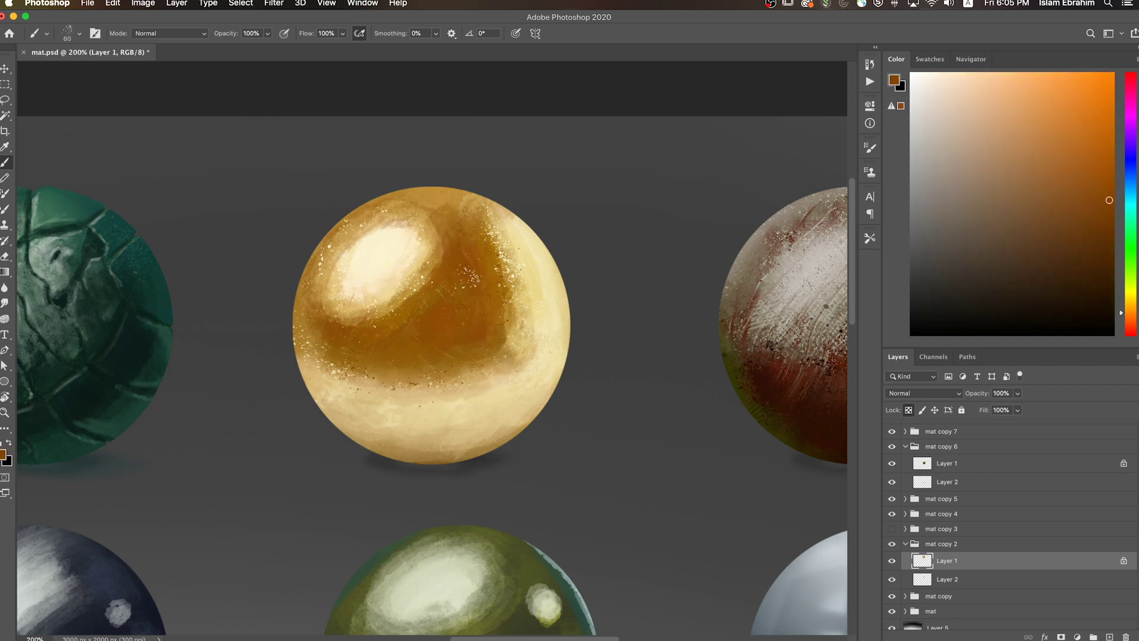
{"action": "left_click", "coordinate": [443, 196], "text": "alt"}
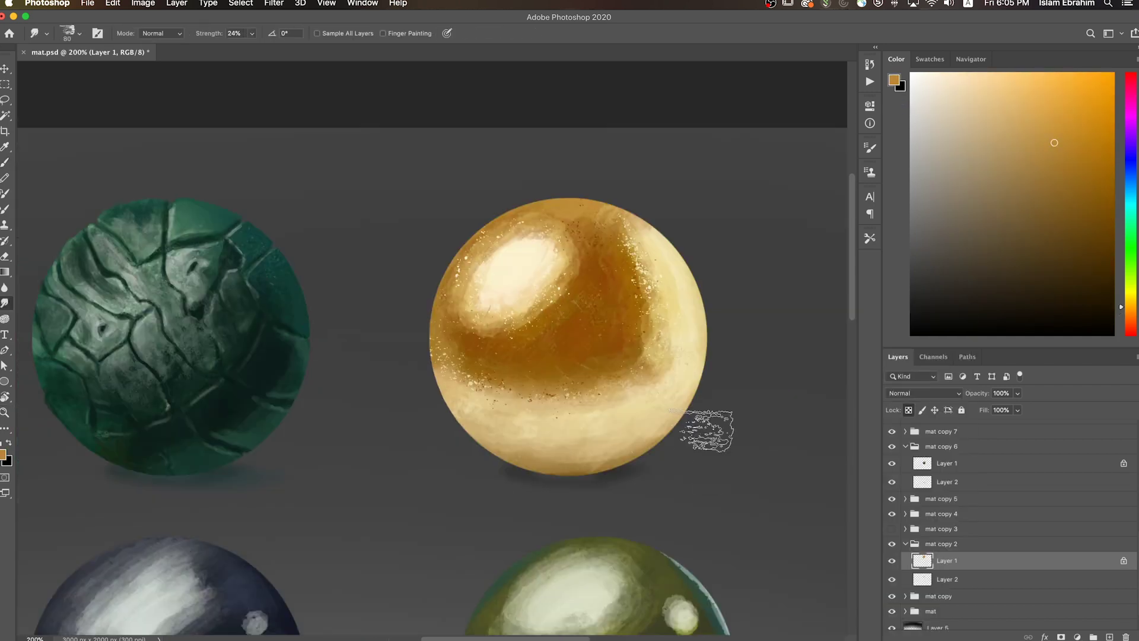
{"action": "mouse_move", "coordinate": [567, 300]}
{"action": "left_mouse_down"}
{"action": "mouse_move", "coordinate": [470, 394]}
{"action": "mouse_move", "coordinate": [625, 383]}
{"action": "left_mouse_up"}
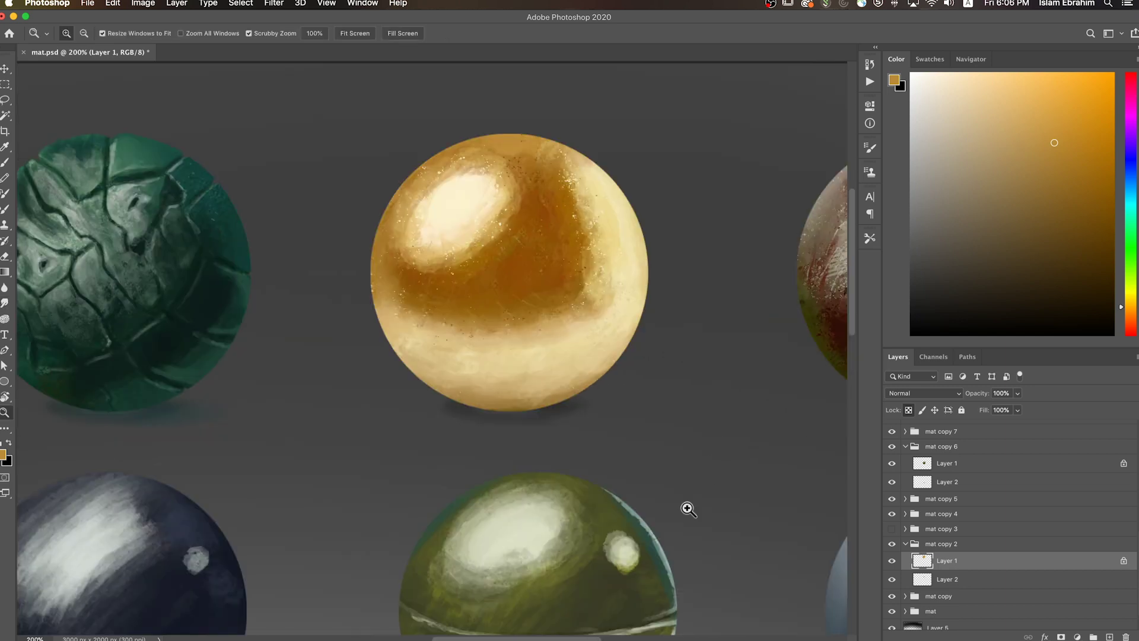
{"action": "key", "text": "b"}
{"action": "right_click", "coordinate": [793, 457]}
{"action": "double_click", "coordinate": [793, 456]}
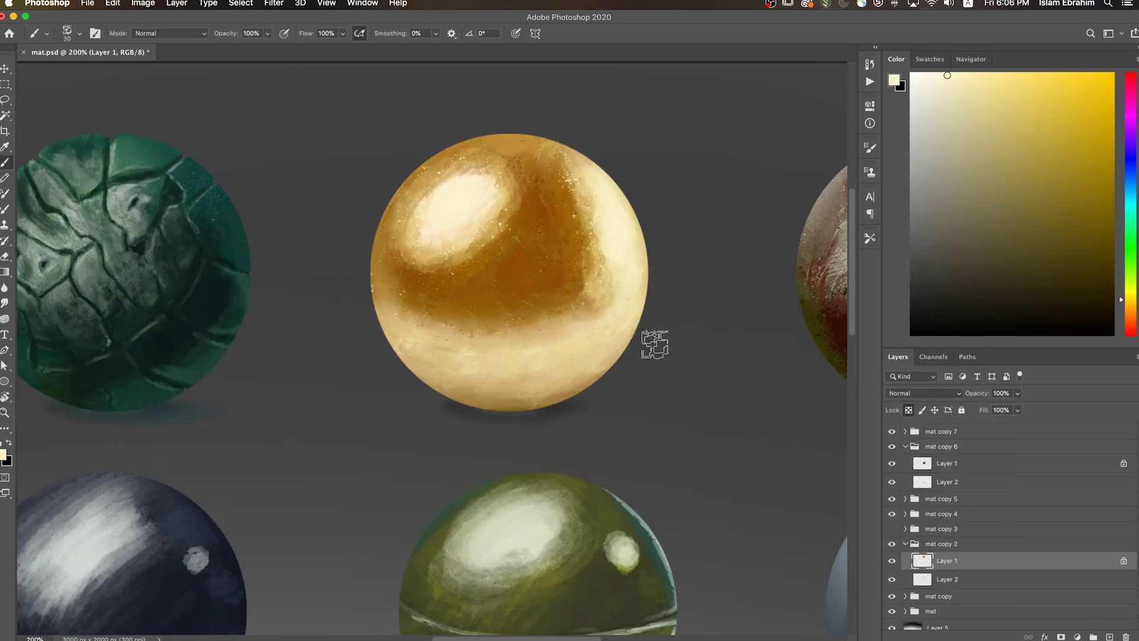
- Lasso the gold sphere's lower half, darken it with a Curves adjustment, and deselect
{"action": "key", "text": "l"}
{"action": "left_click_drag", "start_coordinate": [372, 296], "coordinate": [350, 289]}
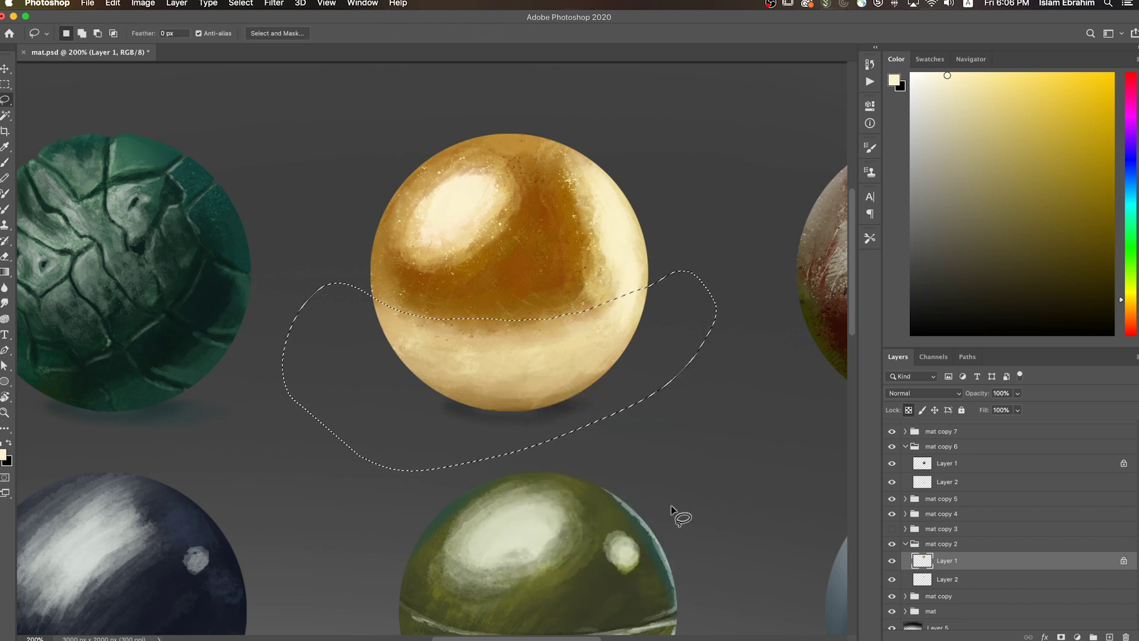
{"action": "key", "text": "ctrl+m"}
{"action": "left_click_drag", "start_coordinate": [913, 279], "coordinate": [914, 301]}
{"action": "key", "text": "Return"}
{"action": "key", "text": "b"}
{"action": "key", "text": "ctrl+d"}
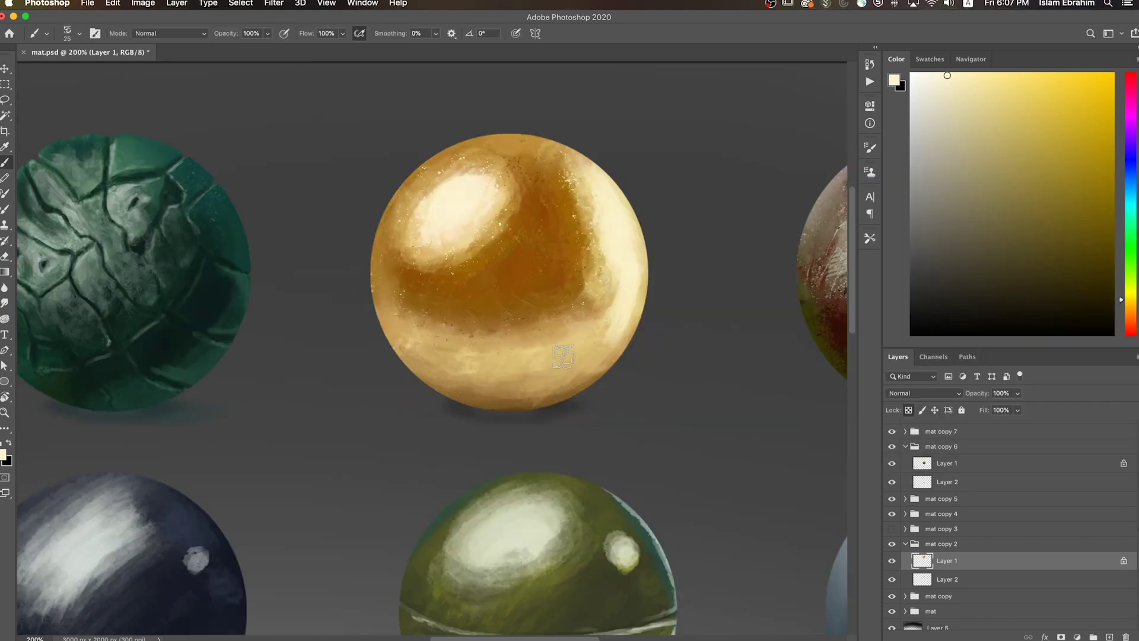
- Paint deeper brown-orange strokes across the middle band with a size-30 brush, then zoom out
{"action": "left_click", "coordinate": [569, 338], "text": "alt"}
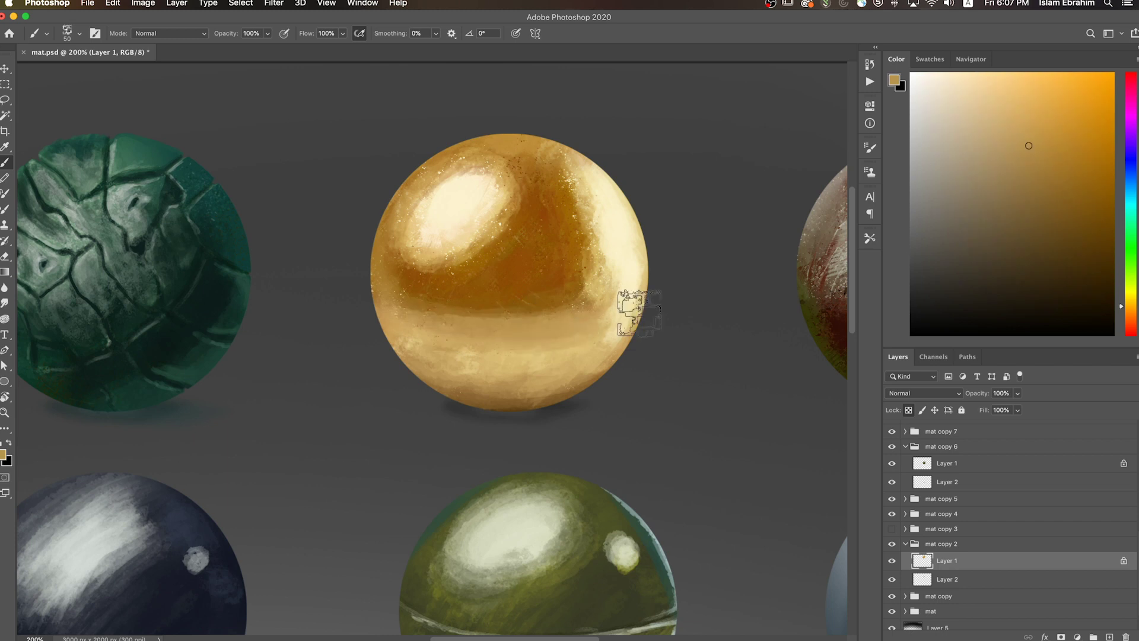
{"action": "left_click", "coordinate": [461, 318], "text": "alt"}
{"action": "key", "text": "bracketright"}
{"action": "left_click_drag", "start_coordinate": [460, 319], "coordinate": [563, 320]}
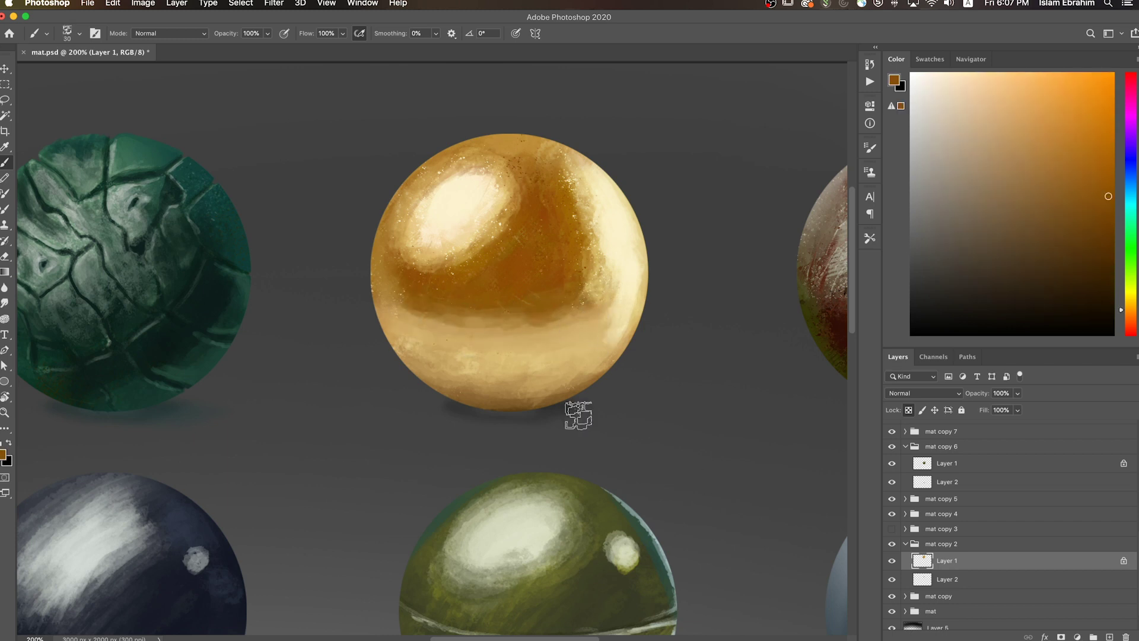
{"action": "mouse_move", "coordinate": [518, 207]}
{"action": "left_mouse_down"}
{"action": "mouse_move", "coordinate": [453, 190]}
{"action": "mouse_move", "coordinate": [457, 178]}
{"action": "left_mouse_up"}
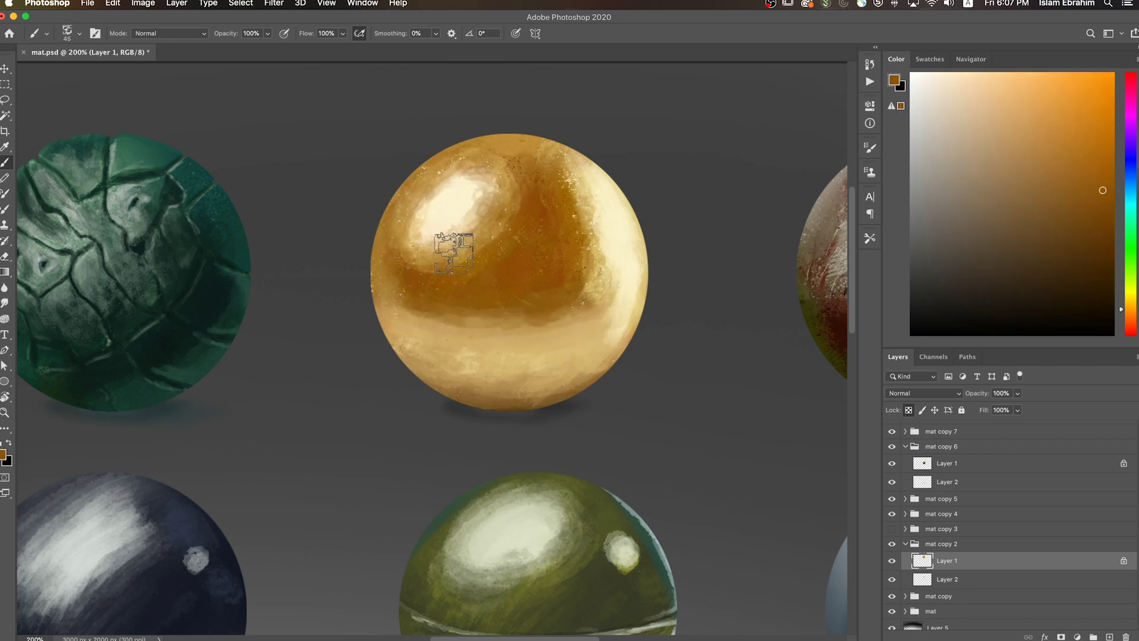
{"action": "key", "text": "z"}
{"action": "left_click", "coordinate": [566, 303], "text": "alt"}
{"action": "key", "text": "b"}
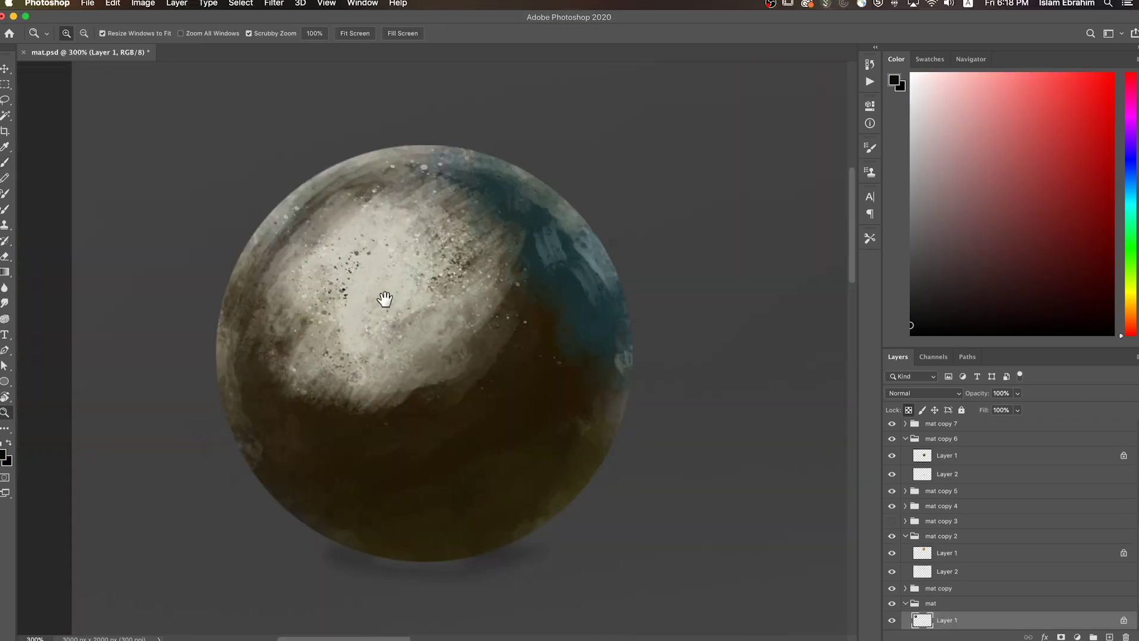
- At brush size 70, paint dark and olive-grey textured strokes over the sphere's light upper area
{"action": "key", "text": "ctrl+minus"}
{"action": "left_click_drag", "start_coordinate": [356, 403], "coordinate": [462, 332]}
{"action": "left_click_drag", "start_coordinate": [333, 356], "coordinate": [451, 284]}
{"action": "left_click", "coordinate": [471, 242], "text": "alt"}
{"action": "left_click", "coordinate": [483, 369], "text": "alt"}
{"action": "left_click", "coordinate": [313, 301], "text": "alt"}
{"action": "left_click_drag", "start_coordinate": [303, 350], "coordinate": [415, 273]}
- Add near-black texture strokes, then sample olive yellow, dark teal and yellow-brown at size 45
{"action": "left_click", "coordinate": [380, 356], "text": "alt"}
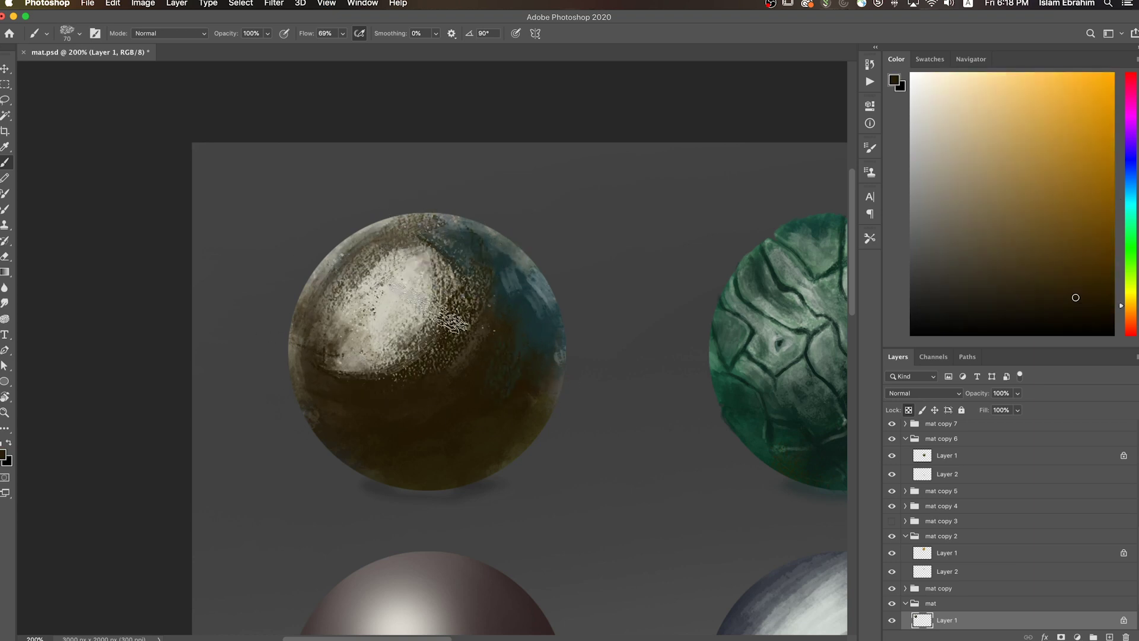
{"action": "left_click_drag", "start_coordinate": [333, 368], "coordinate": [451, 296]}
{"action": "left_click_drag", "start_coordinate": [332, 321], "coordinate": [433, 240]}
{"action": "key", "text": "bracketleft"}
{"action": "left_click", "coordinate": [508, 401], "text": "alt"}
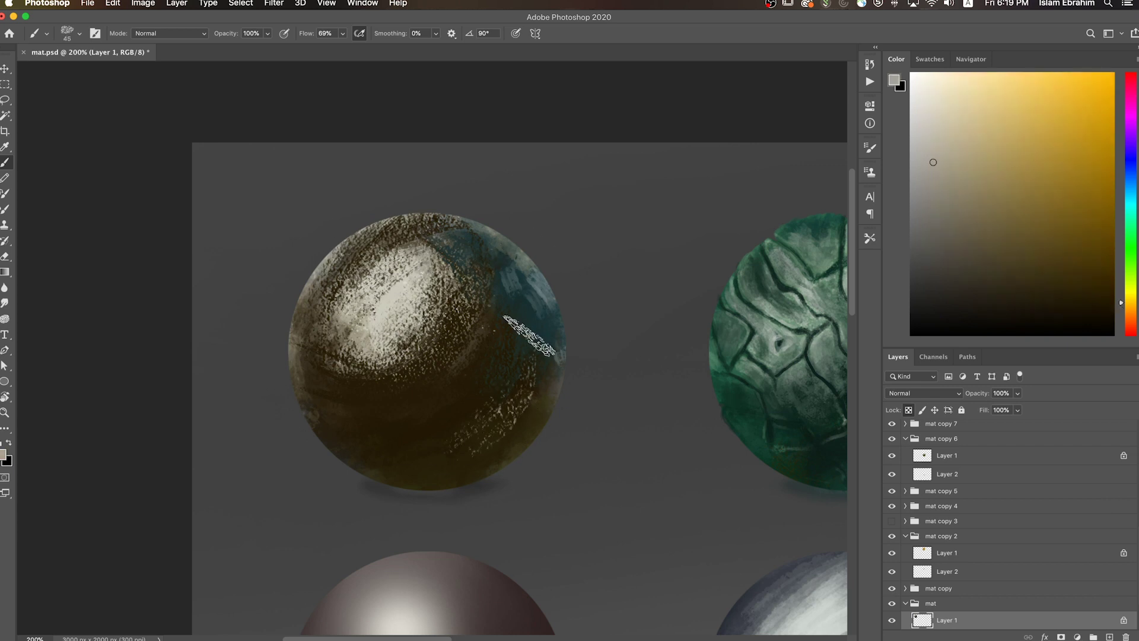
{"action": "left_click", "coordinate": [538, 411], "text": "alt"}
{"action": "left_click", "coordinate": [359, 343], "text": "alt"}
{"action": "left_click", "coordinate": [380, 437], "text": "alt"}
{"action": "left_click", "coordinate": [408, 440], "text": "alt"}
- Switch to a large soft round brush at size 100 and sample teal from the blue edge
{"action": "right_click", "coordinate": [570, 305]}
{"action": "double_click", "coordinate": [655, 411]}
{"action": "key", "text": "bracketleft"}
{"action": "key", "text": "bracketleft"}
{"action": "key", "text": "bracketleft"}
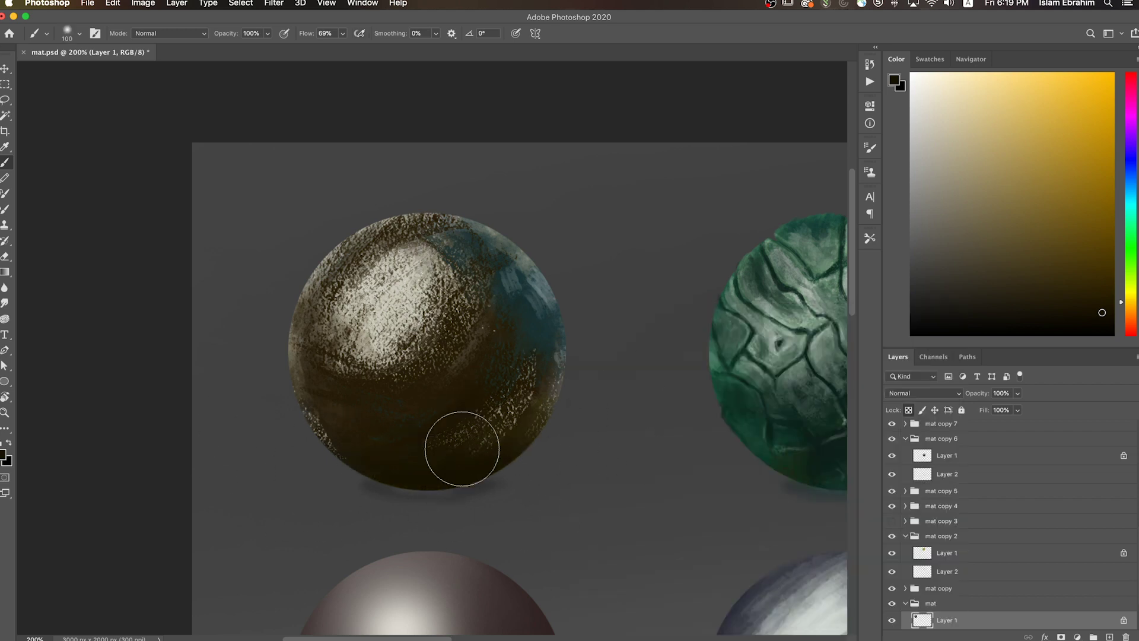
{"action": "left_click", "coordinate": [543, 310], "text": "alt"}
- With a textured brush, add a light-teal stroke top-left and a beige highlight along the rim
{"action": "right_click", "coordinate": [641, 438]}
{"action": "double_click", "coordinate": [593, 581]}
{"action": "left_click", "coordinate": [539, 288], "text": "alt"}
{"action": "mouse_move", "coordinate": [380, 265]}
{"action": "left_mouse_down"}
{"action": "mouse_move", "coordinate": [321, 218]}
{"action": "mouse_move", "coordinate": [439, 225]}
{"action": "left_mouse_up"}
{"action": "left_click", "coordinate": [459, 401], "text": "alt"}
{"action": "left_click", "coordinate": [380, 300], "text": "alt"}
{"action": "left_click", "coordinate": [493, 359], "text": "alt"}
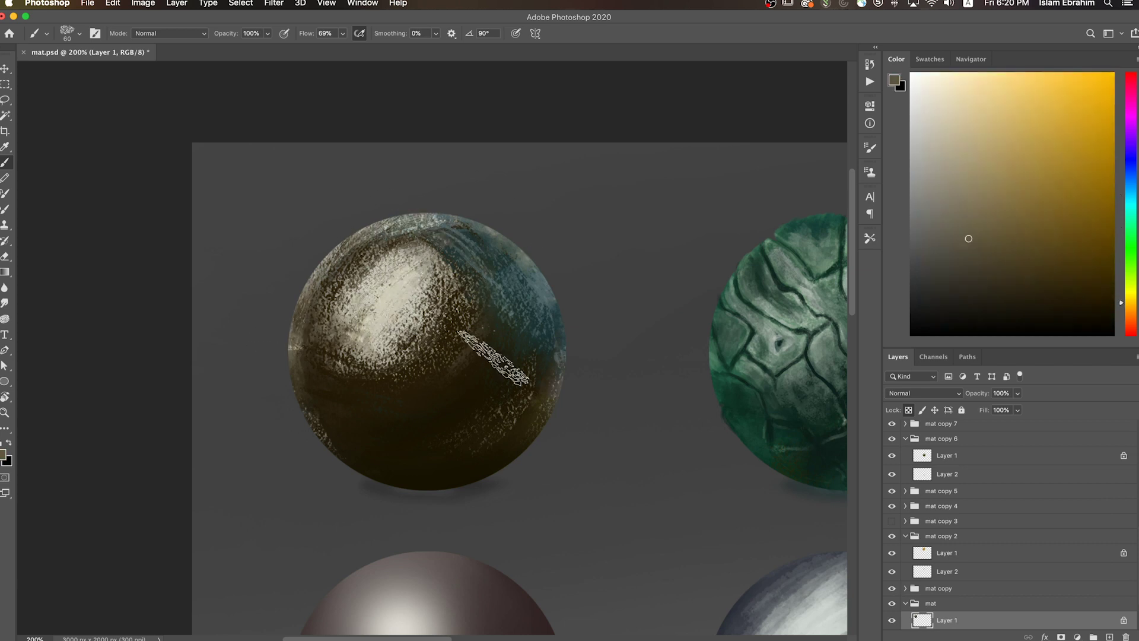
- Choose a plain round brush, sample light beige and zoom out to show more canvas
{"action": "left_click_drag", "start_coordinate": [519, 344], "coordinate": [237, 332]}
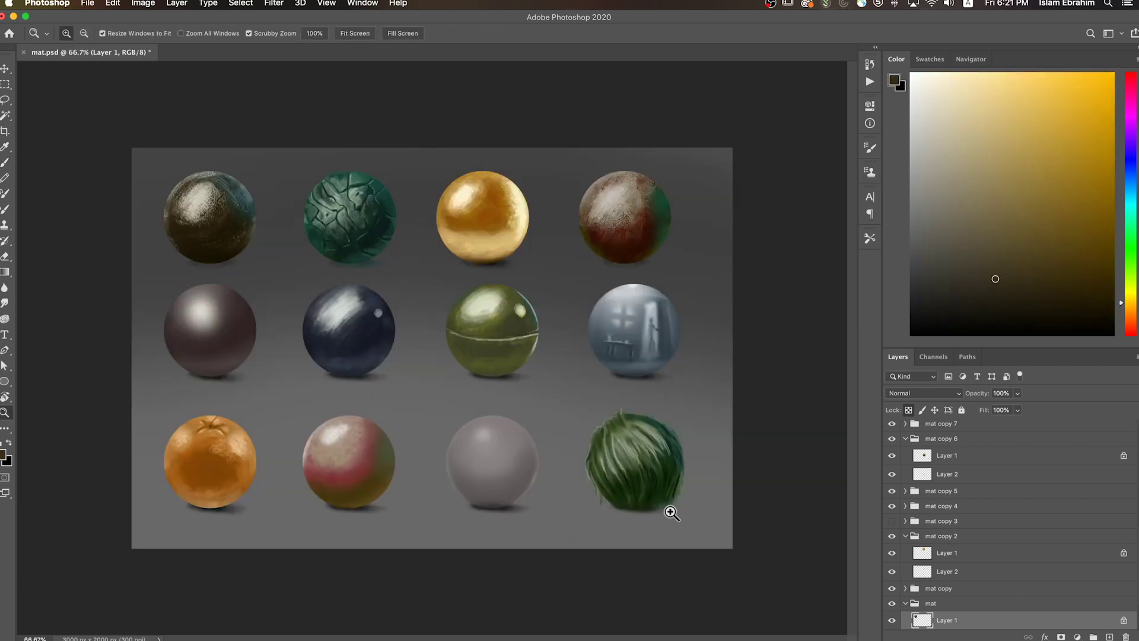
{"action": "right_click", "coordinate": [420, 300]}
{"action": "double_click", "coordinate": [451, 409]}
{"action": "left_click", "coordinate": [298, 347], "text": "alt"}
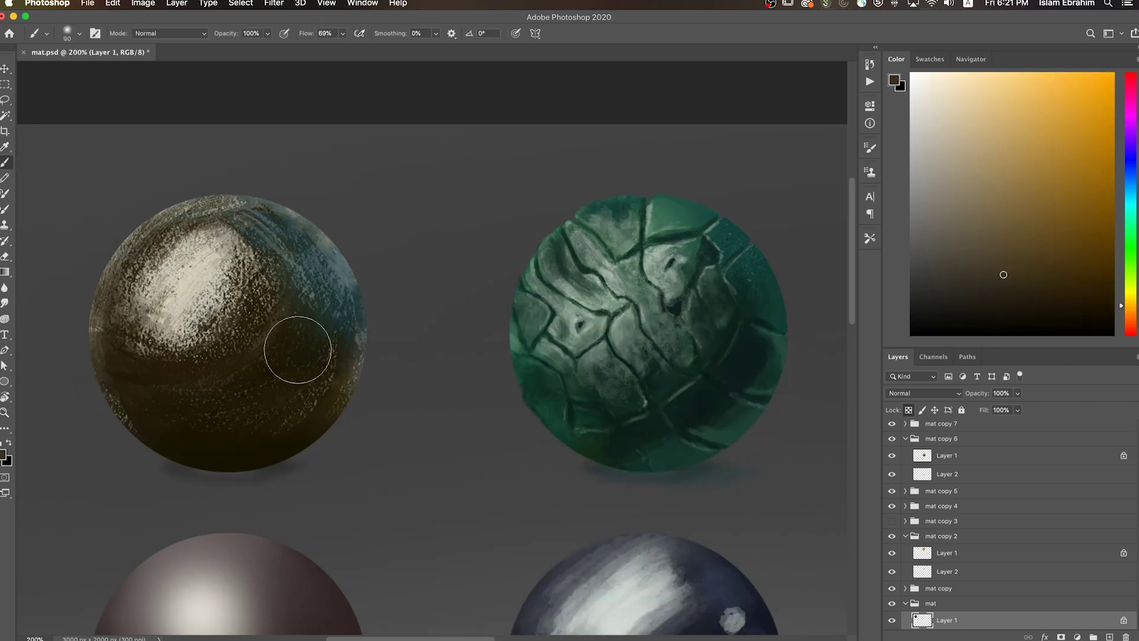
{"action": "left_click", "coordinate": [212, 343], "text": "alt"}
{"action": "key", "text": "z"}
{"action": "left_click", "coordinate": [451, 438], "text": "alt"}
{"action": "key", "text": "b"}
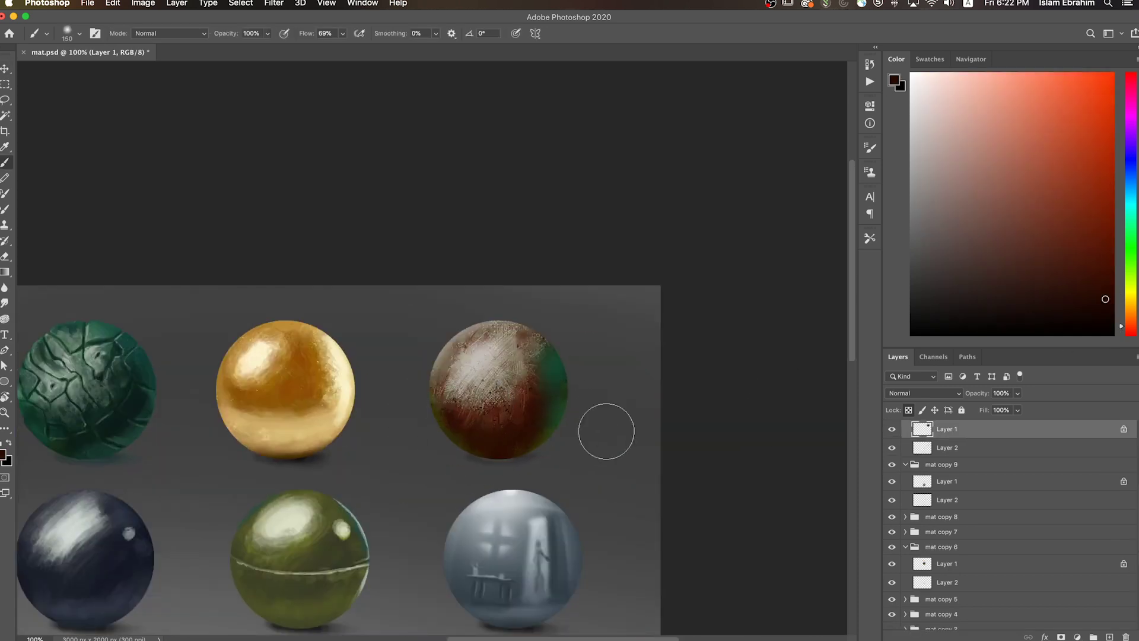
- Paint dark red over the red sphere's white scratches, resizing the brush between 80 and 150
{"action": "left_click", "coordinate": [521, 371], "text": "alt"}
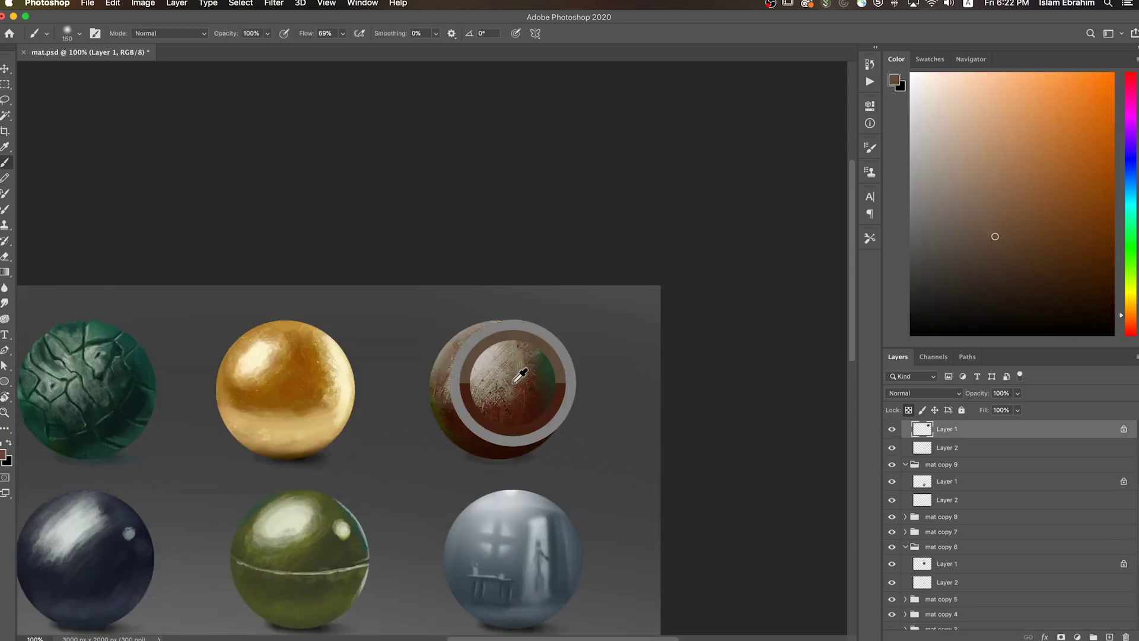
{"action": "left_click_drag", "start_coordinate": [521, 371], "coordinate": [480, 374]}
{"action": "key", "text": "bracketleft"}
{"action": "key", "text": "bracketleft"}
{"action": "key", "text": "bracketleft"}
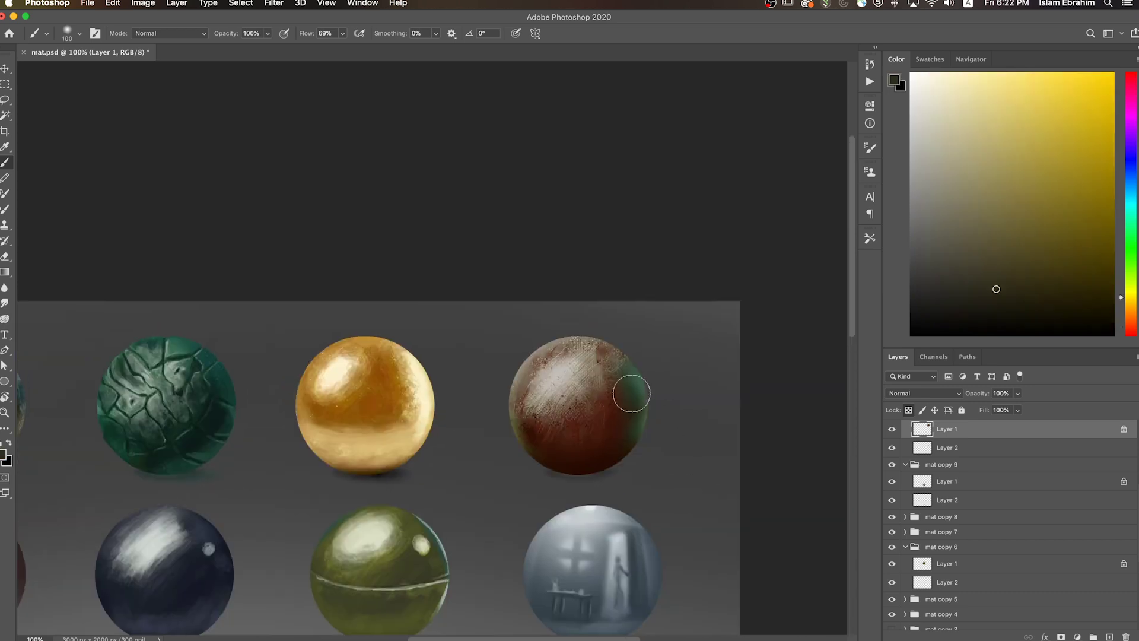
{"action": "key", "text": "bracketright"}
{"action": "key", "text": "bracketright"}
{"action": "key", "text": "bracketright"}
{"action": "left_click", "coordinate": [567, 371], "text": "alt"}
{"action": "left_click", "coordinate": [580, 407], "text": "alt"}
- Fit the whole image, zoom in on the green stone sphere and select its paint layer
{"action": "key", "text": "super+0"}
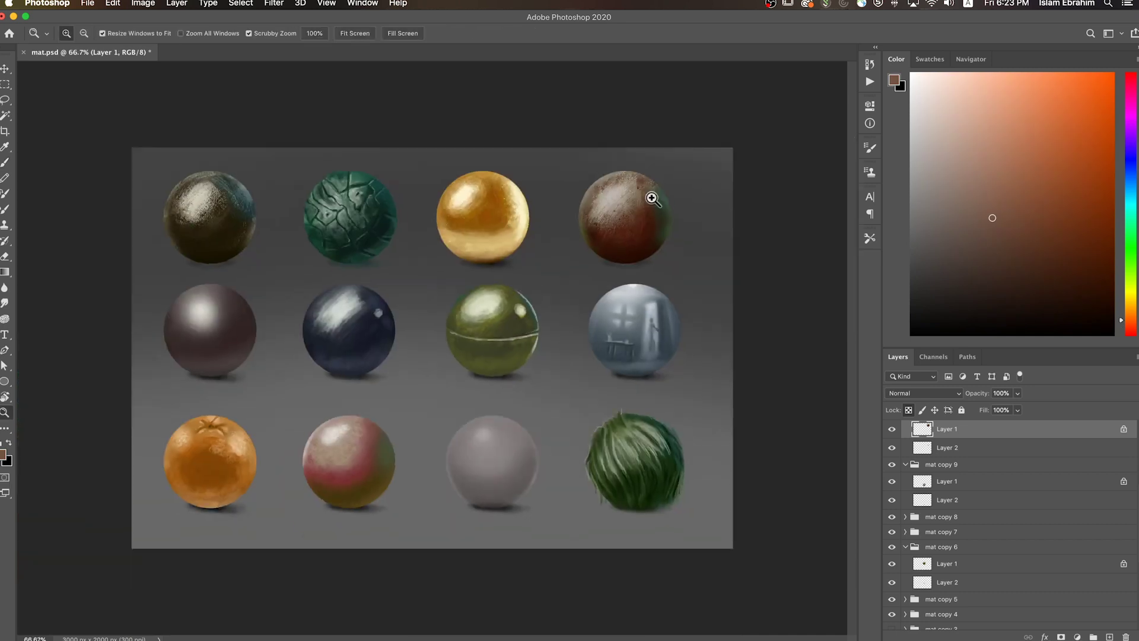
{"action": "key", "text": "z"}
{"action": "left_click", "coordinate": [439, 324]}
{"action": "key", "text": "b"}
{"action": "left_click", "coordinate": [439, 356], "text": "super"}
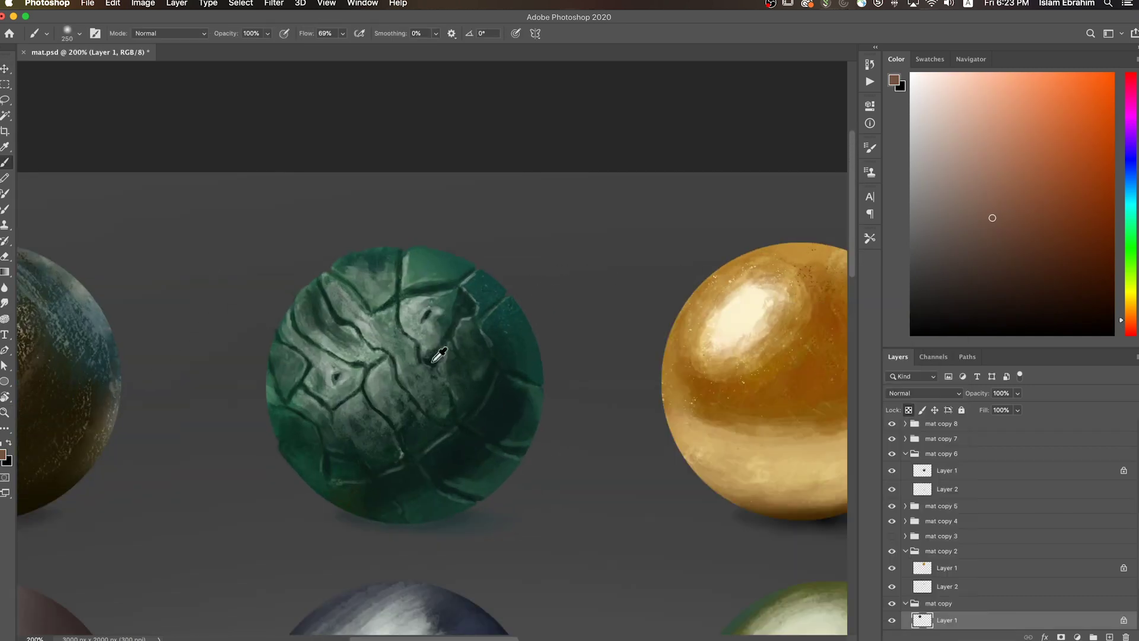
- Paint a pale yellow-green diagonal band, then resize the brush and sample dark green and cyan-green
{"action": "left_click", "coordinate": [1122, 254]}
{"action": "left_click", "coordinate": [950, 136]}
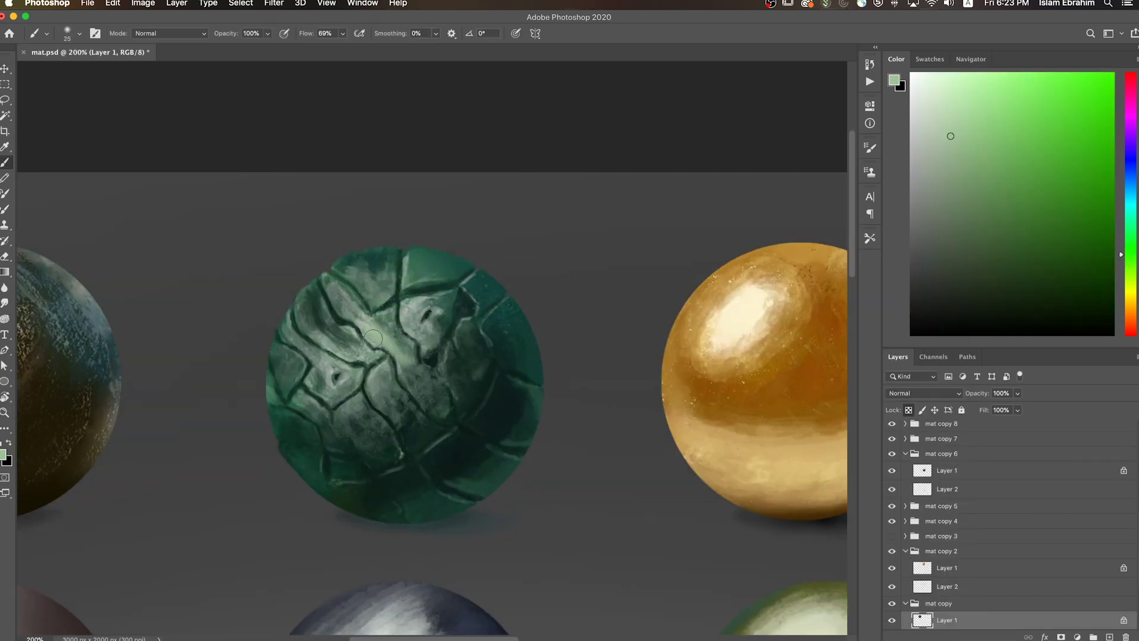
{"action": "left_click_drag", "start_coordinate": [373, 338], "coordinate": [439, 410]}
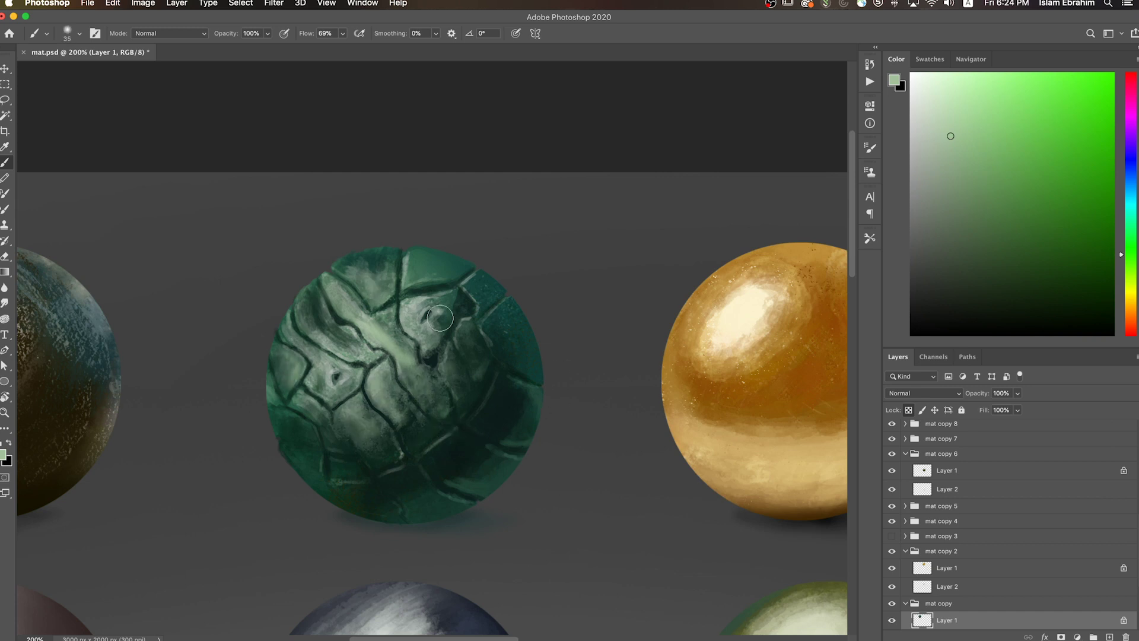
{"action": "key", "text": "]"}
{"action": "key", "text": "]"}
{"action": "key", "text": "]"}
{"action": "left_click", "coordinate": [505, 470], "text": "alt"}
{"action": "key", "text": "]"}
{"action": "key", "text": "]"}
{"action": "key", "text": "]"}
{"action": "key", "text": "bracketleft"}
{"action": "left_click", "coordinate": [339, 318], "text": "alt"}
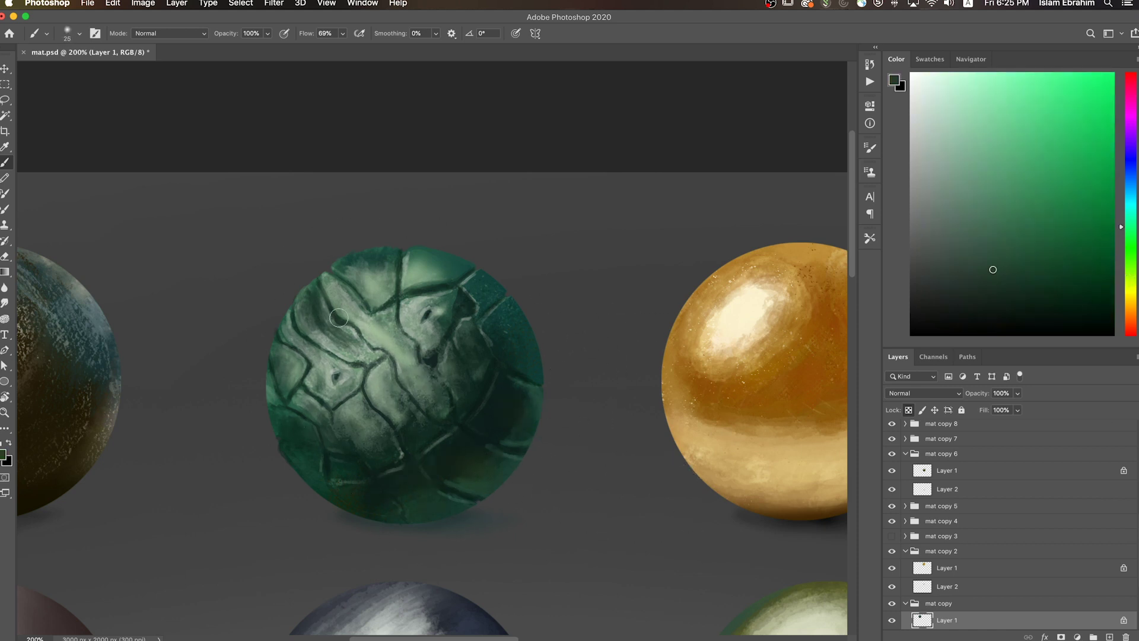